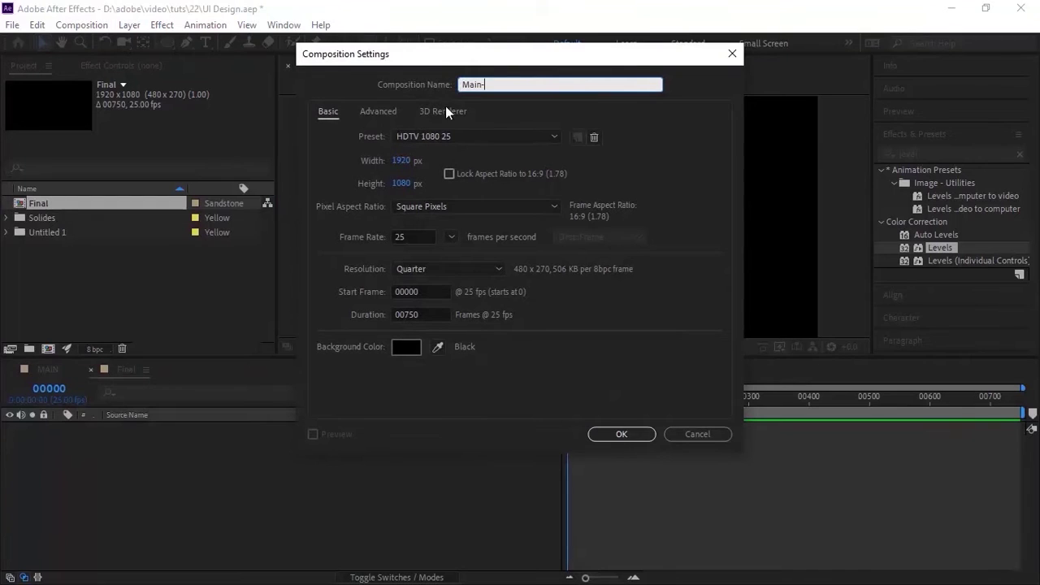
Step: Set the new composition's width and height to 1000 px each and create it
text(1000)
key(Tab)
text(1000)
key(Return)
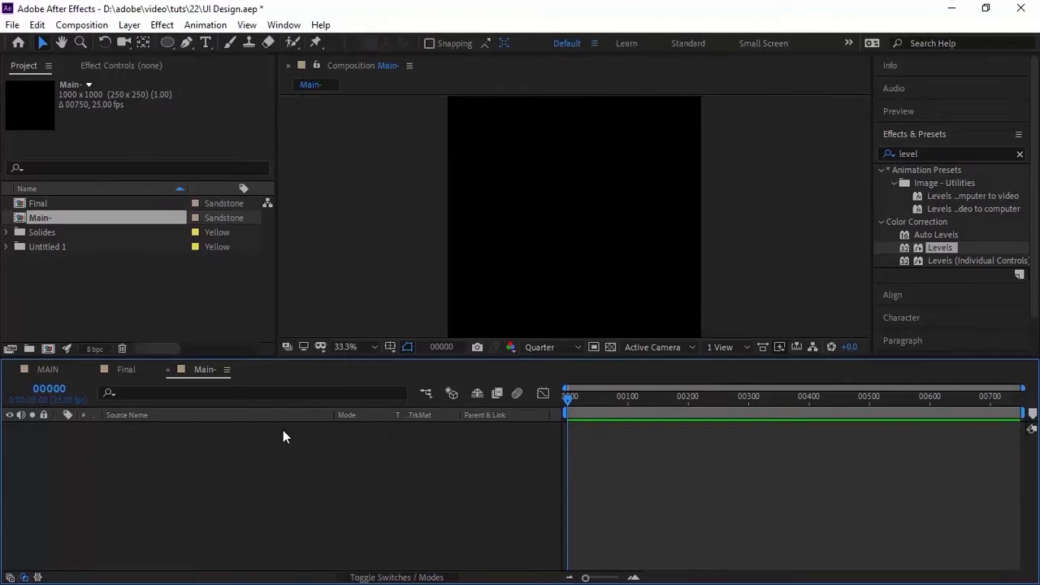
Step: Rename the new square composition as Main-1
click(85, 221)
key(Return)
click(84, 218)
text(1)
key(Return)
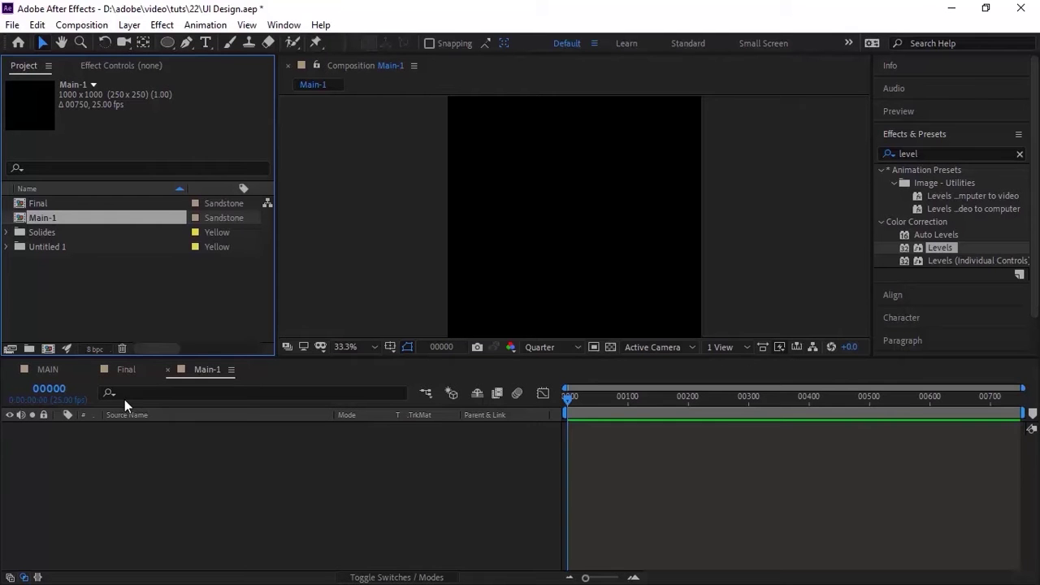
right_click(138, 467)
mouse_move(313, 306)
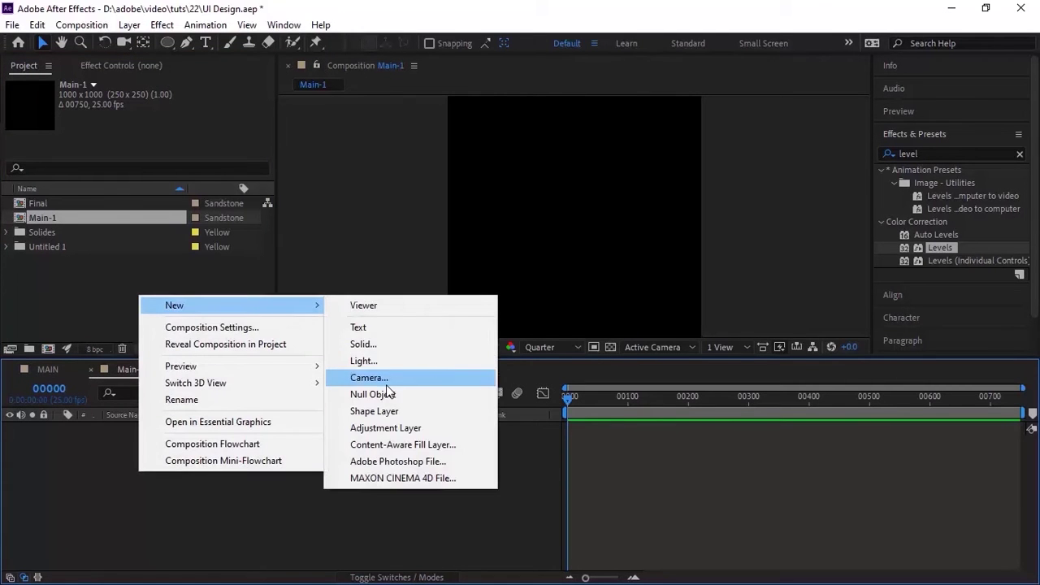
click(115, 486)
Step: Add a rectangle shape layer filling the whole Main-1 composition and name it Square Out
drag(169, 45, 217, 47)
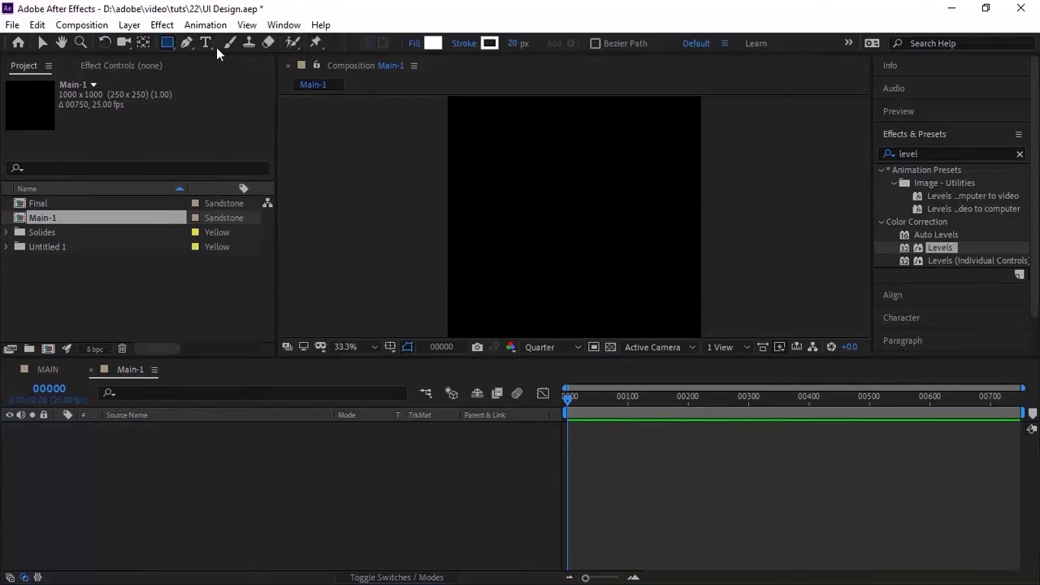
double_click(169, 45)
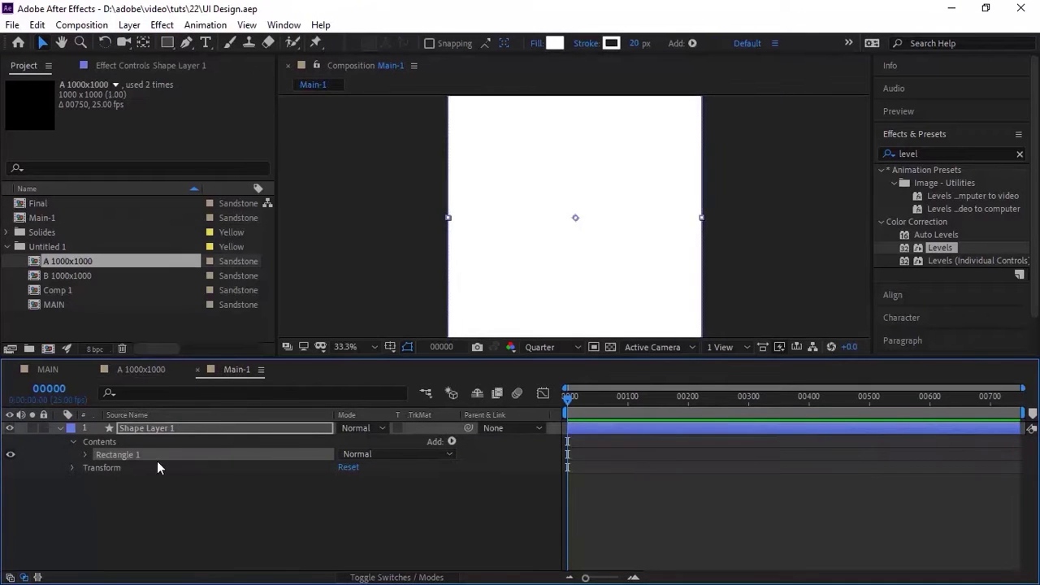
key(Return)
text(Square)
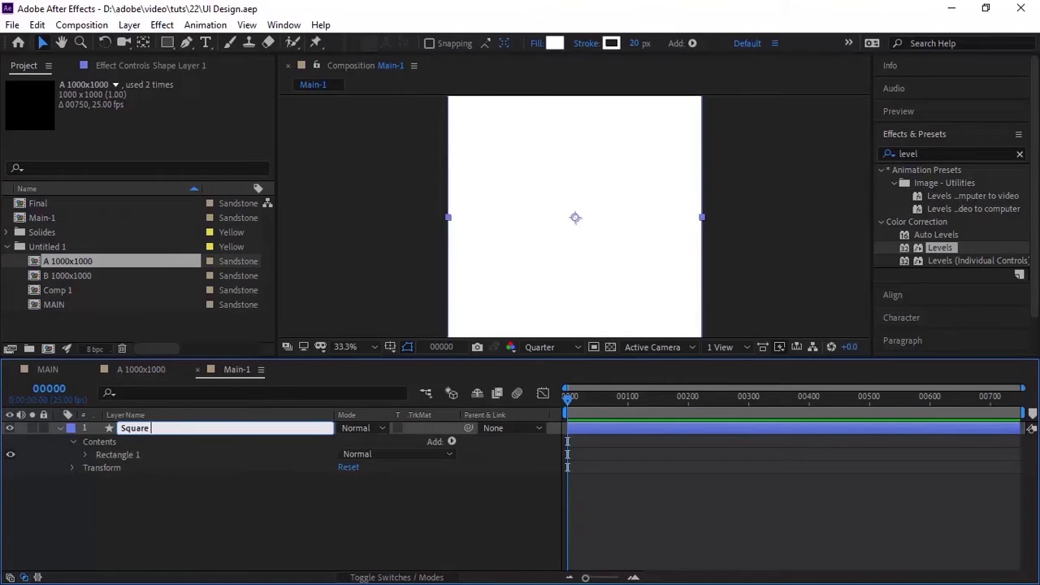
key(Return)
Step: Shift the Square Out layer in time so that it starts at frame 6
key(Page_Down)
key(Page_Down)
key(Page_Down)
key(Page_Down)
key(Page_Down)
key(Page_Down)
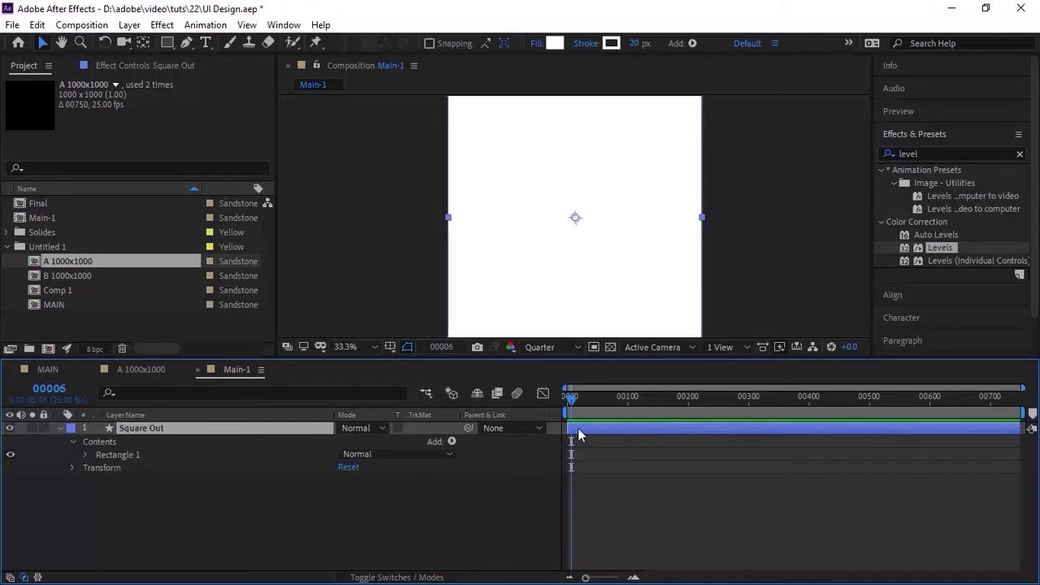
drag(587, 579, 605, 579)
drag(593, 429, 599, 428)
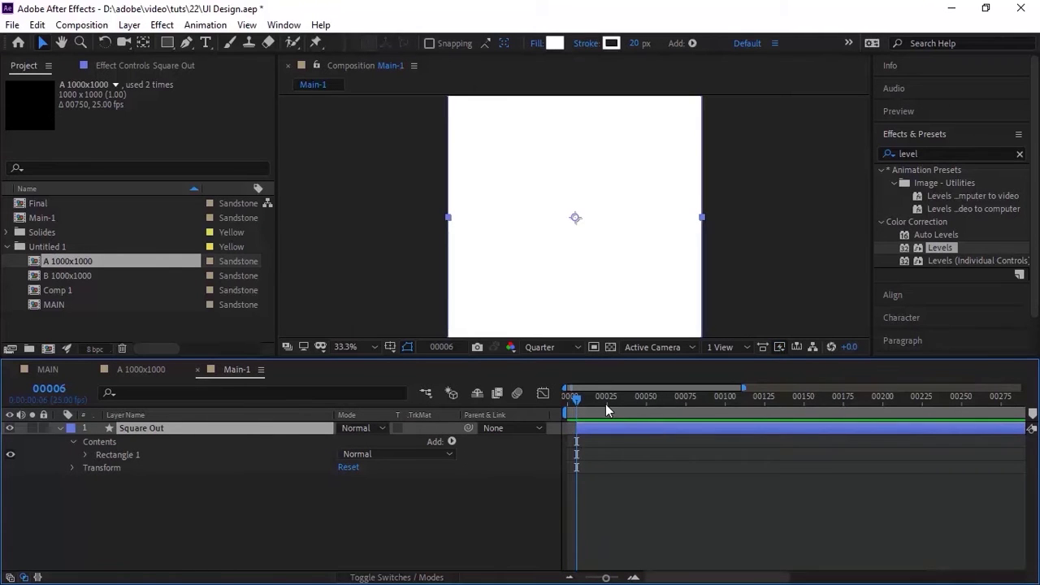
Step: Set the Main-1 composition duration to 250 frames and trim the Square Out layer's end to frame 25
click(606, 400)
drag(606, 579, 617, 579)
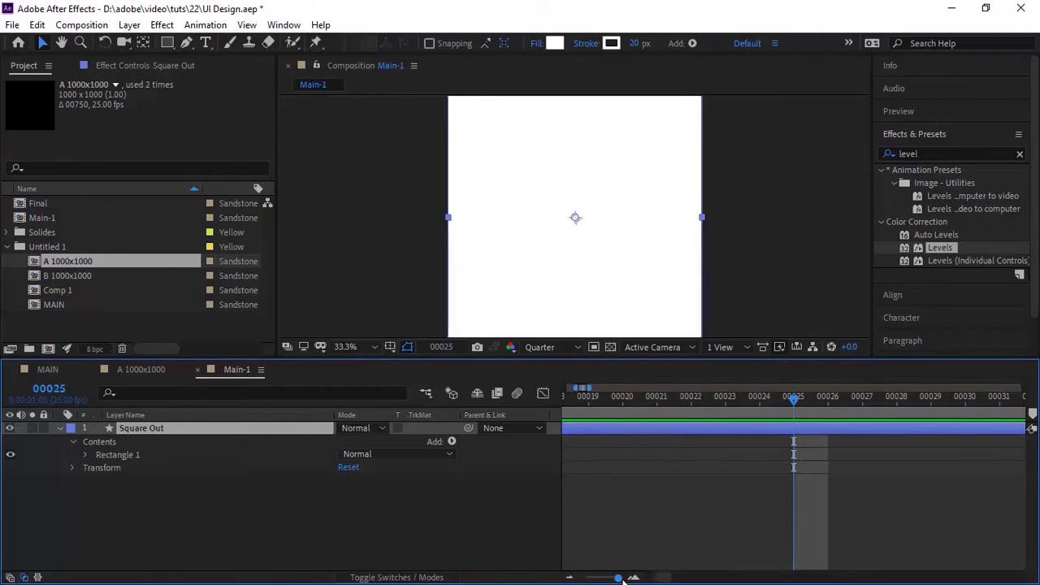
click(81, 24)
click(88, 63)
click(425, 316)
key(BackSpace)
key(BackSpace)
key(BackSpace)
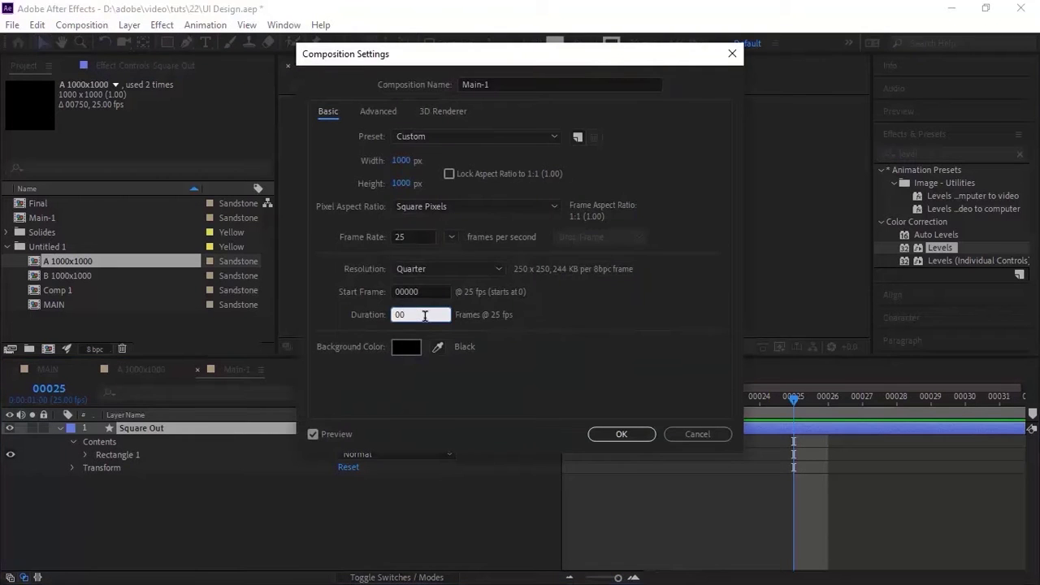
text(250)
key(Return)
drag(618, 578, 585, 579)
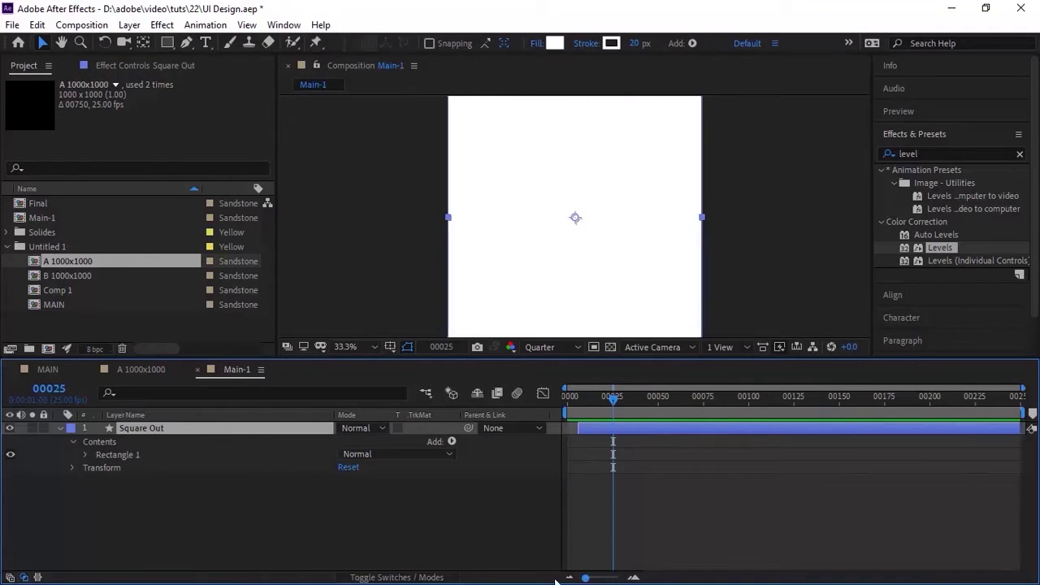
drag(1020, 426, 577, 398)
Step: Delete the fill from Rectangle 1 in the Square Out layer, keeping its stroke
click(159, 461)
click(87, 455)
click(99, 467)
click(99, 467)
click(121, 493)
key(Delete)
key(comma)
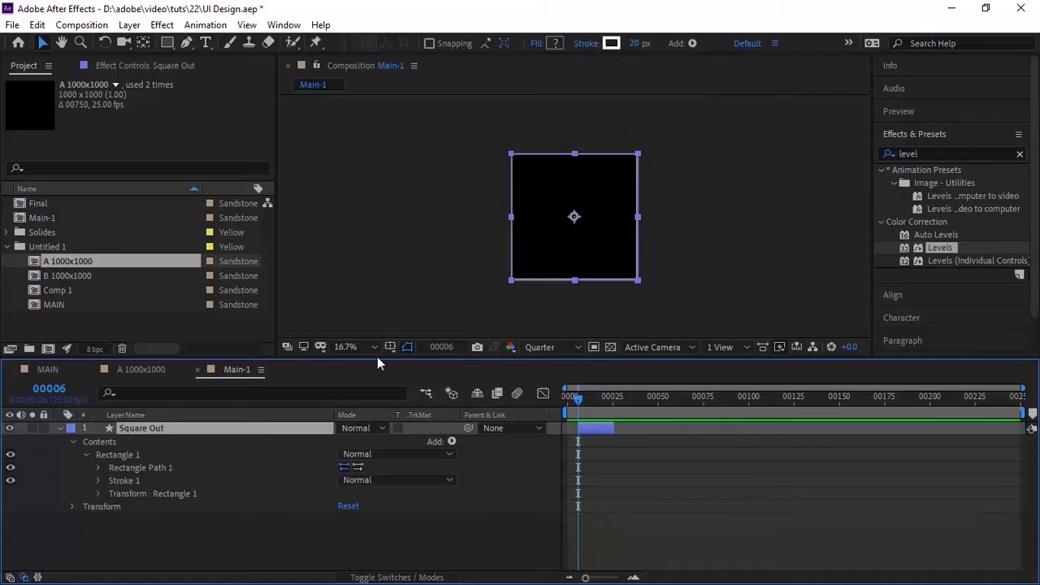
Step: Add a Size keyframe of 0 to the rectangle path at frame 6
click(194, 518)
click(97, 467)
click(124, 481)
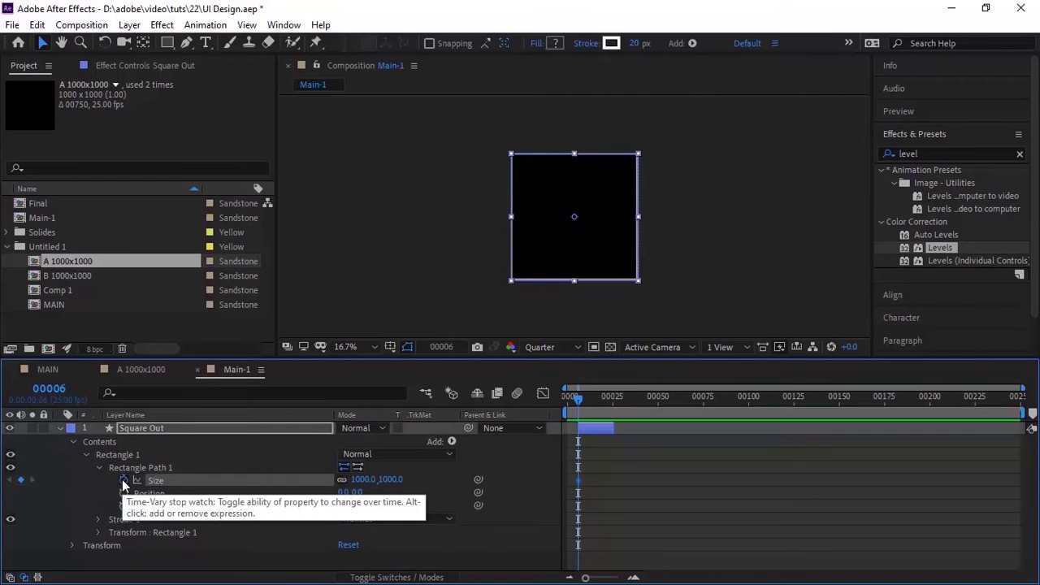
click(361, 479)
text(0)
key(Return)
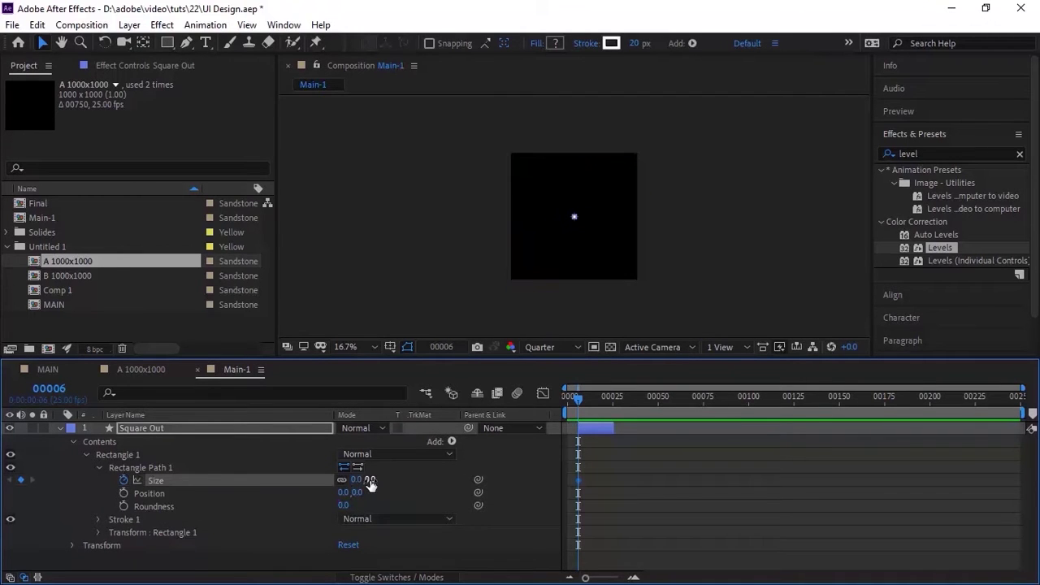
Step: Set the rectangle path's Size to 200 at frame 24 and switch the preview resolution to Full
click(49, 389)
text(24)
key(Return)
click(359, 480)
text(200)
key(Return)
click(559, 347)
click(543, 379)
Step: Apply Easy Ease to the frame 24 Size keyframe and set its incoming velocity influence to 90%
click(529, 441)
right_click(611, 480)
click(825, 368)
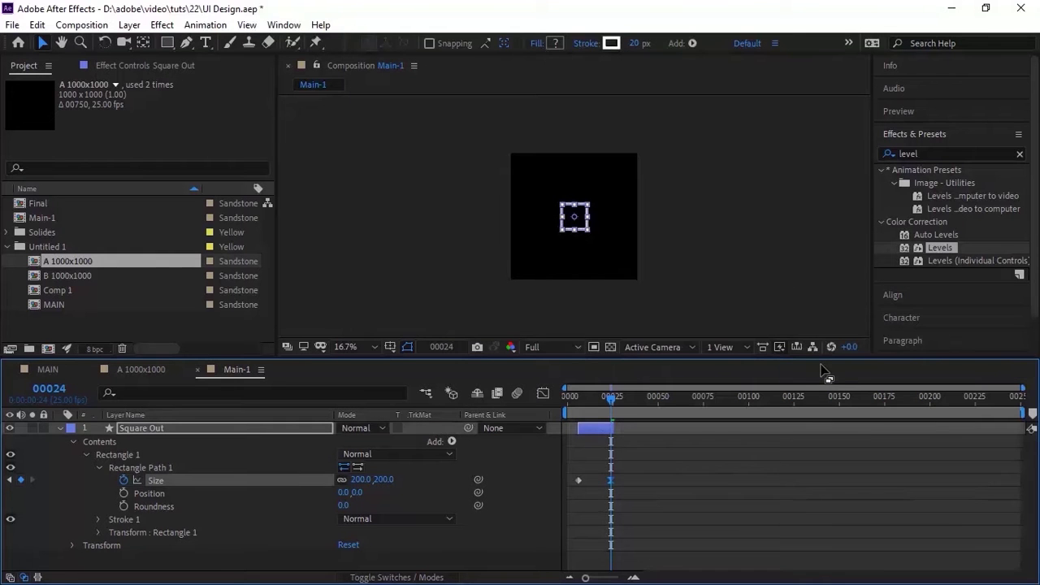
right_click(611, 479)
click(652, 457)
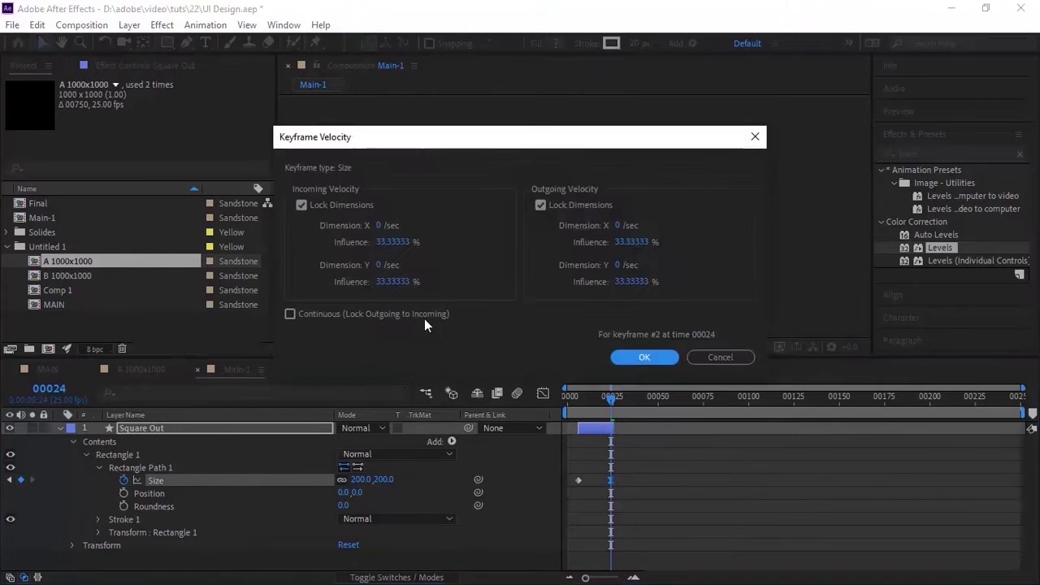
click(395, 241)
text(90)
key(Return)
Step: Preview the growing square animation, stopping at frame 13
click(580, 396)
key(space)
key(space)
click(591, 401)
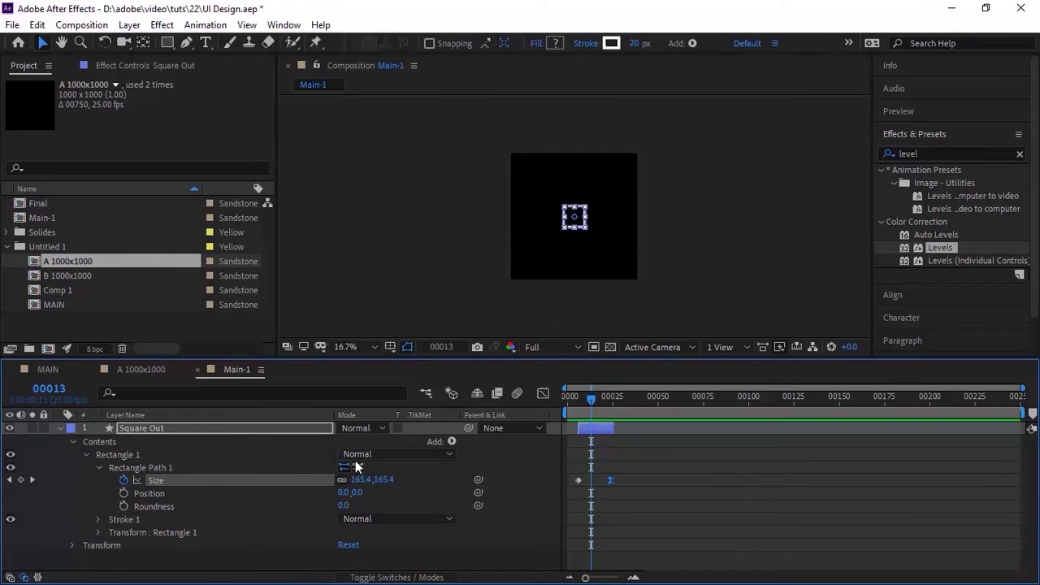
Step: Set the Square Out layer's blending mode to Add and make it a 3D layer
click(362, 428)
click(407, 249)
key(F4)
click(423, 428)
click(357, 577)
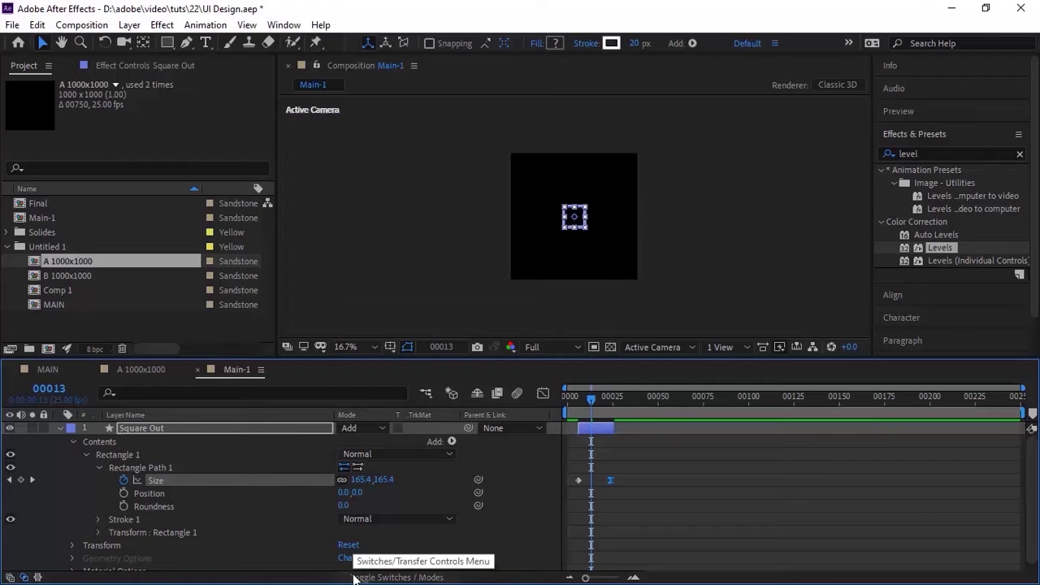
Step: Collapse the rectangle path properties and expand those of Stroke 1
click(100, 469)
click(97, 482)
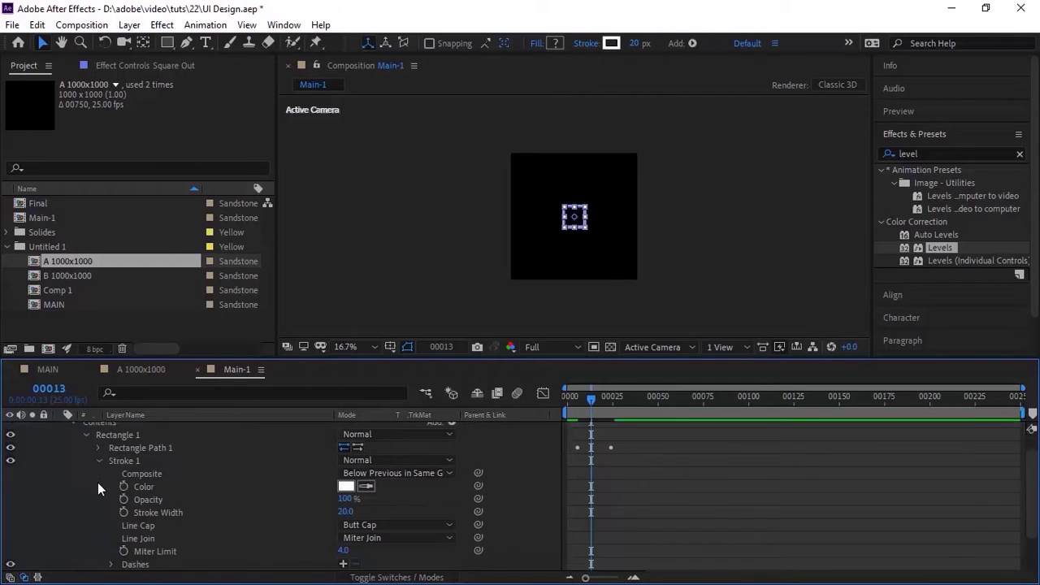
Step: Try starting the stroke Color animation at frame 6
click(52, 391)
text(6)
key(Return)
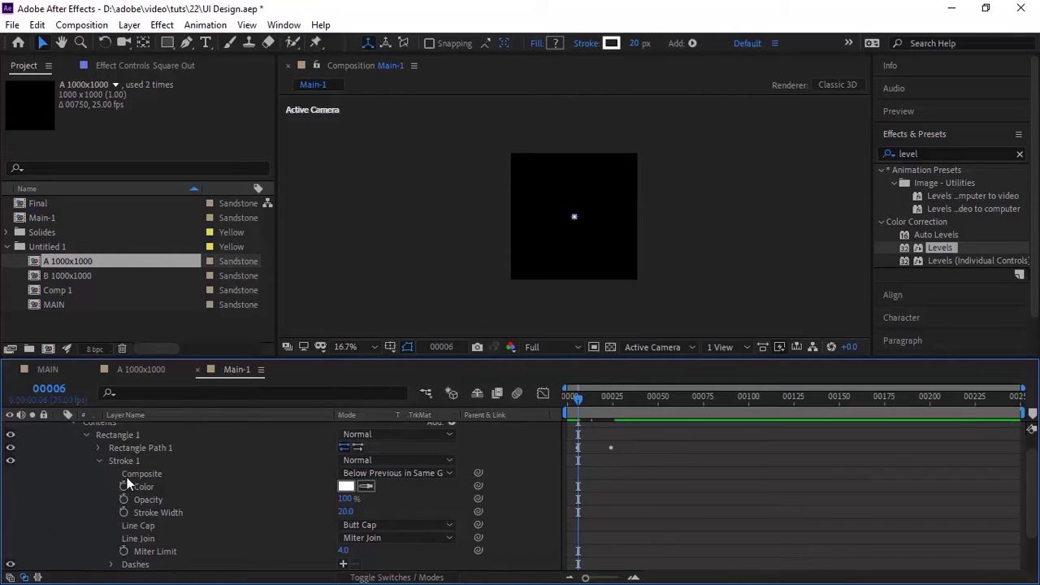
click(123, 487)
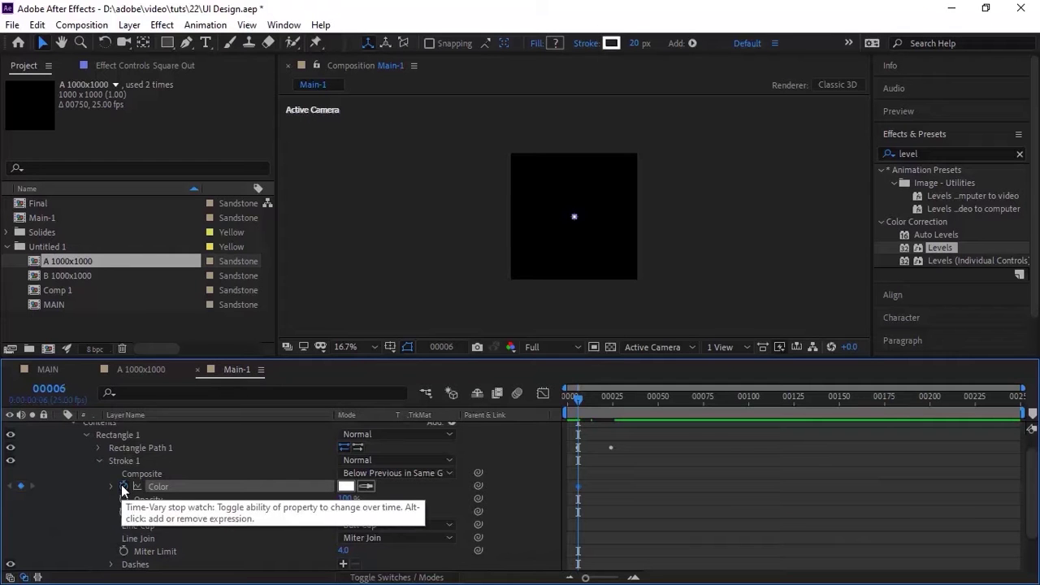
Step: Start the stroke Color animation with white at frame 8 and set its brightness to 40% at frame 11
click(49, 389)
text(8)
key(Return)
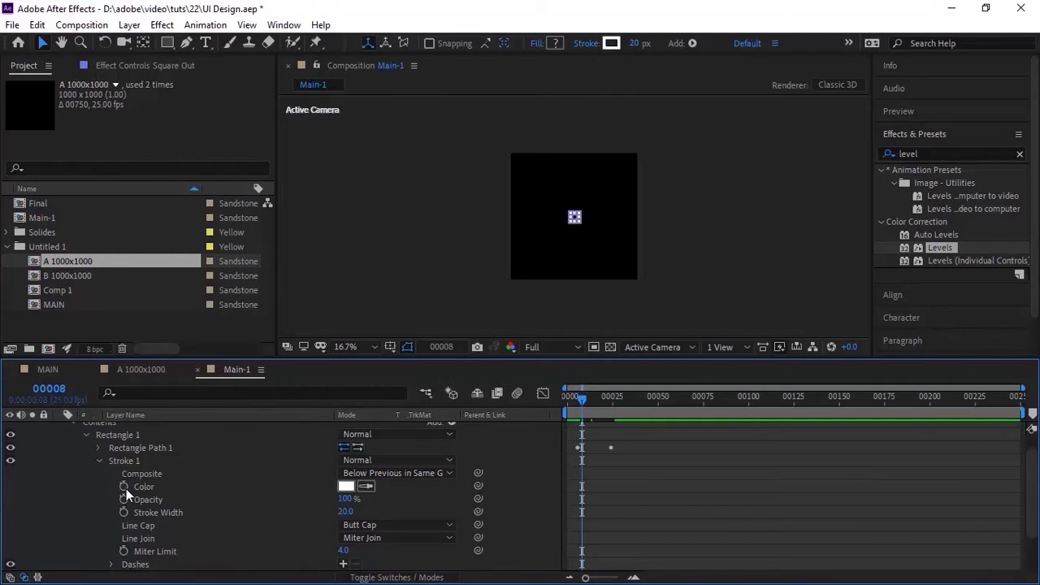
key(Page_Down)
key(Page_Down)
key(Page_Down)
click(347, 486)
click(327, 240)
text(30)
key(Return)
Step: Set the stroke color's brightness to 15% at frame 12
key(Page_Down)
click(346, 487)
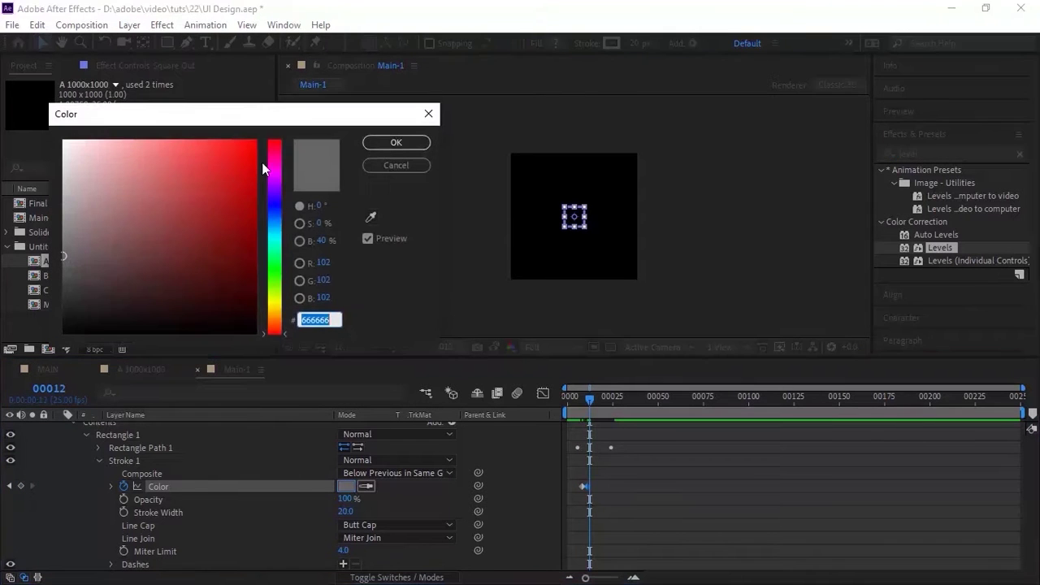
click(318, 241)
text(15)
key(Return)
Step: Set the stroke color's brightness to 80% at frame 14
key(Page_Down)
key(Page_Down)
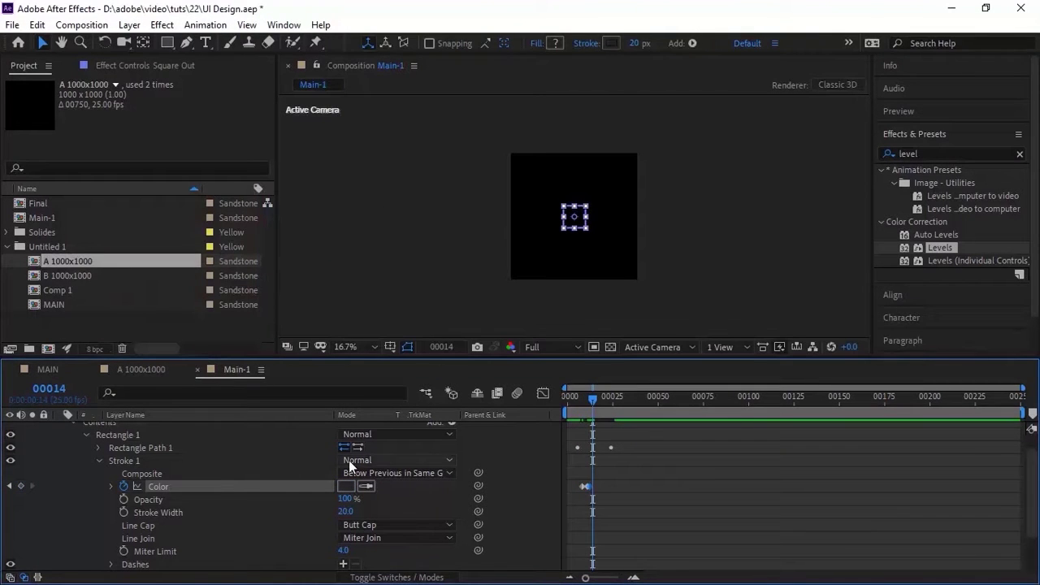
click(346, 487)
click(319, 240)
text(80)
key(Return)
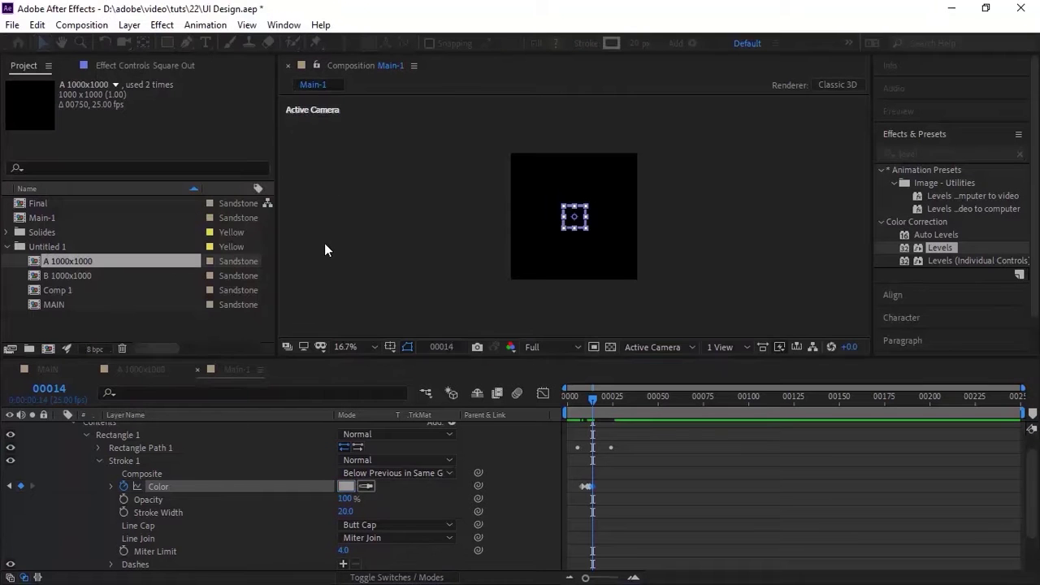
Step: Set the stroke color's brightness to 15% at frame 16
key(Page_Down)
key(Page_Down)
click(346, 487)
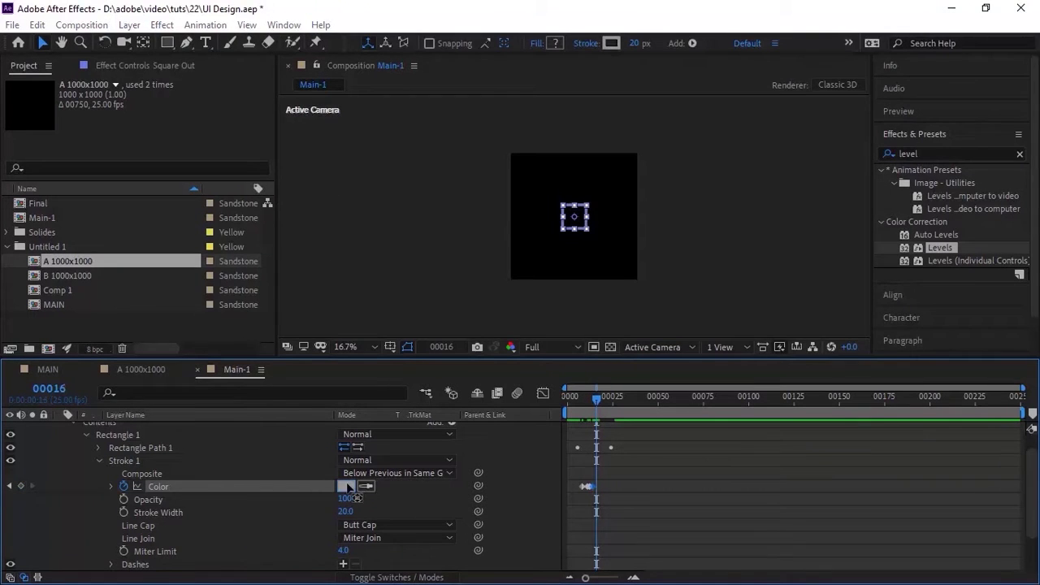
click(319, 241)
text(15)
key(Return)
Step: Set the stroke color's brightness to 40% at frame 17
key(Page_Down)
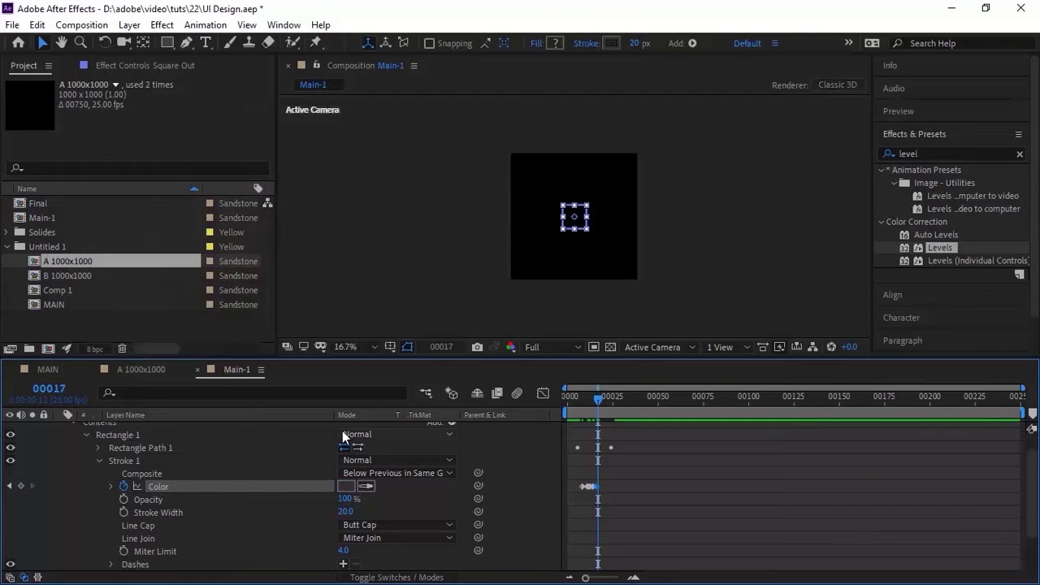
click(347, 486)
click(323, 239)
text(40)
key(Return)
Step: Set the stroke color's brightness to 0% at frame 19
key(Page_Down)
key(Page_Down)
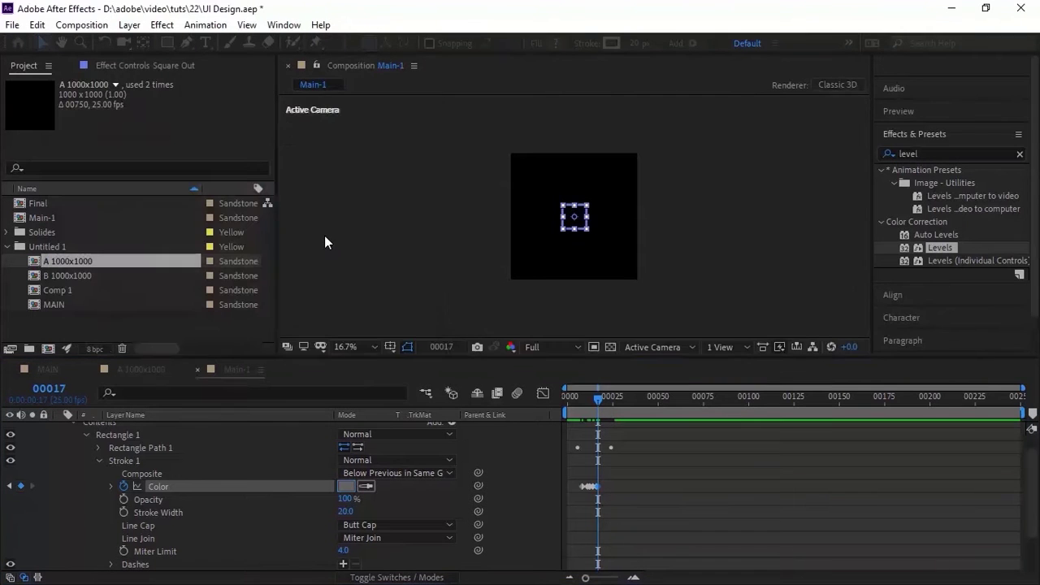
click(351, 485)
click(322, 241)
text(0)
key(Return)
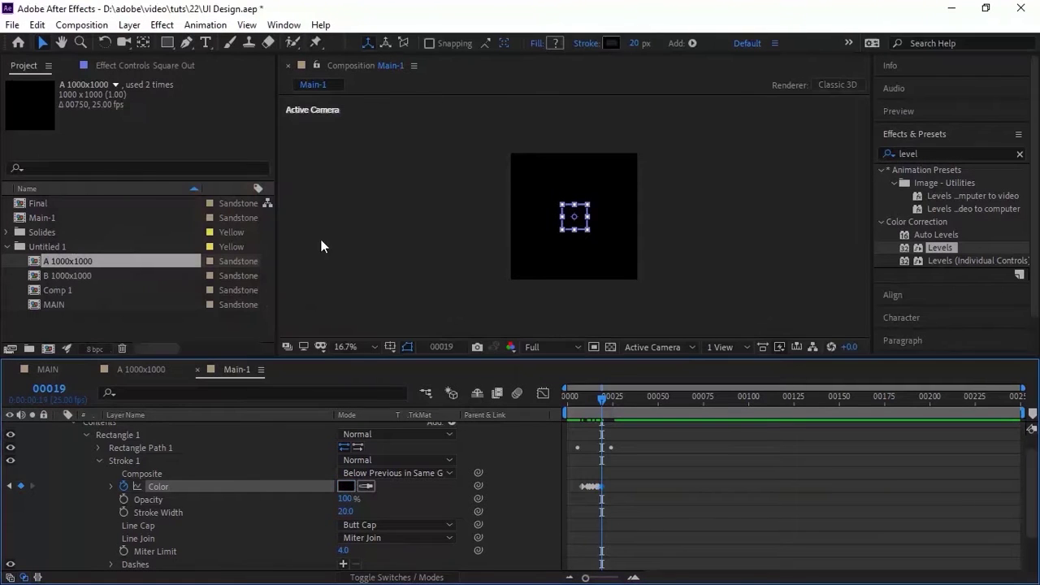
Step: Preview the flickering stroke animation from frame 4
drag(587, 398, 575, 398)
key(space)
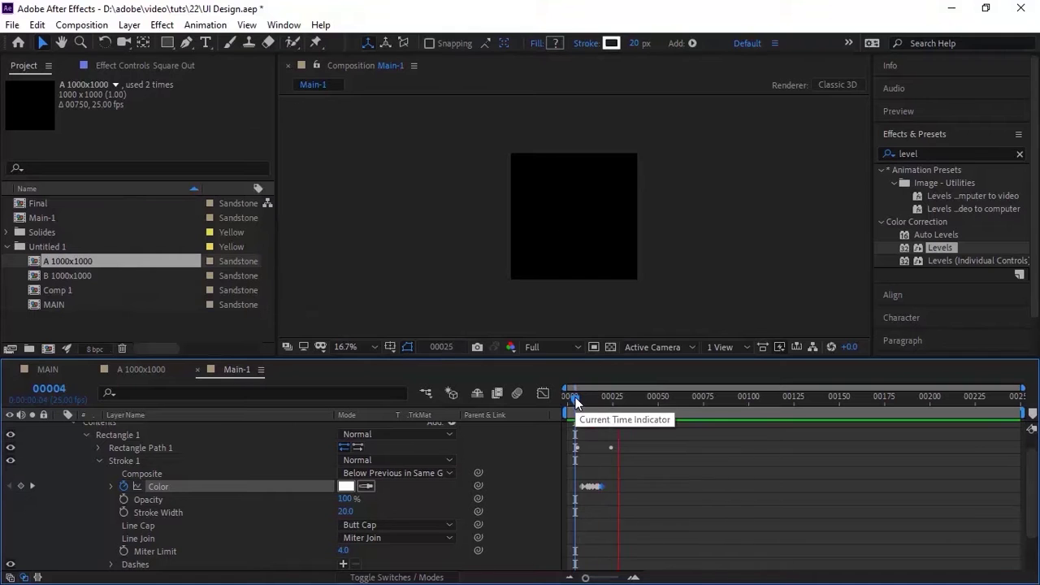
key(space)
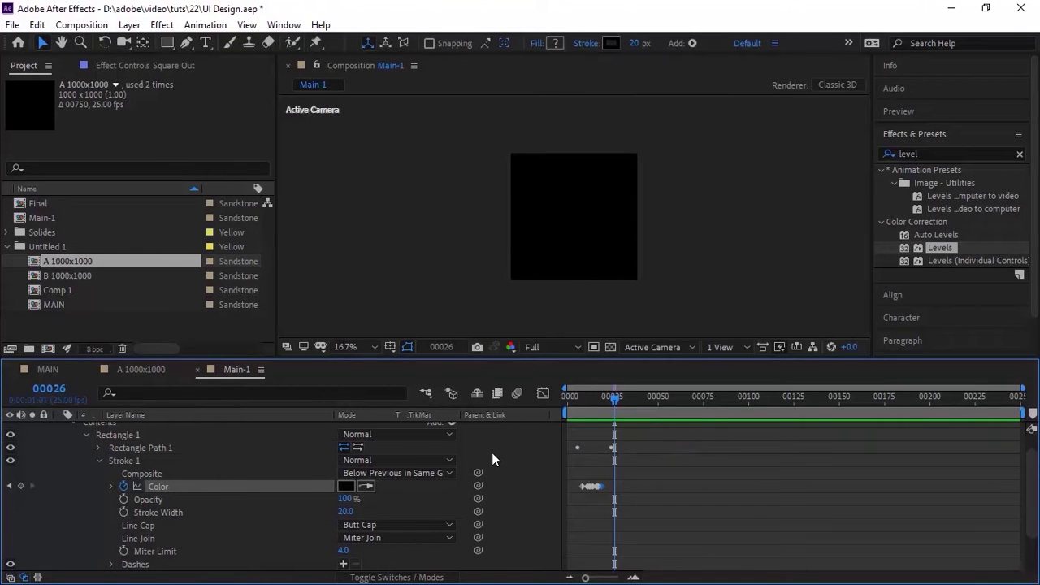
Step: Start keyframing the Stroke Width of Stroke 1 at frame 8
click(49, 388)
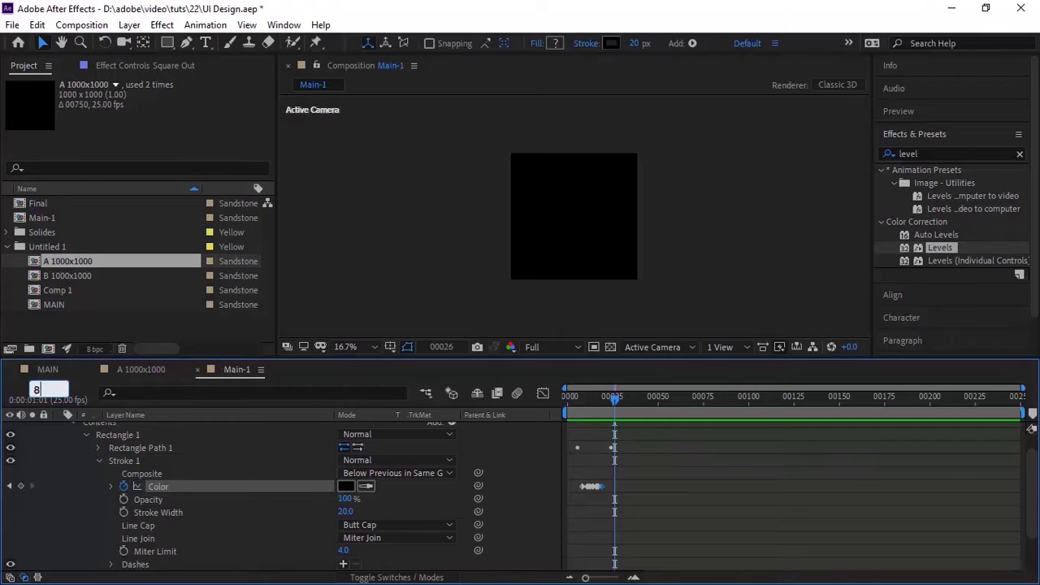
text(8)
key(Return)
click(122, 512)
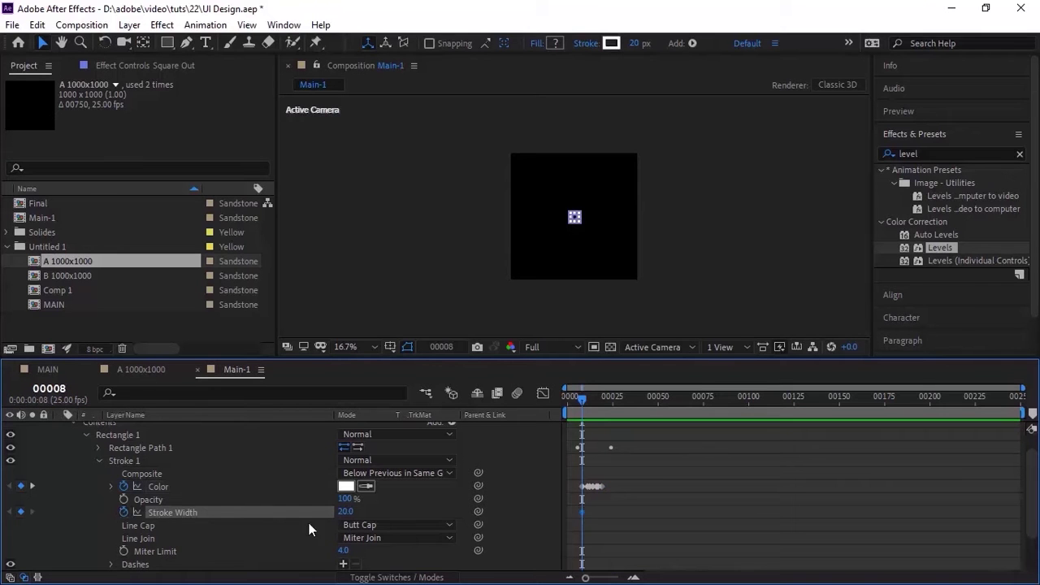
Step: Set the Stroke Width of Stroke 1 to 3 at frame 19
click(61, 391)
text(19)
key(Return)
click(345, 512)
text(3)
key(Return)
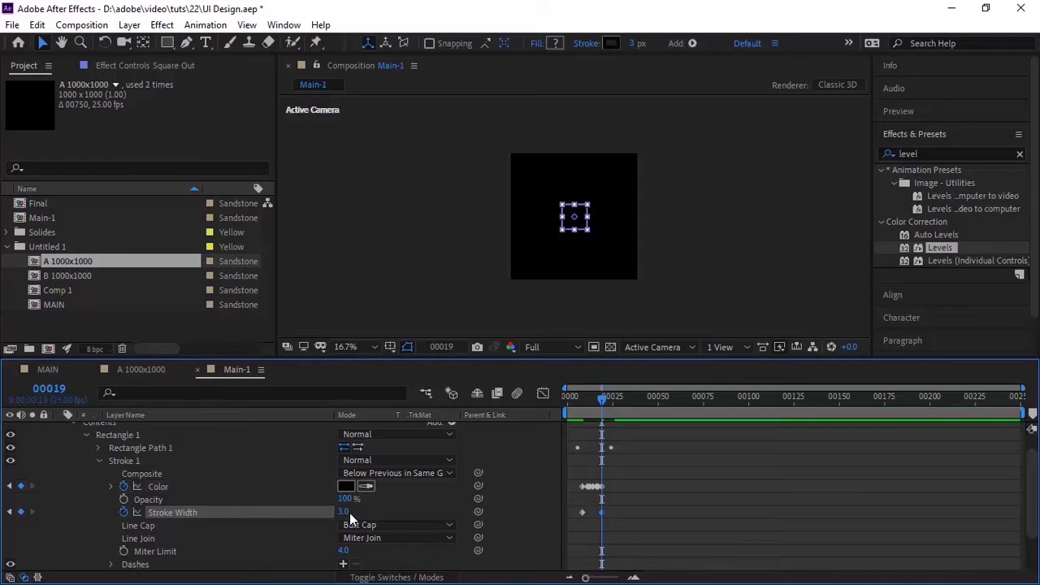
Step: Adjust the keyframe velocity of the Stroke Width keyframe at frame 19
right_click(601, 512)
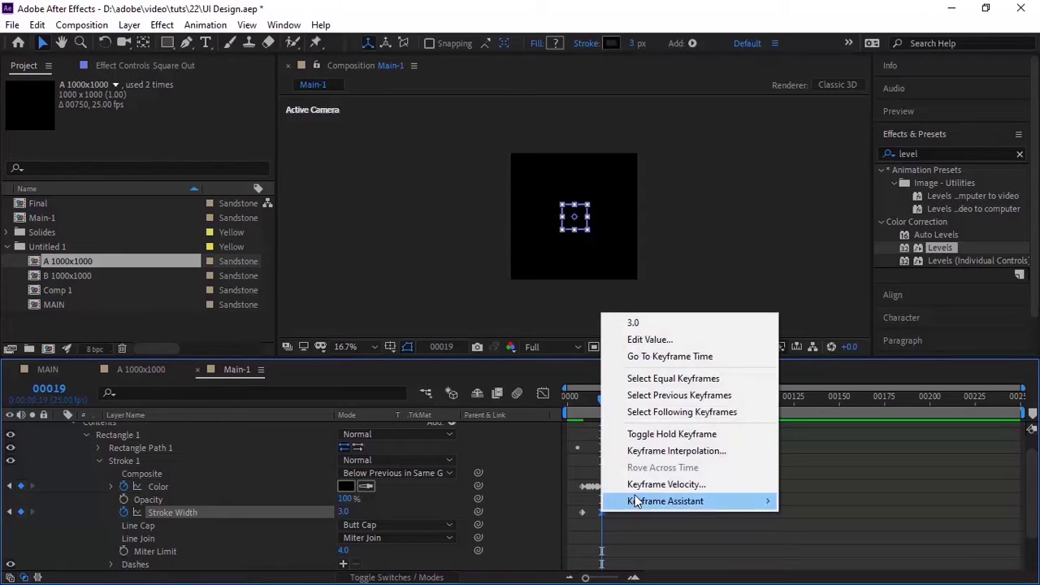
click(654, 478)
click(395, 224)
key(Return)
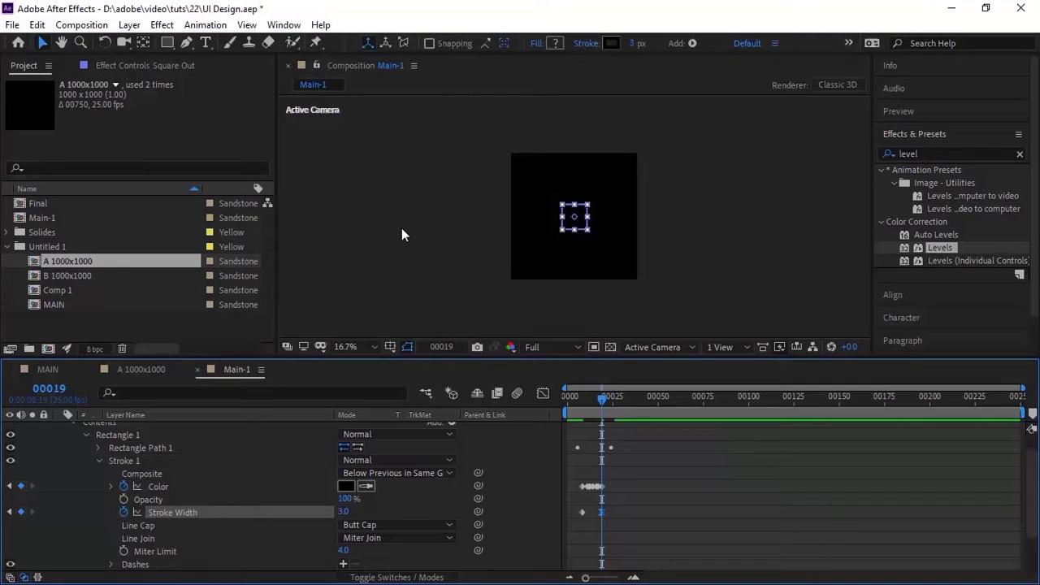
Step: Start keyframing the Scale of Transform : Rectangle 1 at frame 9 with a value of 50%
click(98, 463)
click(99, 491)
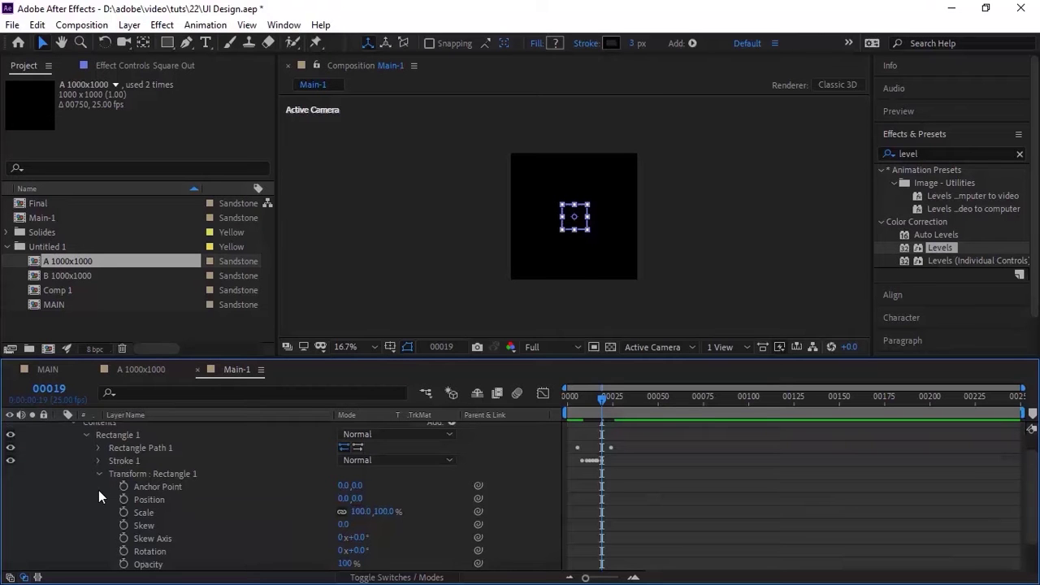
click(50, 389)
text(9)
key(Return)
click(123, 512)
click(356, 512)
text(50)
key(Return)
Step: Set the Scale of Transform : Rectangle 1 to 100% at frame 24
key(alt+shift+j)
text(24)
key(Return)
click(359, 512)
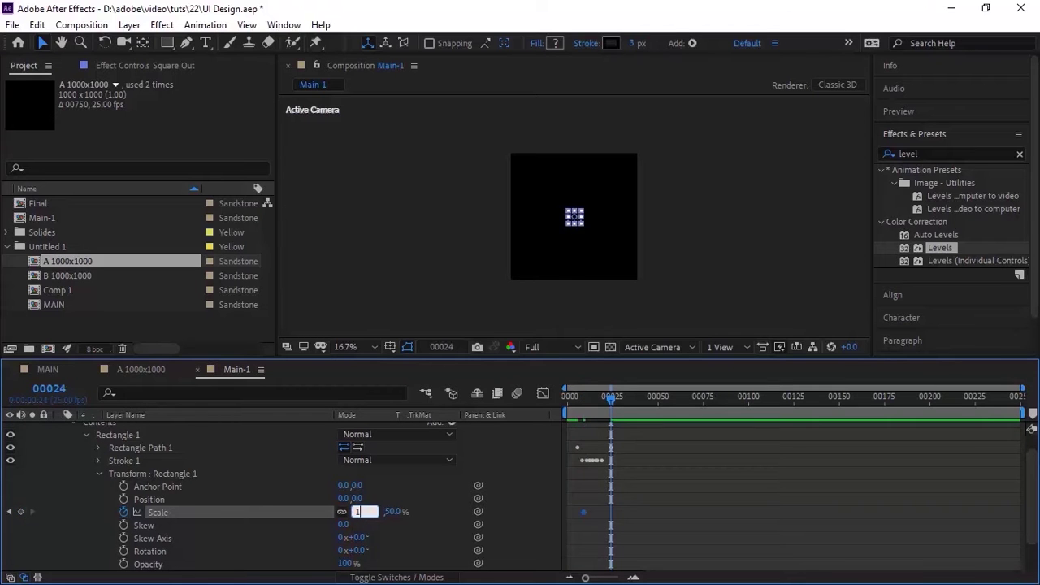
text(100)
key(Return)
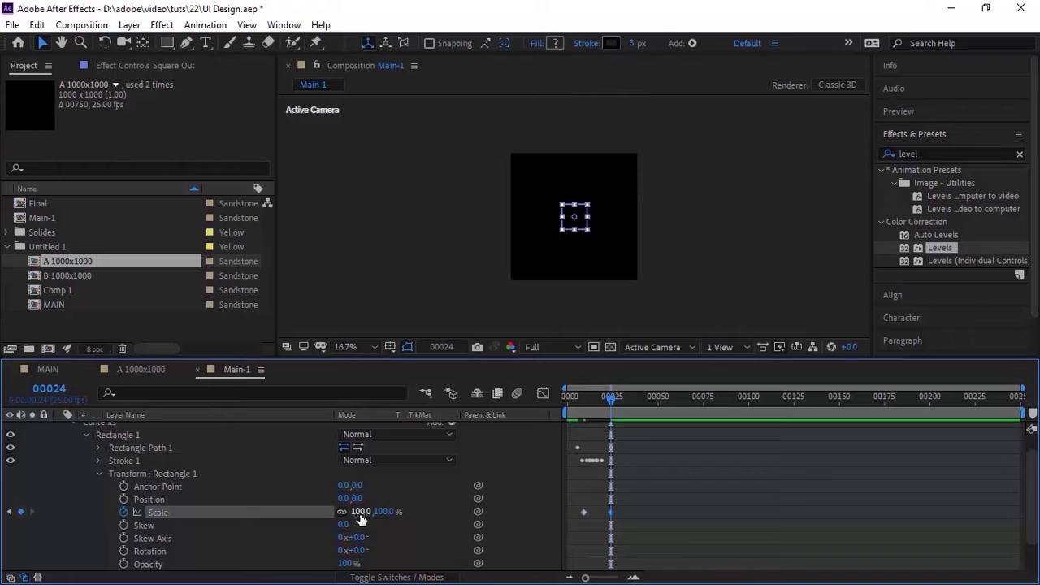
Step: Set the Square Out layer's Z position to -30 and its layer scale to 110%
click(99, 475)
click(73, 506)
click(394, 486)
text(-30)
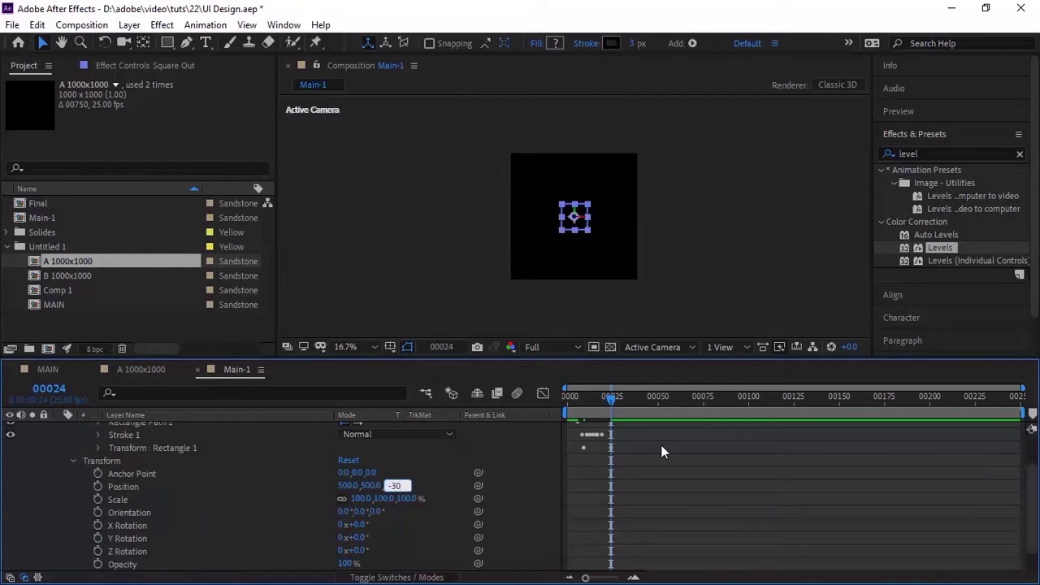
key(Tab)
text(110)
key(Return)
Step: Preview the square animation from its beginning and view the composition at 100% magnification
click(490, 435)
click(584, 401)
drag(584, 401, 573, 403)
click(521, 468)
key(space)
key(space)
key(slash)
click(580, 401)
key(space)
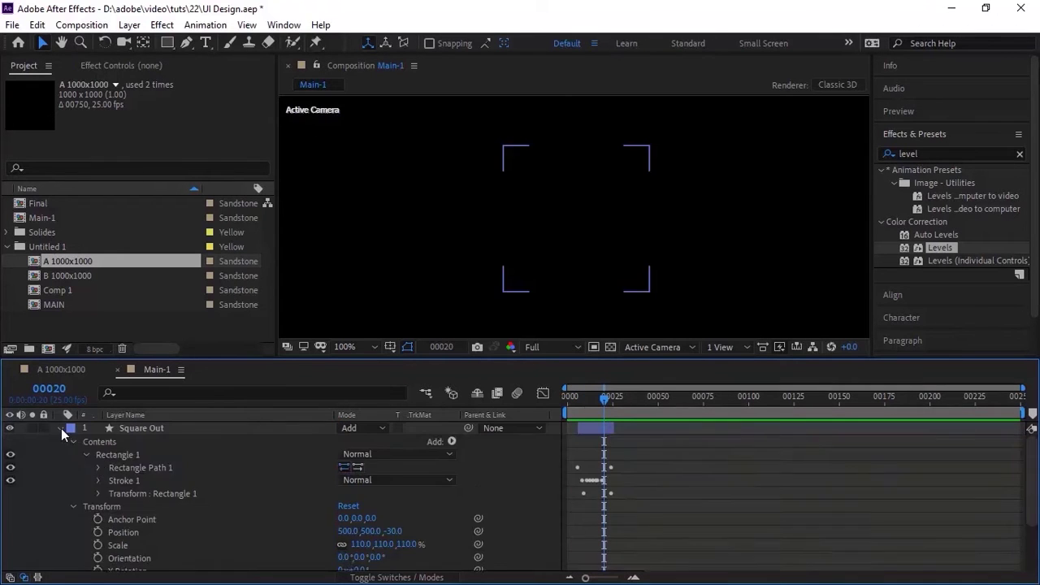
Step: Collapse the Square Out layer's properties and duplicate the layer
click(61, 428)
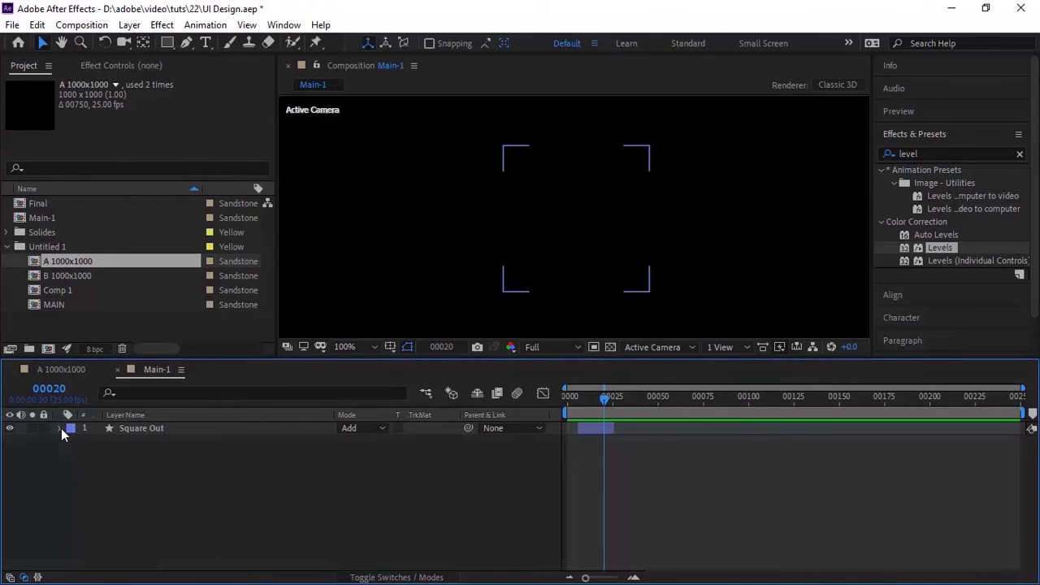
click(172, 430)
key(ctrl+d)
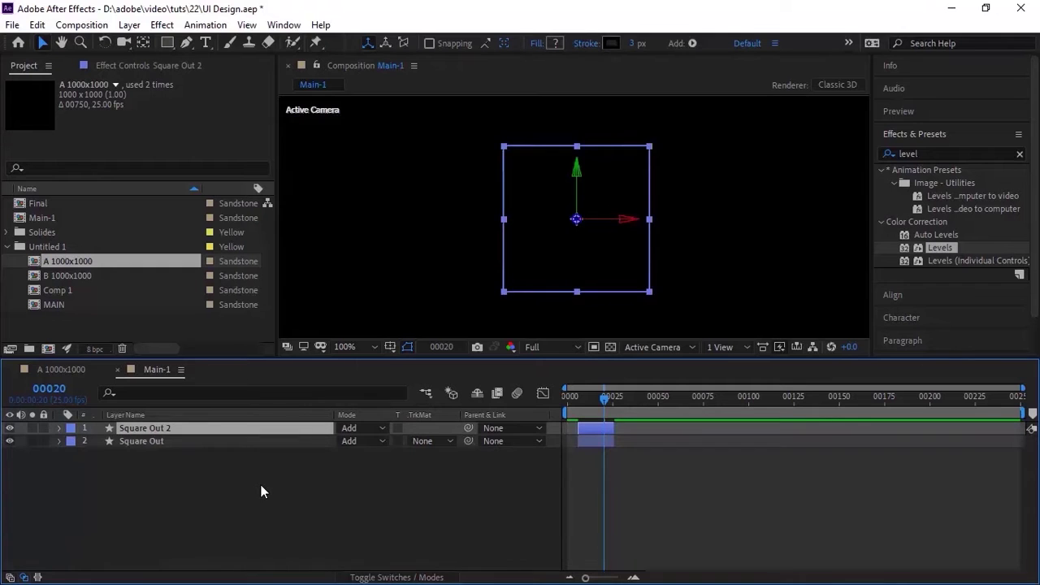
Step: Shift the Square Out 2 layer to start at frame 7 and extend its end to frame 40
drag(587, 397, 580, 397)
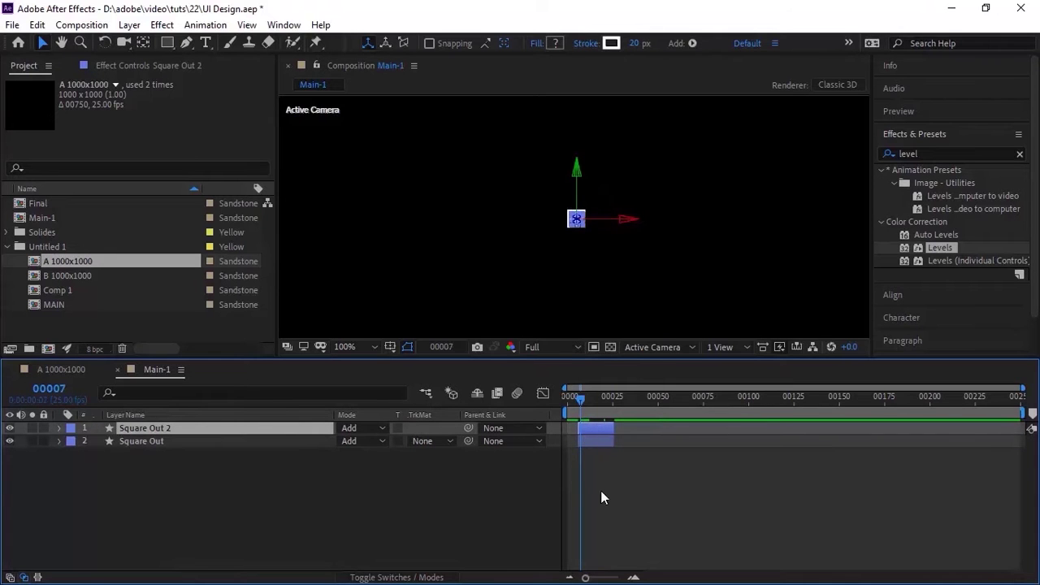
drag(585, 579, 604, 578)
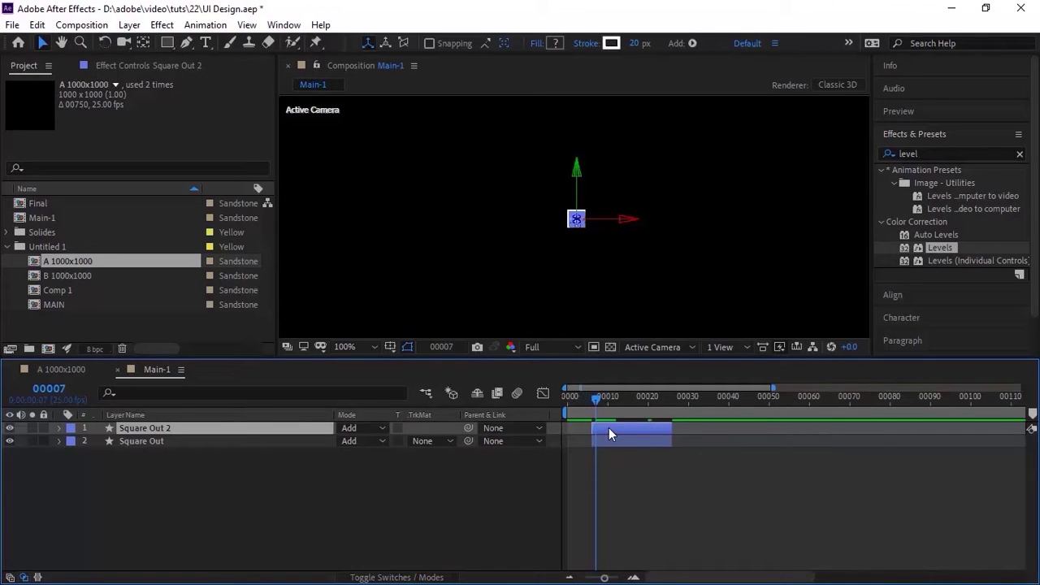
drag(674, 428, 727, 428)
click(680, 399)
drag(678, 401, 647, 400)
Step: Set the Size of Rectangle Path 1 in Square Out 2 to 34 at the first keyframe, frame 7
click(59, 429)
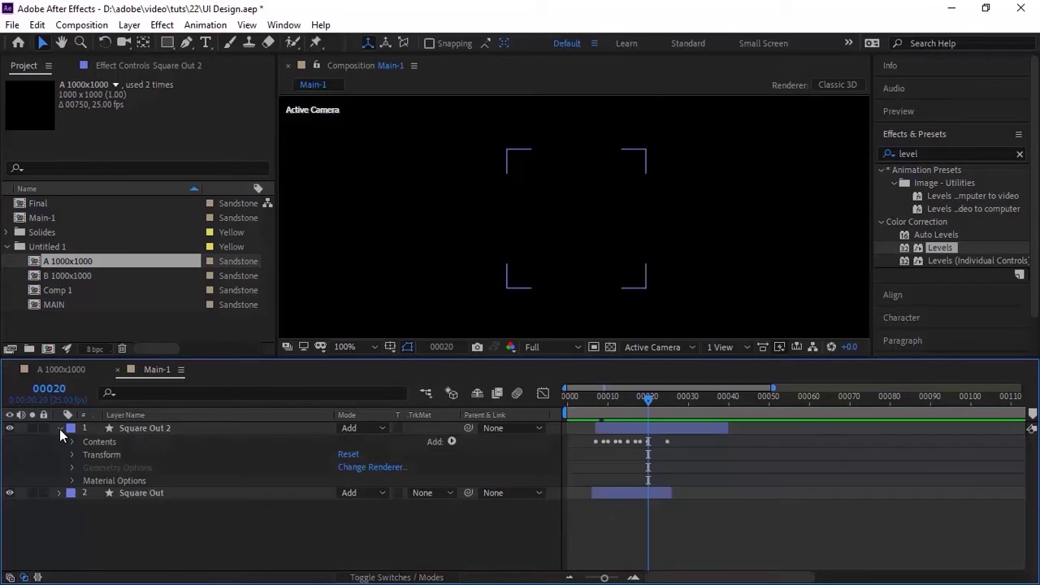
click(72, 441)
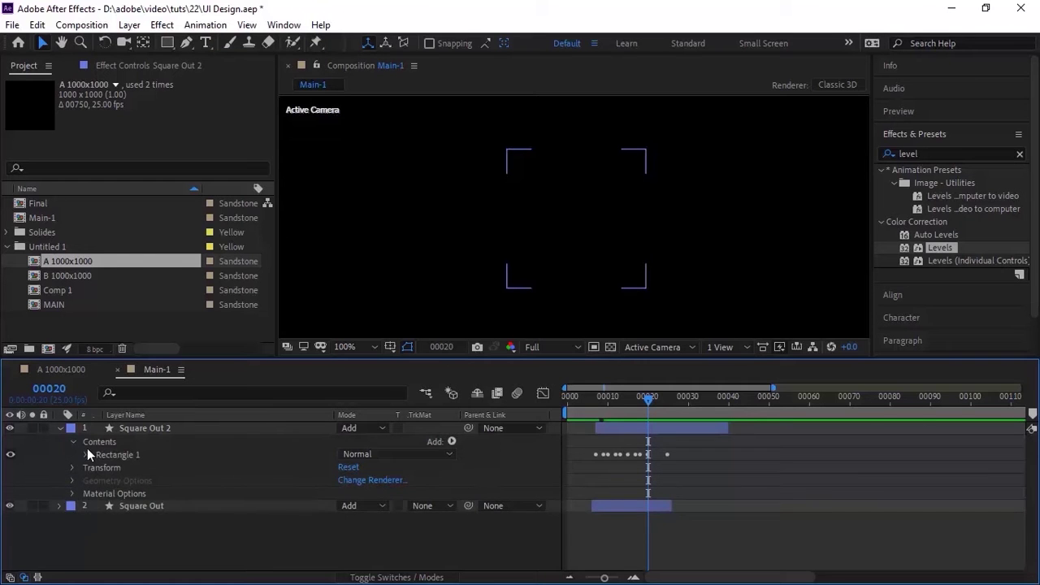
click(86, 454)
click(100, 467)
click(8, 480)
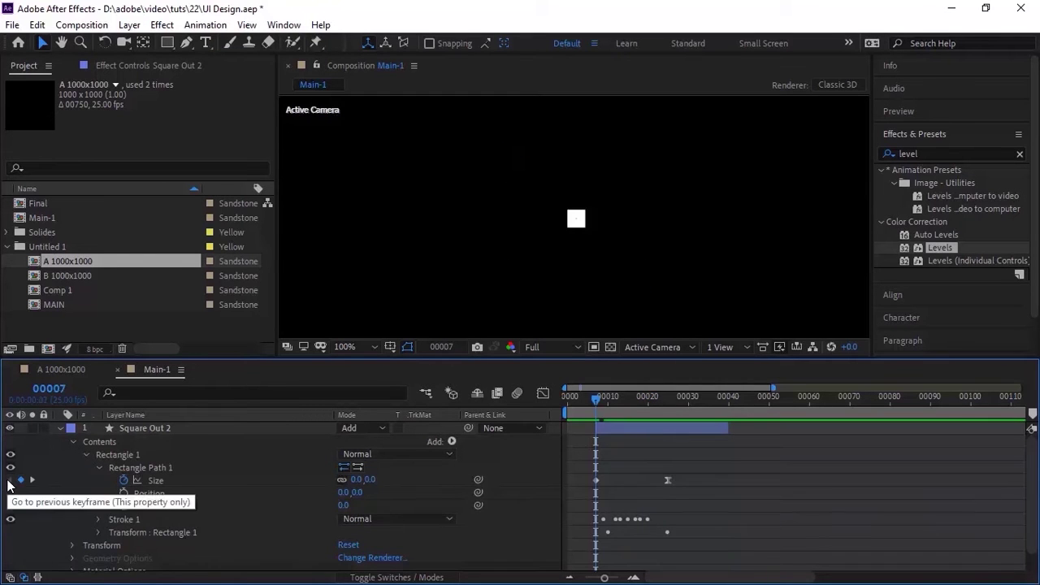
click(355, 480)
text(34)
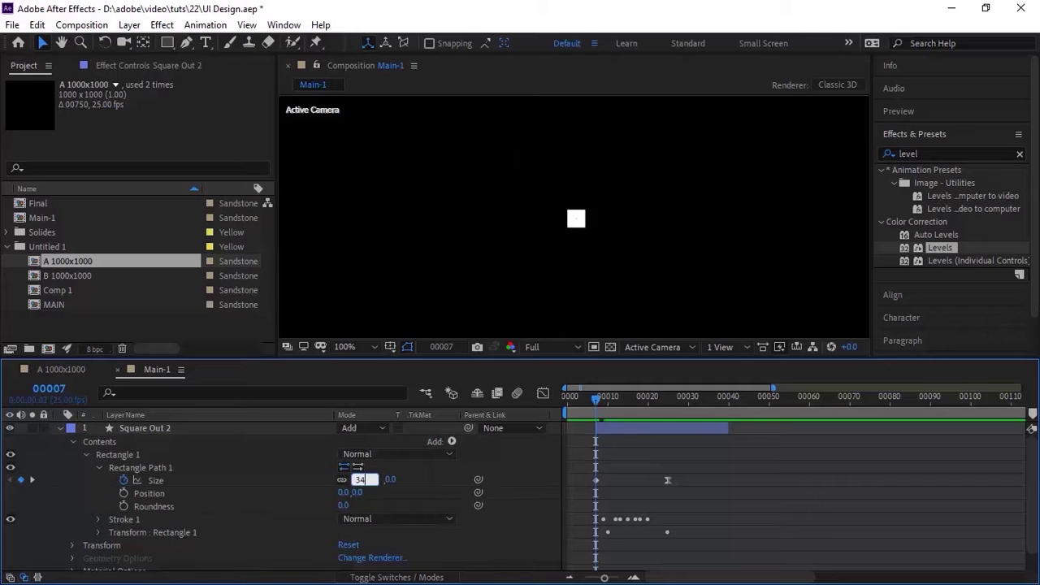
key(Return)
Step: Move the last Size keyframe of Square Out 2's Rectangle Path 1 to frame 34
click(60, 392)
text(34)
key(Return)
drag(667, 480, 704, 480)
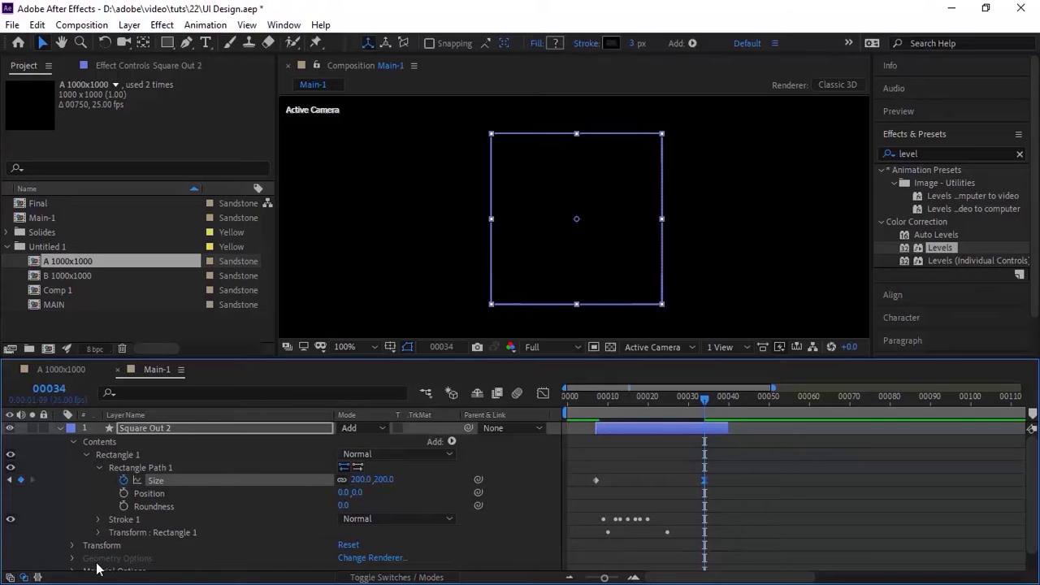
Step: Shift all stroke Color keyframes of Square Out 2 one frame so that they begin at frame 10
click(99, 467)
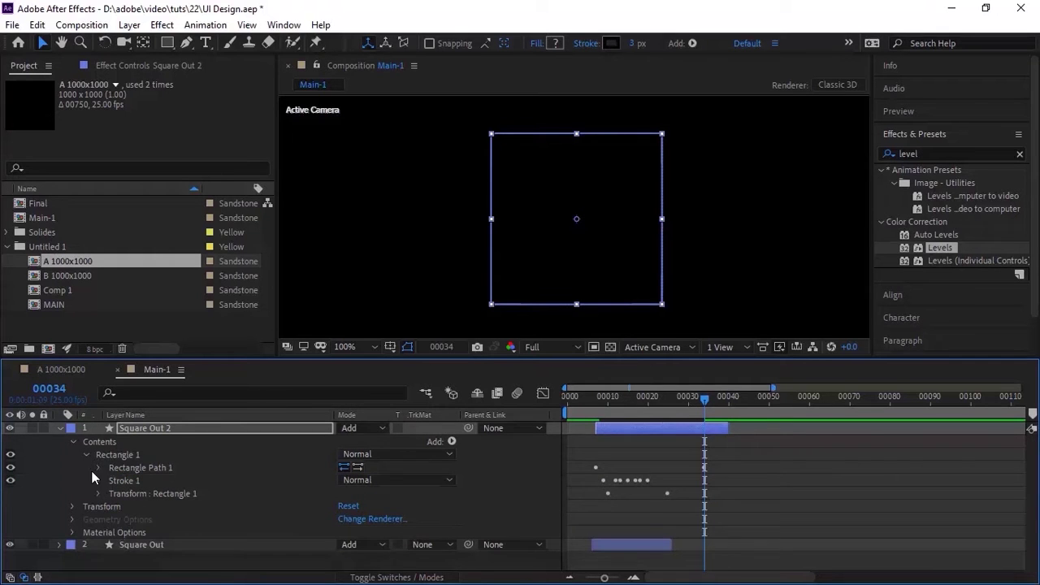
click(98, 480)
scroll(49, 487, down, 1)
click(10, 486)
click(10, 487)
click(10, 487)
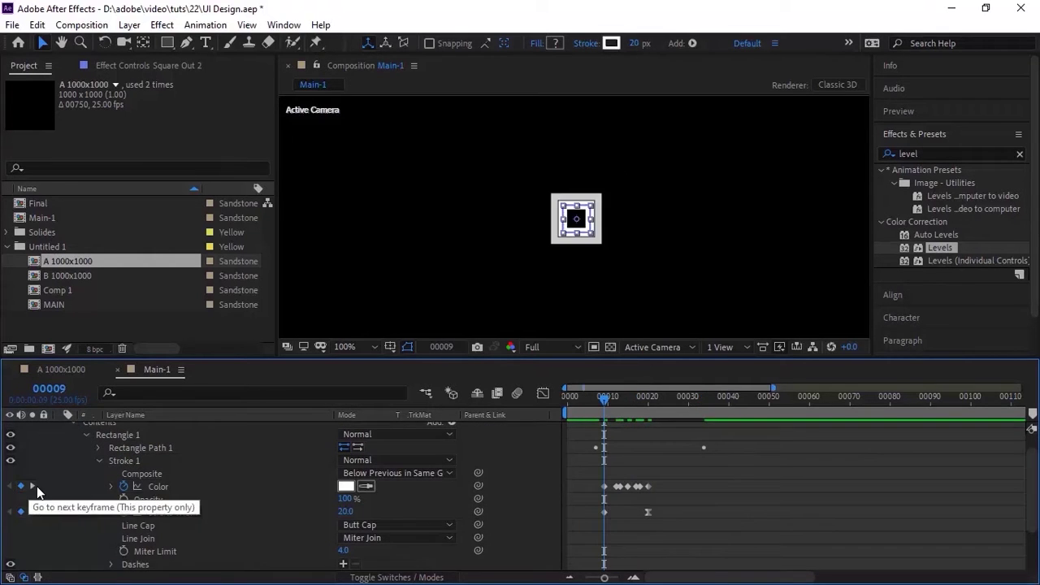
drag(671, 503, 596, 487)
key(Page_Down)
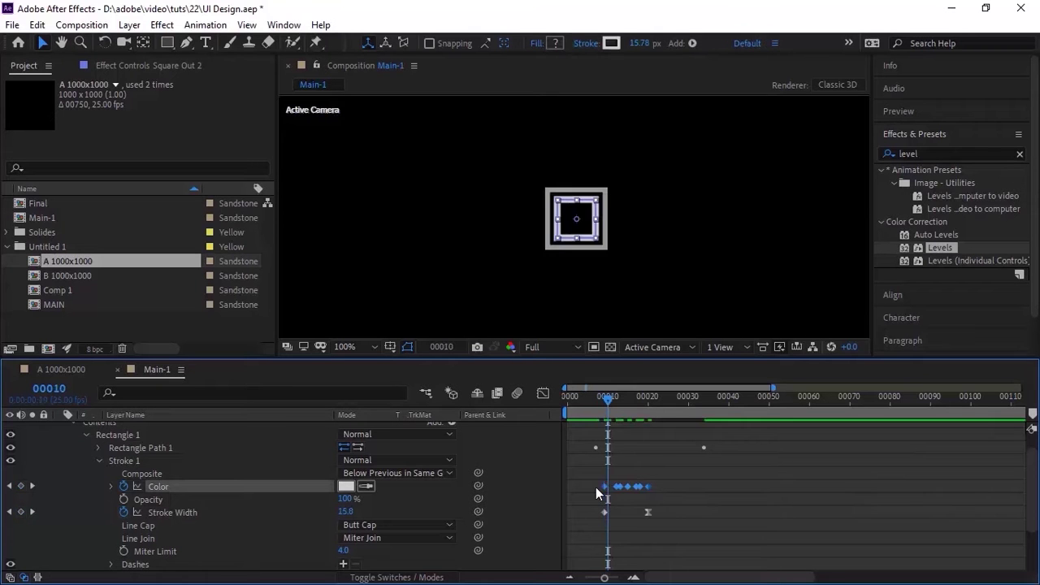
Step: Shift the second and following Color keyframes two frames earlier so the second one sits at frame 11
click(35, 486)
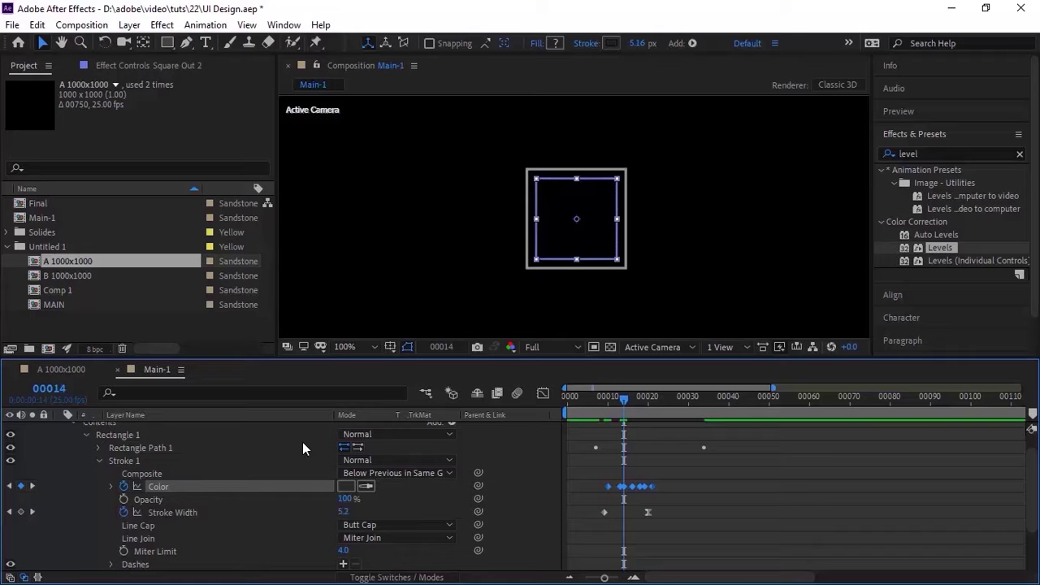
click(9, 486)
mouse_move(677, 478)
mouse_down()
mouse_move(619, 500)
mouse_move(615, 486)
mouse_up()
key(Page_Up)
key(Page_Down)
key(Page_Down)
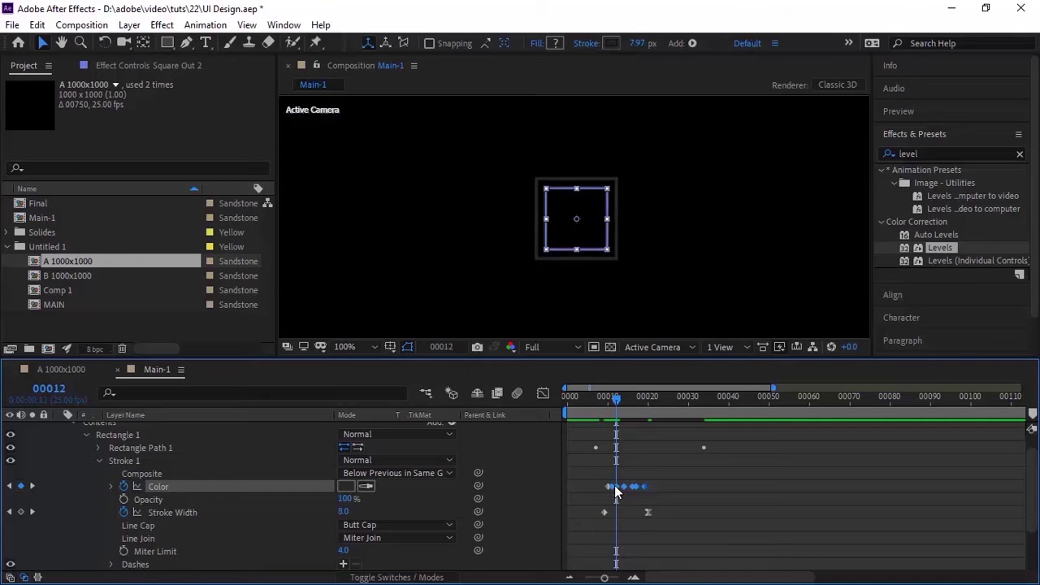
Step: Shift the fourth and following Color keyframes one frame so that the fourth one sits at frame 15
drag(687, 485, 624, 497)
key(Page_Down)
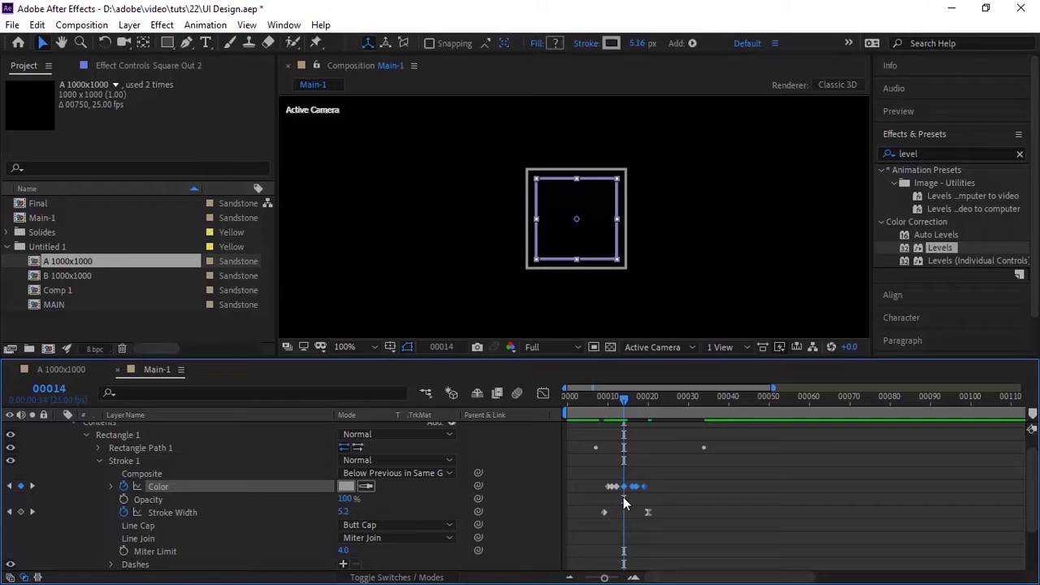
click(10, 486)
click(32, 486)
click(34, 487)
key(Page_Down)
drag(699, 476, 627, 488)
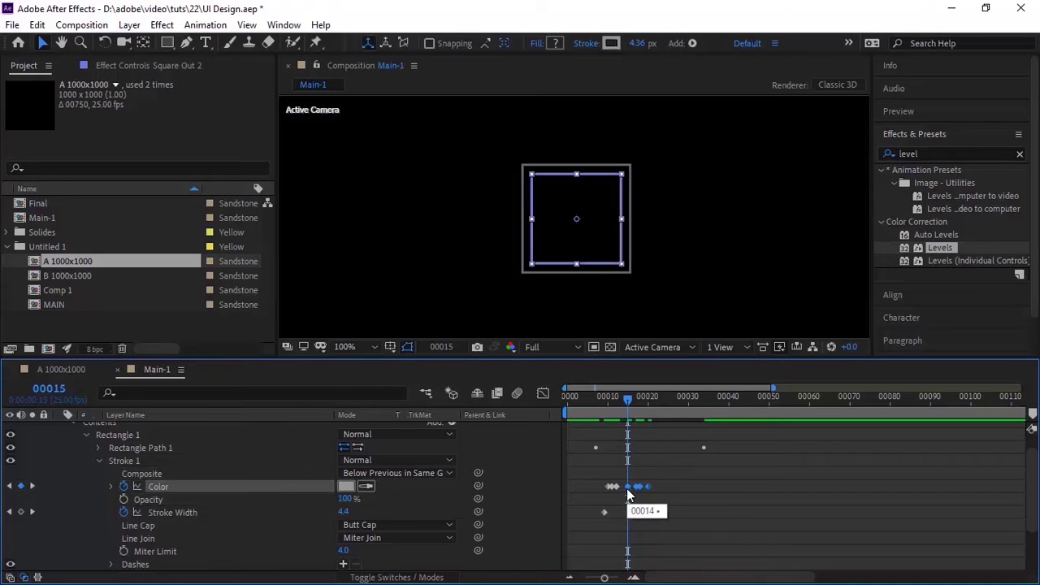
Step: Delete the Color and Stroke Width keyframes at frame 20 in Square Out 2 and preview the animation
click(32, 486)
click(32, 486)
click(33, 486)
mouse_move(704, 468)
mouse_down()
mouse_move(613, 519)
mouse_move(648, 512)
mouse_up()
drag(611, 397, 592, 403)
key(space)
key(space)
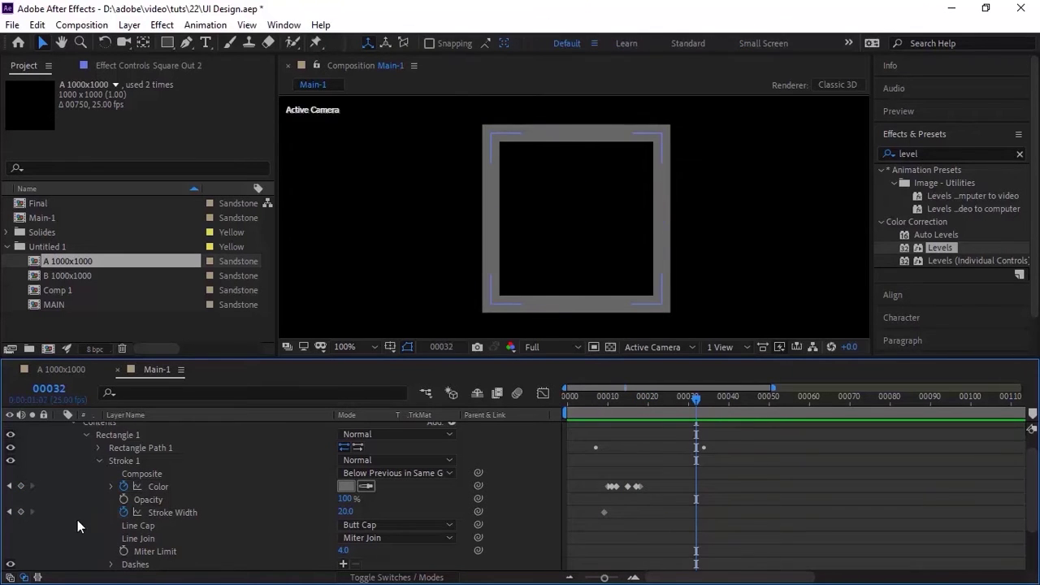
Step: Move the remaining Stroke Width keyframe of Square Out 2 to frame 10 and set its value to 5
click(10, 512)
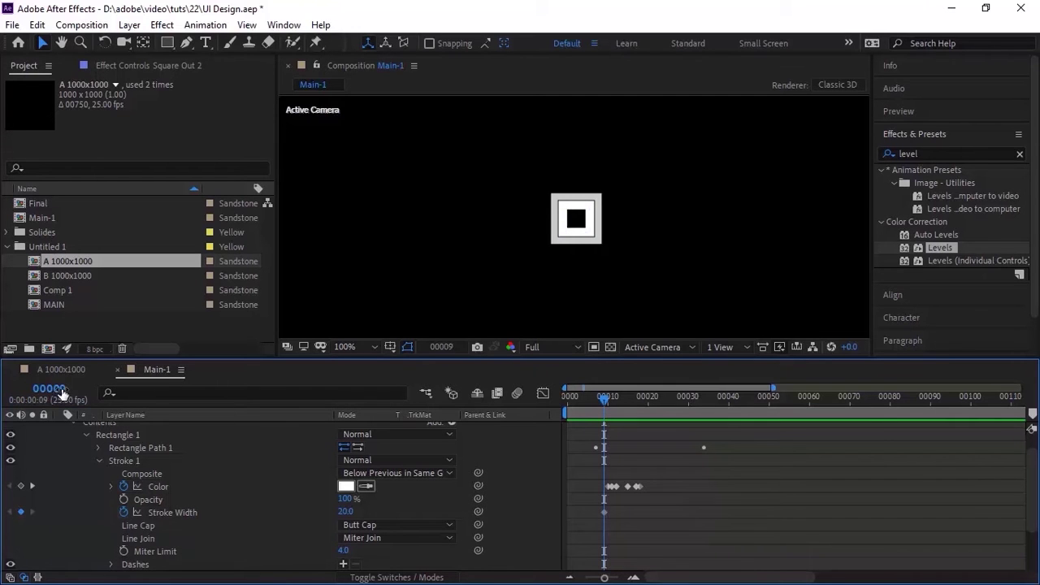
drag(61, 391, 63, 391)
click(604, 513)
click(348, 511)
text(5)
key(Return)
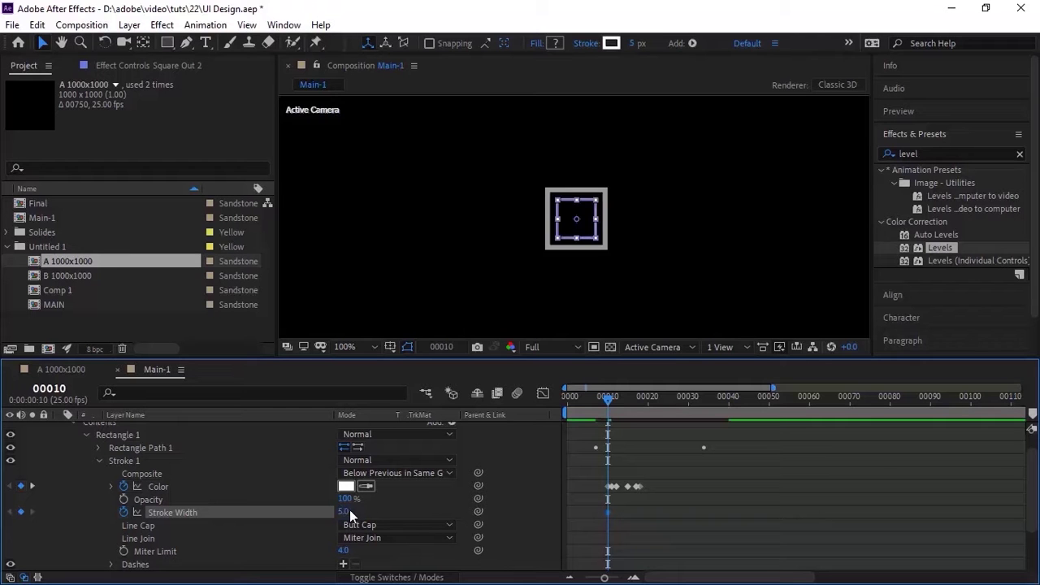
Step: Set the Stroke Width of Square Out 2 to 3 at frame 27
click(48, 389)
text(27)
key(Return)
click(348, 511)
text(3)
key(Return)
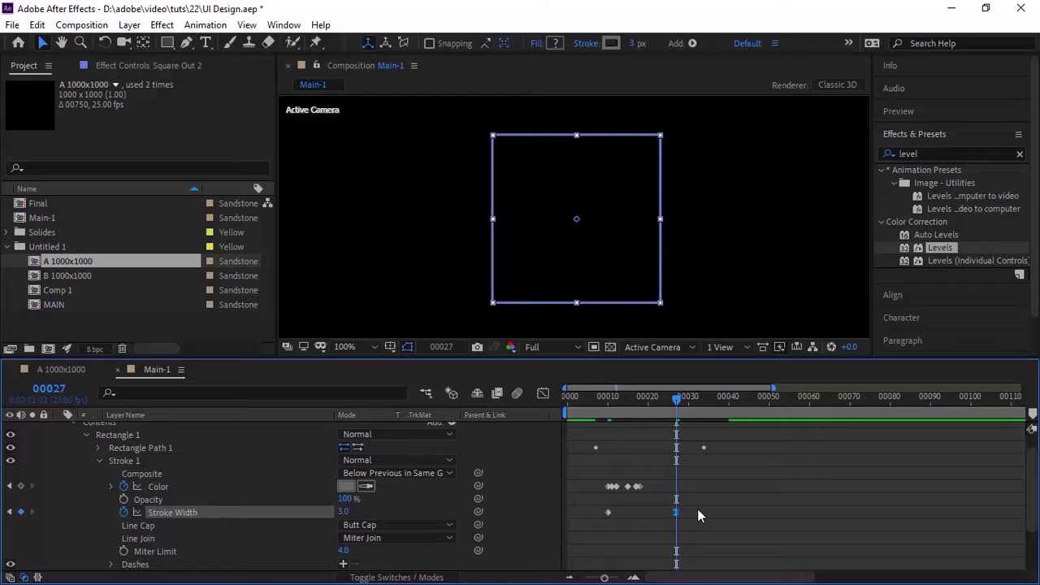
Step: Set the keyframe velocity influence of the Stroke Width keyframe at frame 27 to 100%
right_click(677, 511)
click(742, 480)
click(386, 225)
text(100)
key(Return)
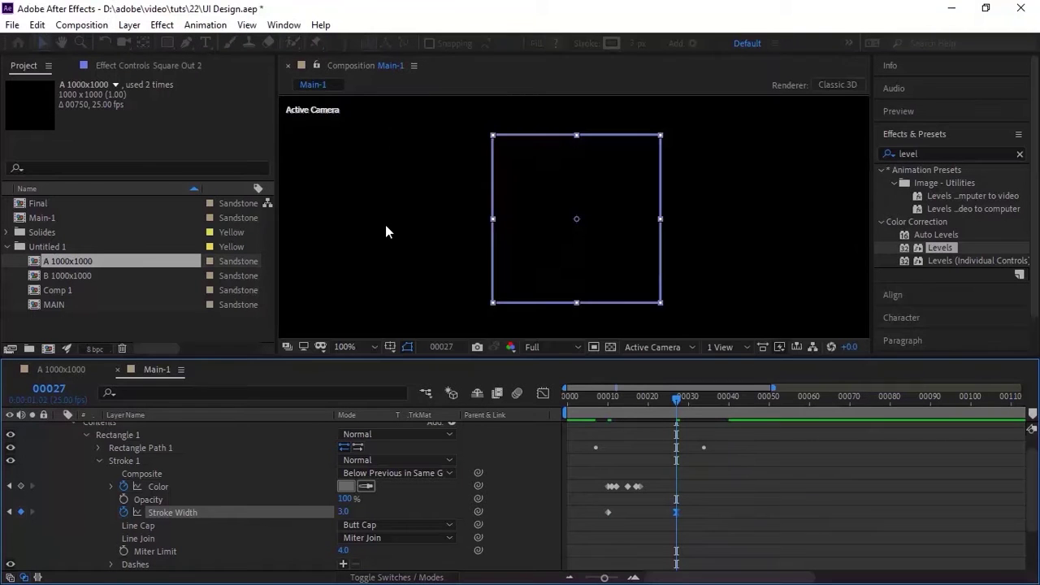
Step: Set the Square Out 2 layer's Z position to 5 and its layer scale to 100%
click(99, 460)
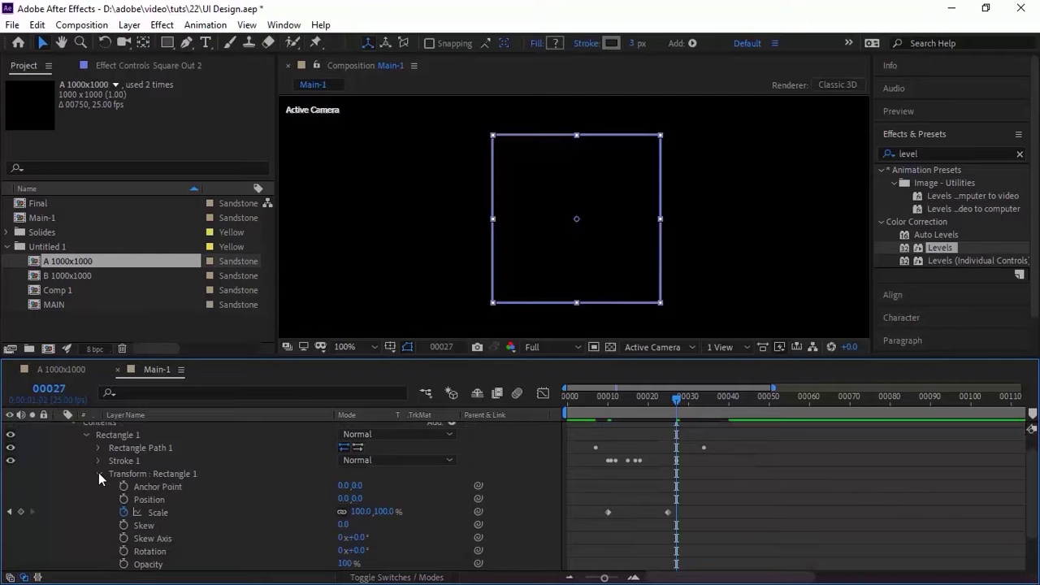
click(73, 506)
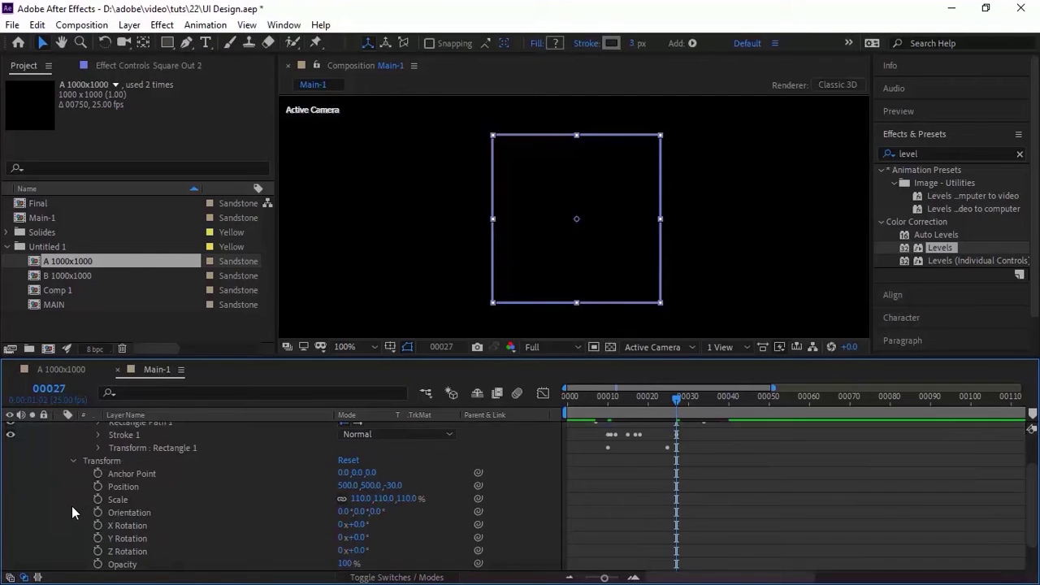
click(394, 486)
text(5)
key(Tab)
text(100)
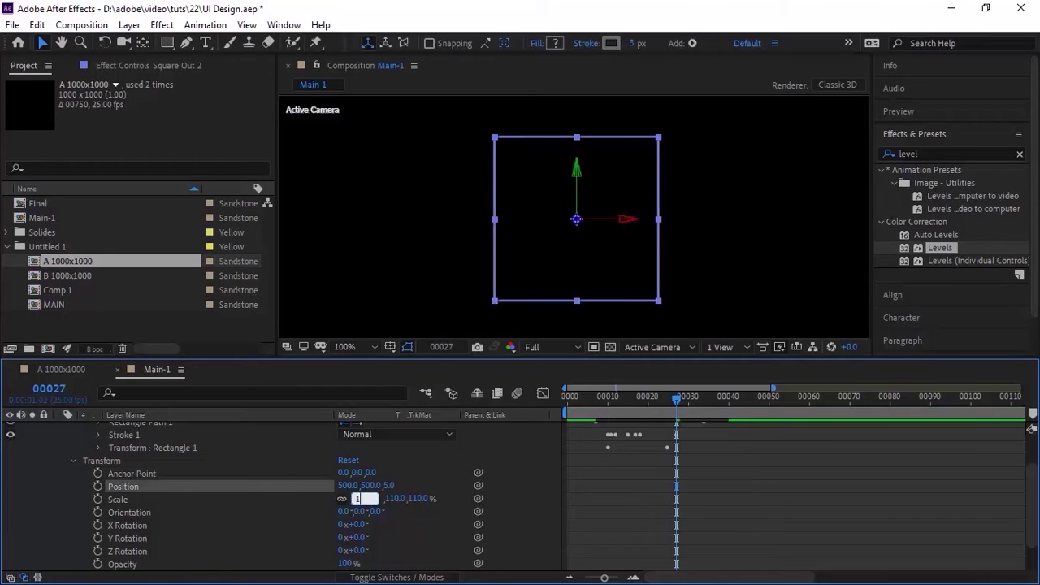
key(Return)
Step: Preview both animated squares from frame 0 and save the project
drag(582, 397, 537, 398)
key(space)
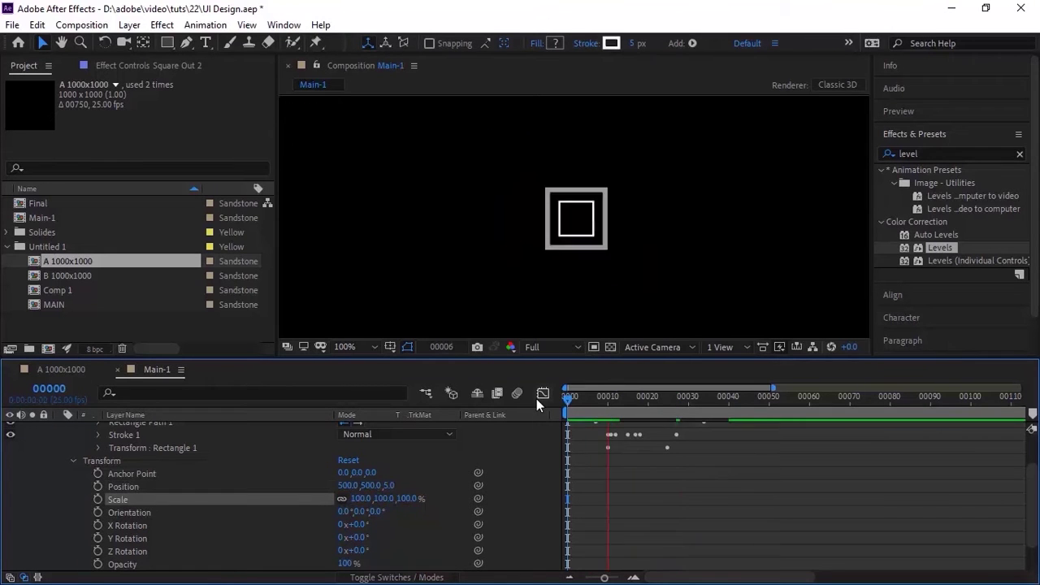
key(space)
key(space)
key(ctrl+s)
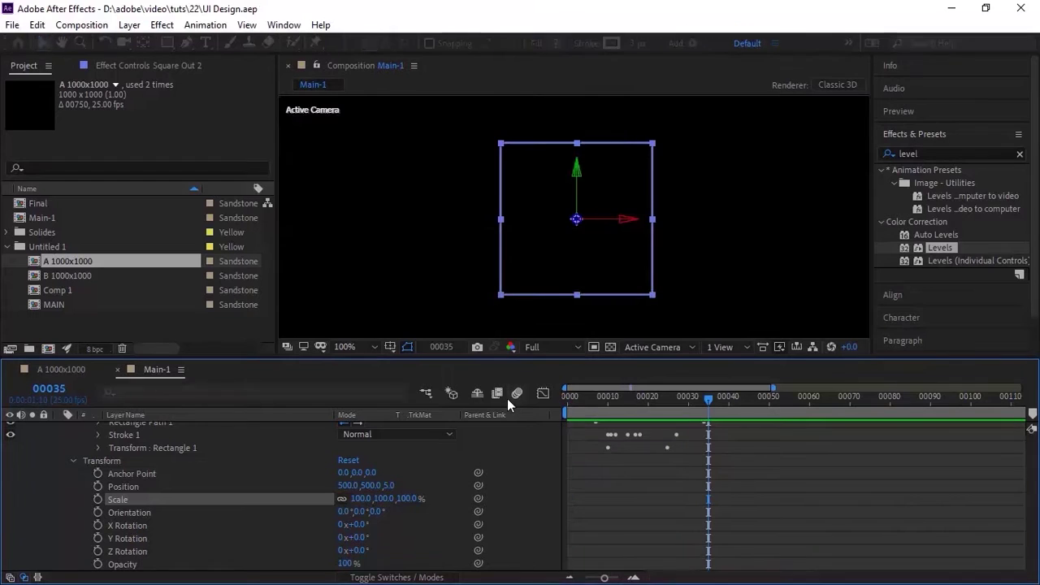
Step: Collapse the Square Out 2 properties, duplicate the layer and rename the copy mask-1
drag(1034, 471, 1034, 447)
click(73, 506)
click(73, 442)
click(60, 429)
click(121, 507)
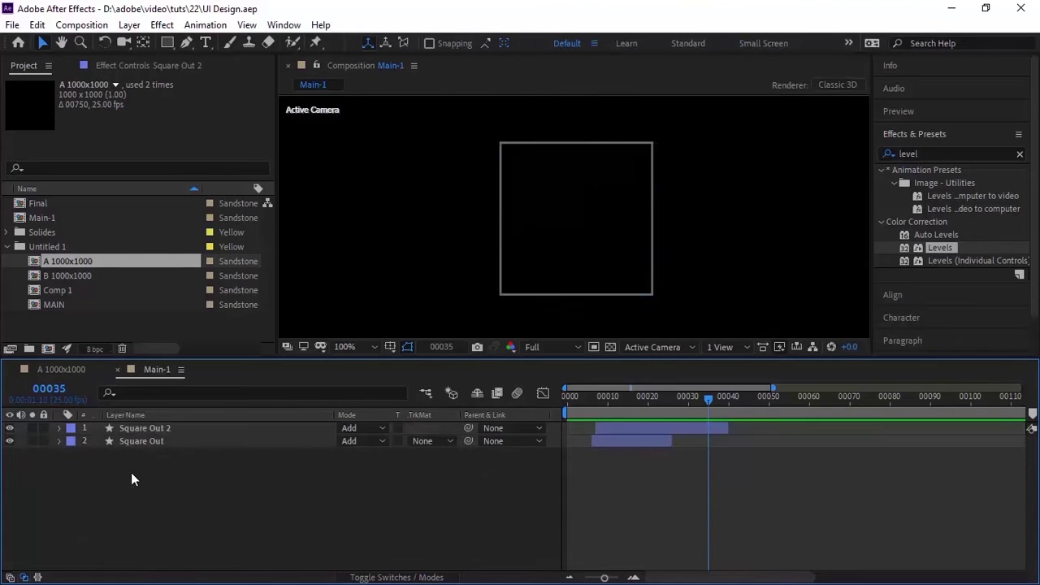
click(159, 429)
key(ctrl+d)
key(Return)
text(mask-1)
key(Return)
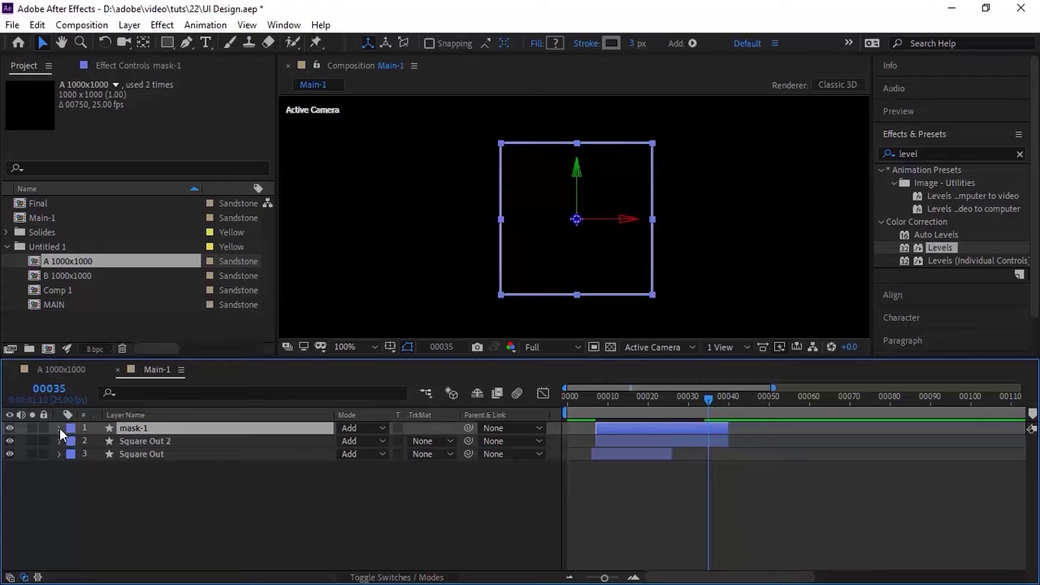
Step: Replace the stroke of Rectangle 1 in the mask-1 layer with a white (FFFFFF) fill
click(60, 428)
click(73, 442)
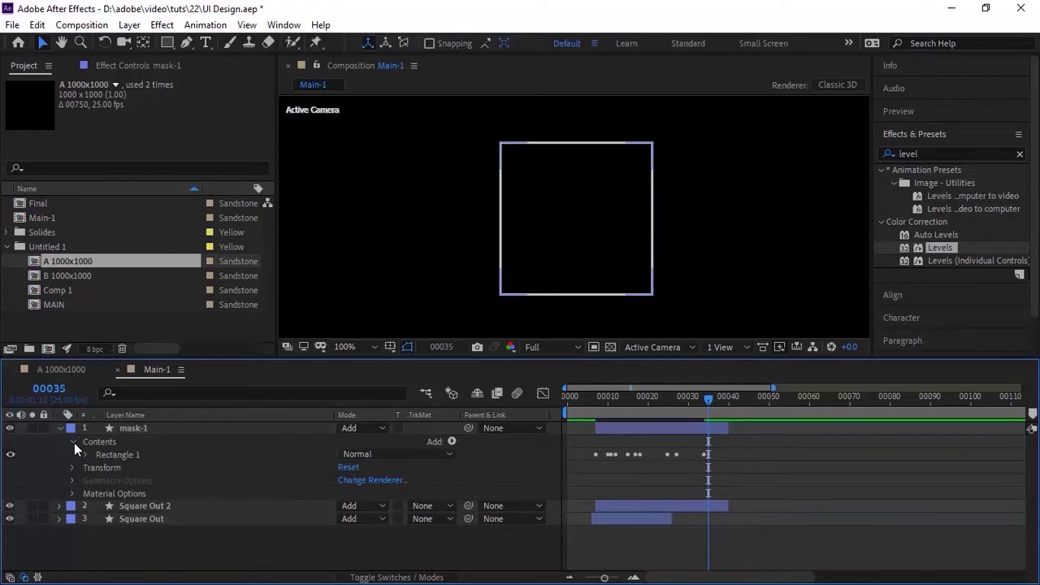
click(86, 454)
click(452, 441)
click(497, 203)
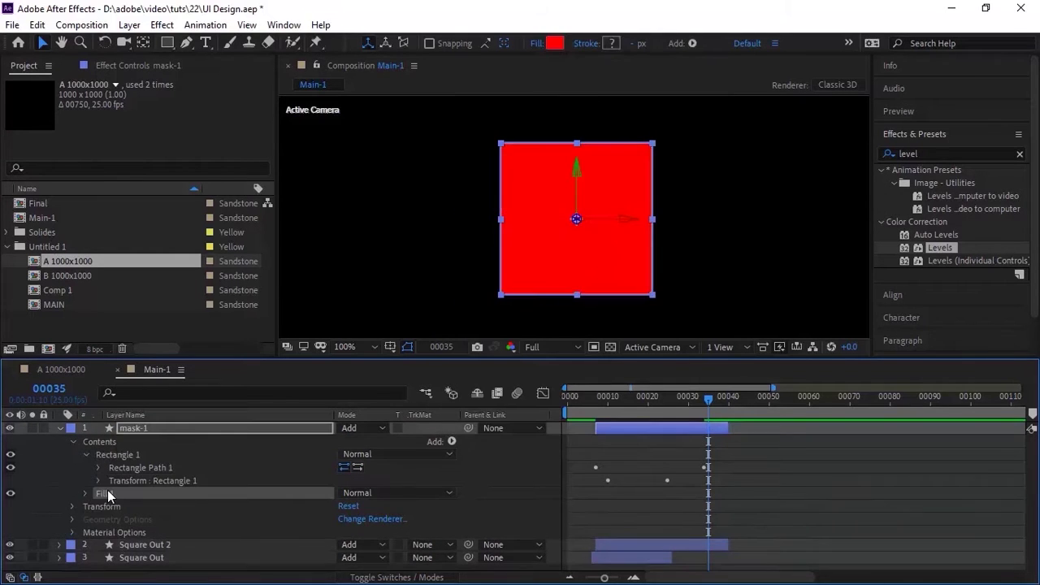
click(99, 480)
click(346, 518)
text(ffffff)
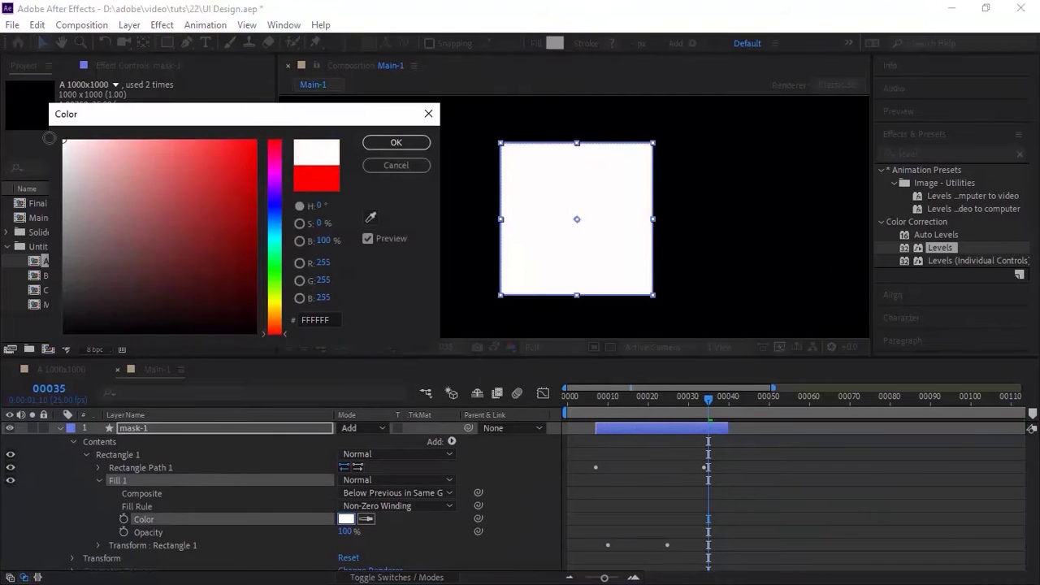
click(399, 149)
Step: Remove the Size keyframes from mask-1's rectangle path and set its size to 147 x 147
click(98, 481)
click(98, 467)
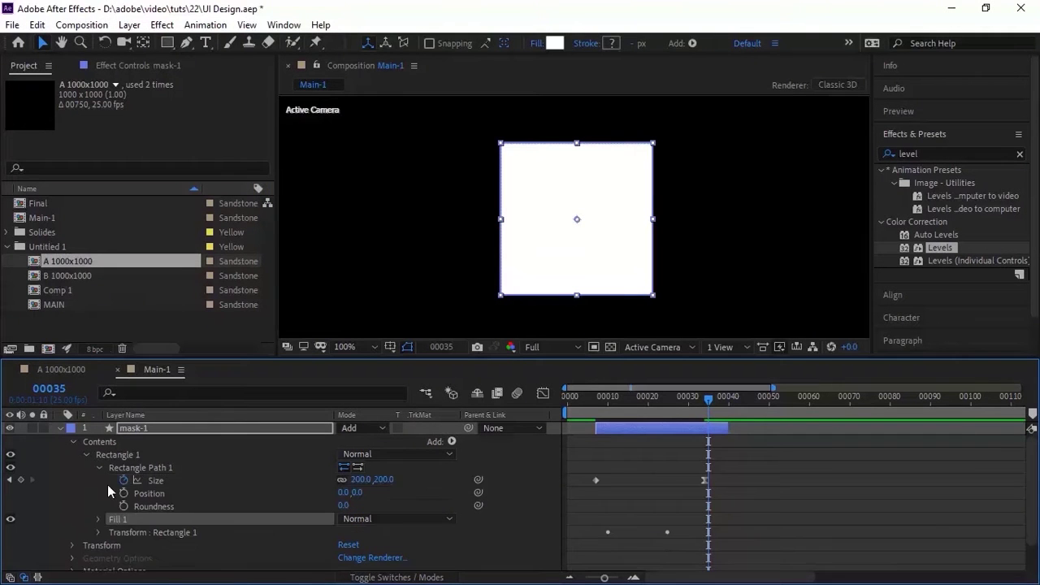
click(360, 479)
text(147)
key(Return)
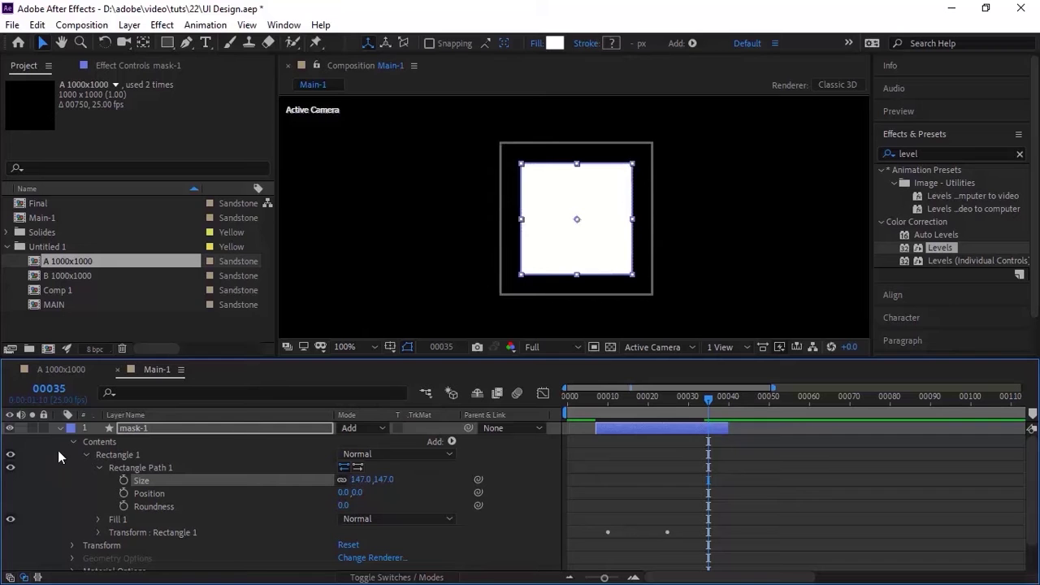
Step: Move the first Scale keyframe of mask-1's rectangle transform to frame 7
click(100, 468)
scroll(99, 476, down, 1)
click(99, 475)
click(99, 476)
click(100, 476)
click(99, 479)
click(100, 492)
click(10, 512)
click(10, 513)
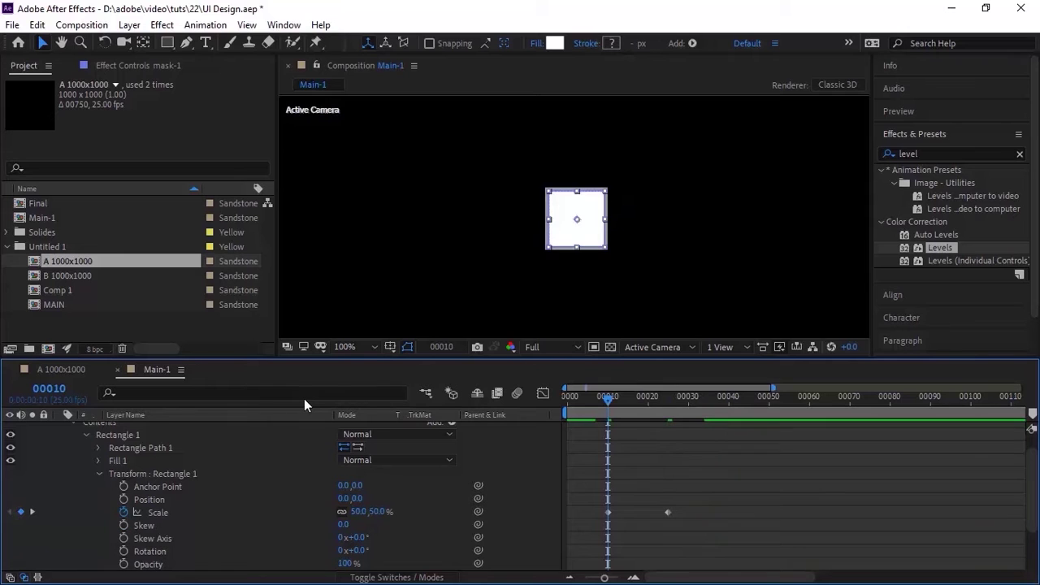
key(Page_Up)
key(Page_Up)
key(Page_Up)
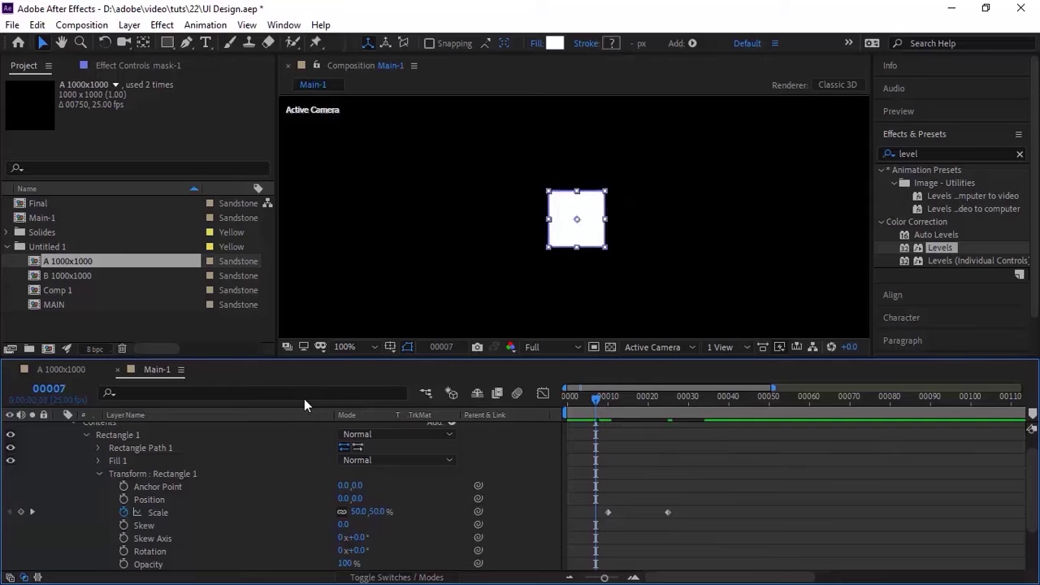
drag(609, 512, 597, 513)
Step: Set the rectangle's Scale to 29% at frame 7 and apply Easy Ease Out to that keyframe
click(357, 511)
text(29)
key(Return)
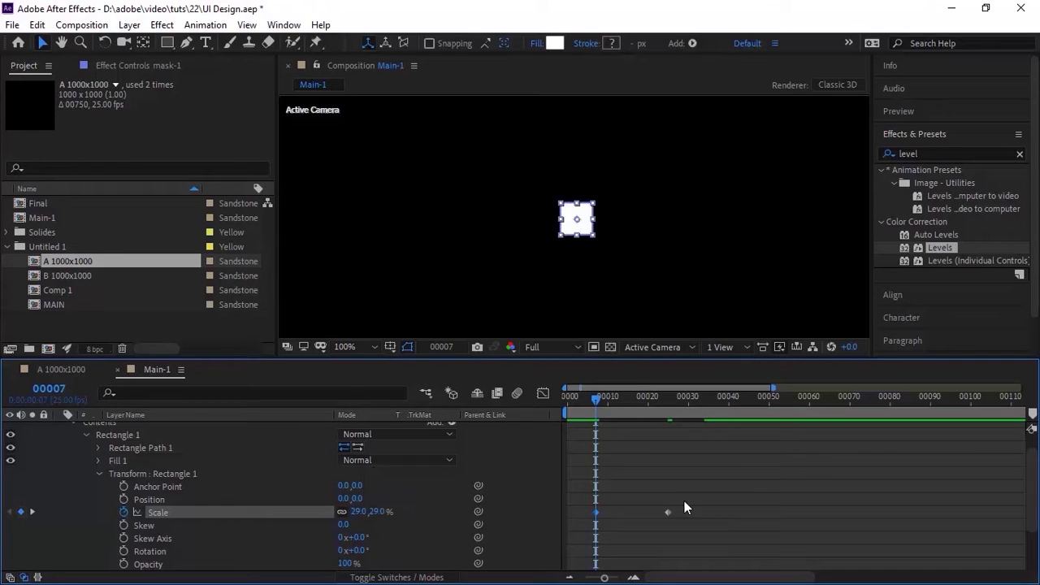
right_click(595, 513)
mouse_move(624, 501)
click(804, 434)
Step: Move the second Scale keyframe of mask-1's rectangle to frame 16
key(Page_Down)
key(Page_Down)
key(Page_Down)
key(Page_Down)
key(Page_Down)
key(Page_Down)
key(Page_Down)
key(Page_Down)
key(Page_Down)
drag(668, 513, 631, 514)
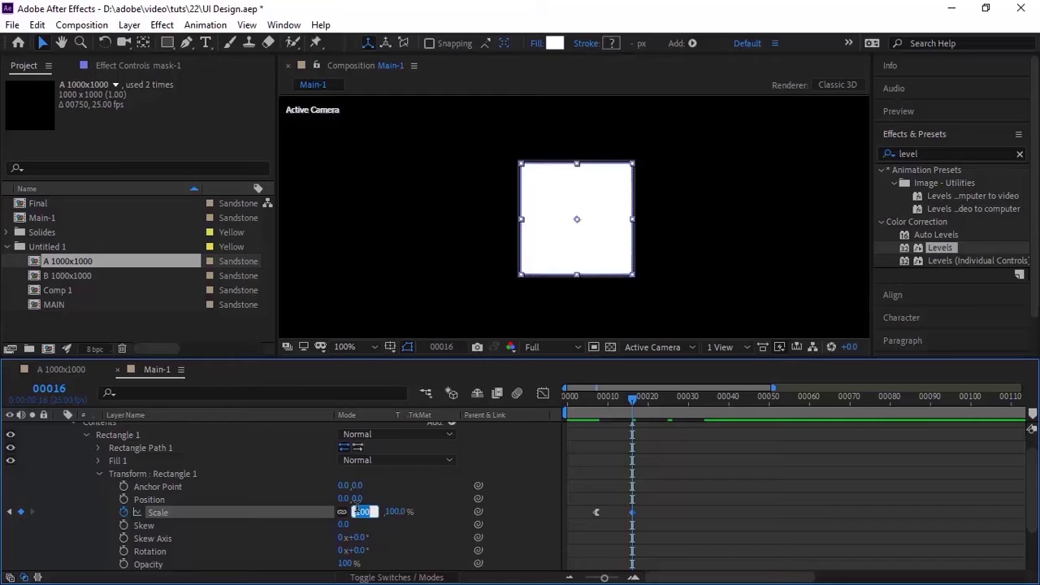
Step: Set the Scale keyframe at frame 16 to 124% with Easy Ease applied
right_click(633, 513)
mouse_move(676, 564)
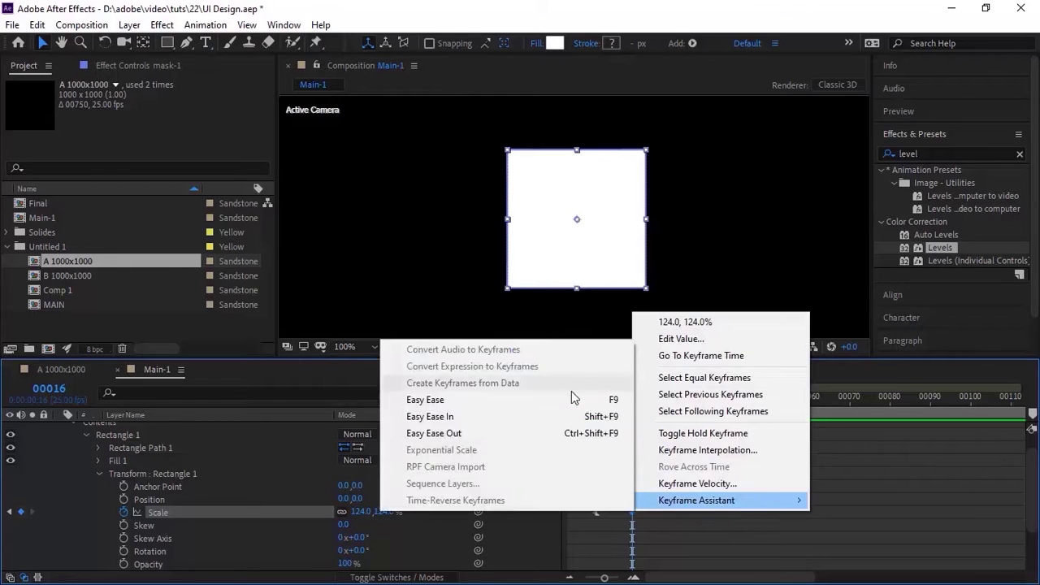
click(571, 397)
Step: Add a Scale keyframe of 175% for mask-1's rectangle at frame 33
click(51, 389)
text(33)
key(Return)
click(360, 512)
text(175)
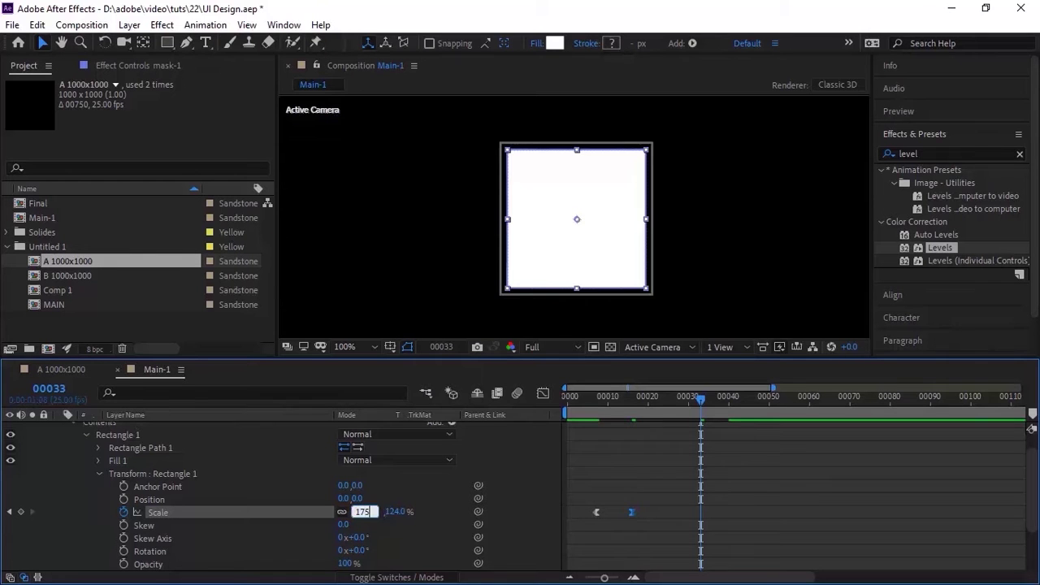
key(Return)
Step: Set the rotation of mask-1's rectangle to 45° and collapse the layer's properties
click(358, 551)
text(45)
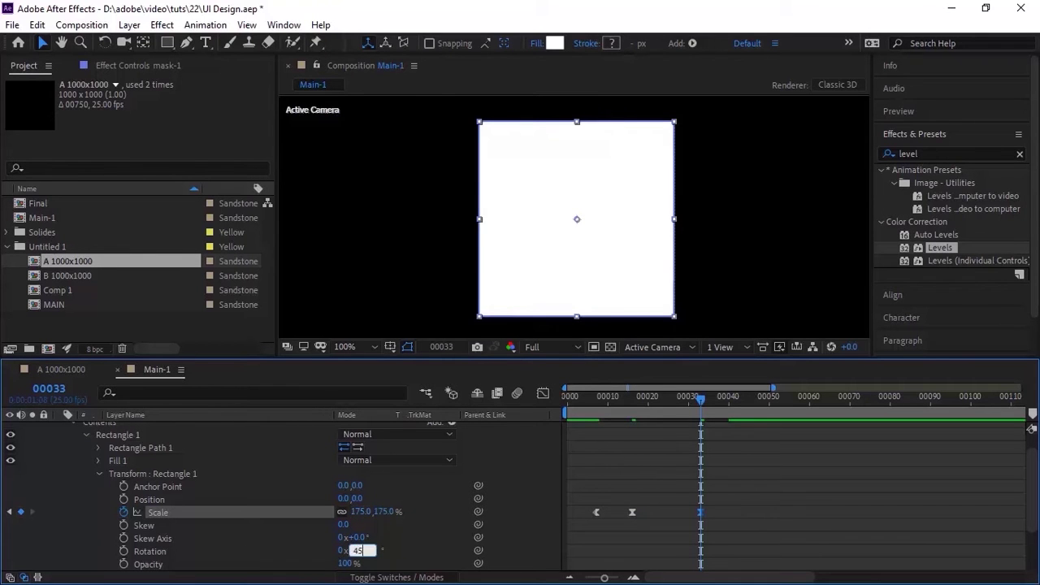
key(Return)
click(99, 474)
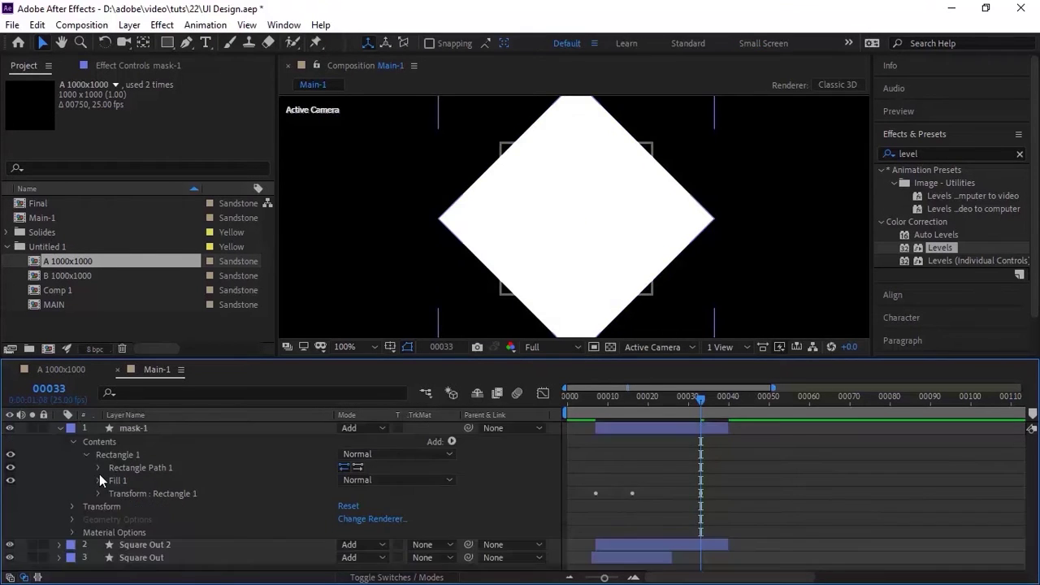
click(85, 455)
click(71, 468)
click(71, 467)
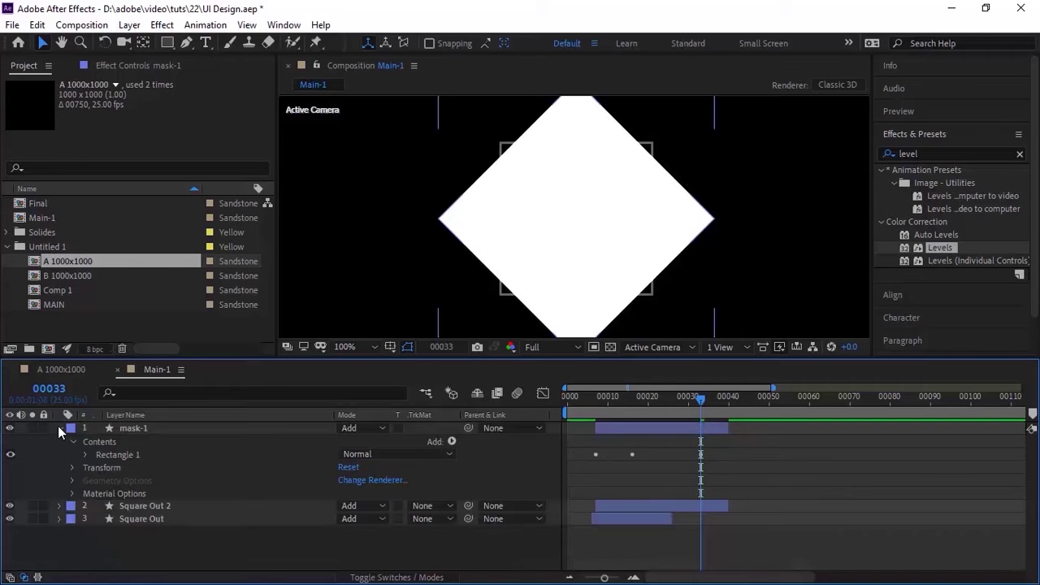
click(60, 428)
Step: Set Square Out 2's track matte to the inverted alpha of mask-1 and preview the animation from frame 0
click(433, 440)
click(460, 493)
key(Home)
key(space)
key(space)
Step: Duplicate the mask-1 and Square Out 2 layers together
click(160, 437)
ctrl+click(167, 428)
key(ctrl+d)
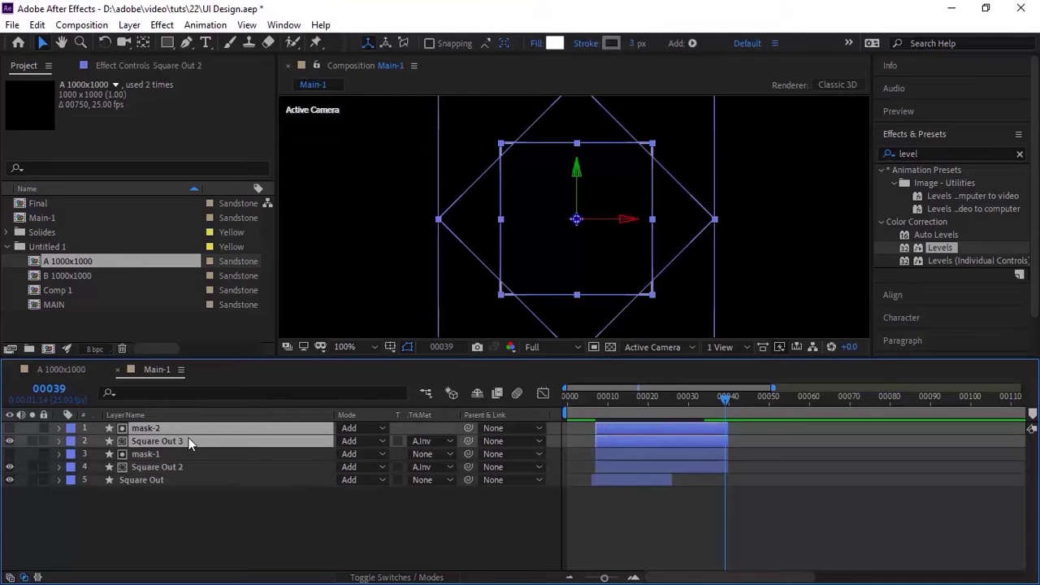
Step: Rename the duplicated square layer Square Out Loop and the duplicated mask layer mask-2 loop
click(207, 527)
click(235, 440)
key(Return)
key(End)
key(BackSpace)
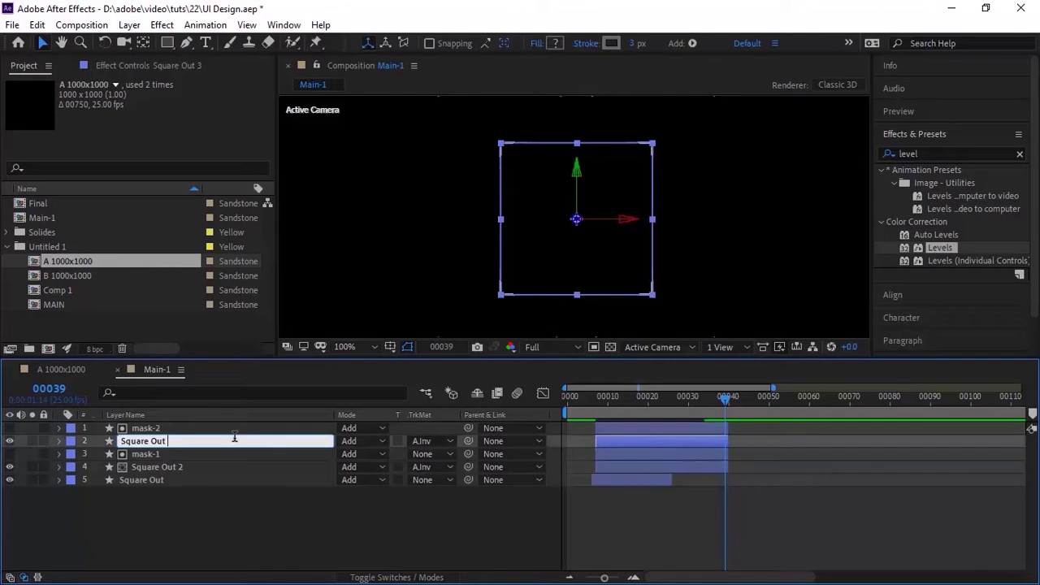
text(Loop)
key(Return)
click(240, 430)
key(Return)
key(End)
text(loop)
key(Return)
Step: Move mask-2 loop and Square Out Loop to start at frame 40 and extend both across the rest of the timeline
ctrl+click(617, 444)
drag(617, 444, 747, 440)
key(Page_Down)
key(bracketleft)
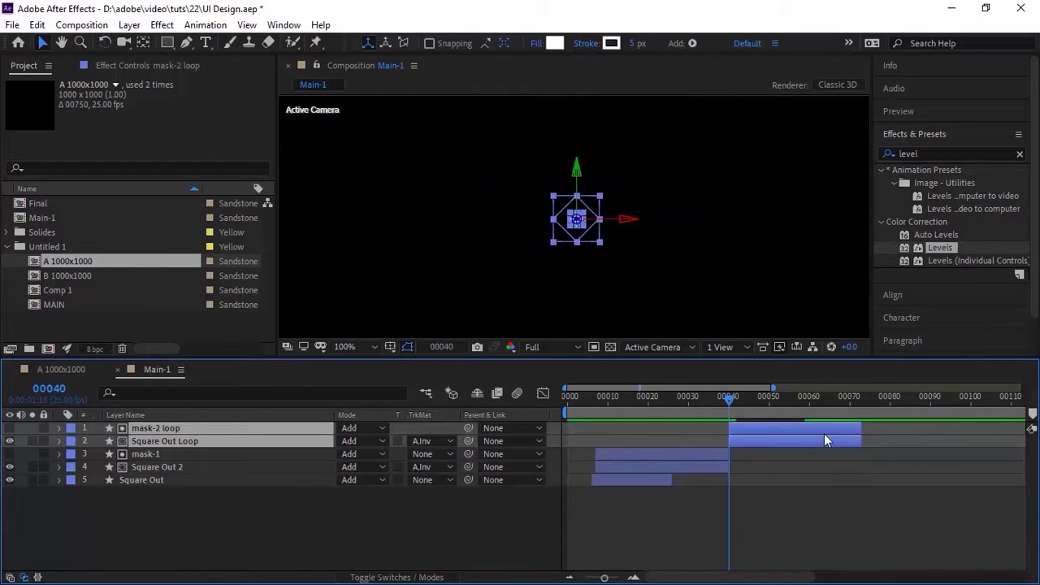
drag(860, 430, 1032, 429)
drag(817, 580, 669, 576)
Step: Remove the Size keyframes from Square Out Loop's rectangle path and set its size to 200 x 200
click(192, 526)
click(60, 441)
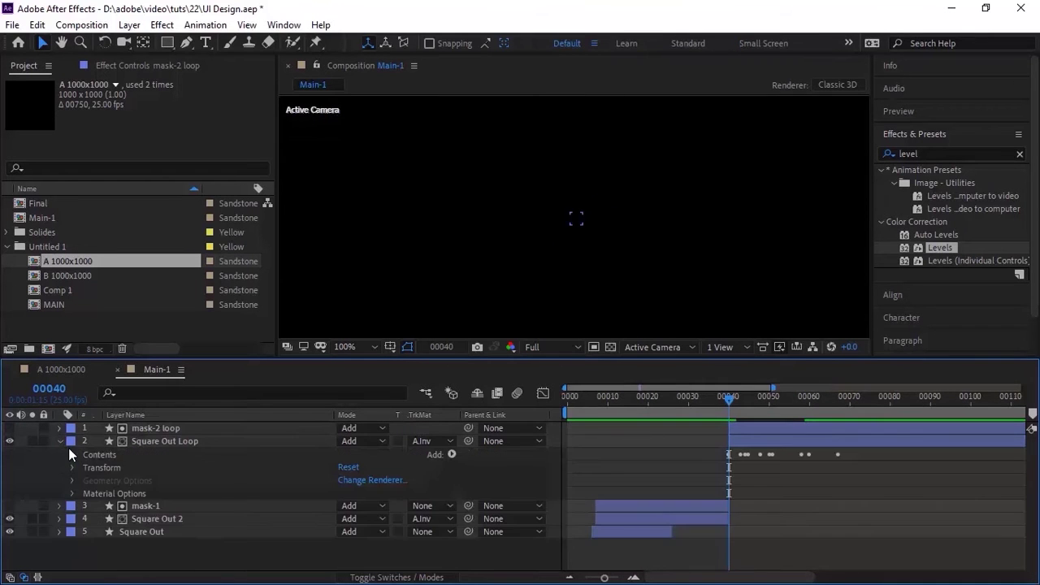
click(72, 454)
click(86, 468)
click(100, 480)
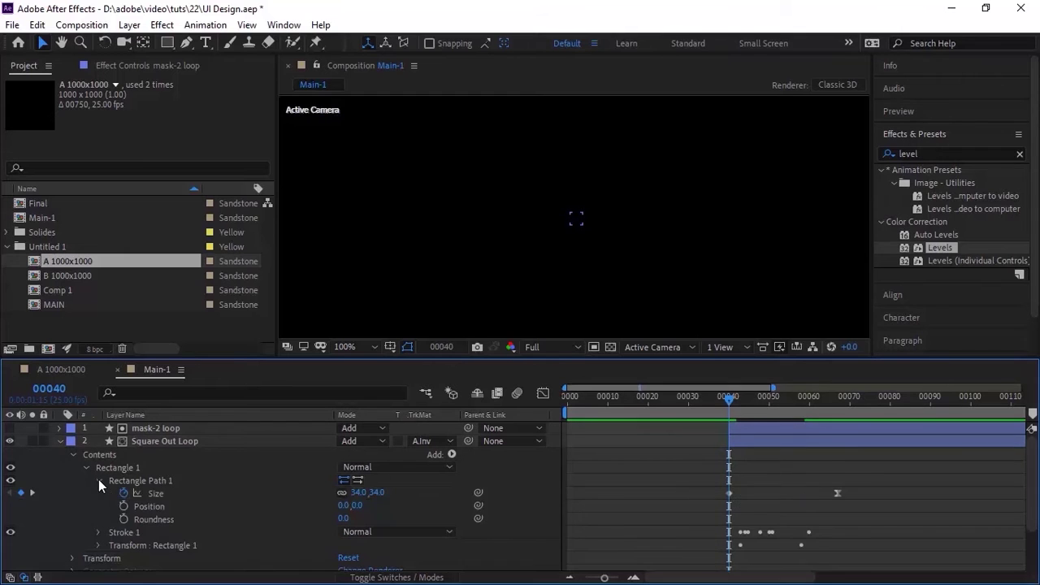
click(142, 493)
click(357, 493)
text(200)
key(Return)
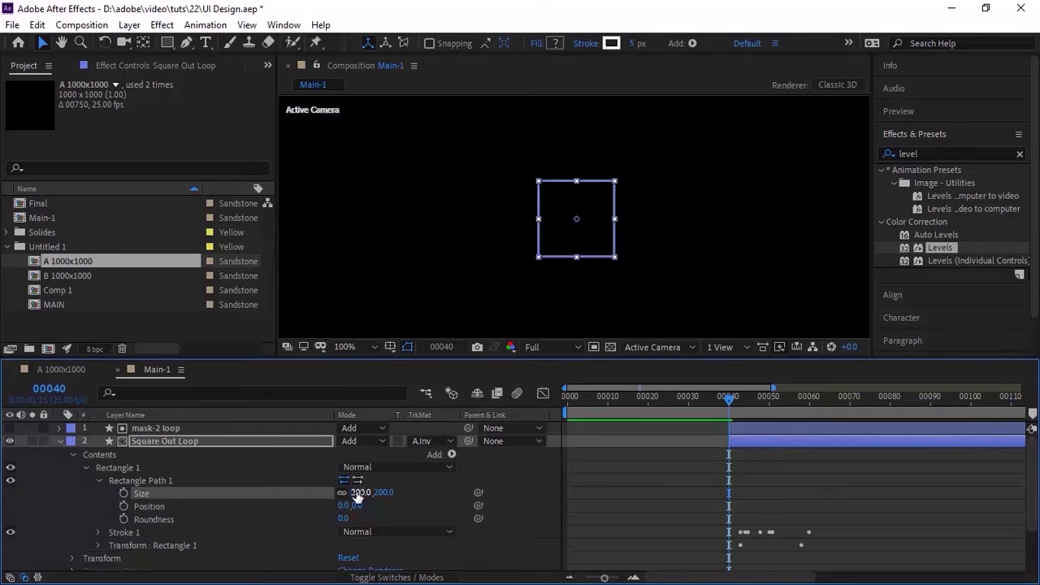
Step: Set Square Out Loop's stroke width to 3 and remove the Stroke Width and Color keyframes
click(100, 480)
click(99, 494)
scroll(99, 495, down, 1)
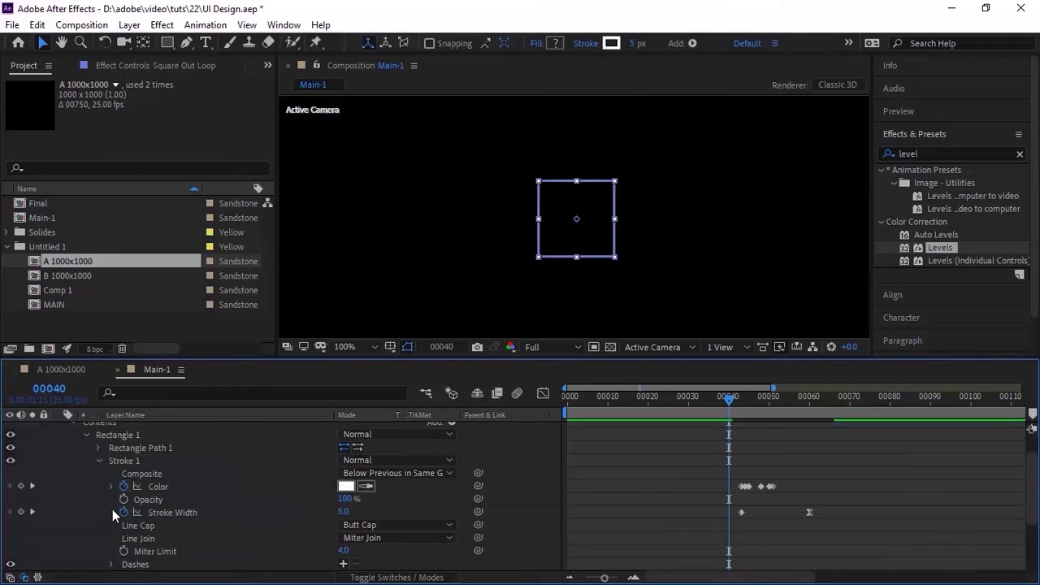
click(343, 512)
text(3)
key(Return)
click(126, 487)
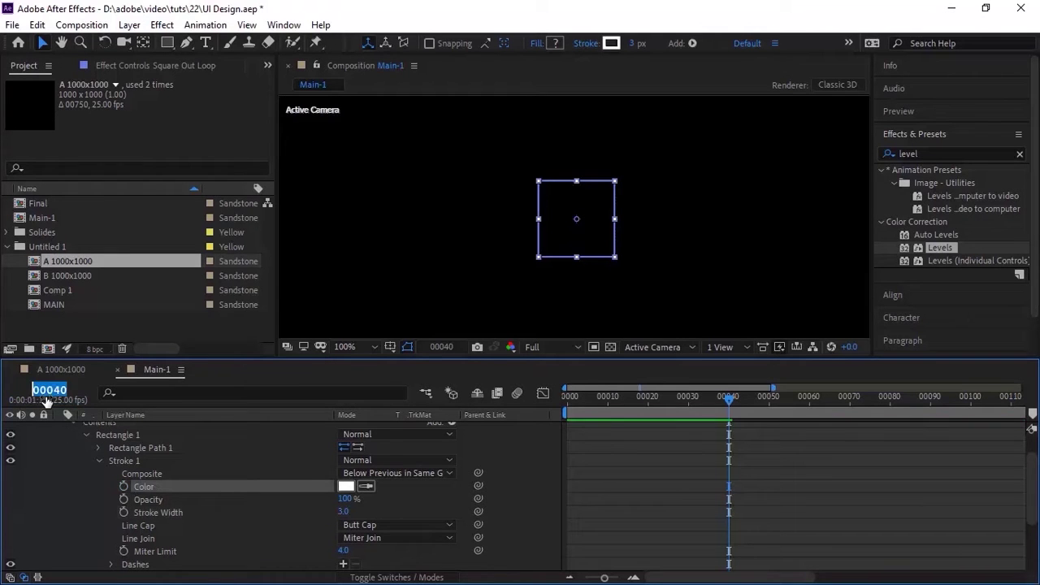
Step: Key Square Out Loop's stroke color at 70% brightness on frame 40
click(347, 487)
double_click(329, 242)
text(70)
key(Return)
Step: Key the stroke color at 100% brightness on frame 42
click(49, 388)
text(42)
key(Return)
click(342, 487)
double_click(326, 242)
text(100)
key(Return)
Step: Key a darker grey stroke color for Square Out Loop on frame 59
click(52, 392)
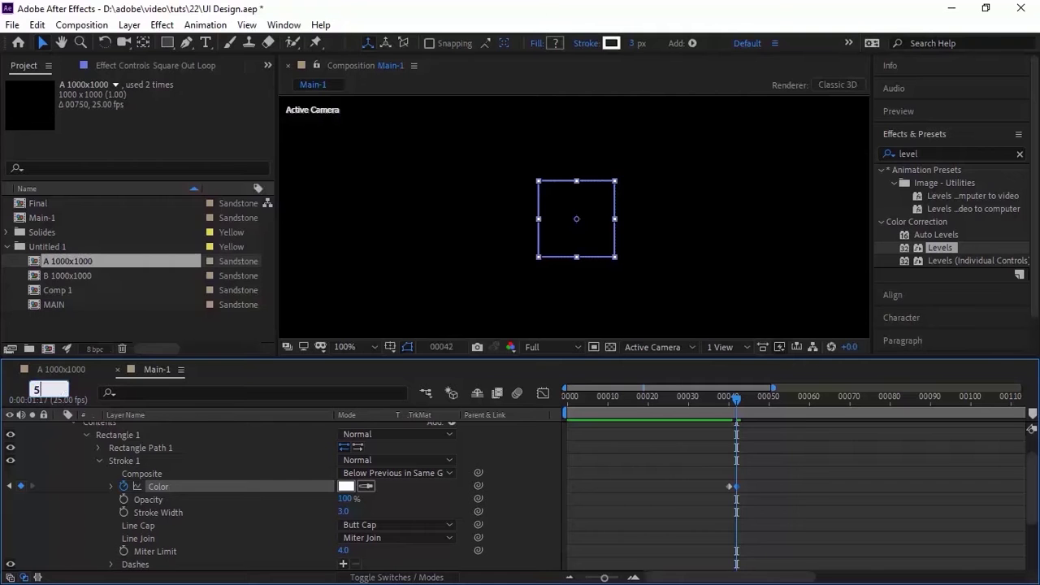
text(59)
key(Return)
click(347, 487)
double_click(325, 241)
text(0)
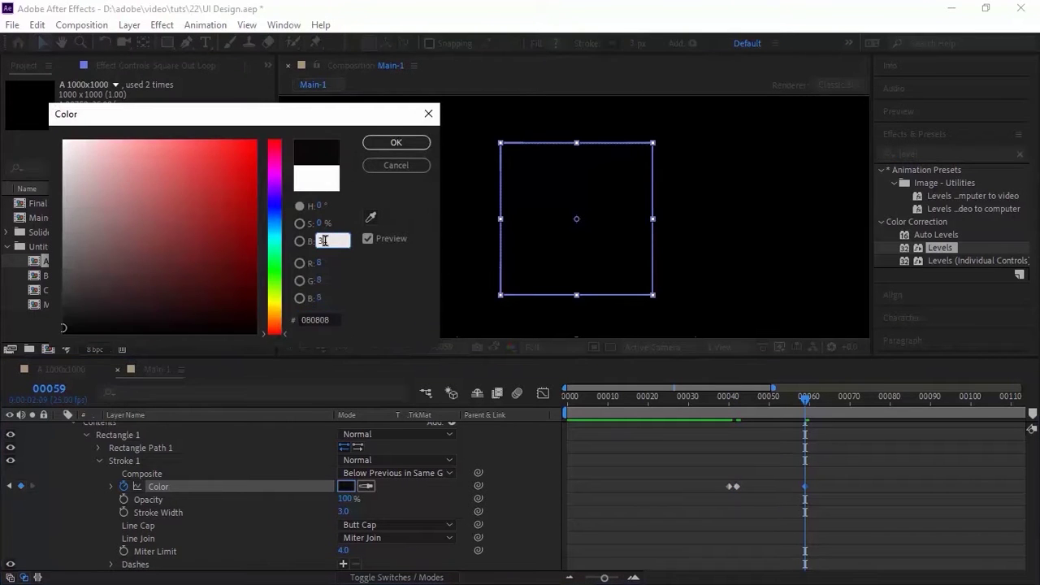
key(Return)
Step: Key the stroke color at 60% brightness on frame 80
click(52, 389)
text(80)
key(Return)
click(352, 485)
click(324, 241)
text(60)
key(Return)
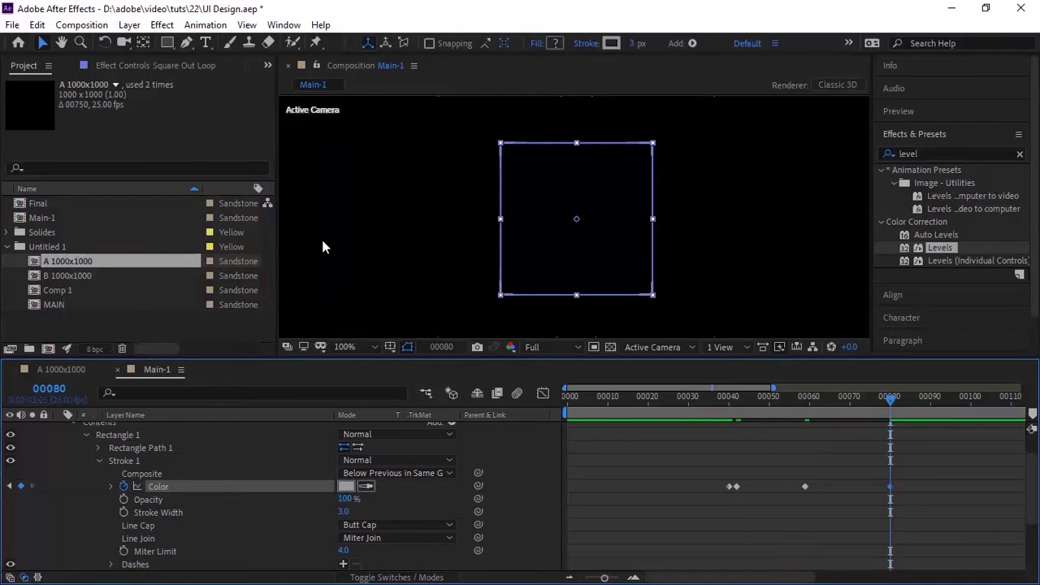
Step: Apply Easy Ease to Square Out Loop's stroke Color keyframes and collapse the stroke properties
drag(824, 506, 733, 459)
key(F9)
click(100, 460)
Step: Remove the Scale keyframes from Square Out Loop's rectangle transform and collapse the layer's properties
click(99, 474)
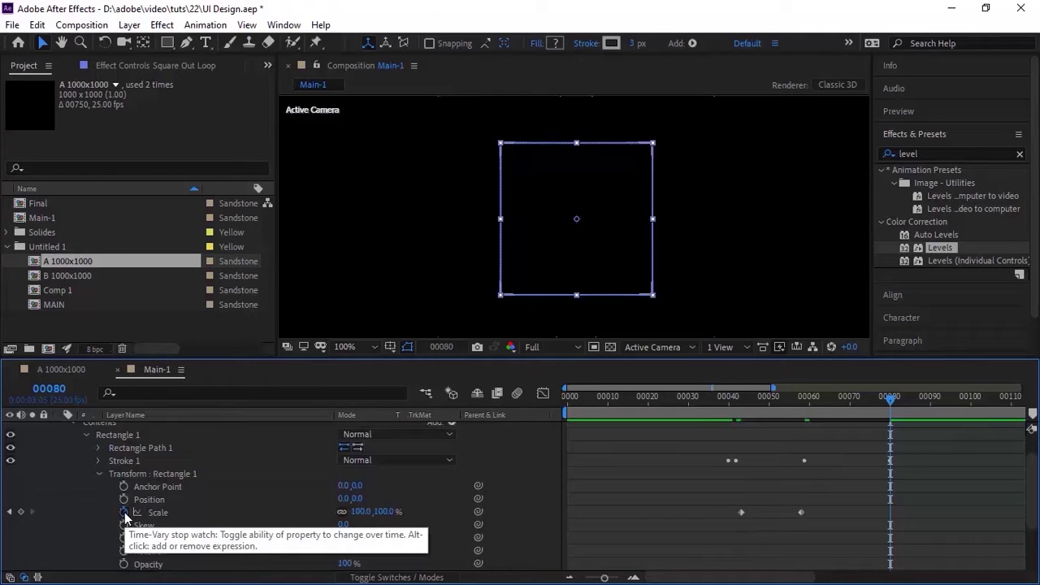
click(99, 473)
click(72, 499)
click(73, 499)
click(61, 437)
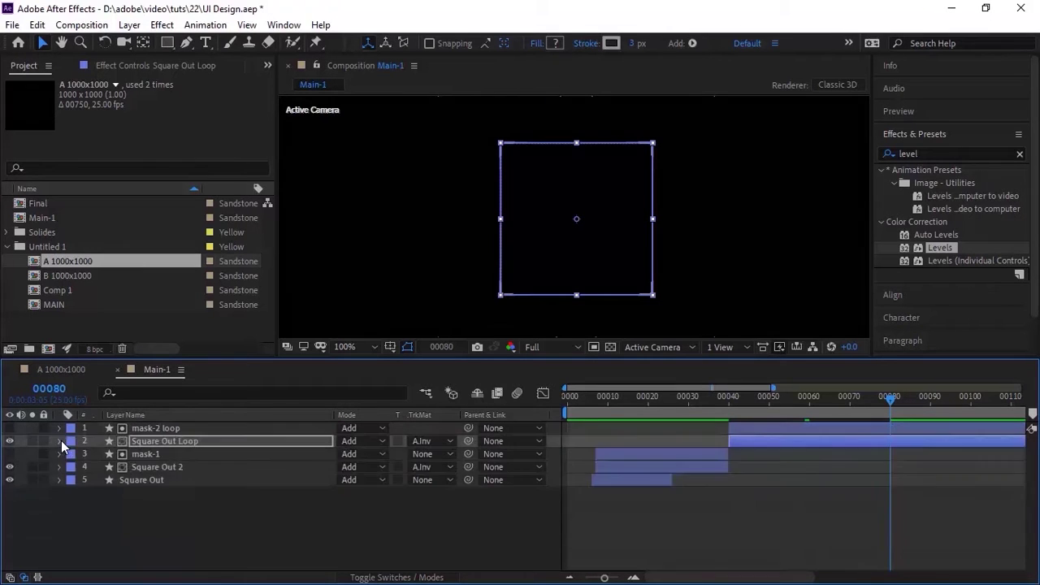
Step: Remove the Scale keyframes from mask-2 loop's rectangle transform and collapse the layer's properties
click(72, 441)
click(99, 470)
click(98, 469)
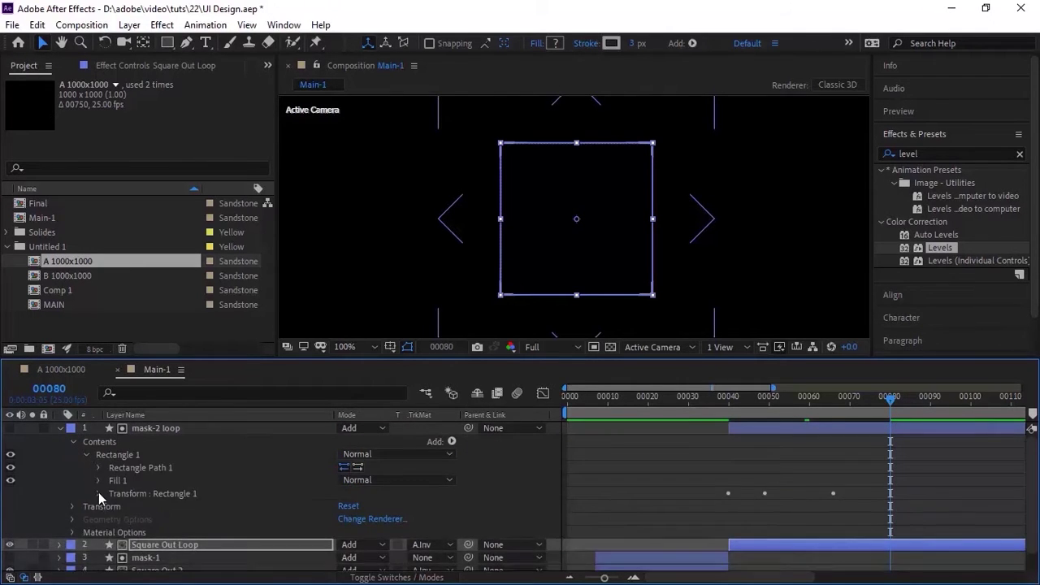
click(98, 498)
click(121, 514)
click(100, 473)
click(72, 485)
click(72, 485)
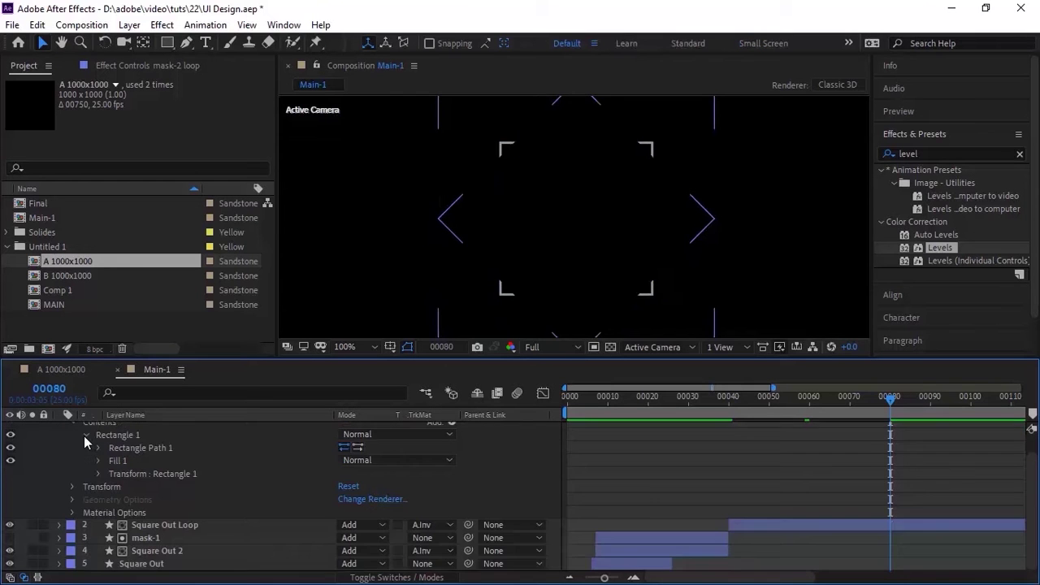
click(86, 435)
click(61, 429)
click(120, 530)
Step: Preview the composition from frame 0 and save the project
key(Home)
key(space)
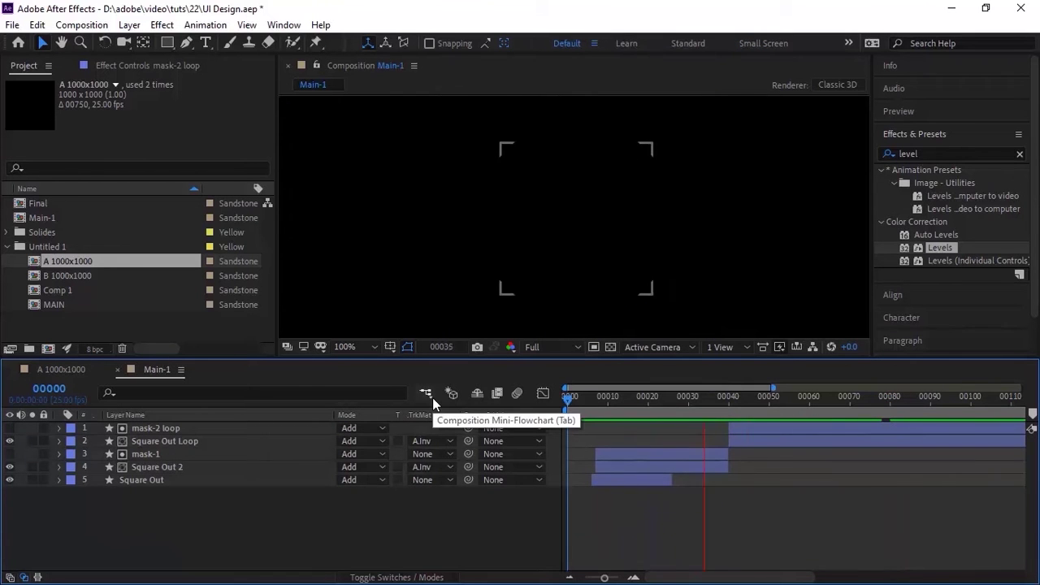
key(space)
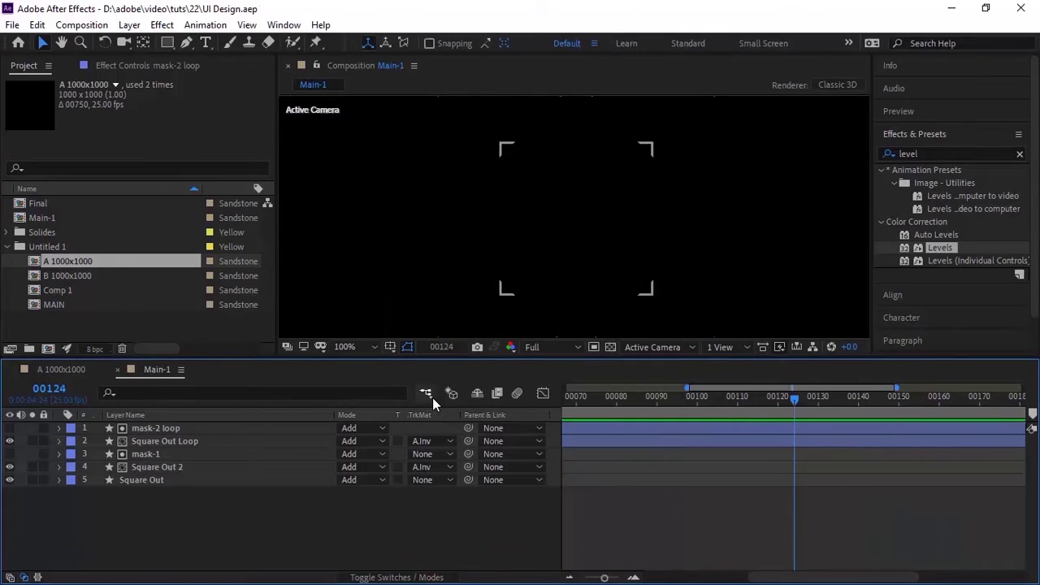
Step: Duplicate the mask-2 loop and Square Out Loop layers and rename the square copy Cursor
click(178, 441)
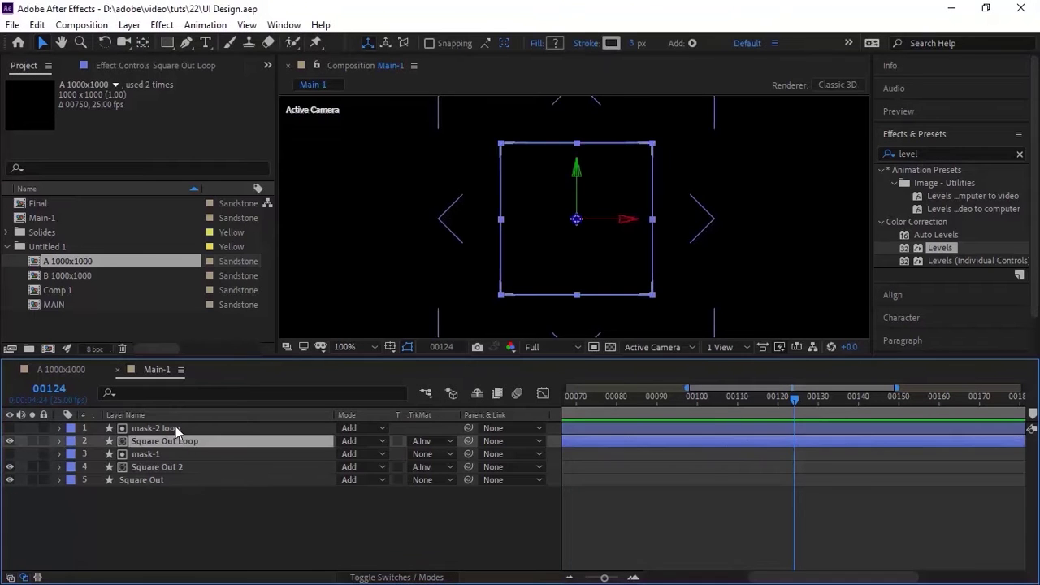
shift+click(176, 427)
key(ctrl+d)
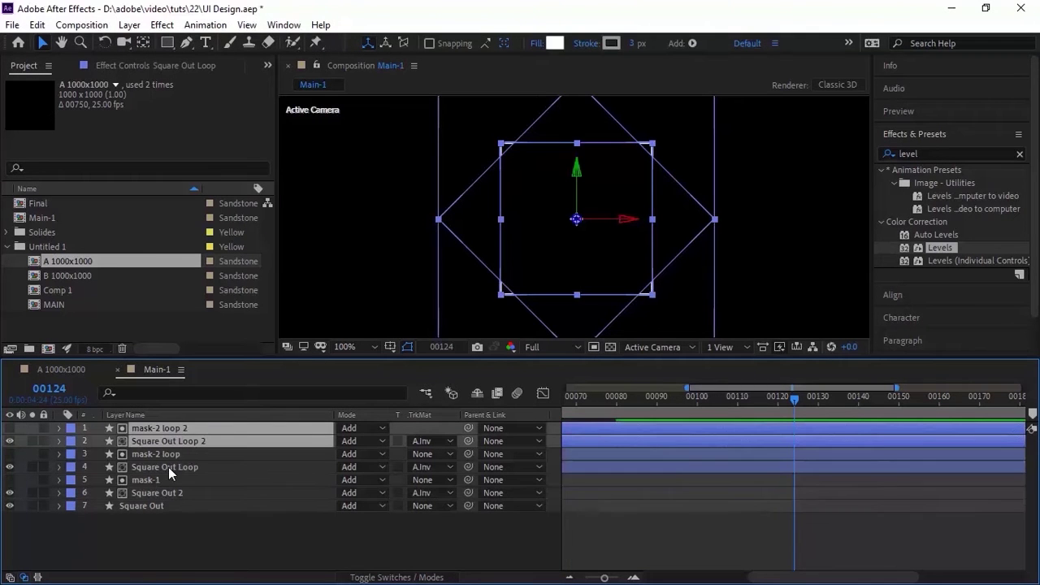
click(223, 542)
click(206, 443)
key(Return)
text(Cursor)
key(Return)
Step: Rename the mask-2 loop 2 layer as cursor mask
click(209, 429)
key(Return)
text(cur)
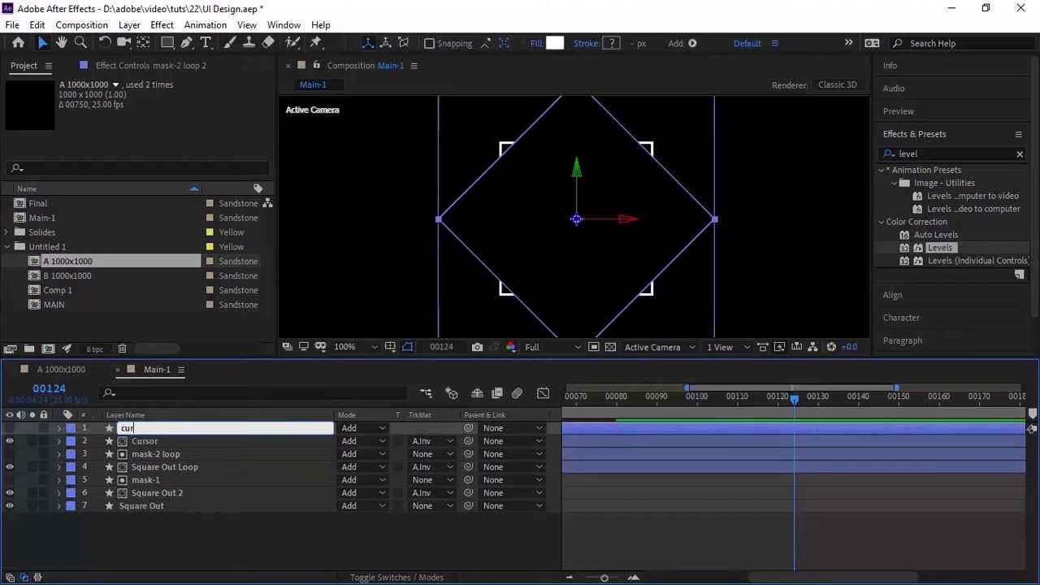
text(sor mask)
key(Return)
Step: Shift the cursor mask and Cursor layers earlier together so that both start at frame 11
click(191, 441)
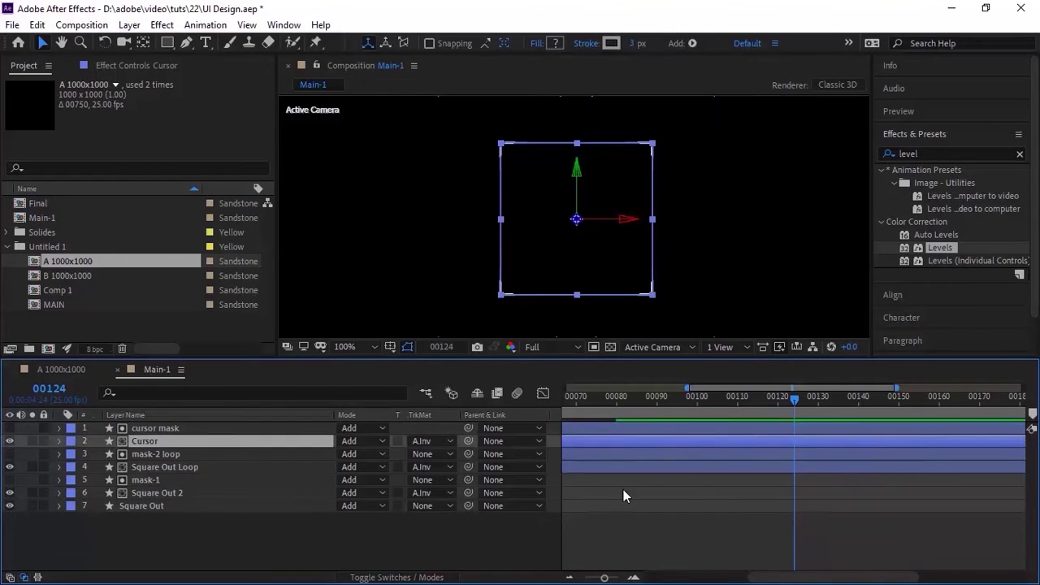
scroll(612, 482, left, 5)
click(613, 409)
click(759, 430)
shift+click(755, 439)
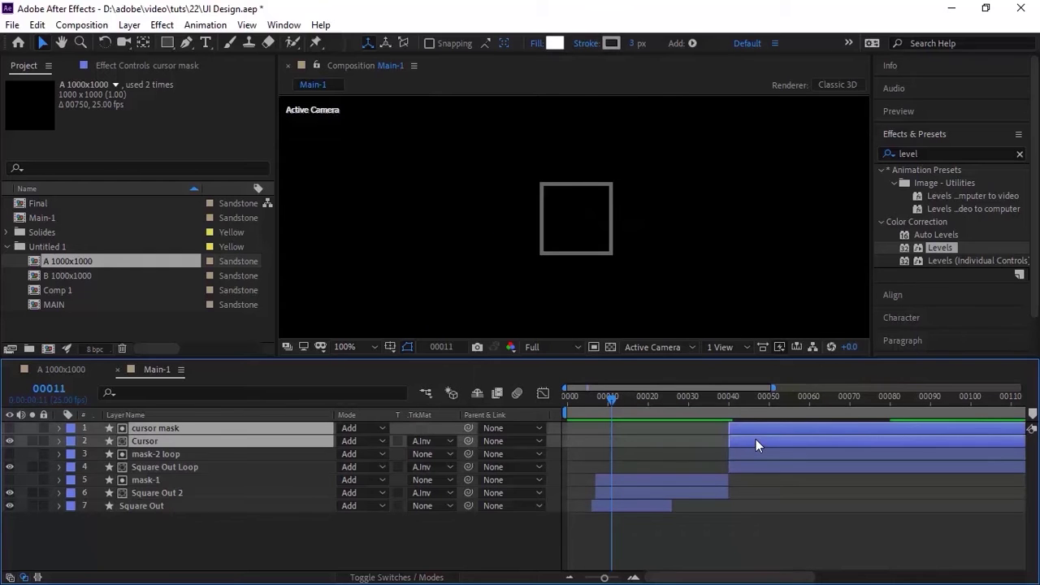
drag(756, 440, 635, 446)
click(144, 535)
Step: Keyframe the Size of Cursor's Rectangle Path 1 at frame 11 with a value of 34, 34
click(59, 442)
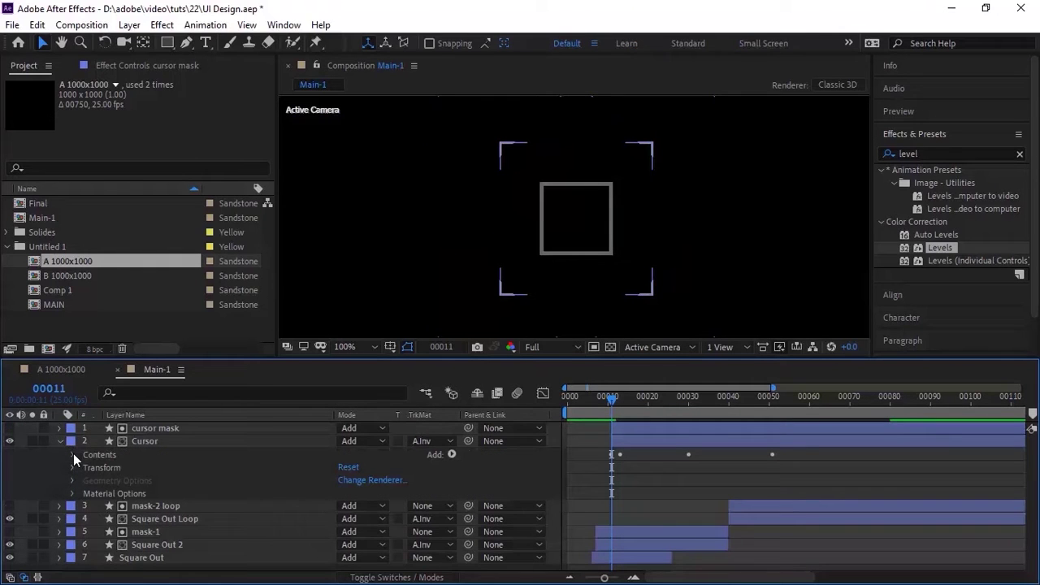
click(72, 455)
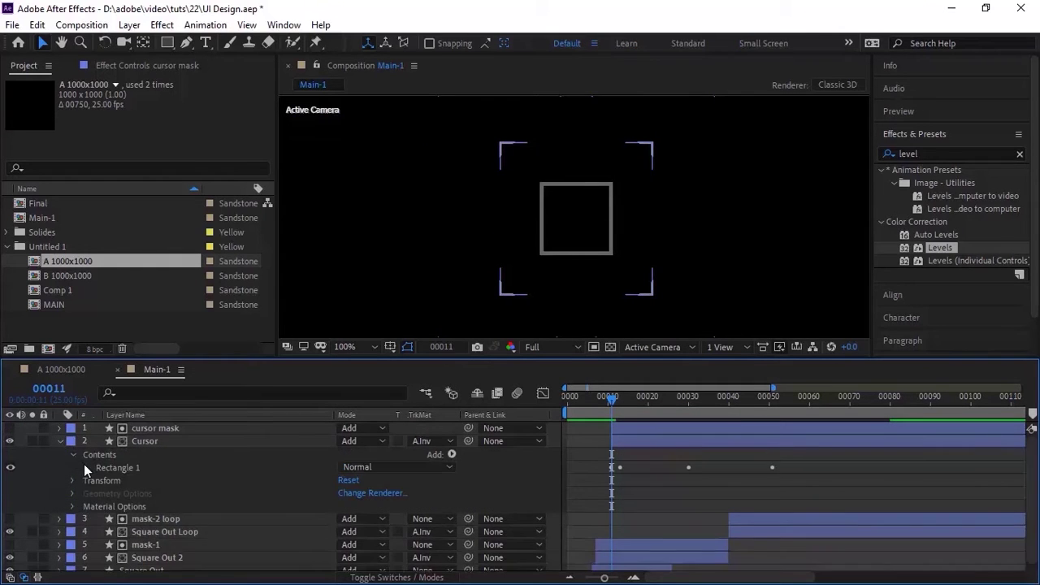
click(85, 467)
click(99, 481)
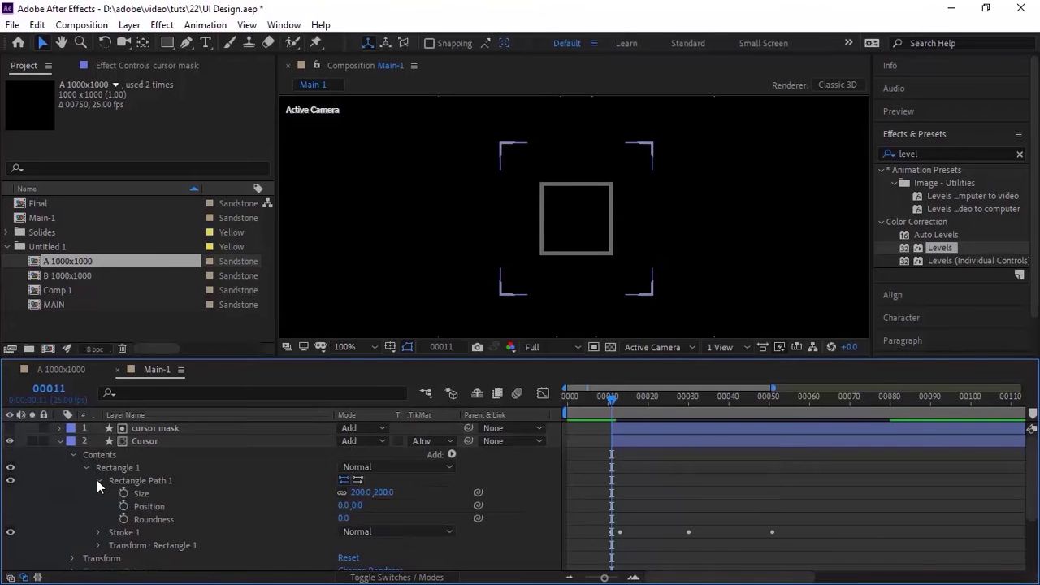
click(125, 493)
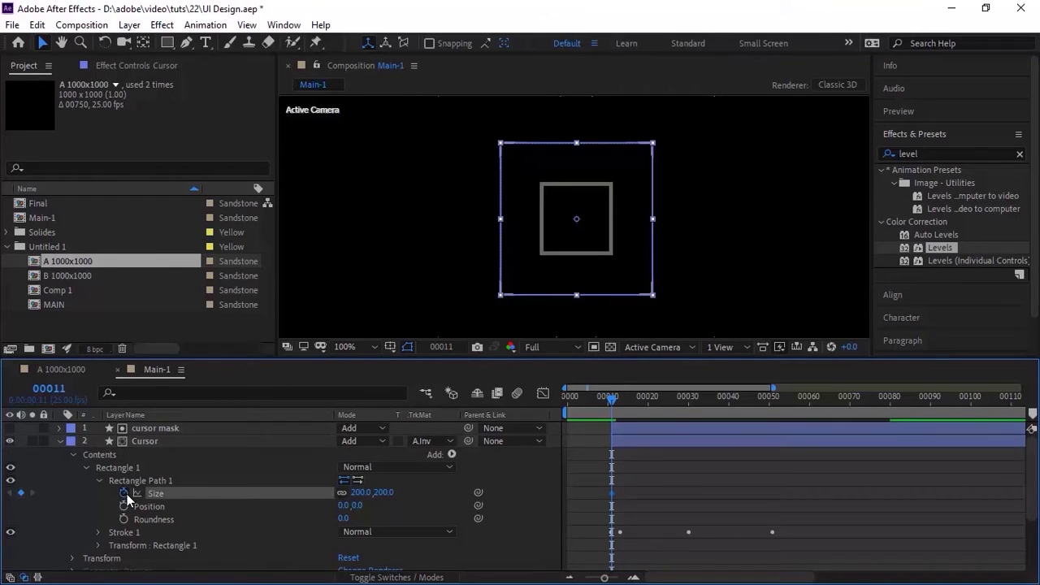
click(360, 491)
text(34)
key(Return)
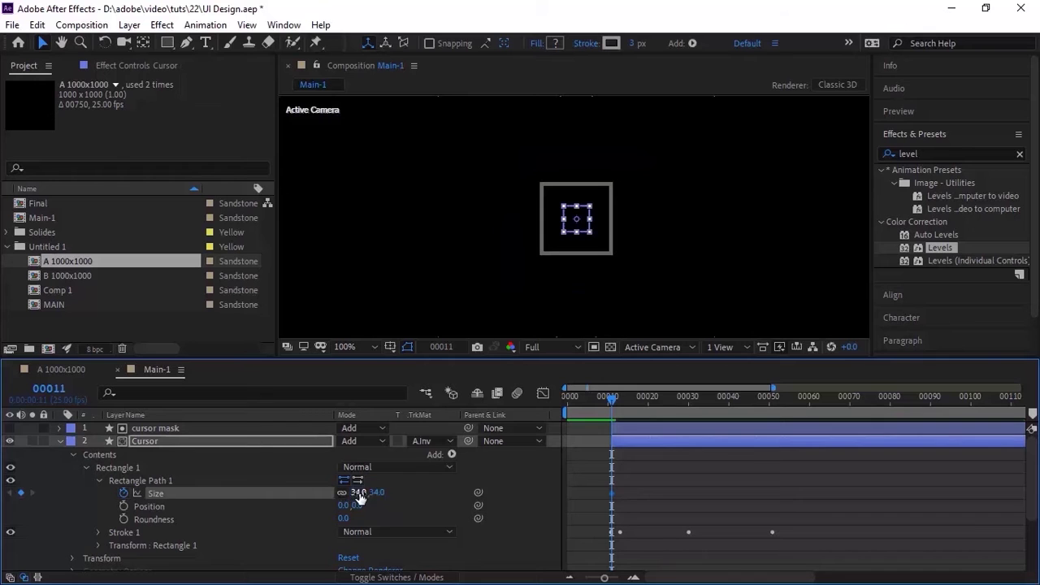
Step: Add a Size keyframe of 200, 200 to Cursor's rectangle path at frame 38
click(50, 389)
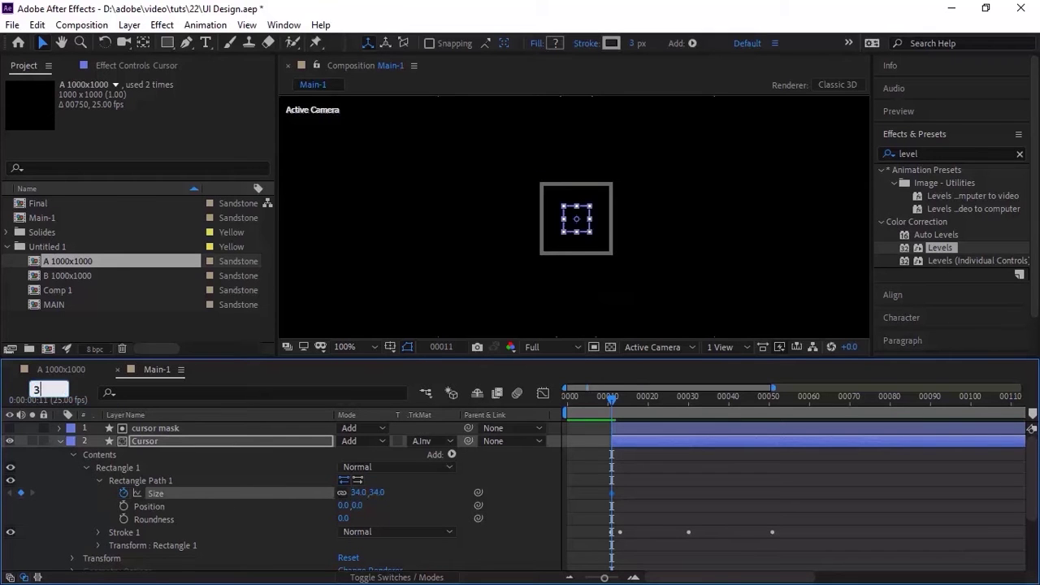
text(38)
key(Return)
click(358, 493)
text(200)
key(Return)
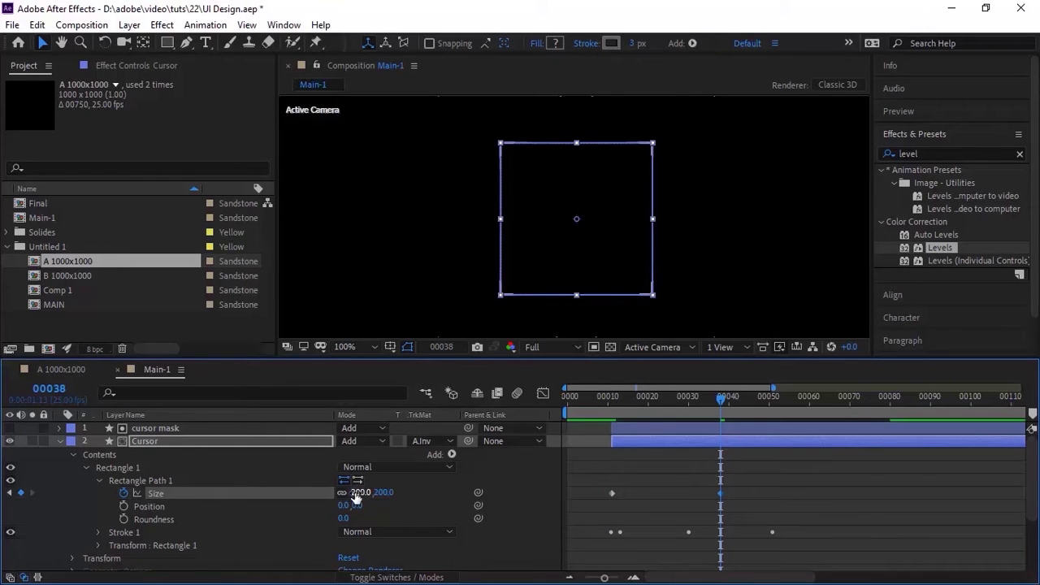
Step: Set the keyframe velocity influence of the frame 38 Size keyframe to 100%
right_click(722, 493)
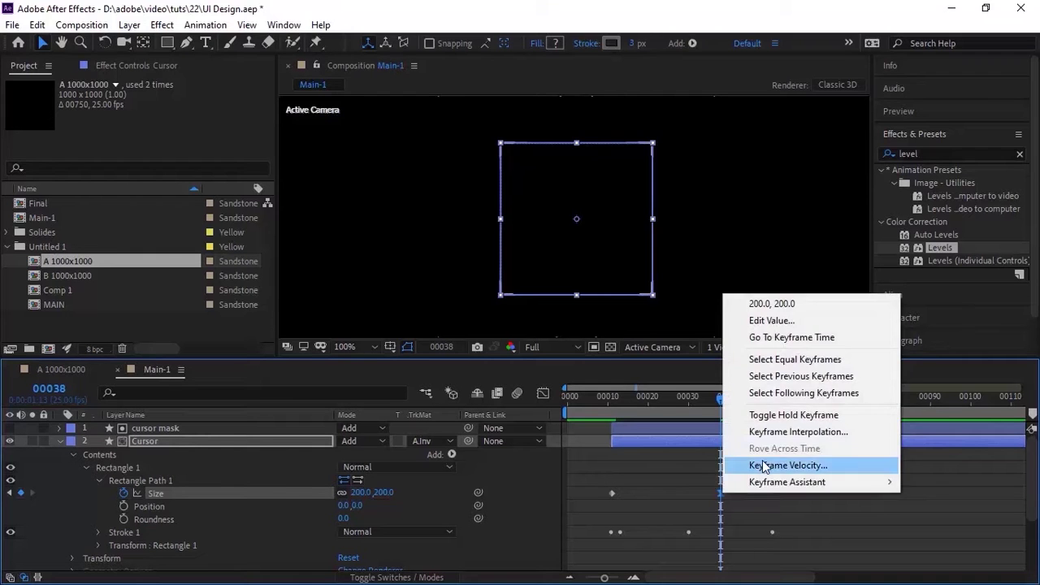
click(763, 464)
click(387, 243)
text(100)
key(Return)
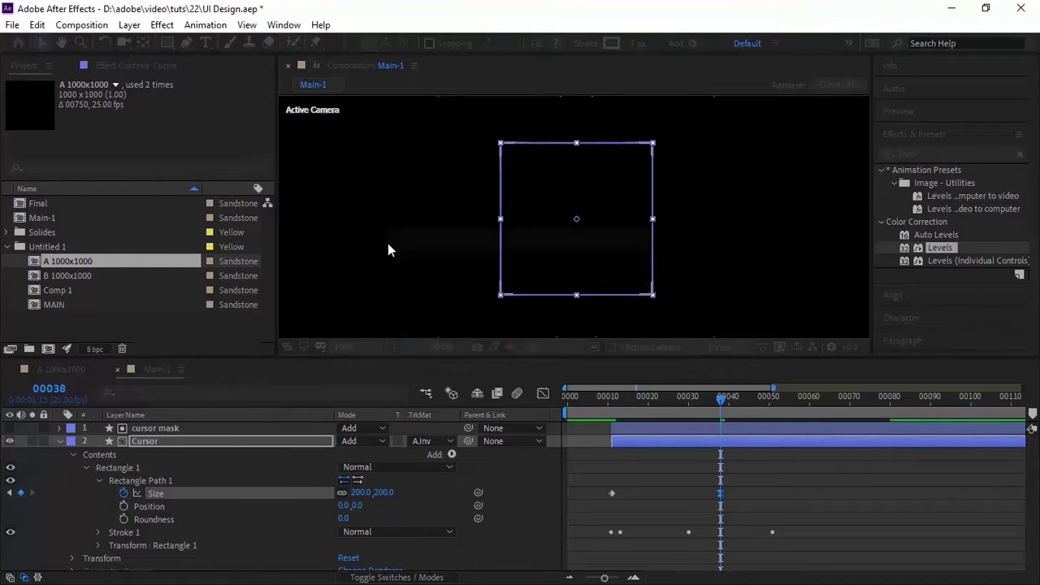
Step: Remove the existing Color keyframes from the Cursor layer's Stroke 1
click(100, 481)
click(98, 493)
click(9, 488)
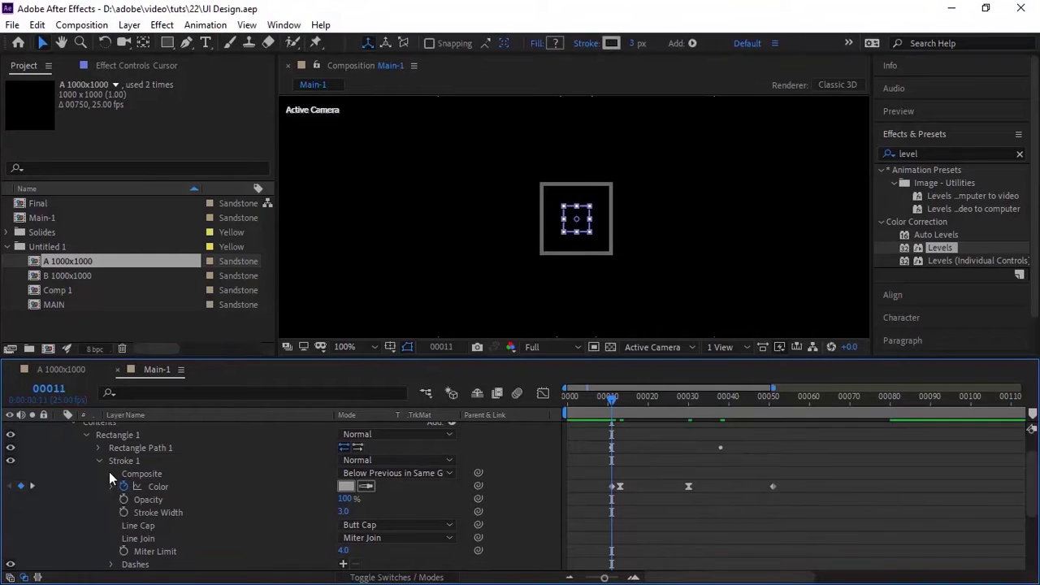
click(124, 486)
Step: Set Cursor's stroke color to white (FFFFFF) at frame 14 and start keyframing Color there
key(alt+shift+j)
text(14)
key(Return)
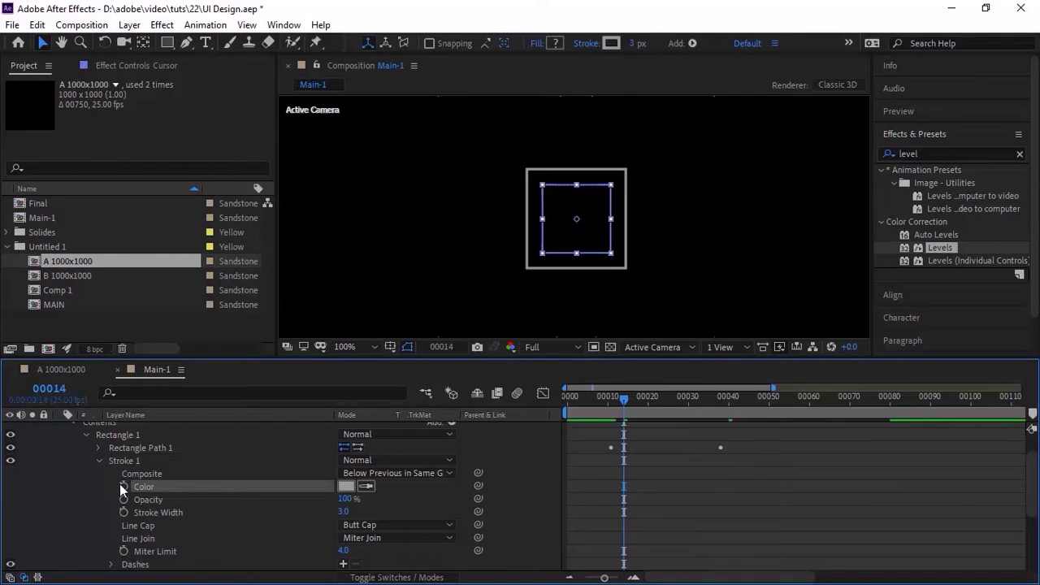
click(347, 486)
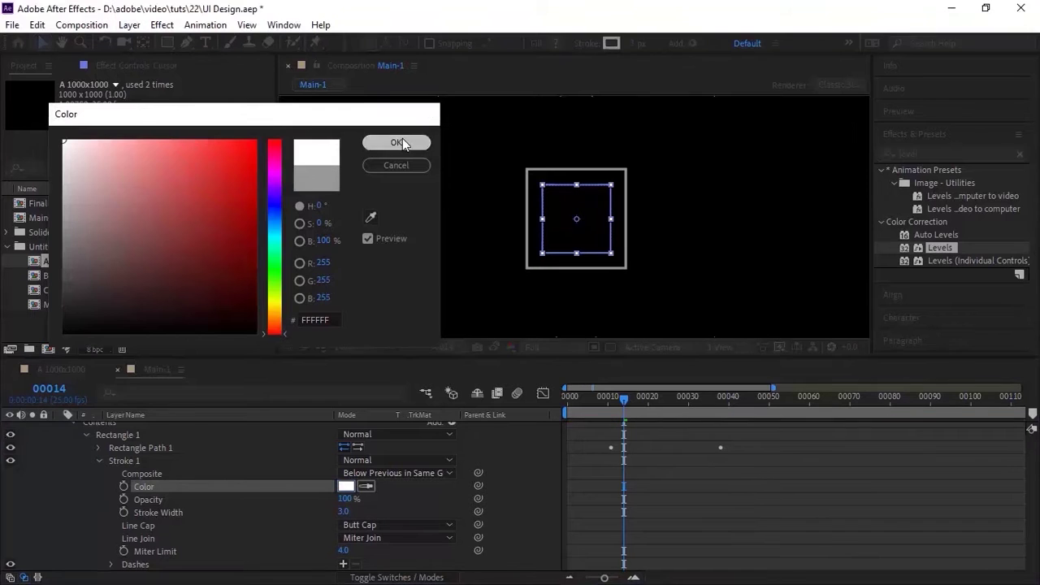
click(395, 142)
click(123, 486)
Step: Add a stroke Color keyframe with 40% brightness at frame 15
click(62, 391)
text(15)
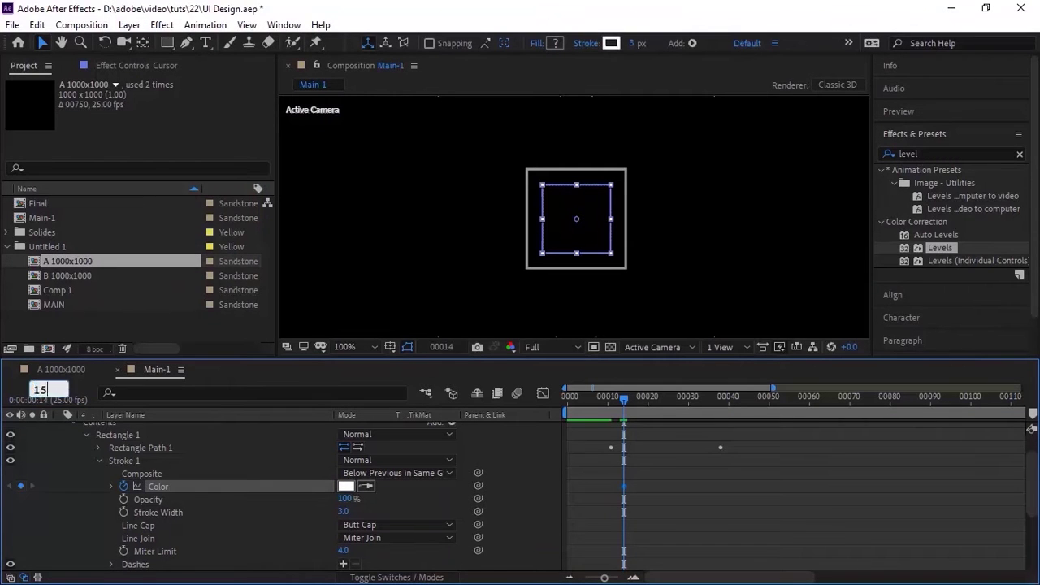
key(Return)
click(346, 488)
click(322, 242)
text(40)
key(Return)
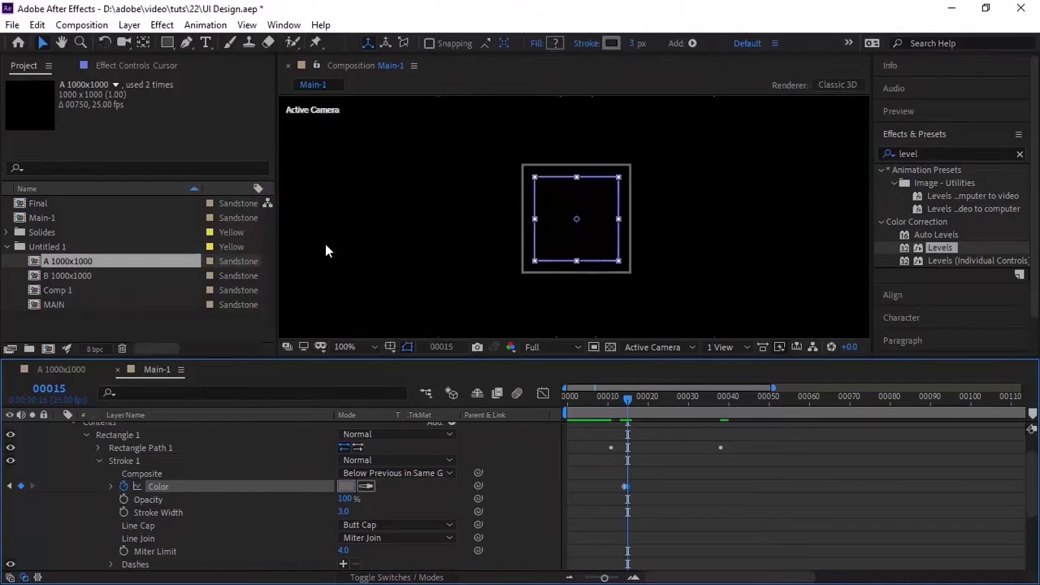
Step: Add a stroke Color keyframe with 60% brightness at frame 16
key(Page_Down)
click(347, 486)
click(322, 242)
text(70)
key(Return)
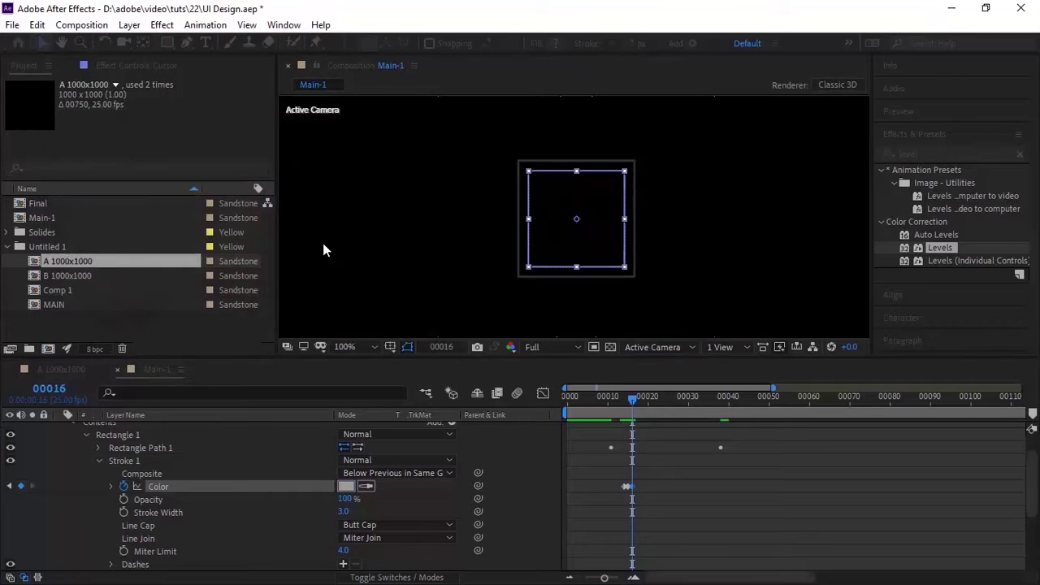
Step: Add a stroke Color keyframe with 25% brightness at frame 19
key(Page_Down)
key(Page_Down)
key(Page_Down)
click(346, 486)
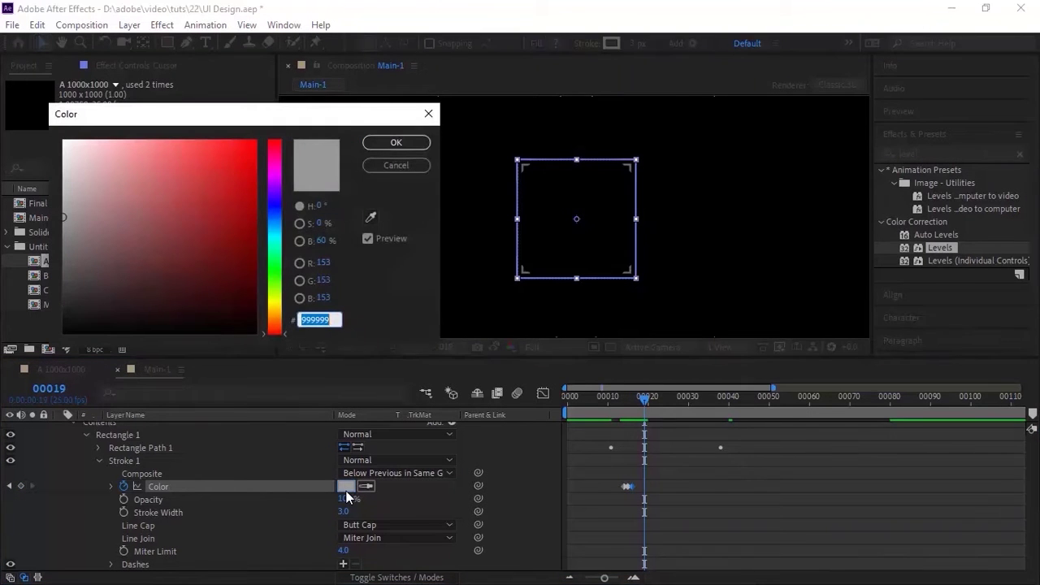
click(322, 240)
text(30)
key(Return)
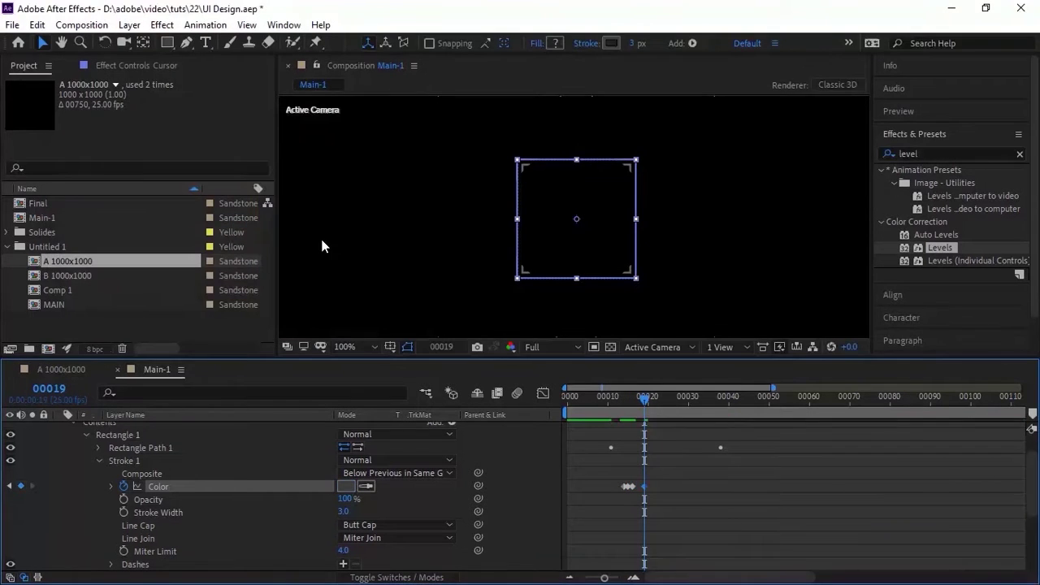
Step: Add a stroke Color keyframe with 60% brightness at frame 21 and another Color keyframe at frame 22
key(Page_Down)
key(Page_Down)
click(347, 486)
click(321, 241)
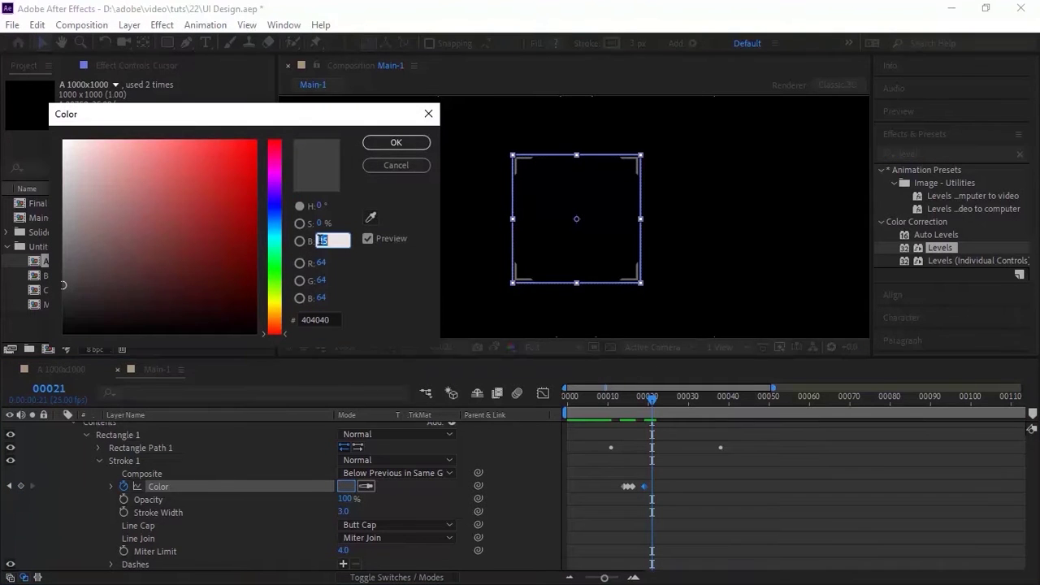
text(60)
key(Return)
key(Page_Down)
click(347, 486)
key(Escape)
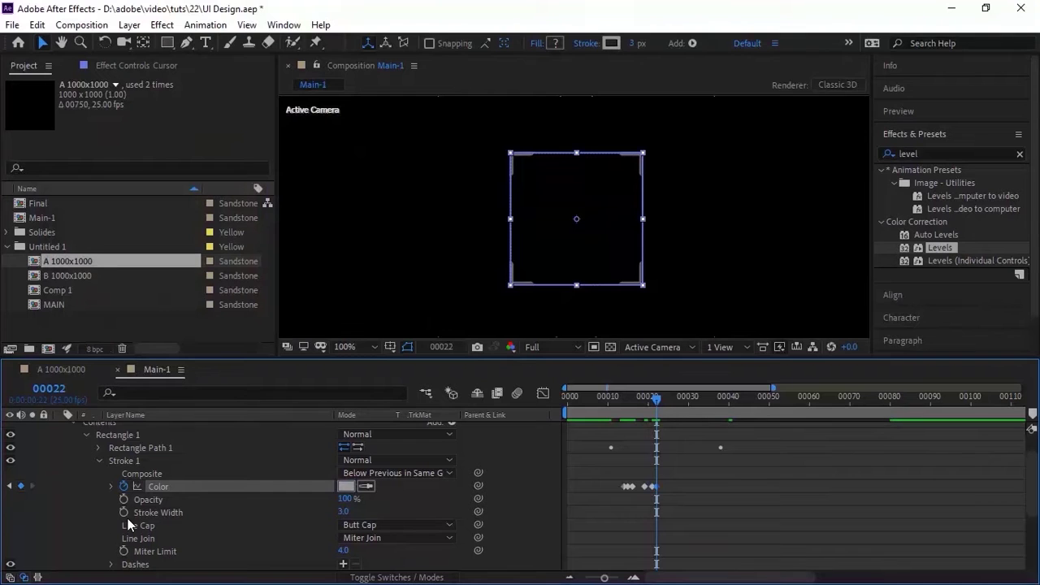
Step: Keyframe Cursor's Stroke Width at frame 14 with a value of 5
click(48, 389)
text(14)
key(Return)
click(124, 512)
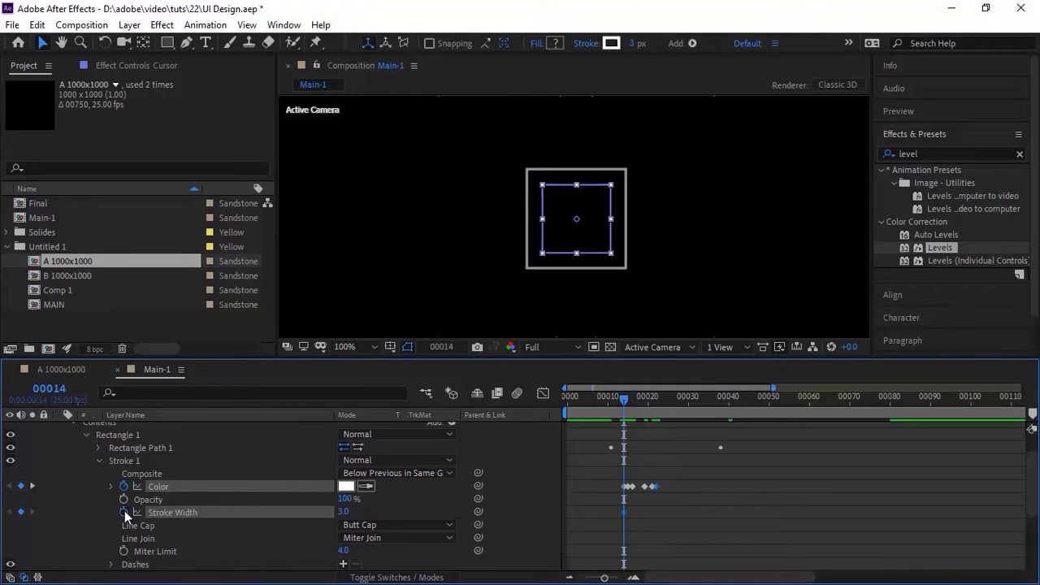
click(343, 512)
text(5)
key(Return)
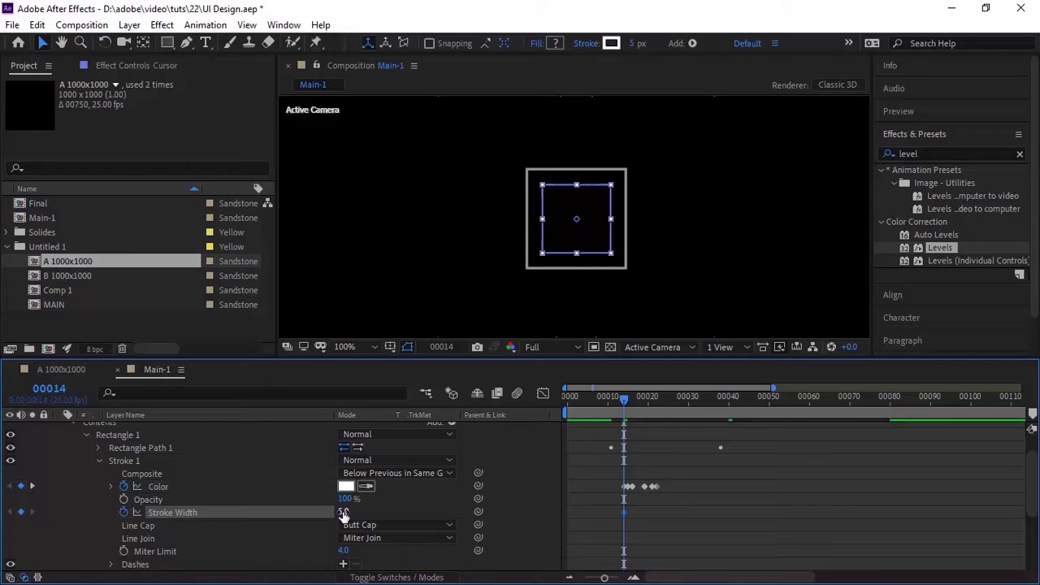
Step: Add a Stroke Width keyframe of 30 at frame 31 on the Cursor layer
click(51, 391)
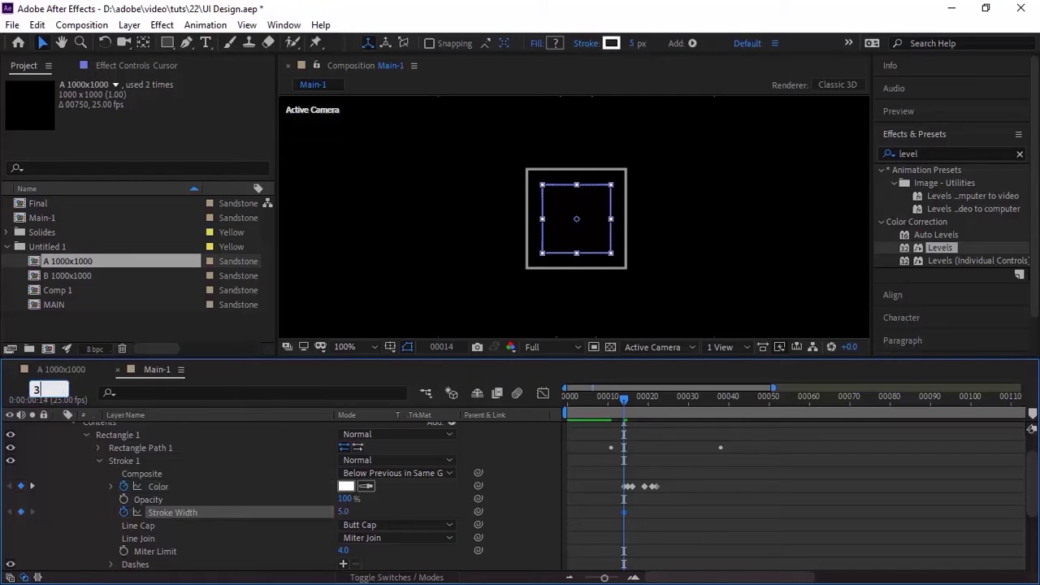
text(31)
key(Return)
click(342, 512)
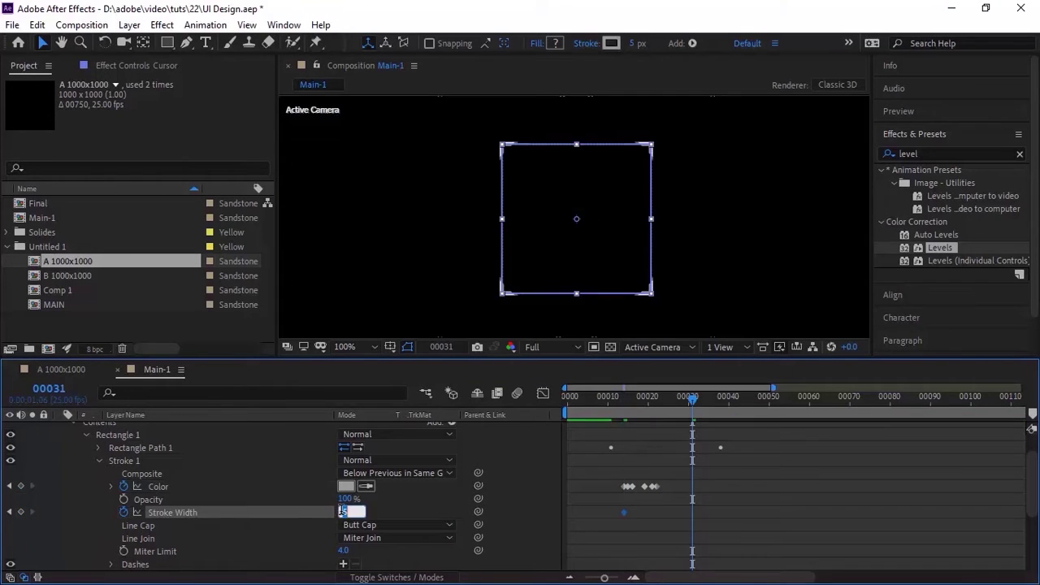
text(30)
key(Return)
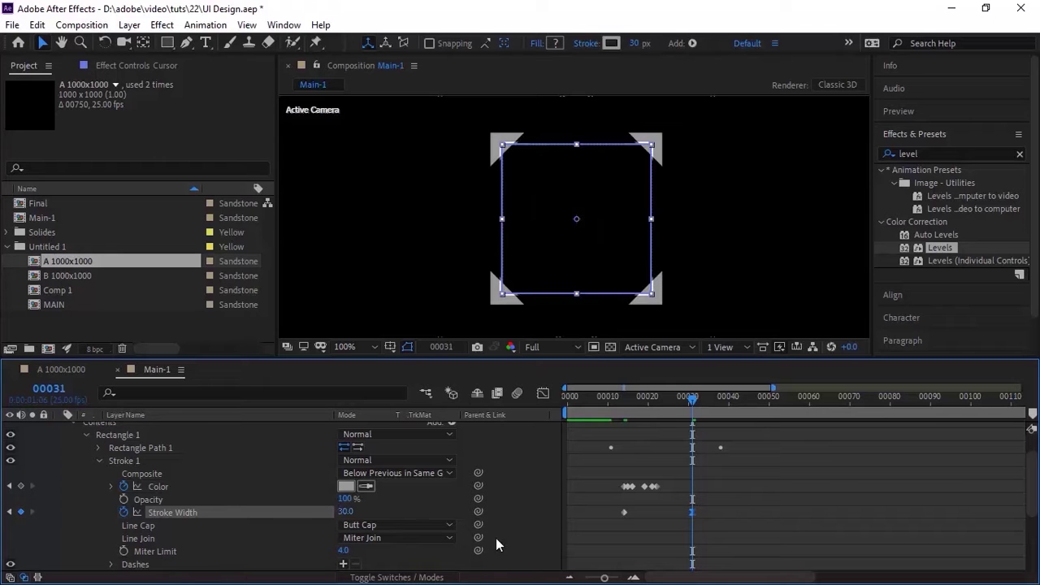
Step: Set the keyframe velocity influence of the frame 31 Stroke Width keyframe to 100% and collapse Stroke 1
right_click(692, 513)
click(731, 484)
click(394, 227)
text(100)
key(Return)
click(98, 458)
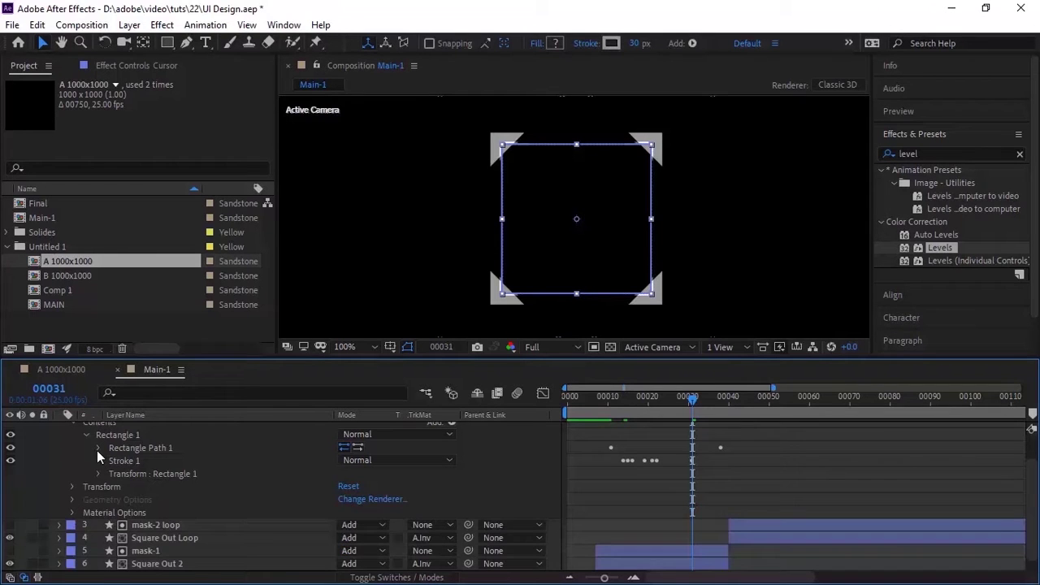
Step: Try setting the Cursor layer's Position to 50, 50, 0 and its Scale to 10%
click(98, 474)
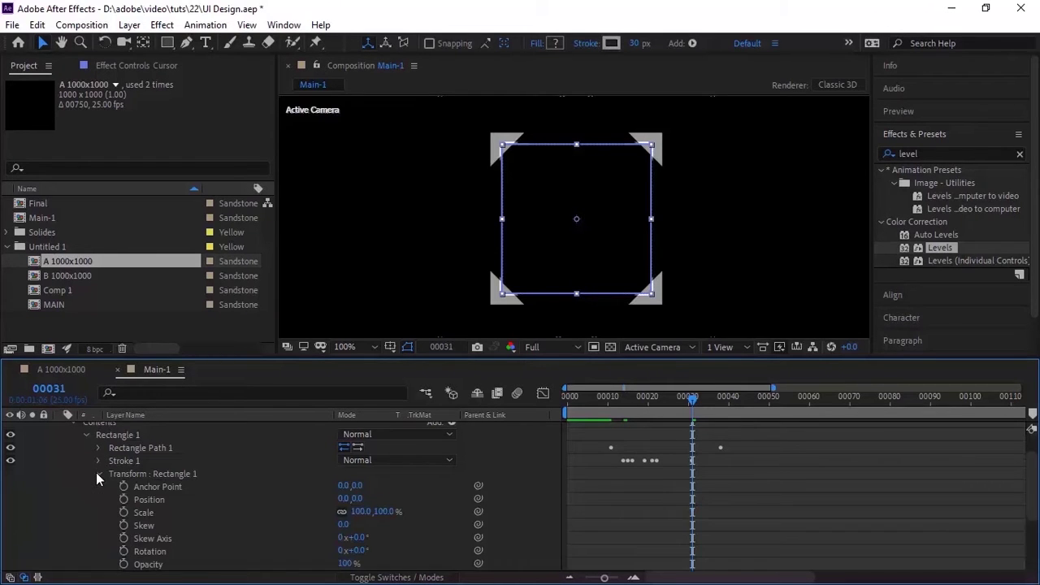
click(96, 473)
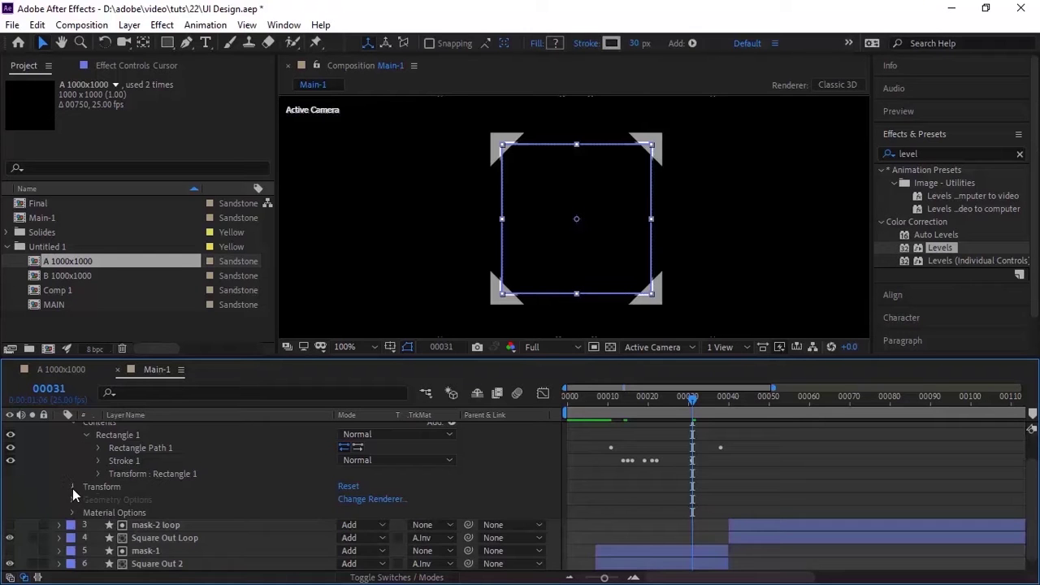
click(73, 487)
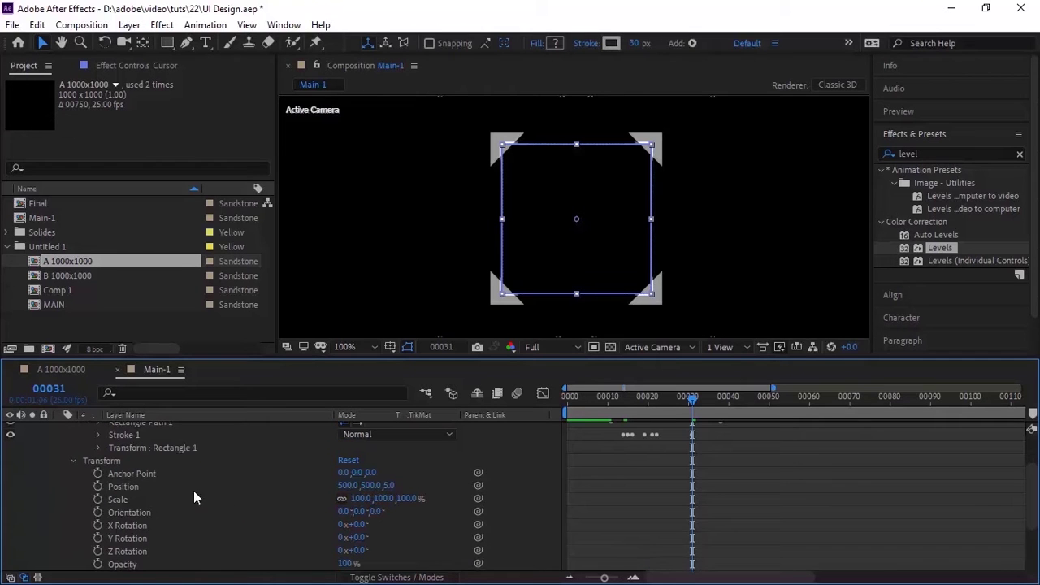
click(349, 486)
text(0)
key(Tab)
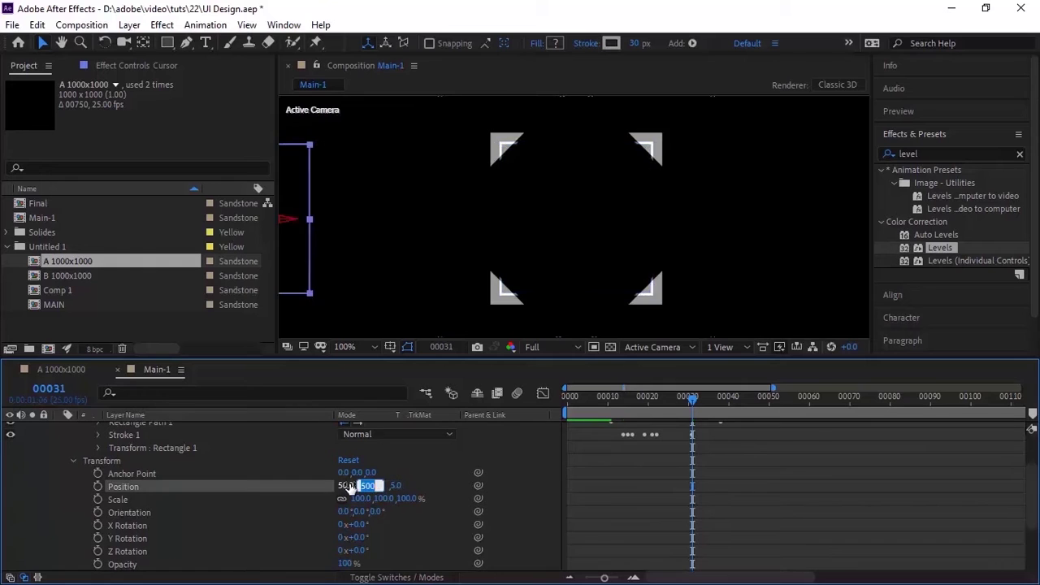
text(50)
key(Tab)
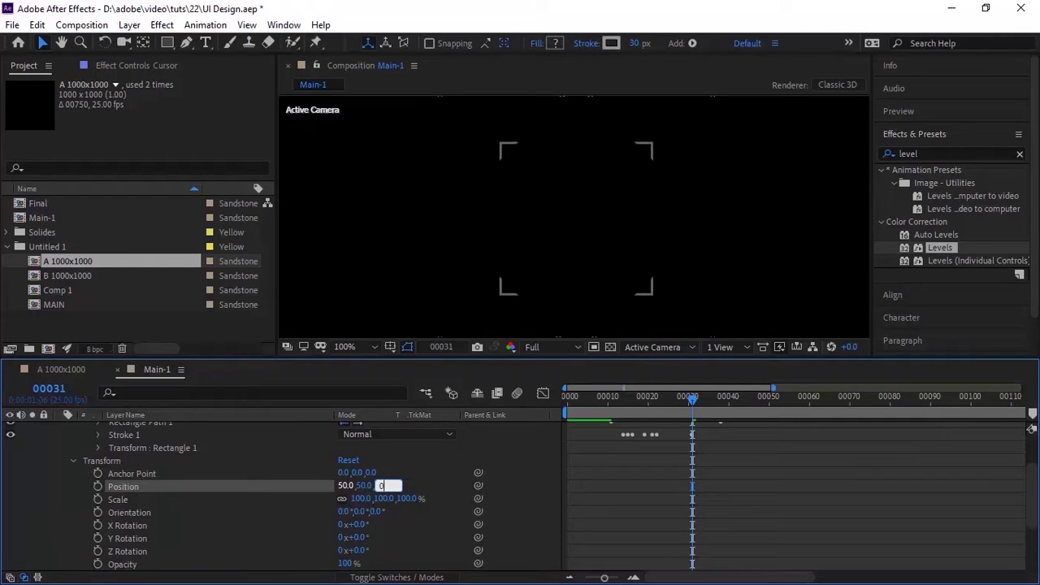
key(Tab)
text(10)
key(Return)
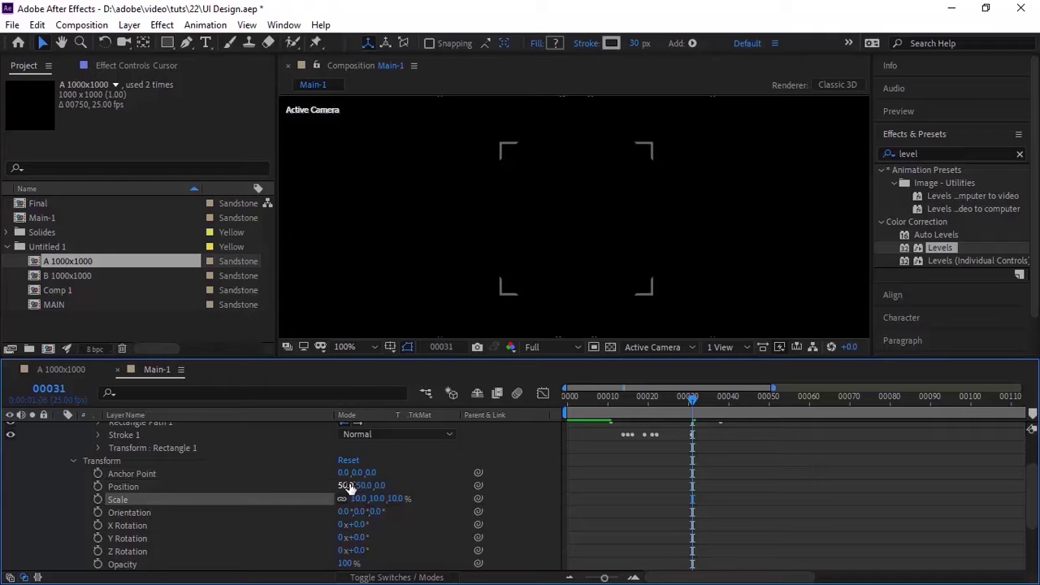
Step: Undo the Position and Scale changes on the Cursor layer
click(349, 486)
key(Escape)
key(ctrl+z)
key(ctrl+z)
key(ctrl+z)
key(ctrl+z)
Step: Set the Cursor layer's Scale to 10% in its layer transform
click(360, 499)
text(10)
key(Return)
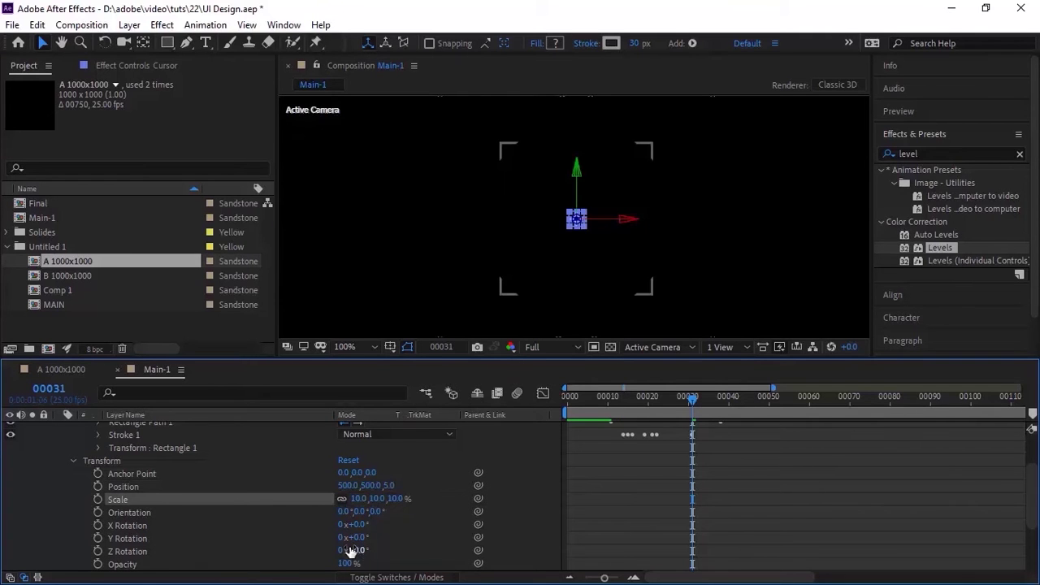
Step: Animate the Cursor layer's Z Rotation from 0° at frame 12 to 45° at frame 37
click(56, 390)
text(12)
key(Return)
click(98, 552)
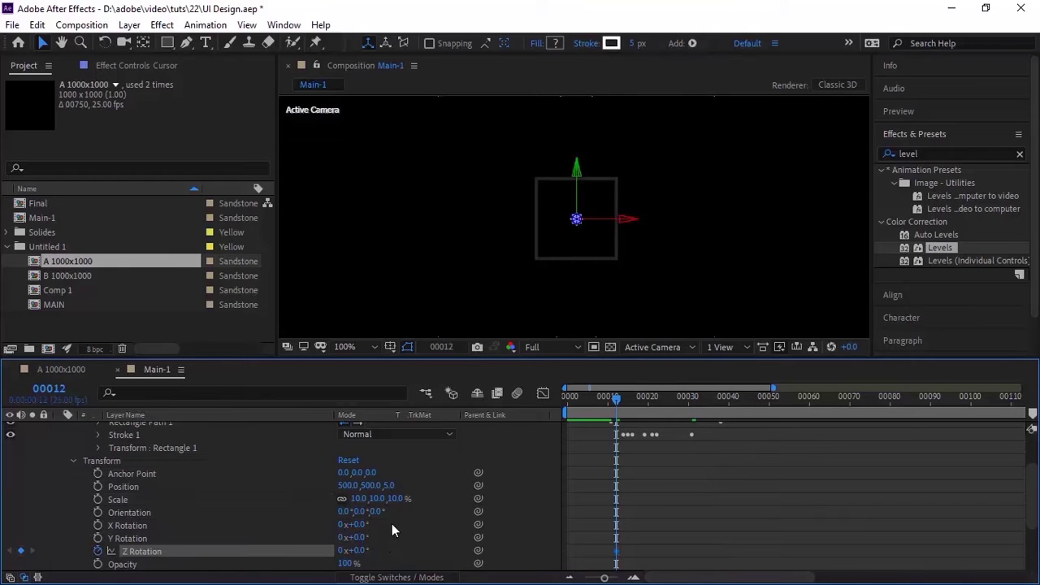
click(49, 388)
text(37)
key(Return)
click(360, 551)
text(45)
key(Return)
Step: Apply keyframe velocity to the Cursor layer's frame 37 Z Rotation keyframe and collapse the layer's transform properties
right_click(718, 552)
click(853, 525)
key(Return)
click(74, 461)
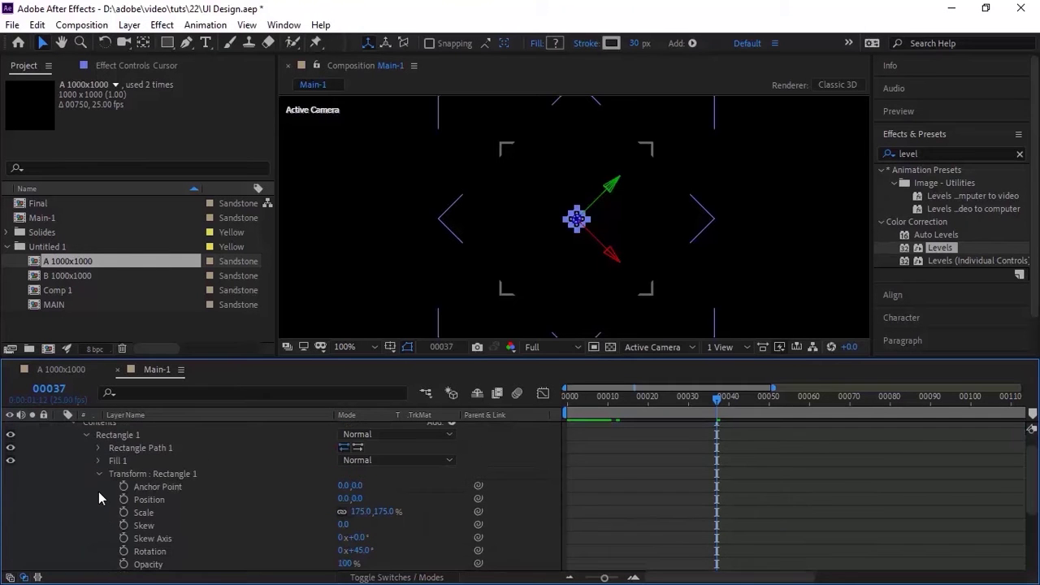
Step: Add a Scale keyframe of 29% at frame 11 in the cursor mask layer's Rectangle 1 transform
click(50, 391)
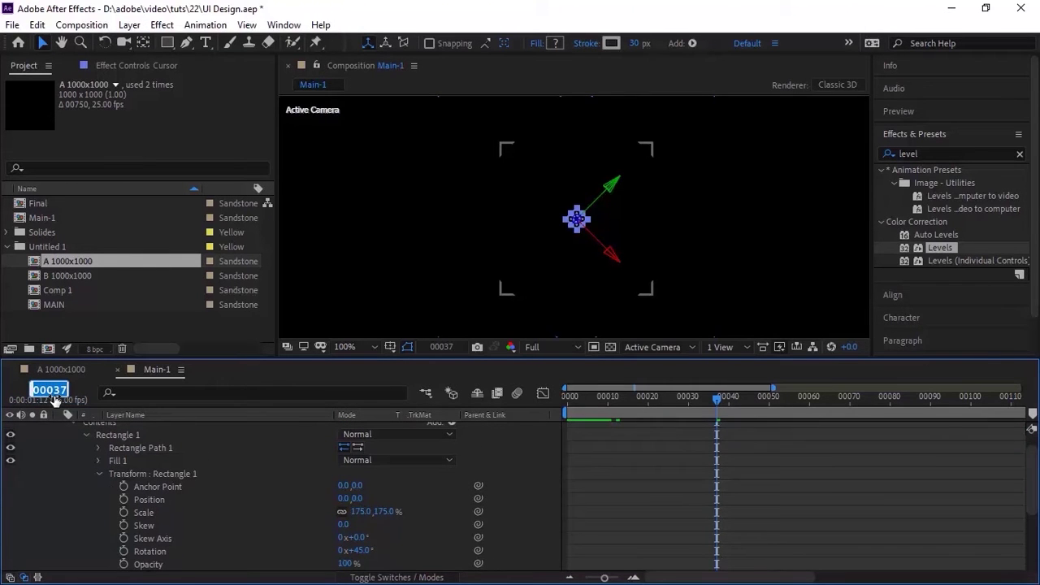
text(11)
key(Return)
key(alt+shift+s)
click(359, 511)
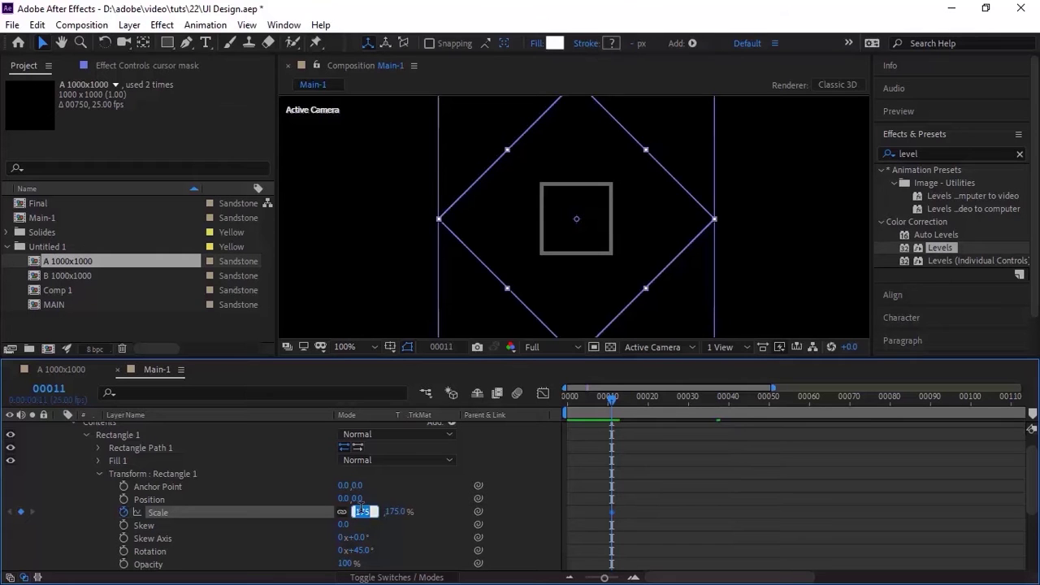
text(29)
key(Return)
Step: Set the cursor mask's Rectangle 1 Scale to 150% at frame 37
click(51, 391)
text(37)
key(Return)
click(359, 511)
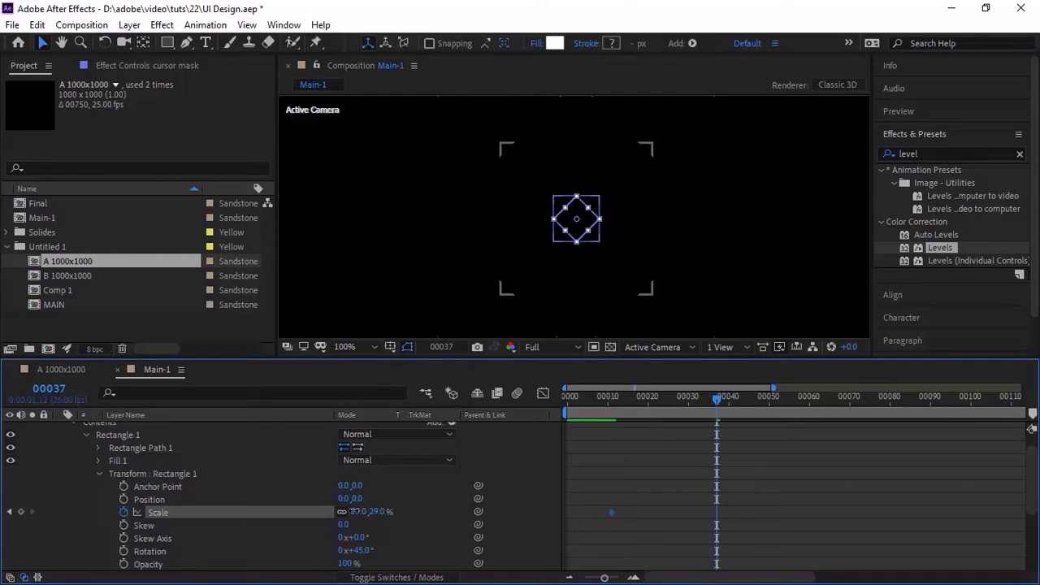
text(150)
key(Return)
Step: Set the keyframe velocity influence of the frame 37 Rectangle 1 Scale keyframe to 100% and collapse the rectangle's transform
click(100, 475)
click(100, 475)
right_click(716, 511)
click(740, 486)
text(100)
key(Return)
click(98, 473)
Step: Set the cursor mask layer's own Z Rotation to 45° and its Scale to 10%
click(76, 485)
scroll(77, 484, down, 1)
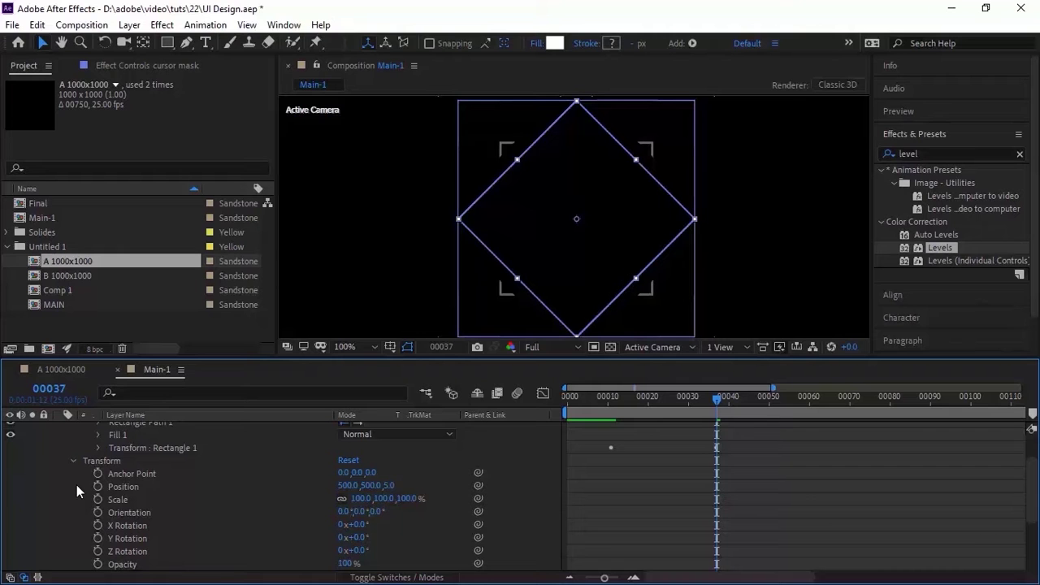
click(359, 552)
text(45)
key(Return)
click(359, 498)
text(10)
key(Return)
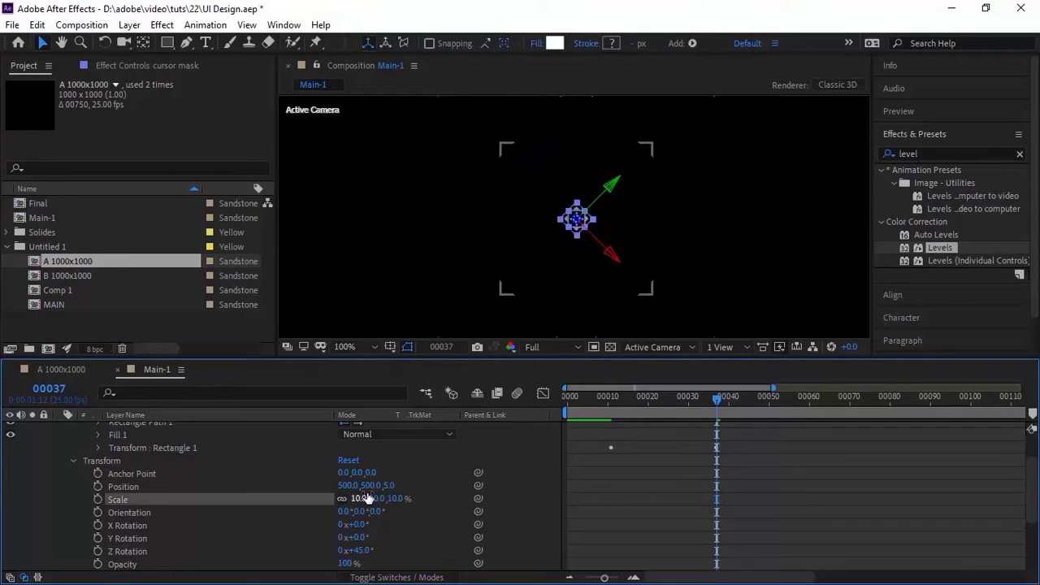
Step: Collapse the cursor mask layer, previewing the cursor animation, and save the project
key(space)
click(72, 461)
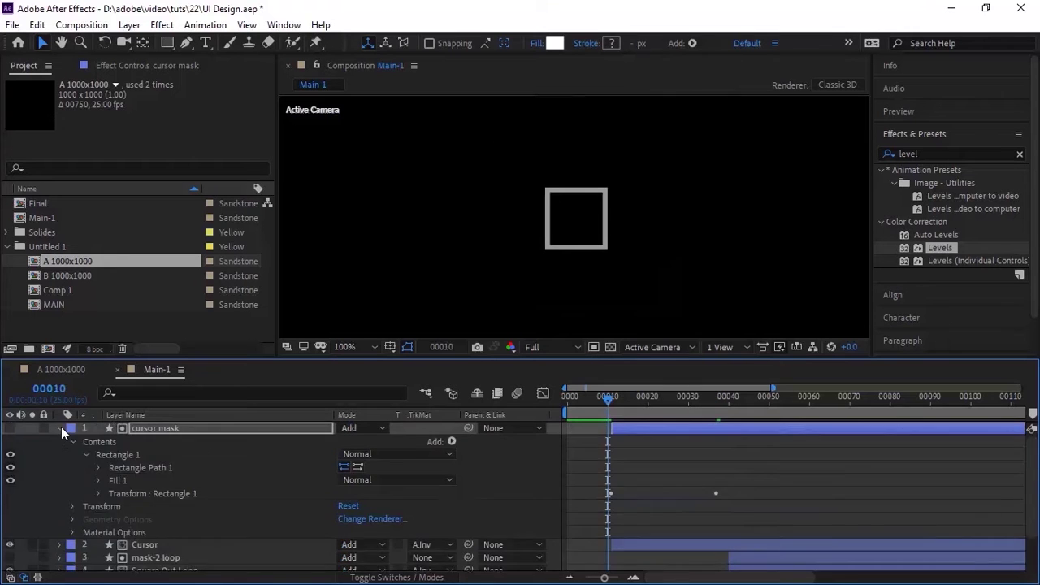
click(58, 428)
key(space)
key(space)
key(ctrl+s)
Step: Add a null object to Main-1 and rename it "cursor control"
right_click(314, 524)
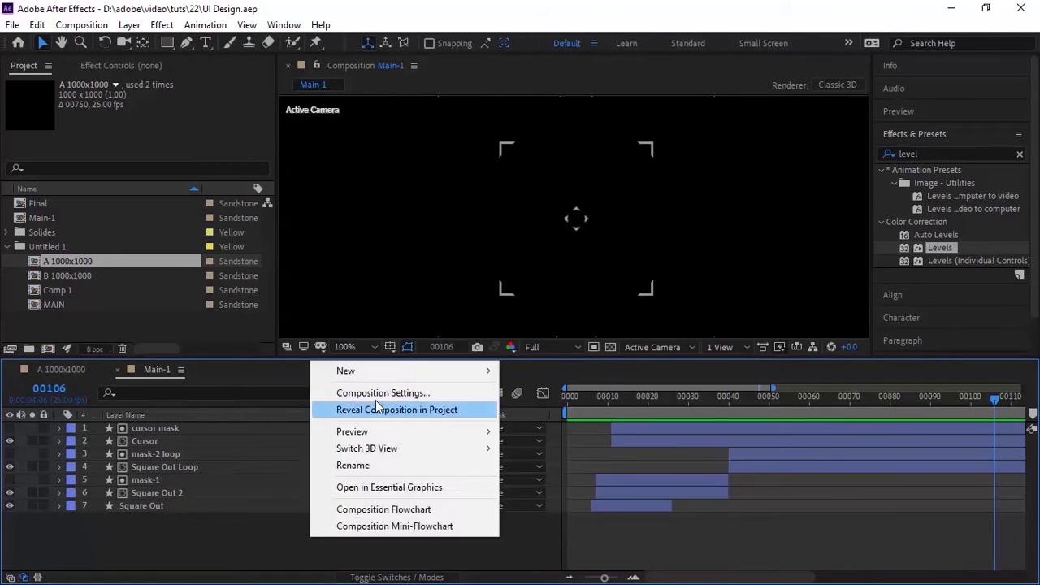
mouse_move(426, 370)
click(600, 460)
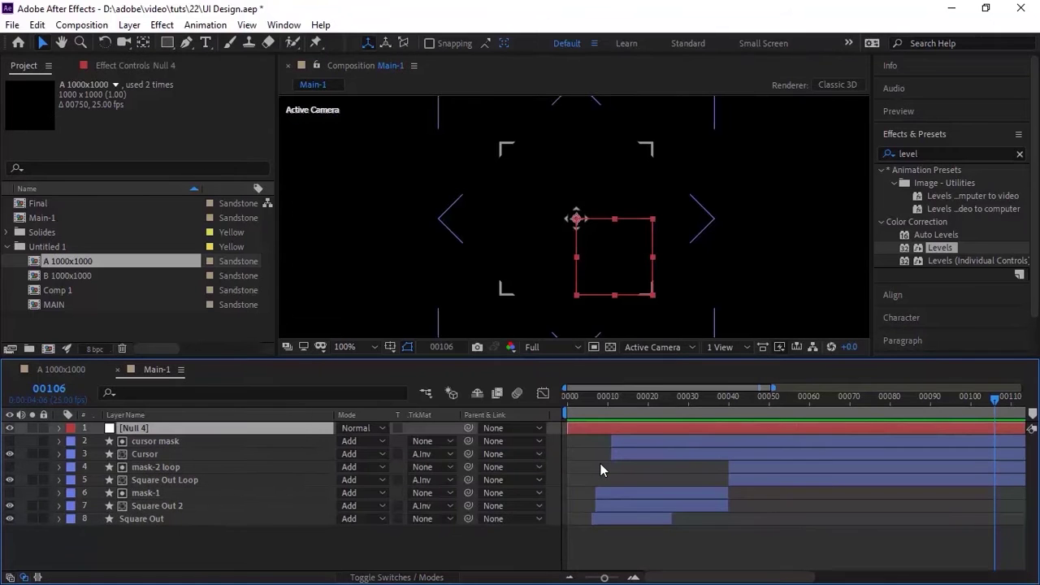
key(Return)
text(cursor cont)
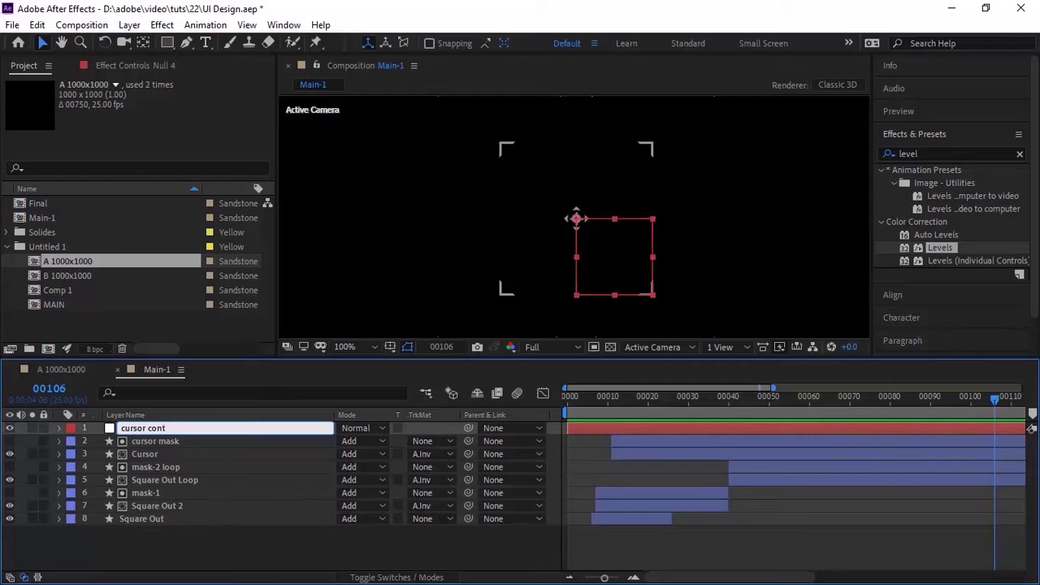
text(rol)
key(Return)
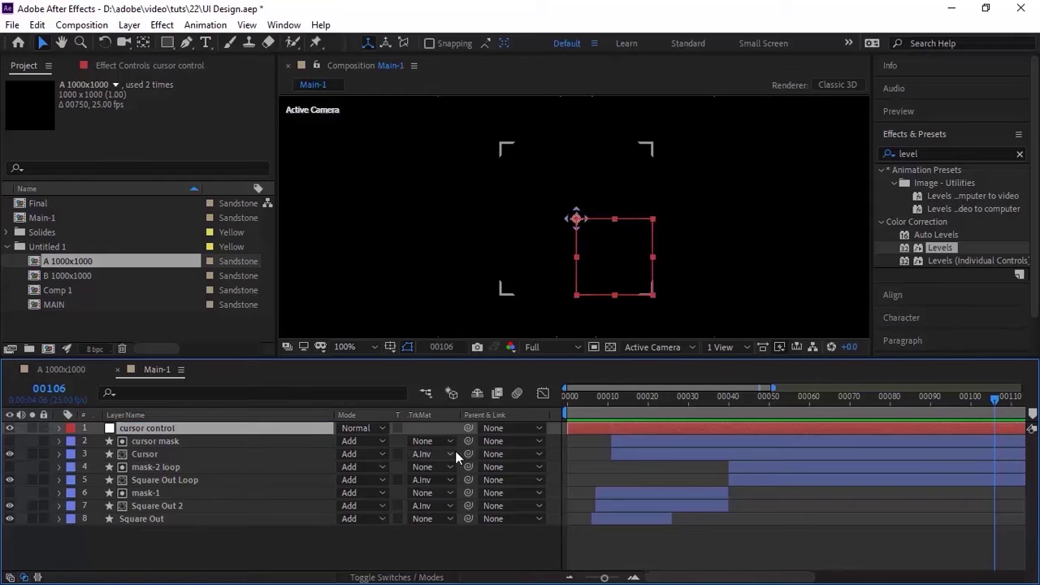
Step: Parent the Cursor and cursor mask layers to the cursor control null
click(286, 454)
ctrl+click(297, 442)
drag(468, 454, 262, 428)
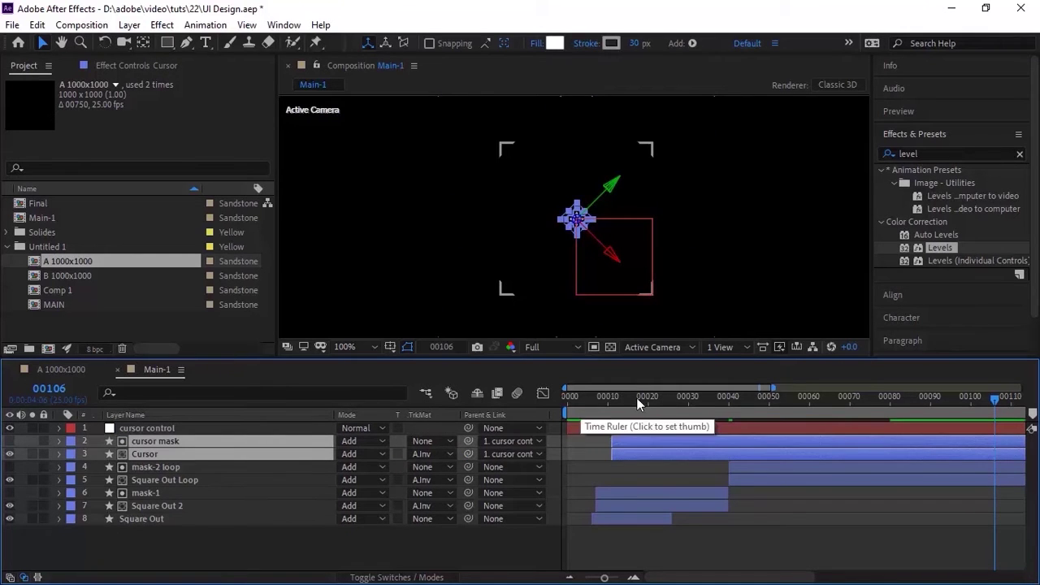
Step: Trim the cursor control layer's start to frame 40 and add a Scale keyframe there
click(728, 403)
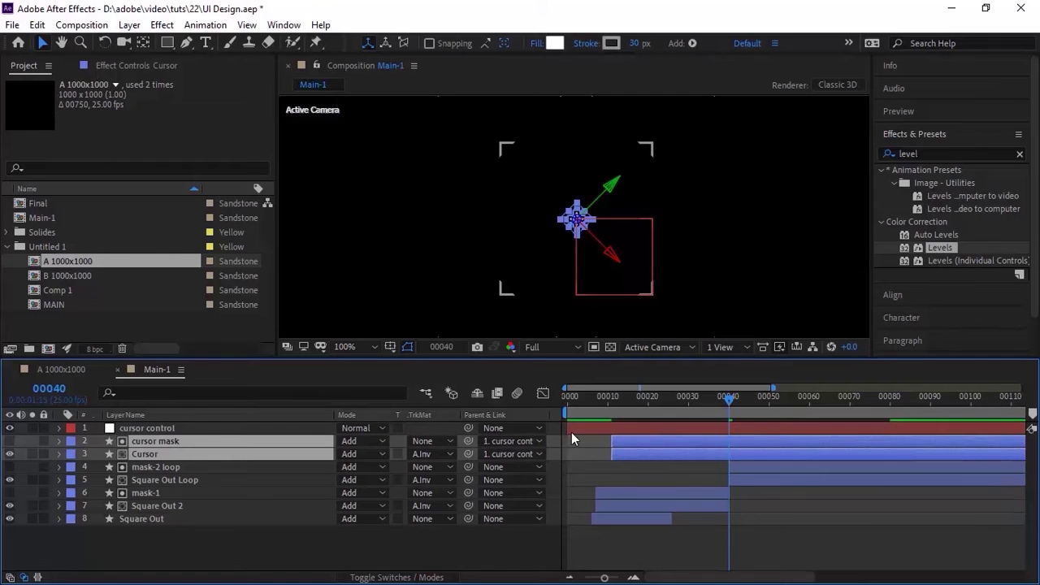
click(713, 429)
key(alt+bracketleft)
click(59, 428)
click(97, 480)
Step: Set the cursor control layer's blending mode to Add and make it a 3D layer
click(396, 577)
click(387, 577)
click(366, 428)
click(398, 250)
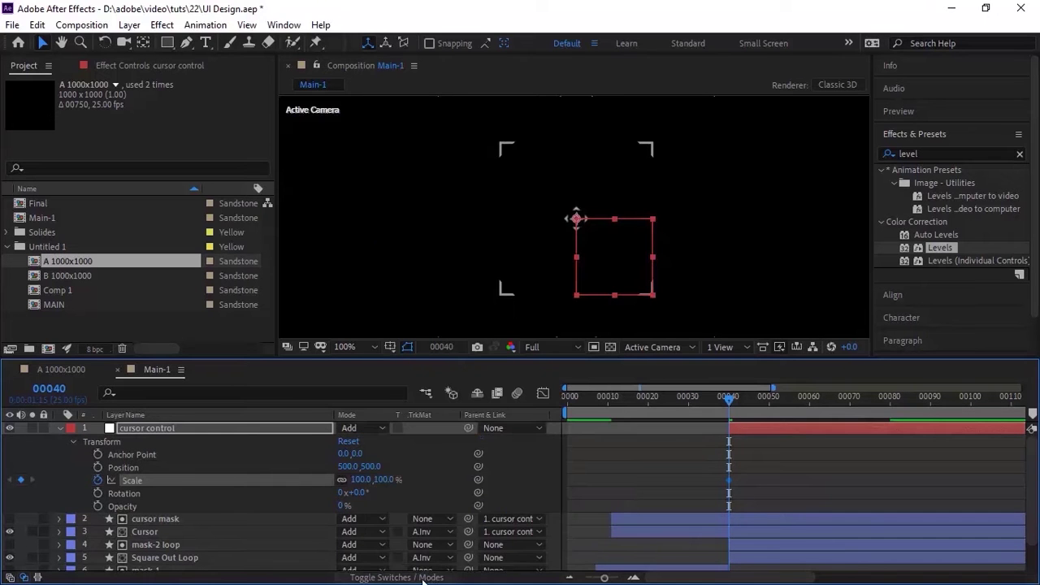
click(397, 577)
click(422, 428)
Step: Set the cursor control layer's Scale to 150% at frame 42
click(49, 389)
text(42)
key(Return)
click(362, 479)
text(150)
key(Return)
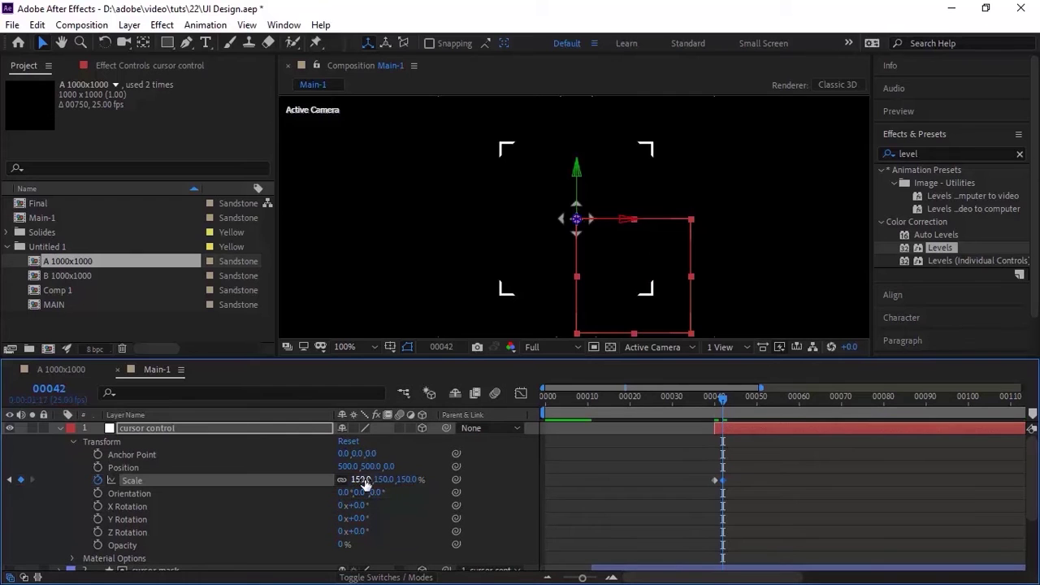
Step: Return the cursor control layer's Scale to 100% at frame 59
click(54, 390)
text(59)
key(Return)
click(362, 479)
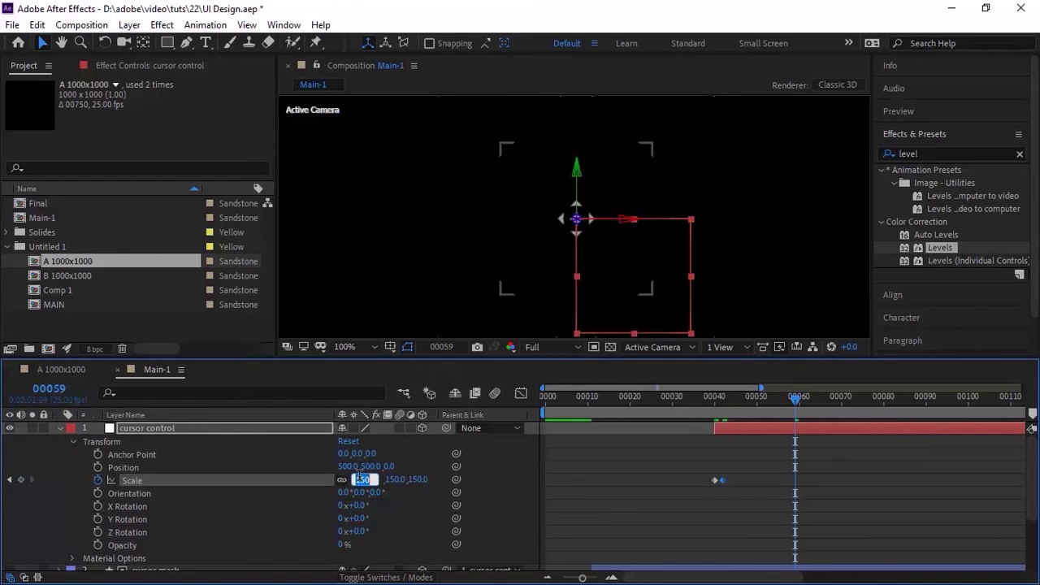
text(100)
key(Return)
Step: Ease the cursor control's Scale keyframes at frames 42 and 59, entering 100% keyframe velocity influence
right_click(723, 480)
mouse_move(792, 472)
click(521, 372)
right_click(723, 480)
click(793, 453)
click(399, 243)
text(100)
key(Return)
Step: Add the expression loopOut() to the cursor control's Scale and collapse the layer
alt+click(96, 480)
text(loopOut())
click(507, 493)
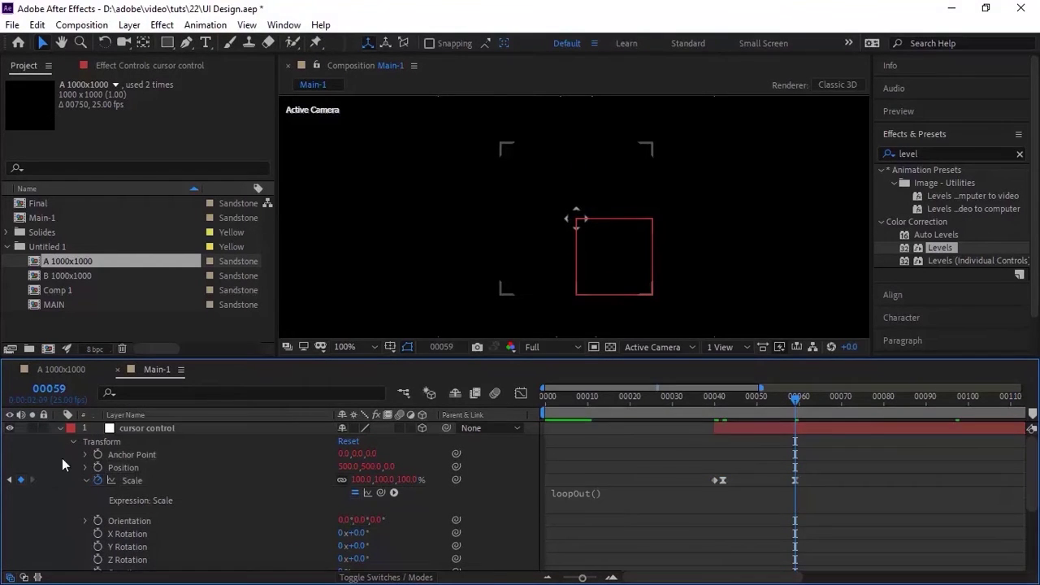
click(60, 428)
Step: Preview the looping cursor animation from the start of the composition with the view enlarged to 200%
key(space)
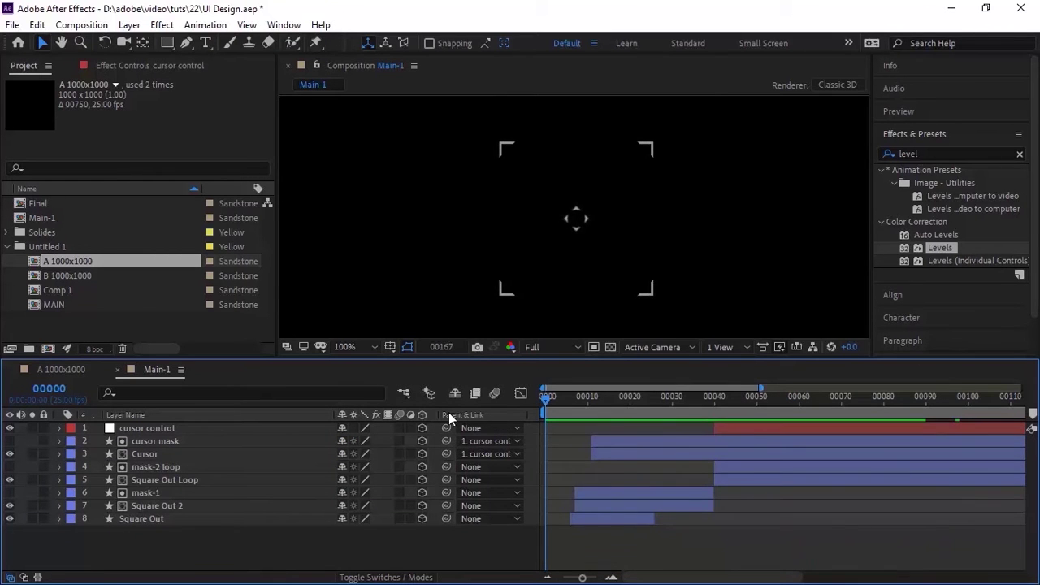
key(period)
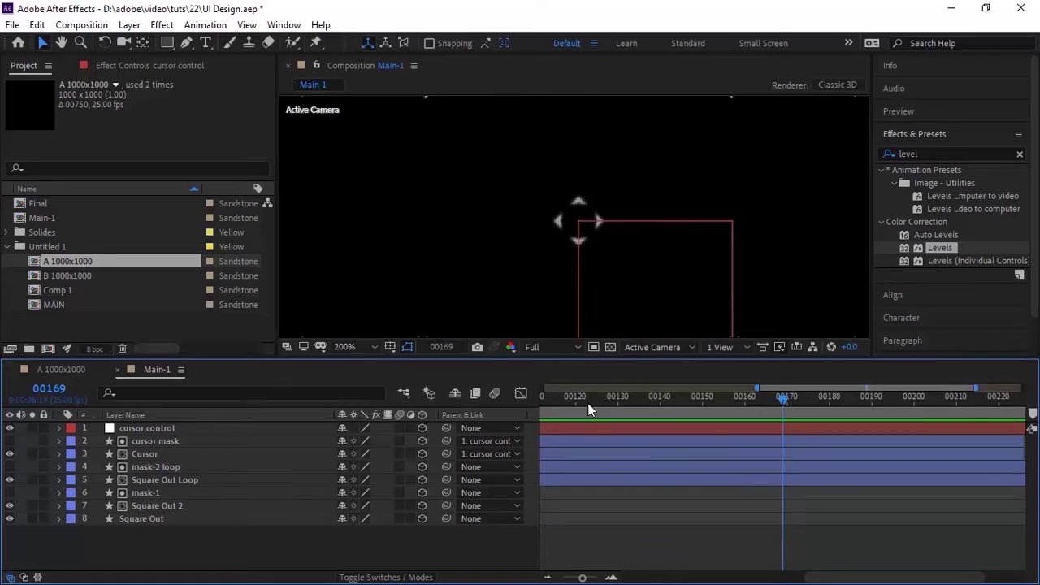
key(Home)
key(space)
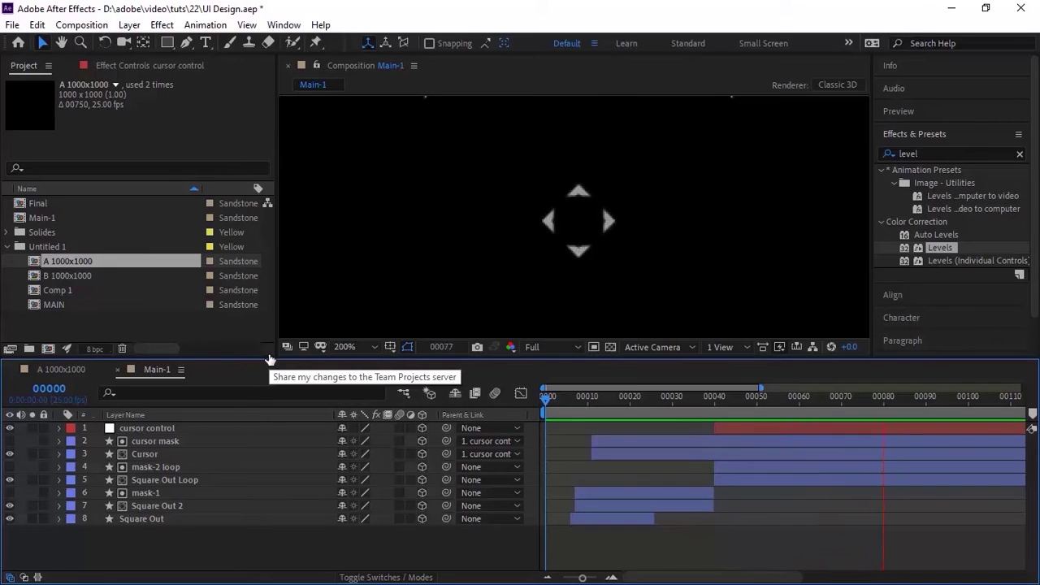
Step: Duplicate the Square Out layer, move the copy to the top of the layer stack and rename it "Square In"
click(173, 520)
click(173, 517)
key(ctrl+d)
drag(173, 517, 173, 426)
key(Return)
key(Return)
key(Return)
text(in)
key(Return)
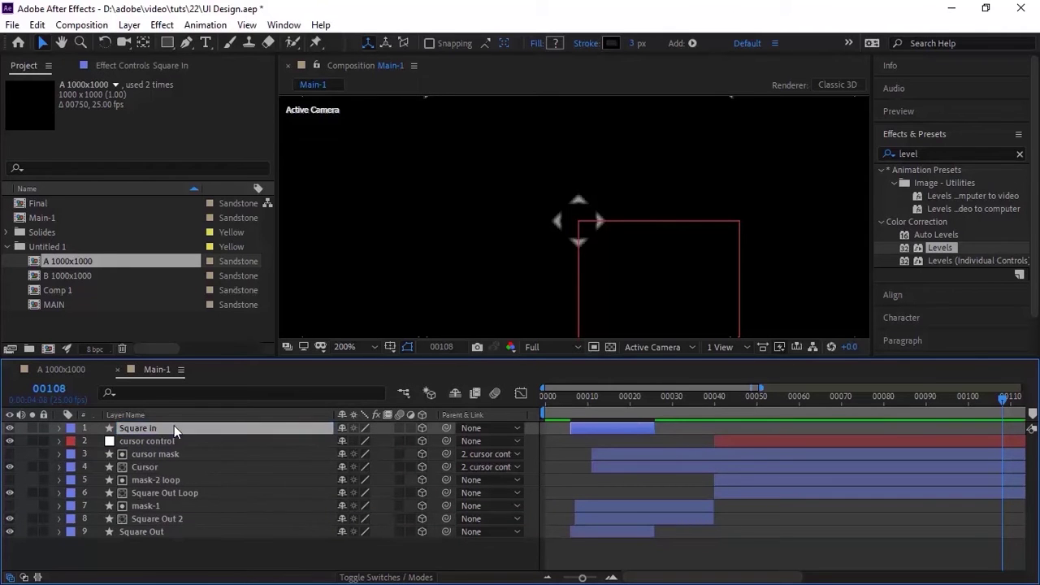
Step: Shift the Square In layer to start at frame 12 and extend its end to frame 39
click(576, 401)
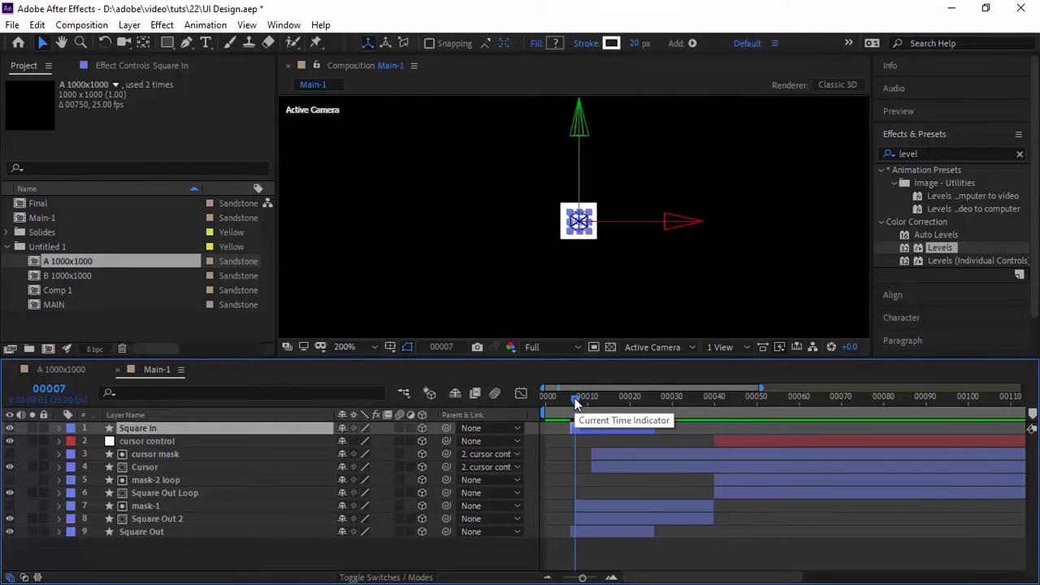
drag(576, 401, 710, 428)
click(710, 398)
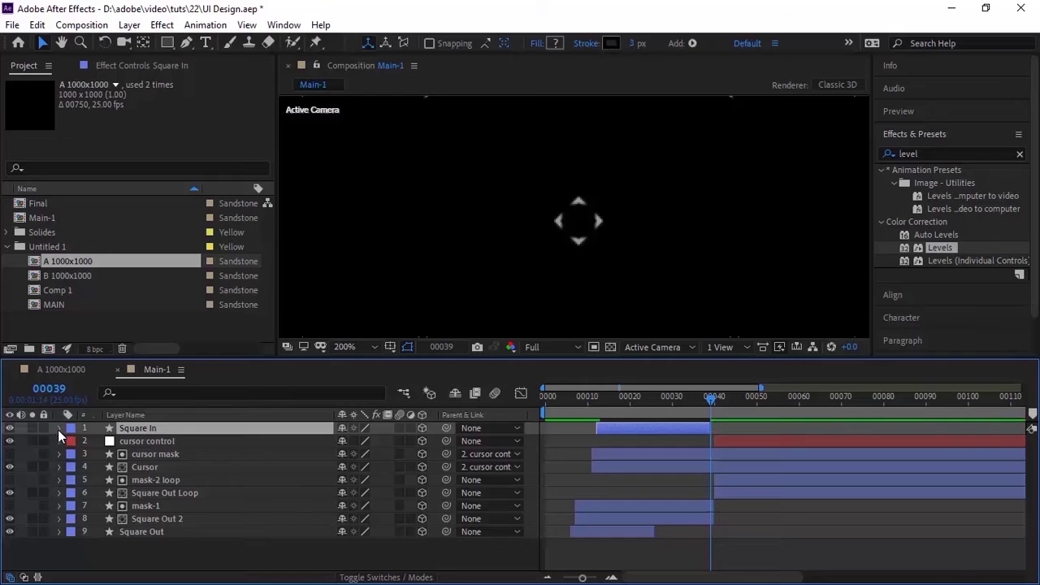
Step: Move the first Size keyframe of Square In's Rectangle Path 1 to frame 15 and collapse the path properties
click(58, 428)
click(74, 442)
click(86, 454)
click(98, 468)
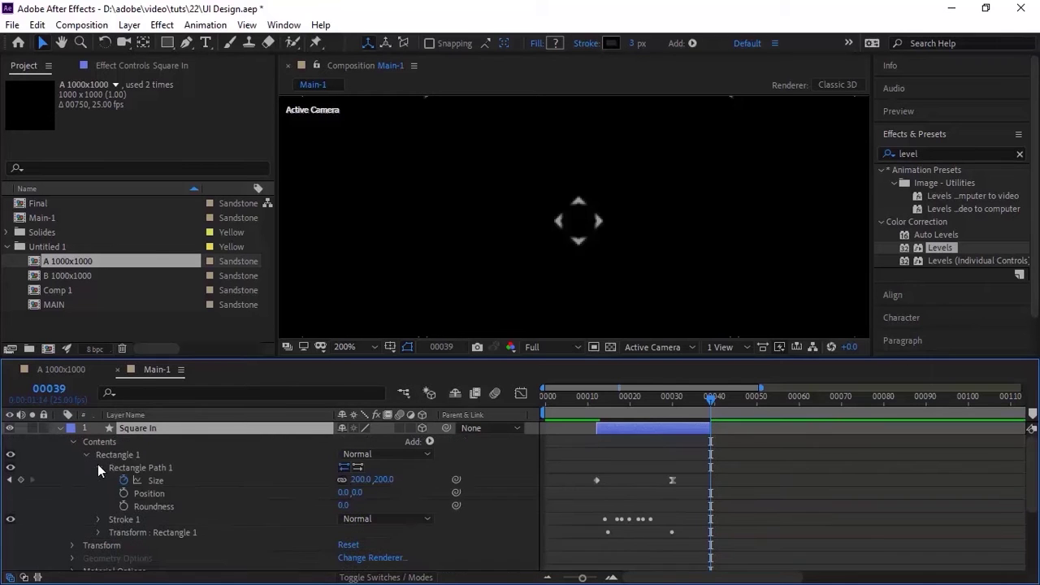
click(11, 480)
click(11, 480)
mouse_move(598, 399)
mouse_down()
mouse_move(612, 446)
mouse_move(614, 404)
mouse_move(610, 413)
mouse_up()
click(597, 480)
drag(600, 480, 608, 483)
click(33, 480)
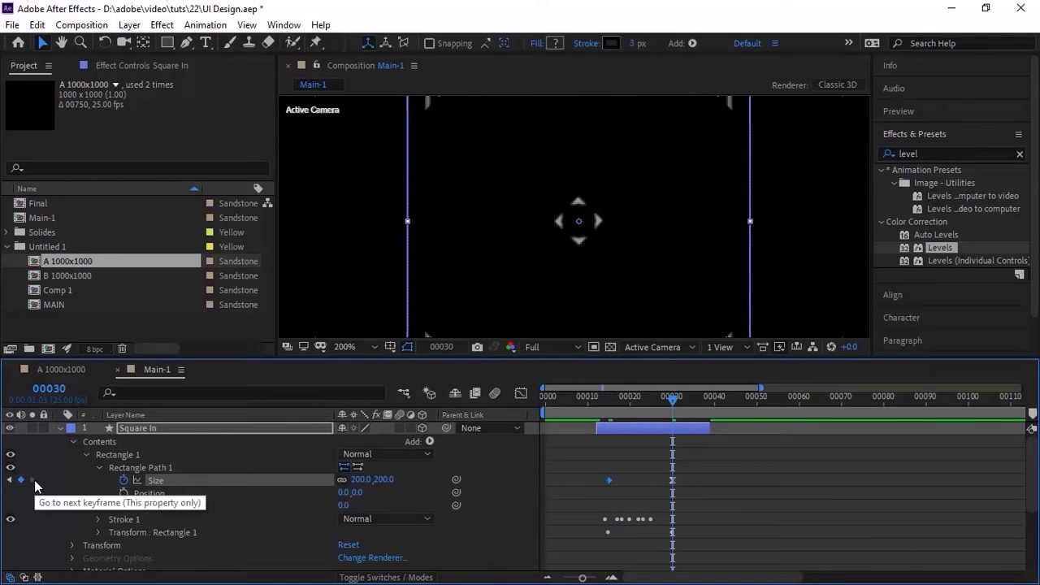
click(100, 468)
Step: Shift all of Square In's Stroke 1 Color keyframes three frames later so they start at frame 17
click(98, 478)
scroll(99, 475, down, 1)
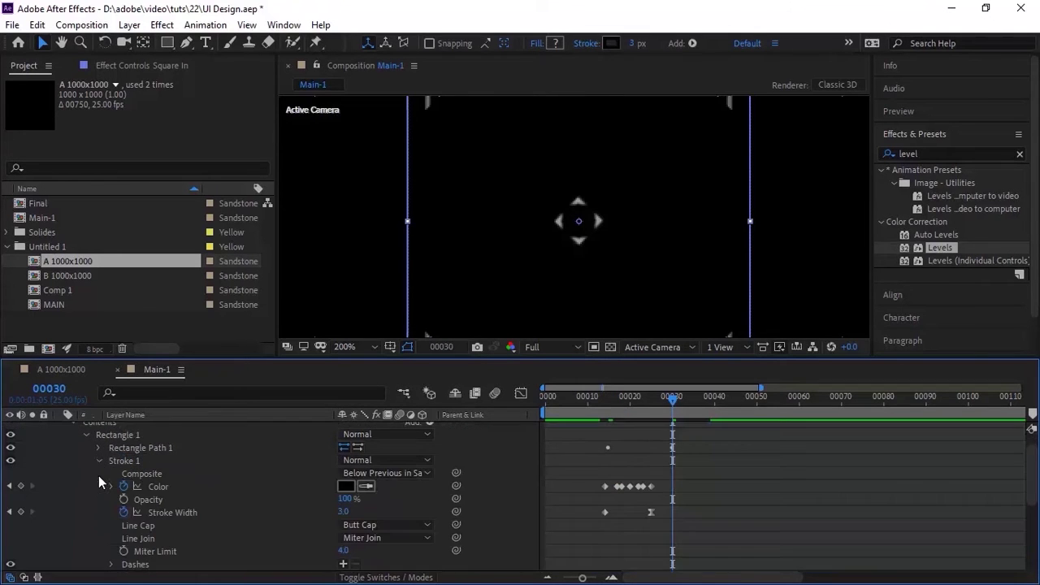
click(10, 487)
click(9, 487)
click(9, 488)
click(10, 488)
click(9, 488)
click(10, 487)
click(10, 487)
key(Page_Down)
key(Page_Down)
key(Page_Down)
drag(700, 492, 616, 485)
Step: Step through Square In's stroke Color keyframes and delete the last one at frame 28
click(34, 485)
click(35, 486)
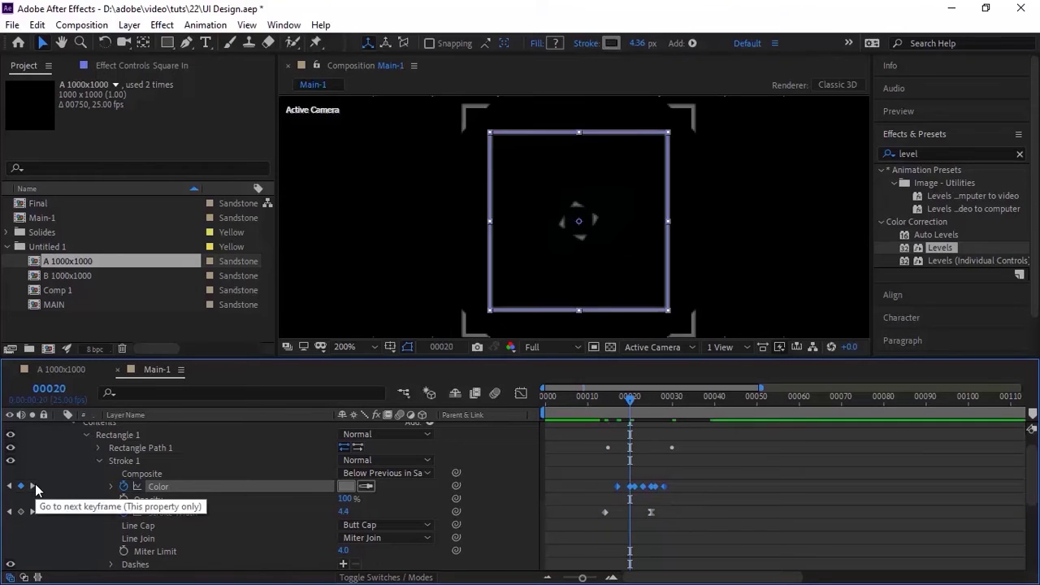
click(35, 486)
click(35, 486)
click(35, 486)
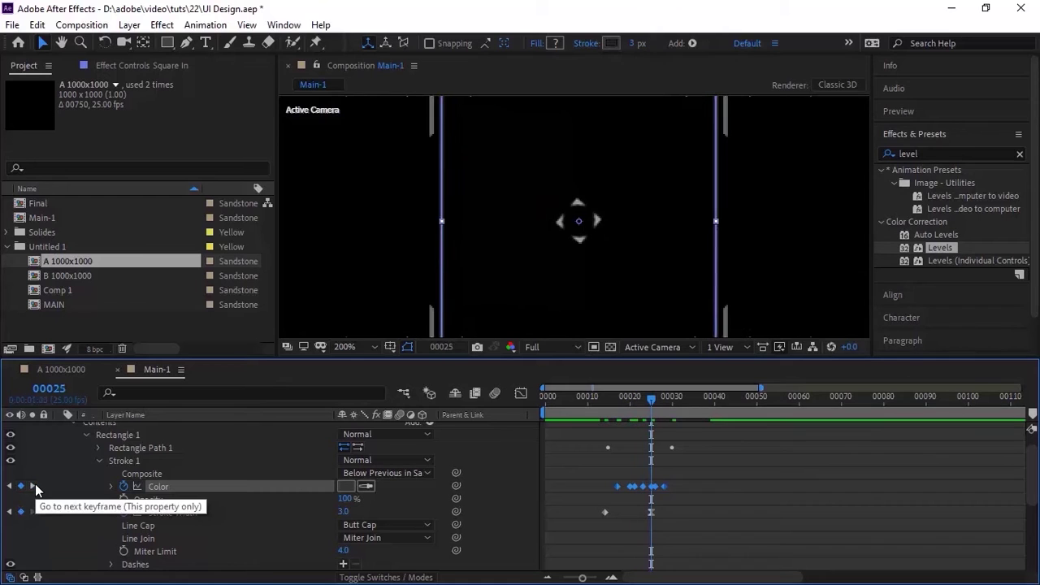
click(35, 486)
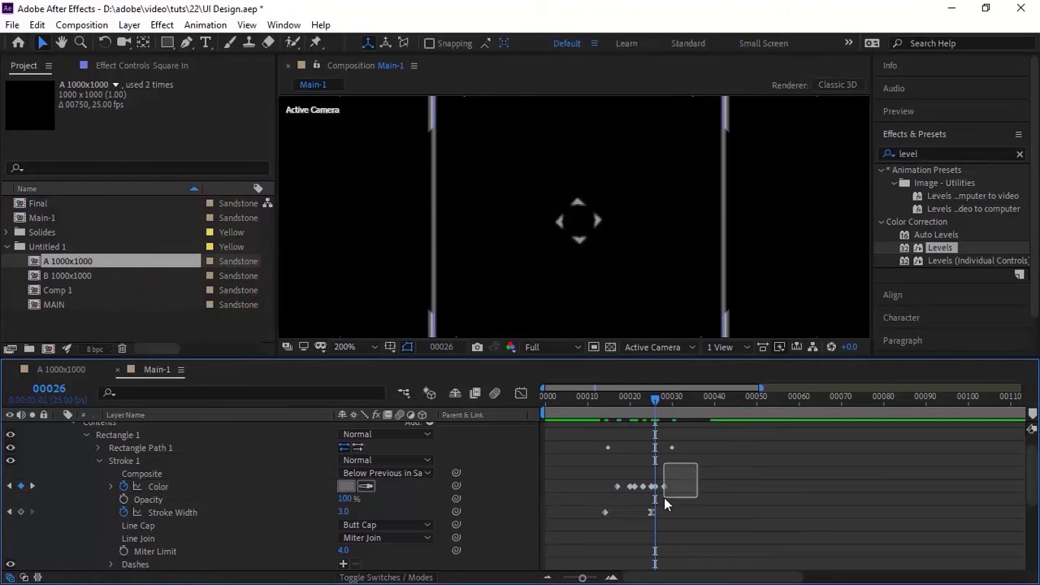
drag(668, 492, 663, 499)
key(Delete)
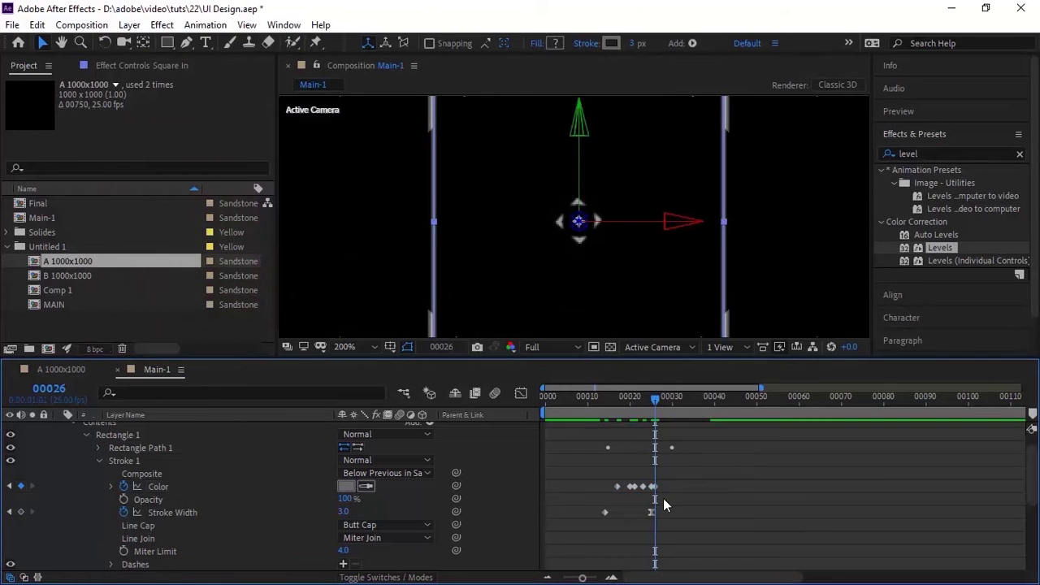
Step: Move Square In's first Stroke Width keyframe to frame 17
click(9, 513)
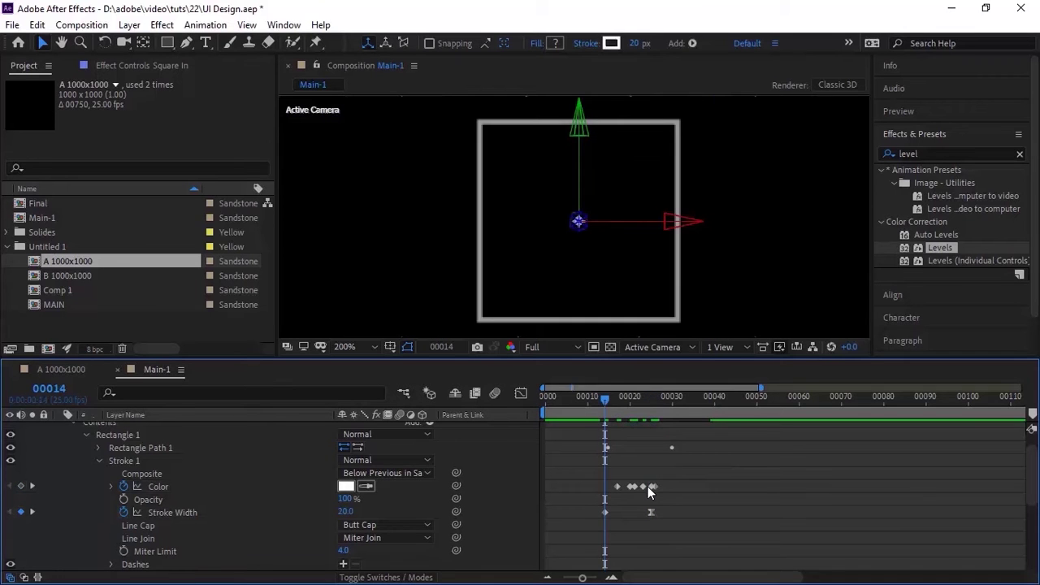
key(k)
drag(605, 512, 616, 513)
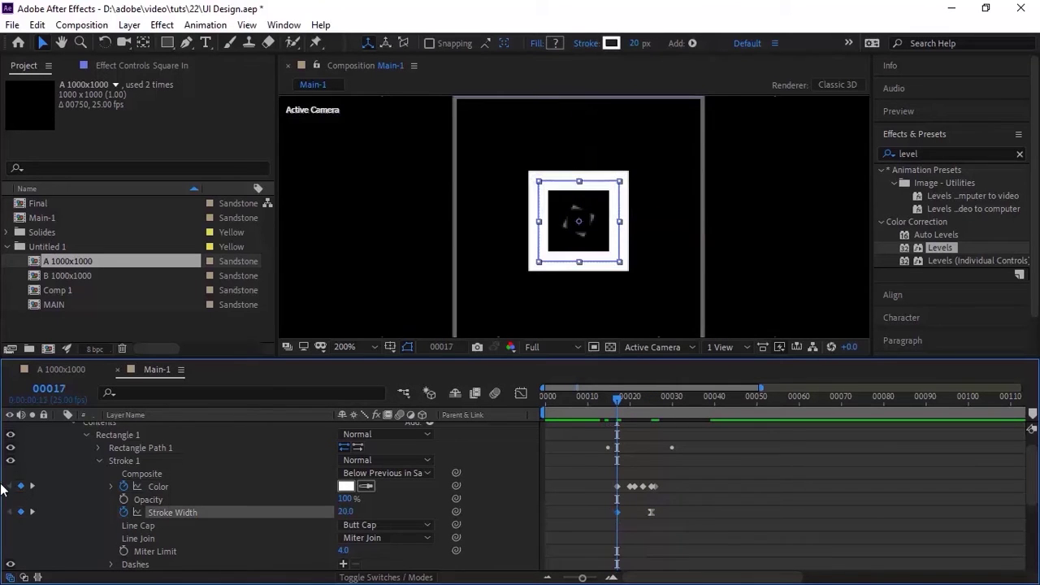
Step: Move Square In's last Stroke Width keyframe to frame 28, set its value to 10 and collapse Stroke 1
click(32, 512)
key(Page_Down)
key(Page_Down)
key(Page_Down)
drag(651, 513, 664, 513)
click(345, 513)
text(10)
key(Return)
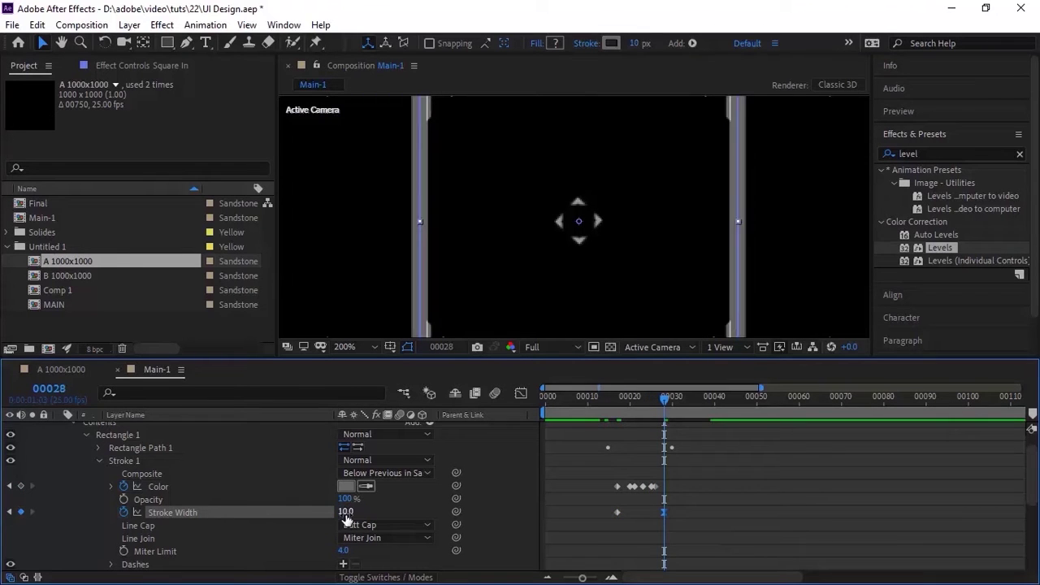
click(100, 461)
Step: Remove the Scale keyframes from Square In's Rectangle 1 transform and set its Scale to 50%
click(100, 473)
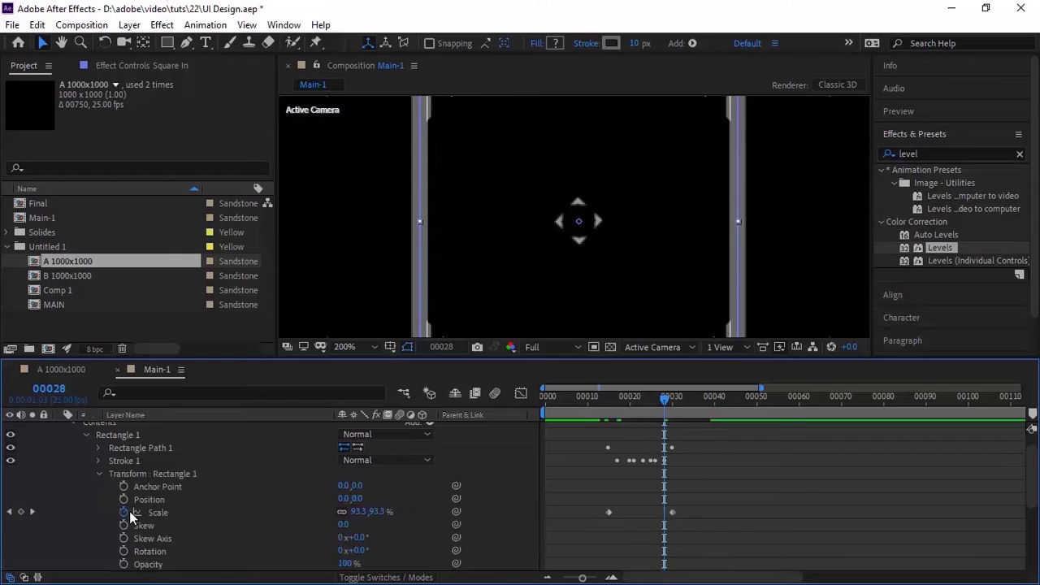
text(50)
key(Return)
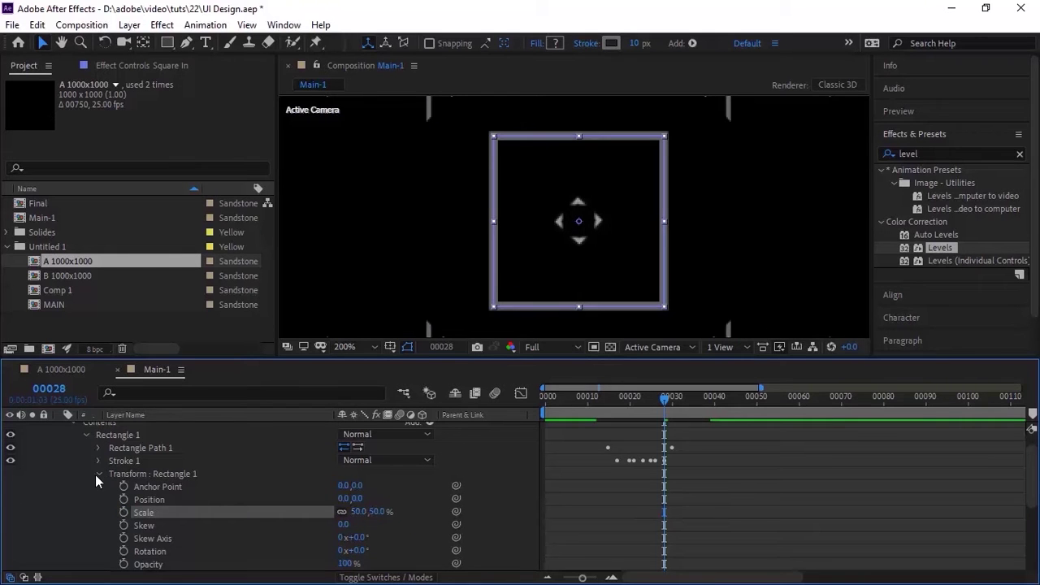
click(98, 474)
Step: Set Square In's layer Z position to 0 and its Scale to 100%
click(73, 488)
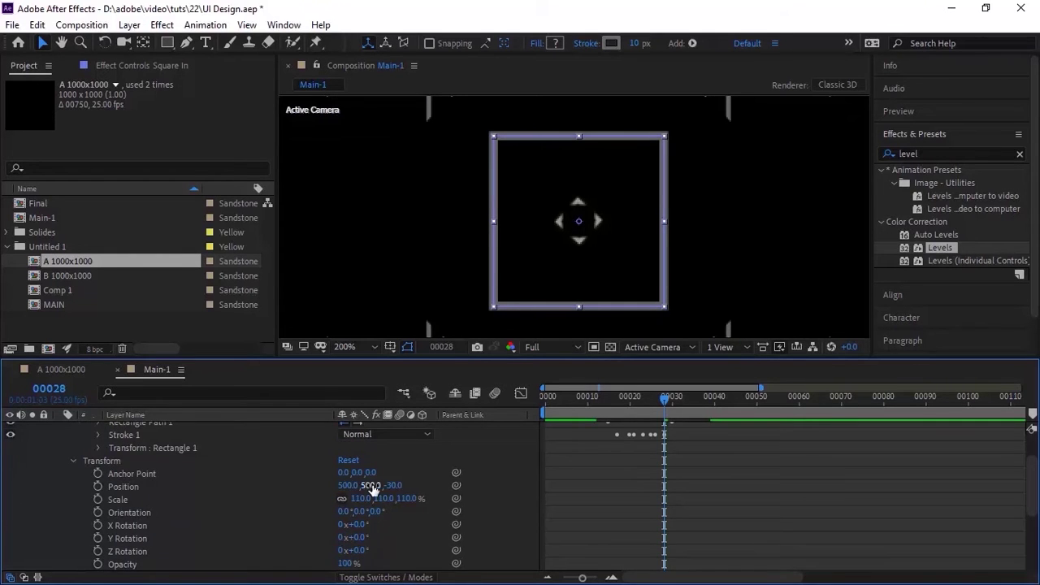
click(392, 485)
key(Tab)
text(100)
key(Return)
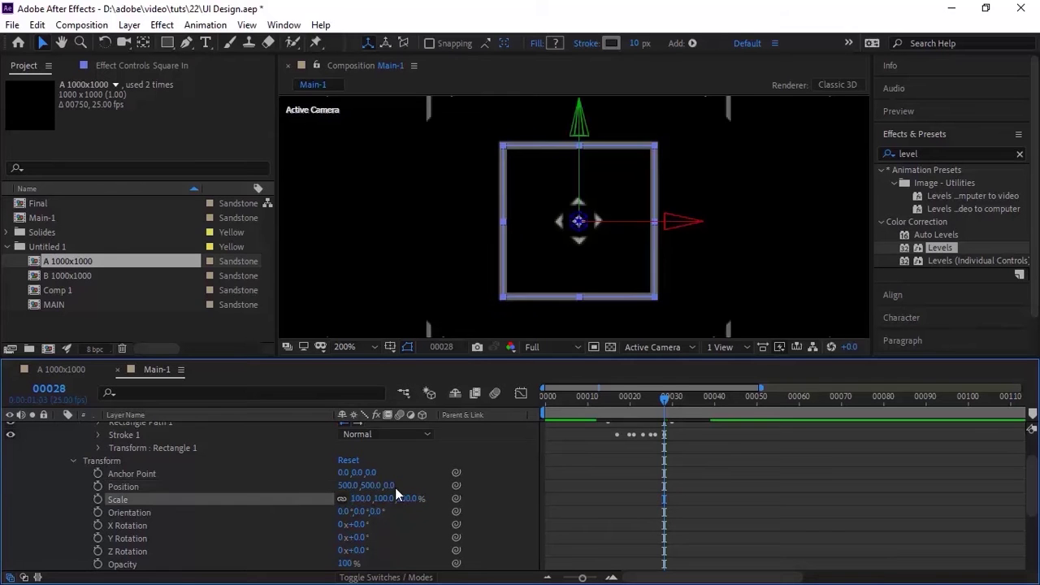
Step: Preview the Main-1 animation from frame 0
click(637, 395)
key(Home)
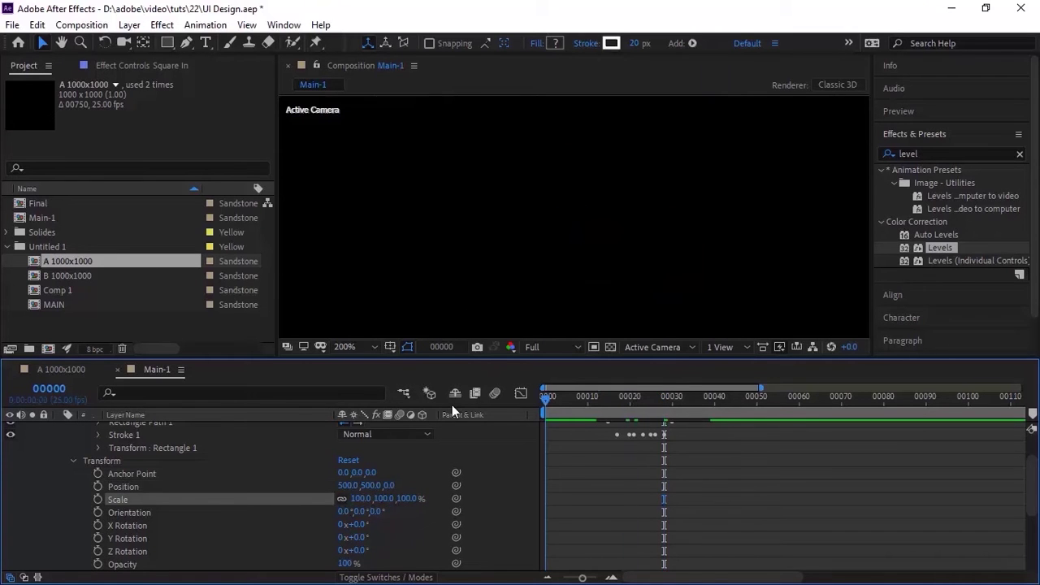
click(73, 461)
key(space)
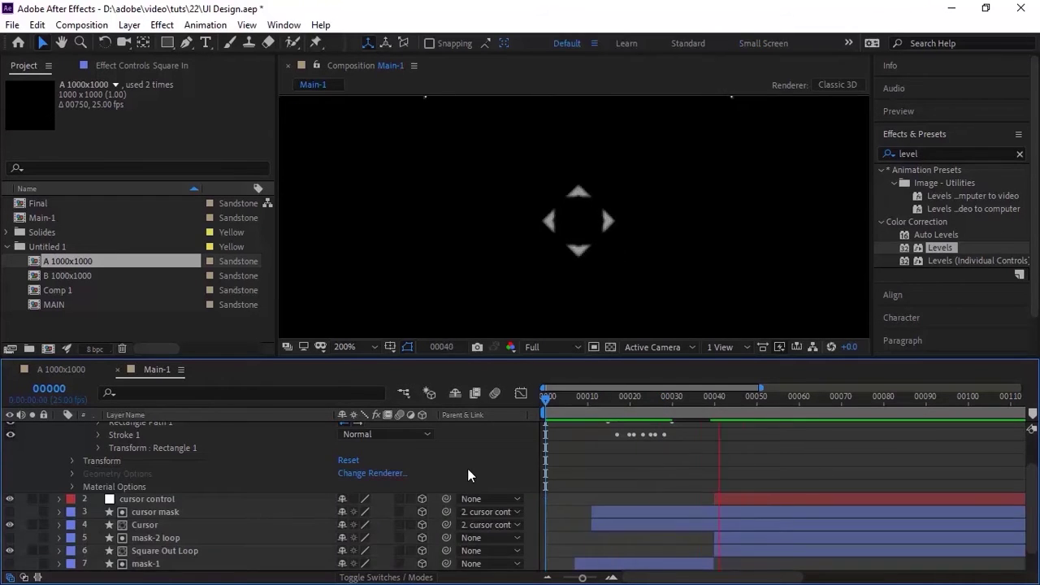
key(space)
scroll(569, 455, up, 2)
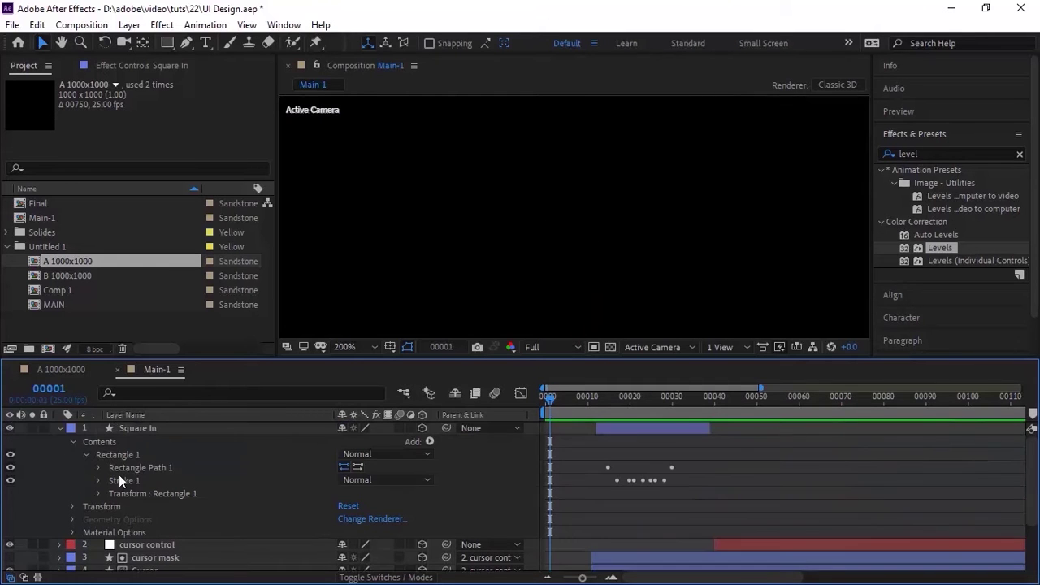
Step: Examine the soloed Square In animation frame by frame from about frame 12, and collapse the layer
click(593, 396)
key(Page_Down)
key(Page_Down)
key(Page_Down)
key(Page_Down)
key(Page_Down)
key(Page_Down)
key(Page_Down)
key(Page_Down)
key(Page_Down)
key(Page_Down)
key(Page_Down)
key(Page_Down)
key(Page_Down)
key(Page_Down)
key(Page_Down)
key(Page_Down)
key(Page_Down)
key(Page_Down)
key(Page_Down)
key(Page_Down)
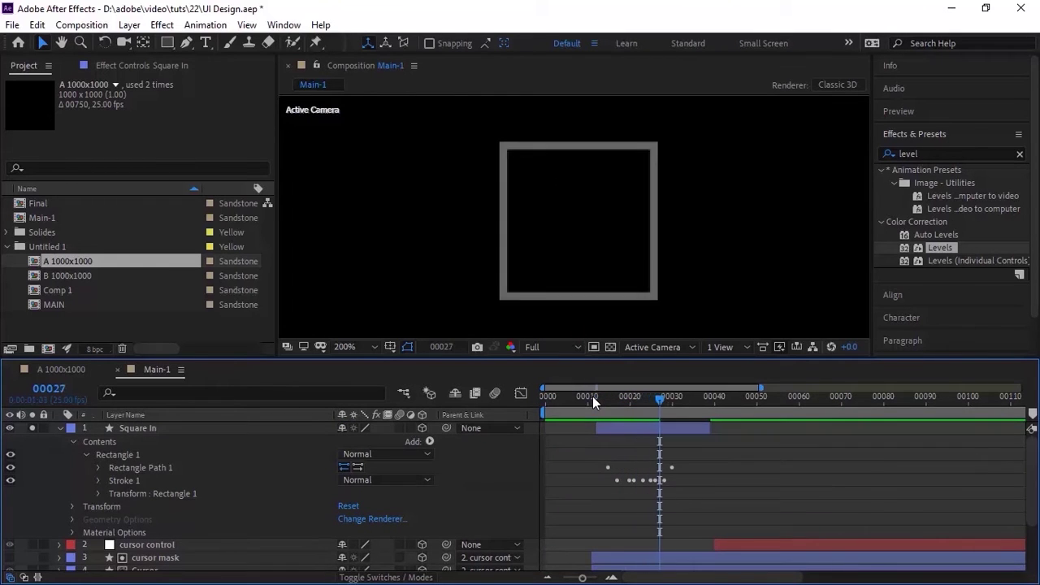
click(59, 428)
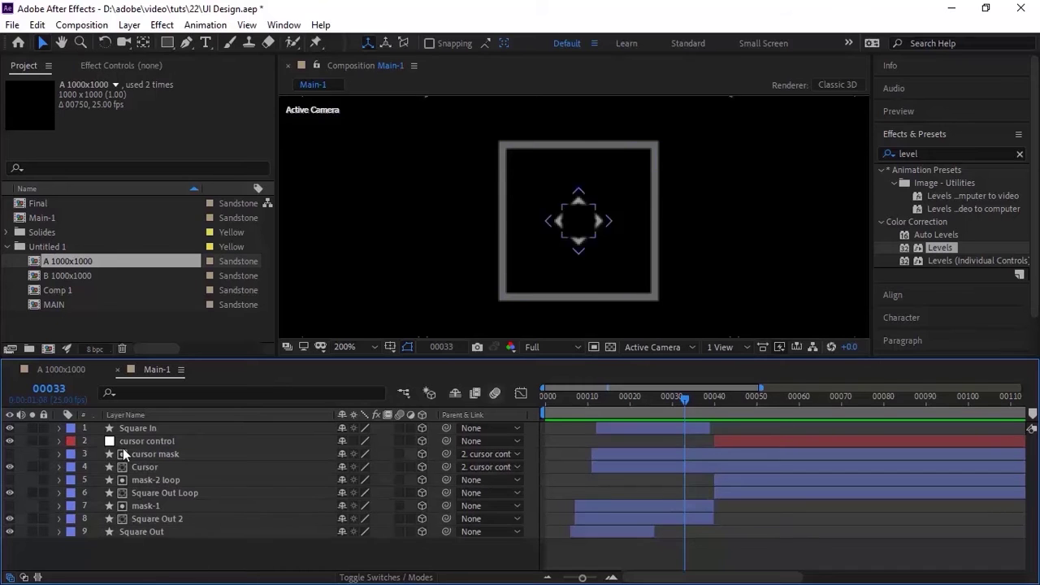
Step: Duplicate the Square In layer and rename the copy Square In Loop
click(136, 429)
key(ctrl+d)
key(Return)
key(Right)
key(BackSpace)
text(Loop)
key(Return)
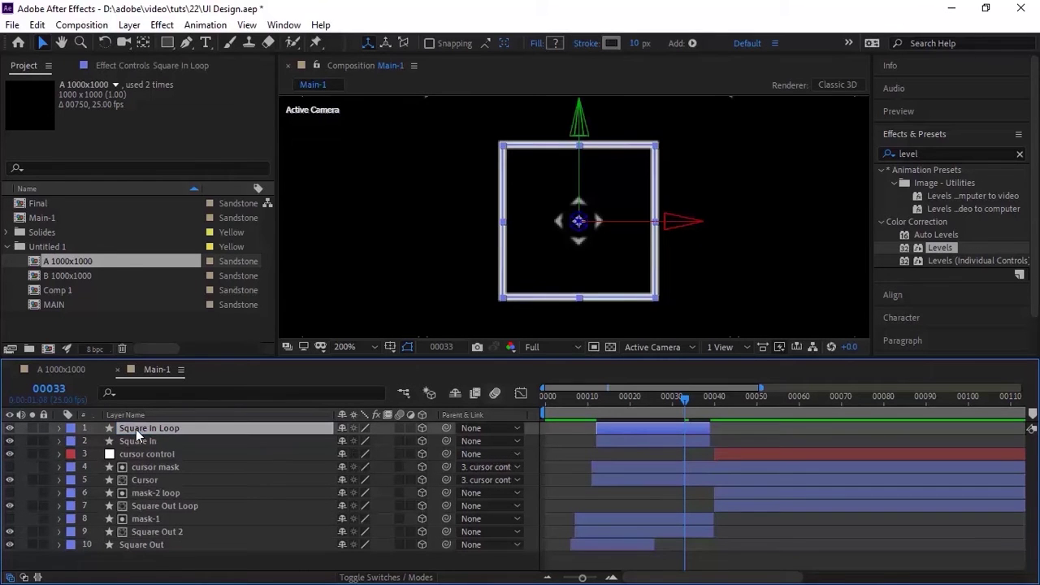
Step: Move Square In Loop to start at frame 40 and extend its out point to the composition's end
click(714, 401)
drag(636, 428, 723, 436)
drag(829, 428, 1024, 429)
drag(919, 468, 1023, 482)
drag(857, 578, 648, 578)
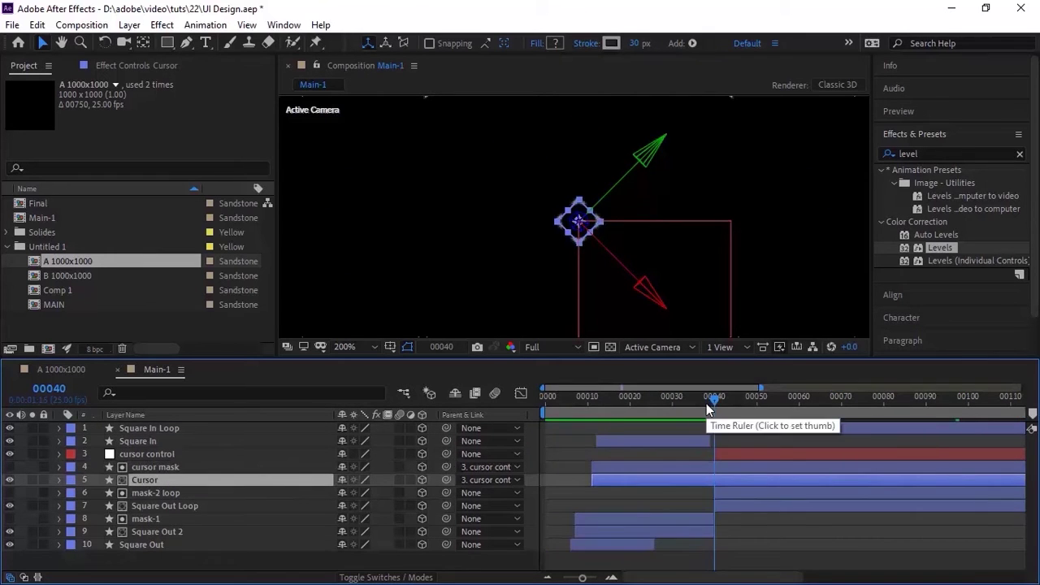
Step: Clear the Size keyframes of Square In Loop's Rectangle Path 1 and keyframe Size at 200 on frame 40
click(58, 428)
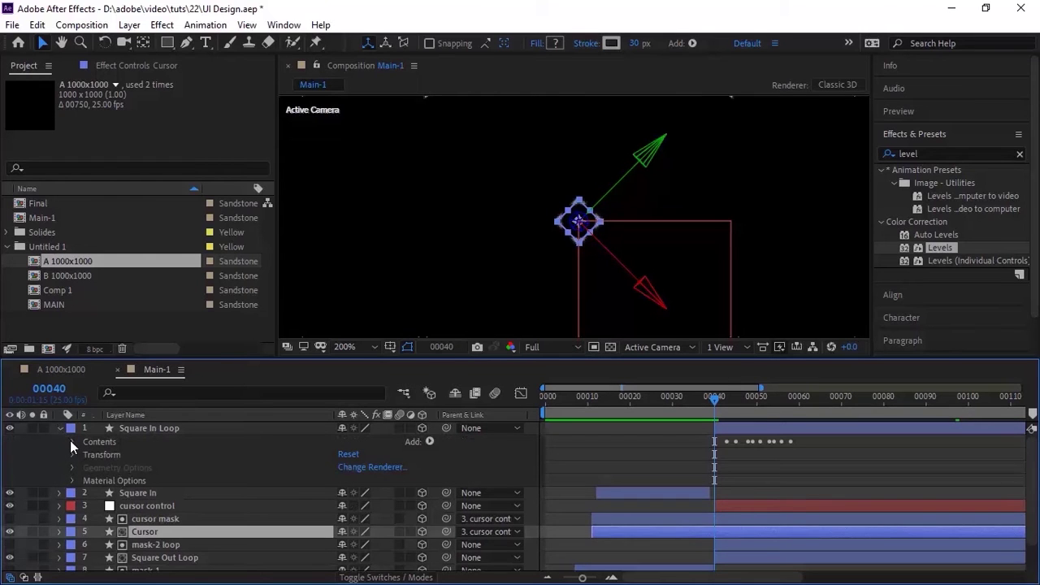
click(70, 442)
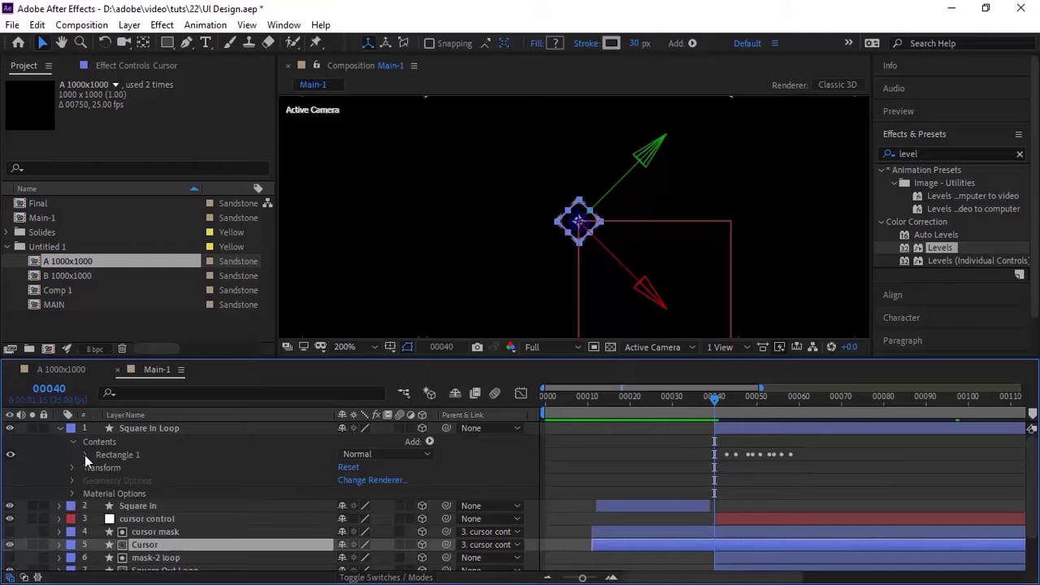
click(84, 456)
click(97, 467)
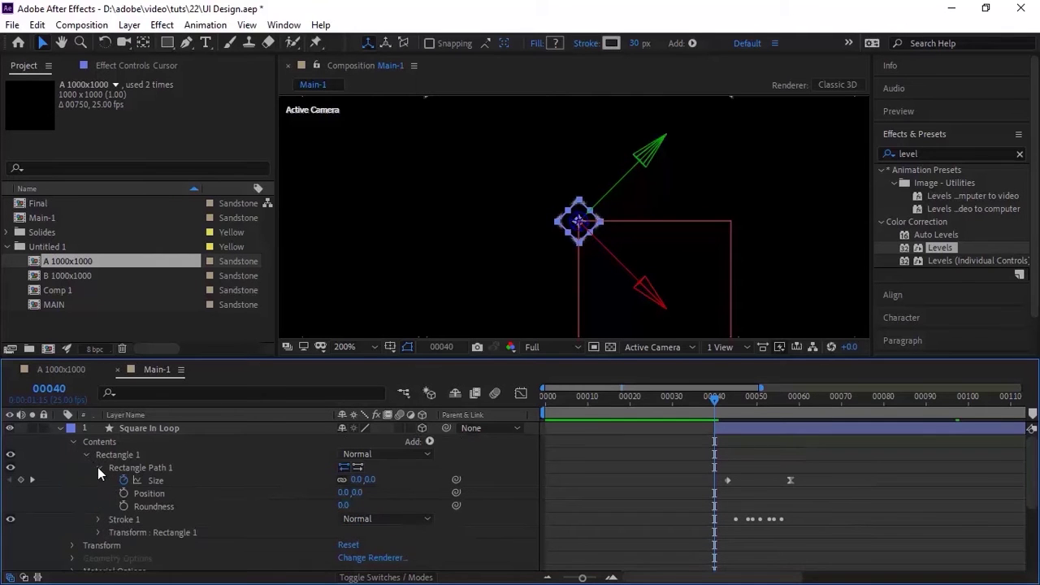
click(122, 480)
click(362, 480)
text(200)
key(Return)
Step: Keyframe Square In Loop's rectangle Size at 160 on frame 42 and 200 on frame 59
key(Page_Down)
key(Page_Down)
click(361, 482)
text(160)
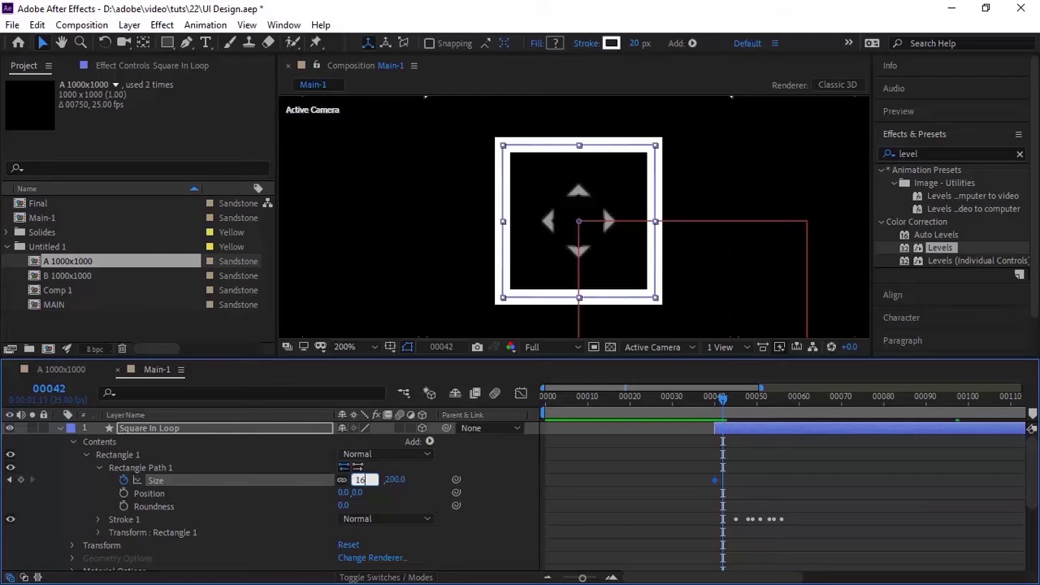
key(Return)
key(space)
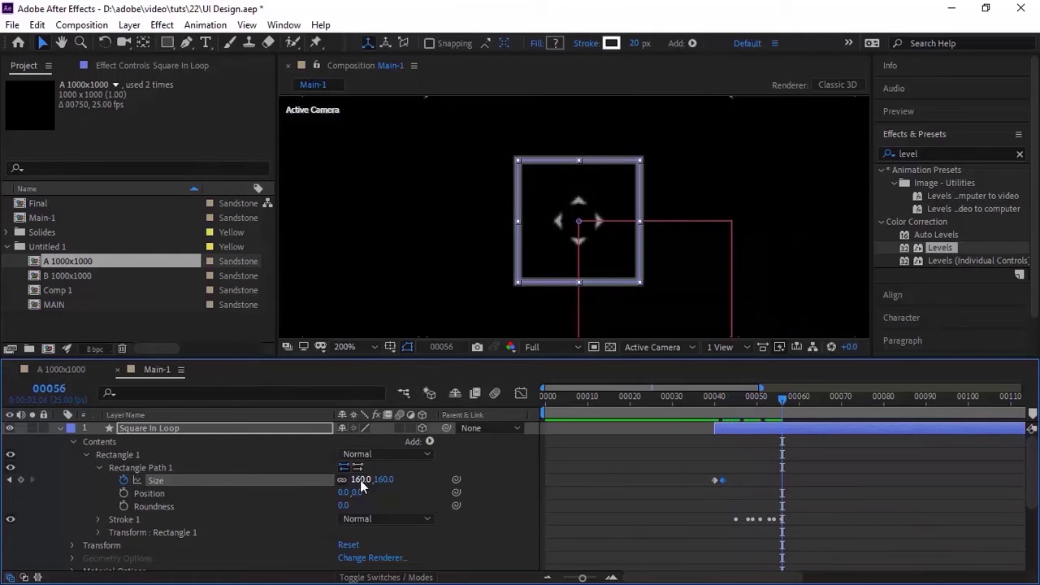
click(360, 480)
text(200)
key(Return)
Step: Set the keyframe velocity influence to 80% for the Size keyframes at frames 42 and 59
drag(833, 464, 722, 489)
right_click(724, 479)
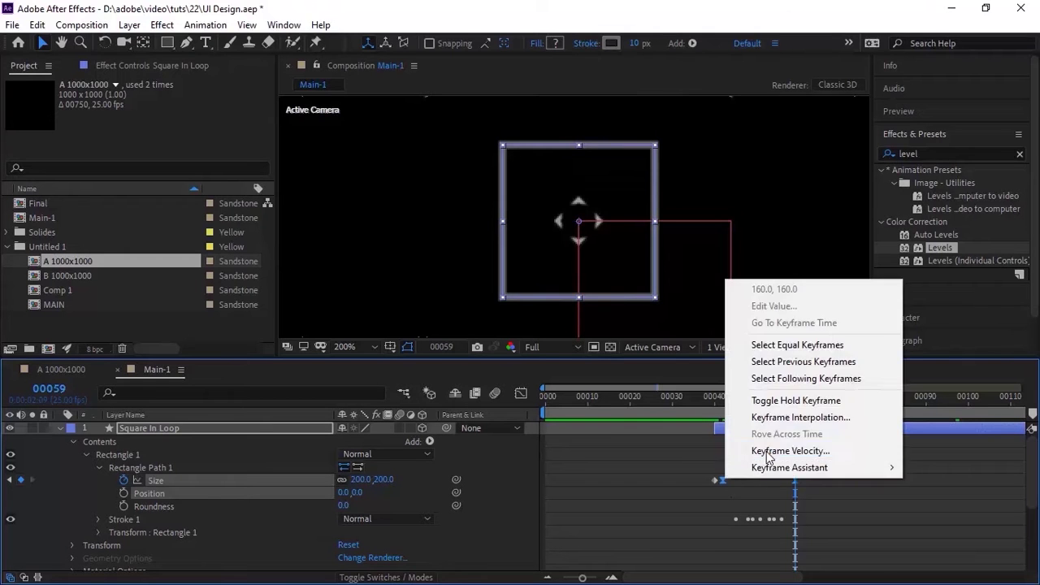
click(767, 449)
click(390, 241)
text(80)
key(Return)
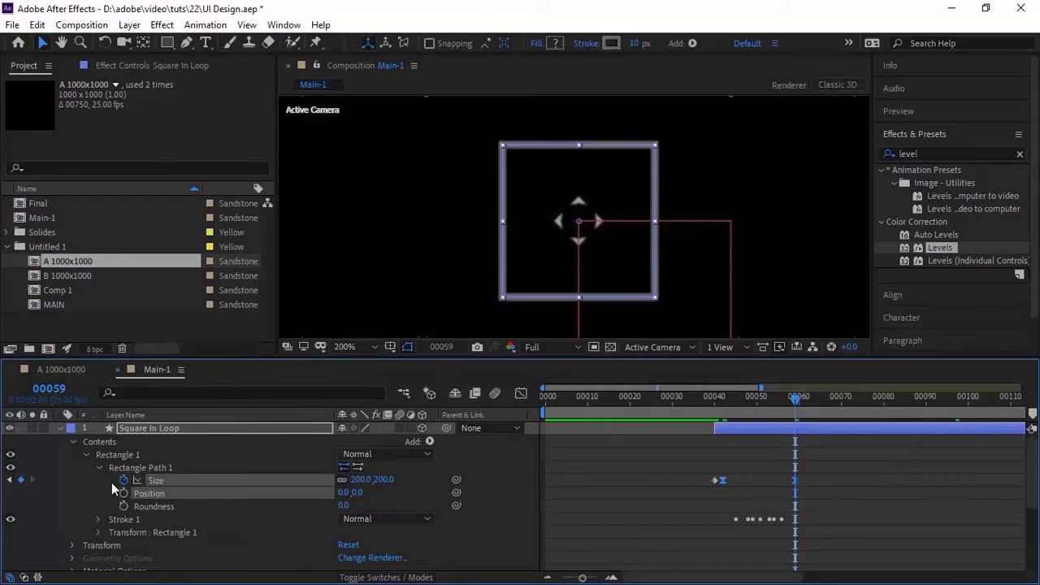
Step: Add a loopOut() expression to Square In Loop's rectangle Size and collapse Rectangle Path 1
alt+click(123, 480)
text(loopo)
key(Return)
click(67, 466)
click(97, 468)
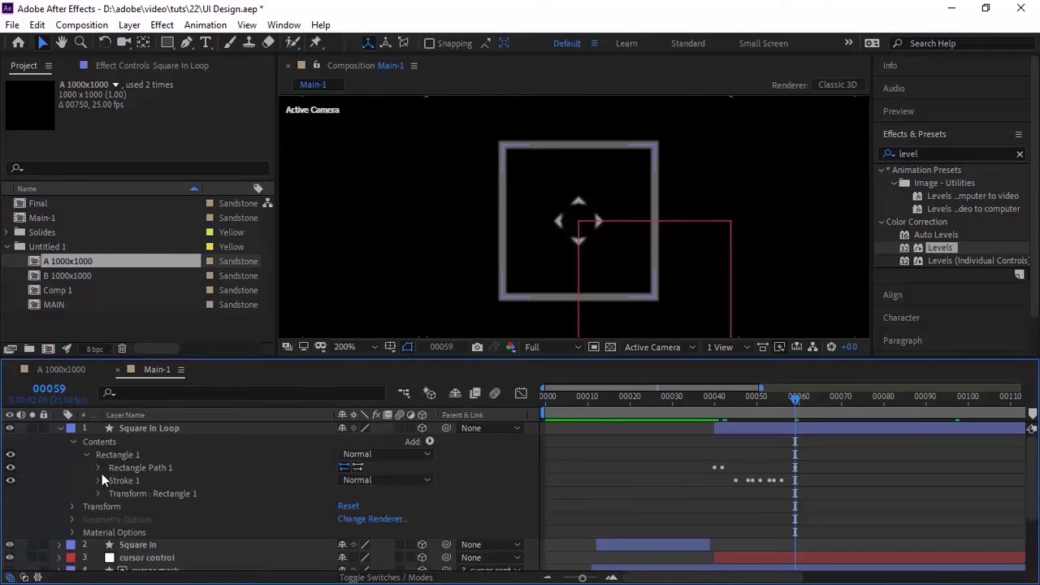
Step: Clear Square In Loop's stroke Color keyframes and keyframe the grey 666666 colour at frame 40
click(98, 480)
click(143, 486)
click(59, 395)
text(40)
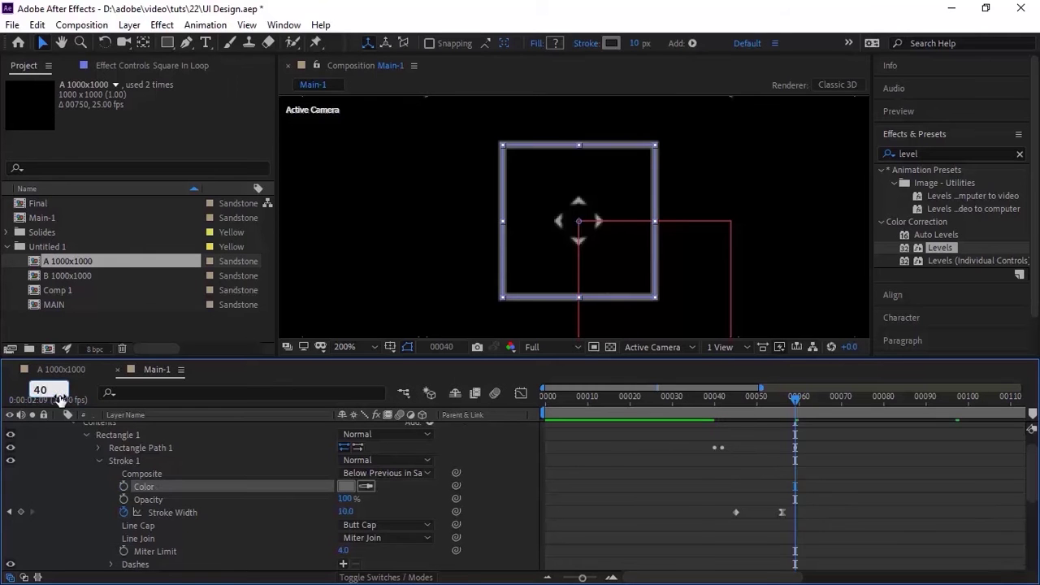
key(Return)
click(123, 487)
click(345, 487)
key(Escape)
Step: Keyframe Square In Loop's stroke Color as white at frame 42
key(Page_Down)
key(Page_Down)
click(345, 487)
text(ffffff)
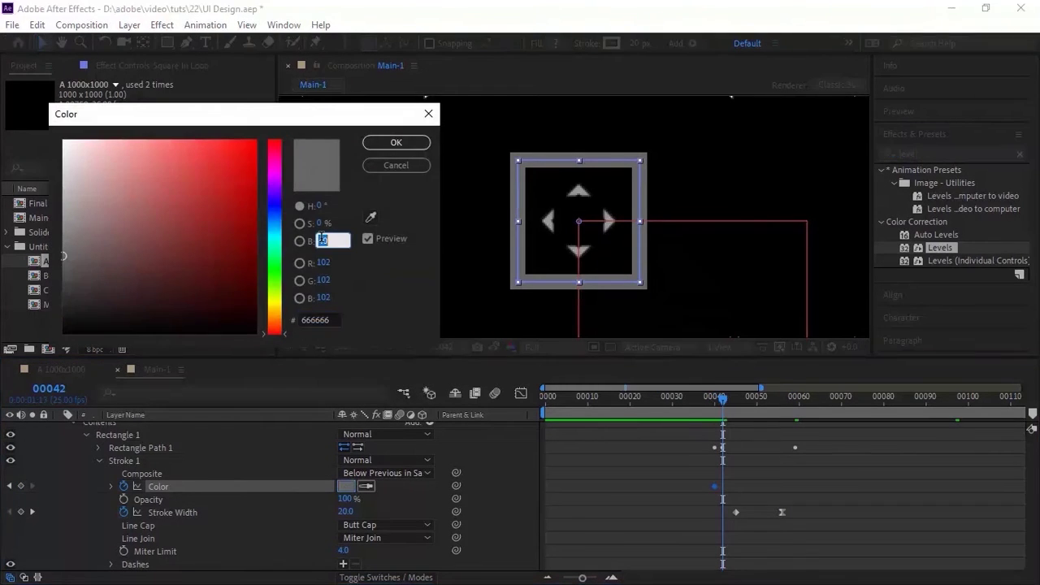
key(Return)
Step: Keyframe Square In Loop's stroke Color as grey with 40% brightness at frame 59
click(61, 389)
text(59)
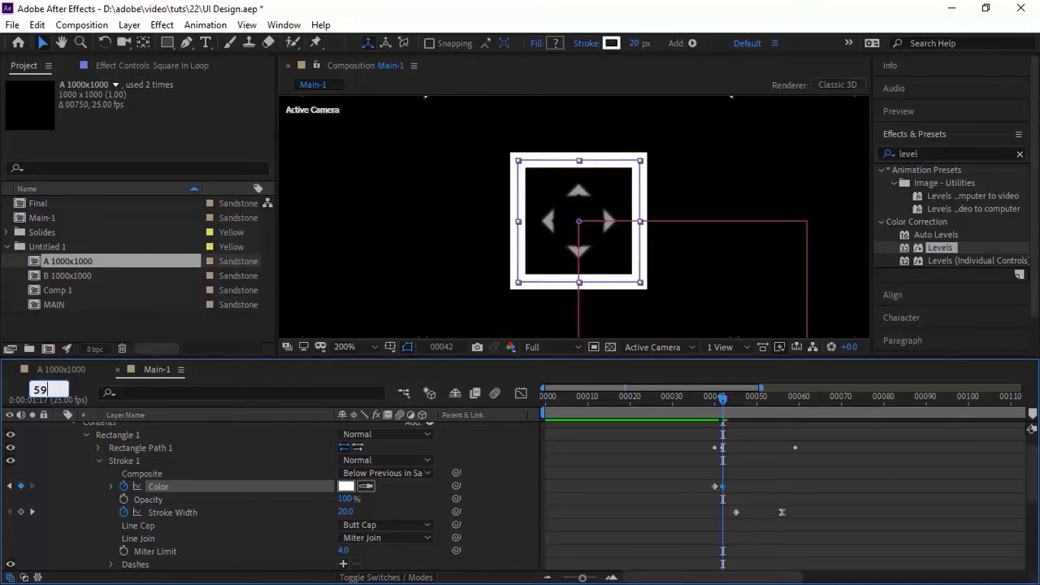
key(Return)
click(345, 487)
click(334, 241)
text(4.0)
key(Return)
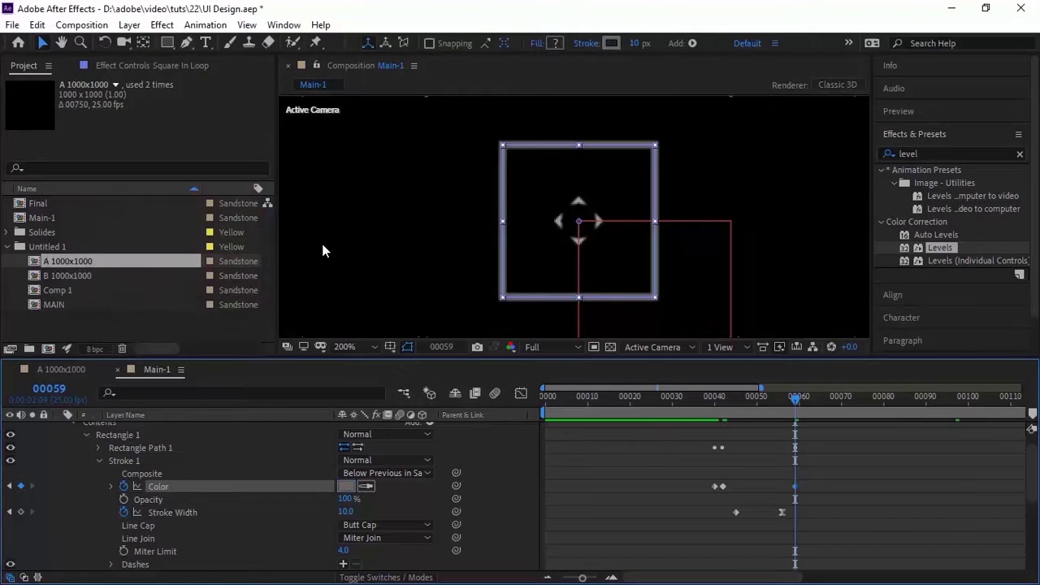
Step: Clear Square In Loop's Stroke Width keyframes and keyframe the width at 10 on frame 40
click(50, 389)
text(40)
key(Return)
click(123, 511)
click(123, 511)
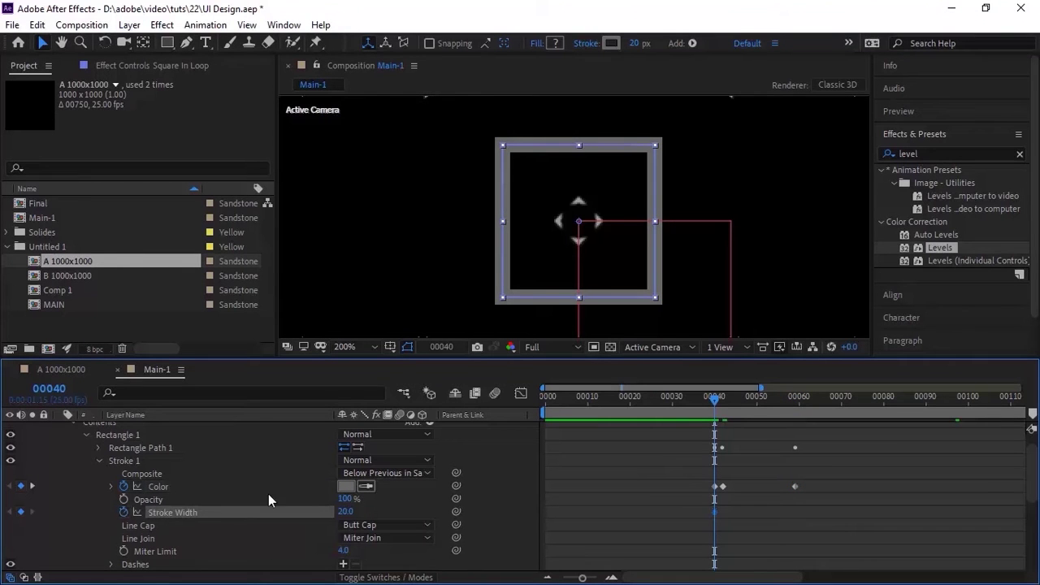
click(345, 511)
text(10)
key(Return)
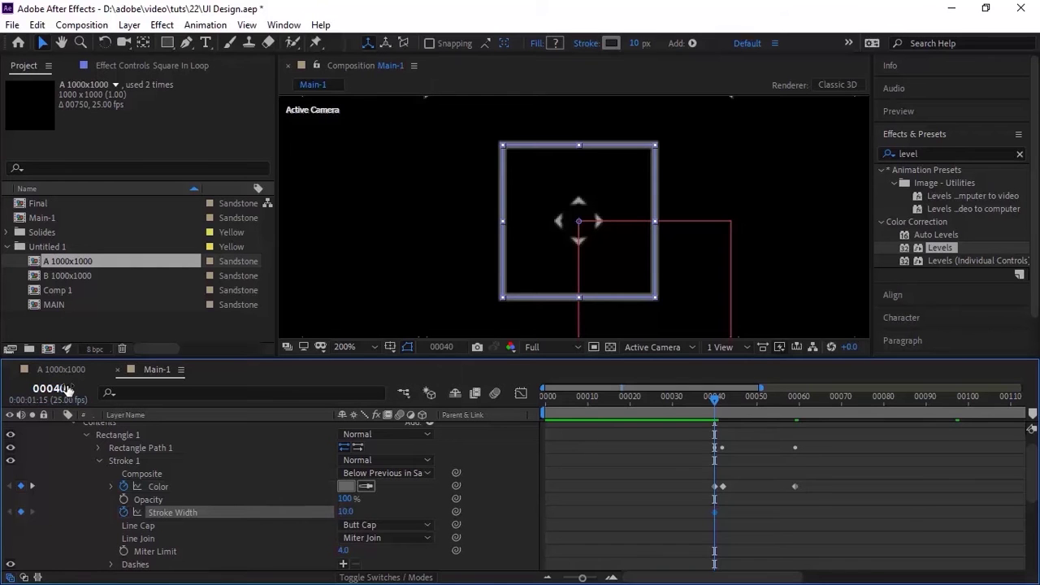
Step: Keyframe Square In Loop's Stroke Width at 20 on frame 42 and 10 on frame 59
drag(67, 388, 68, 387)
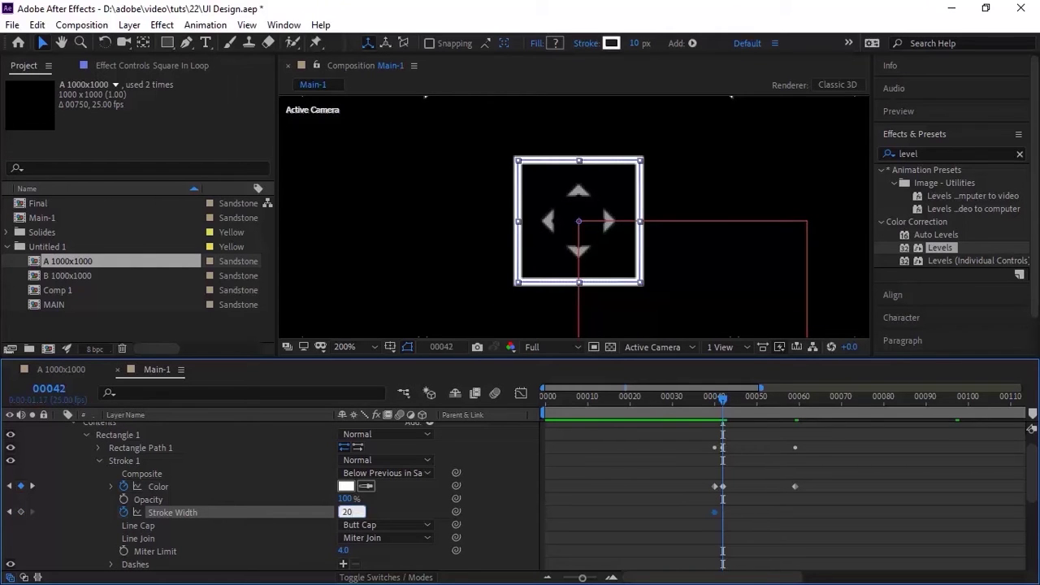
key(Return)
click(58, 397)
text(59)
key(Return)
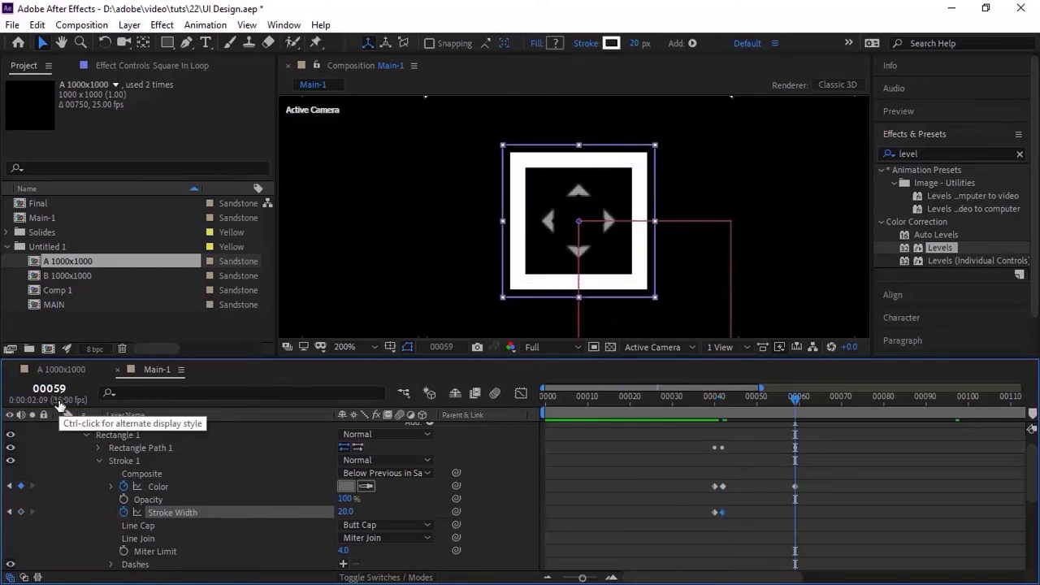
click(346, 512)
text(10)
key(Return)
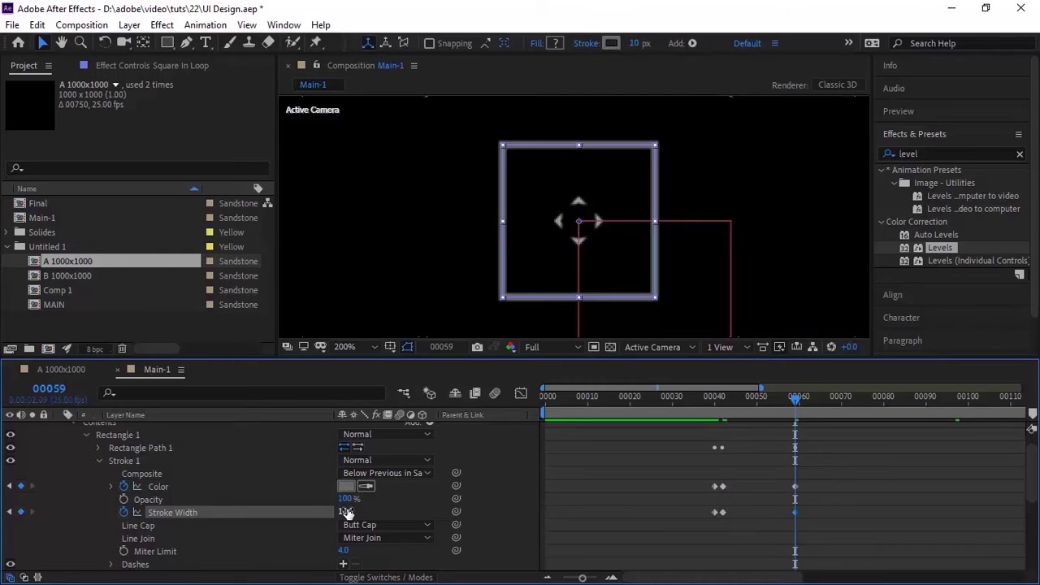
Step: Add a loopOut() expression to Square In Loop's Stroke Width and collapse its stroke and transform properties
alt+click(125, 511)
text(loop)
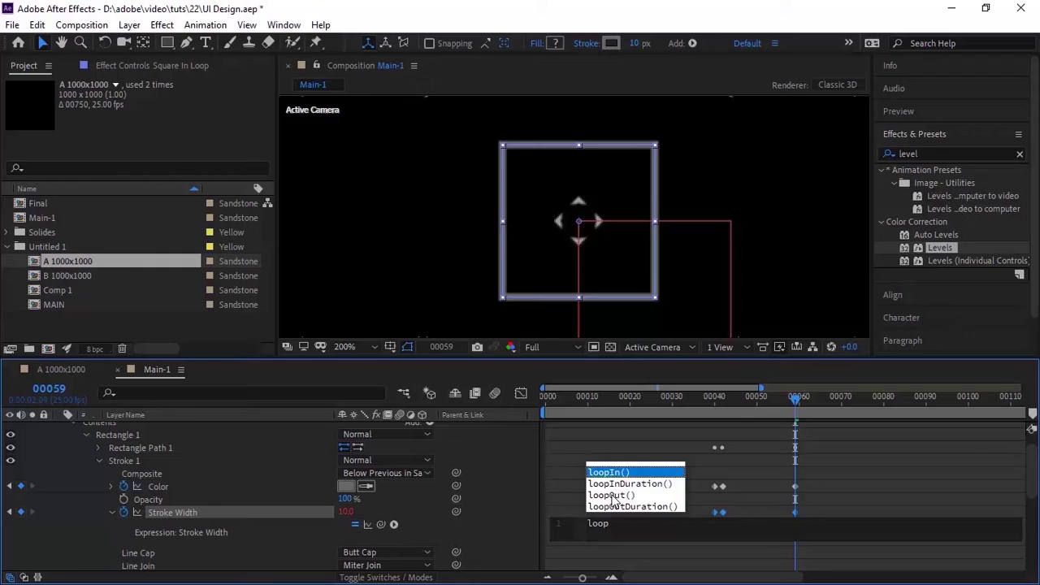
key(Down)
key(Down)
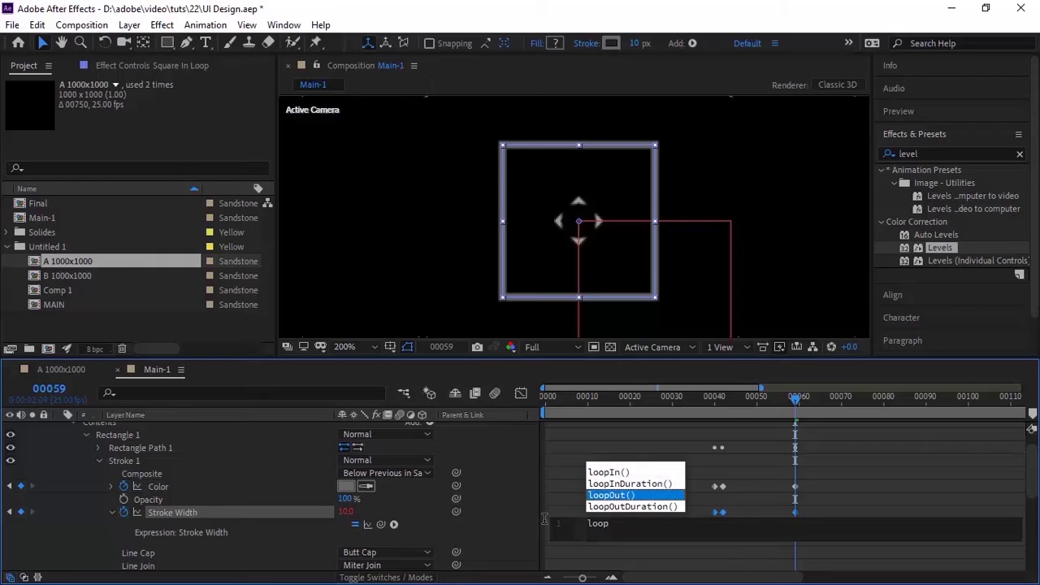
key(Return)
click(506, 530)
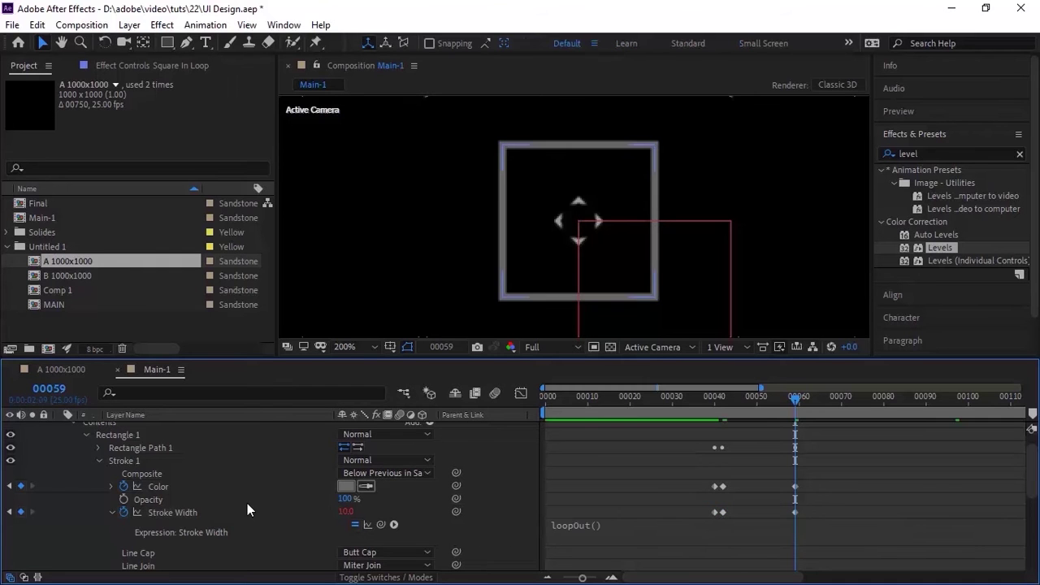
click(112, 512)
click(100, 461)
click(97, 473)
click(97, 473)
click(74, 487)
click(73, 461)
Step: Preview the whole Main-1 composition from frame 0 at 50% magnification
drag(793, 400, 430, 409)
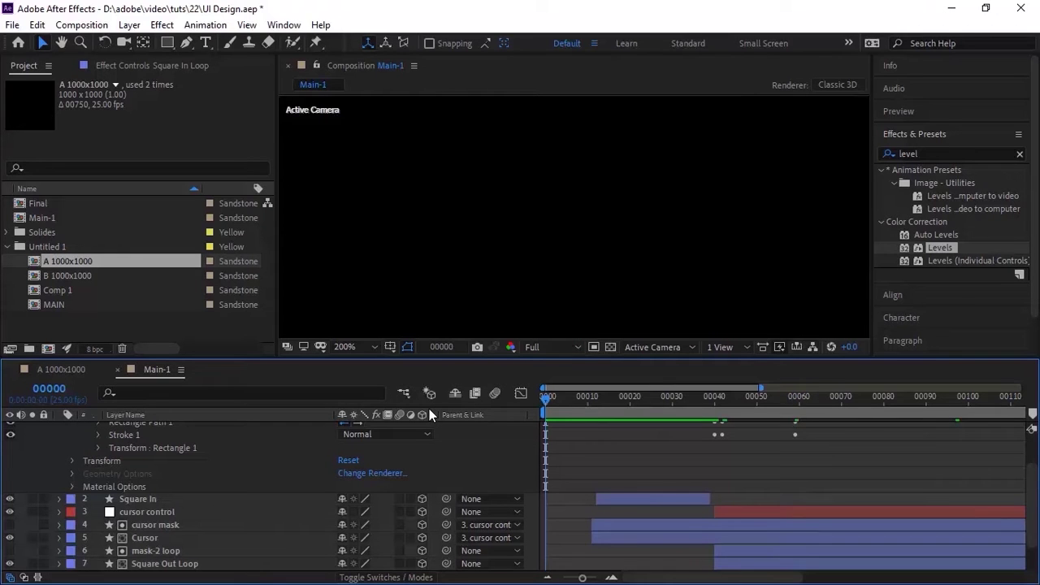
key(comma)
key(comma)
key(space)
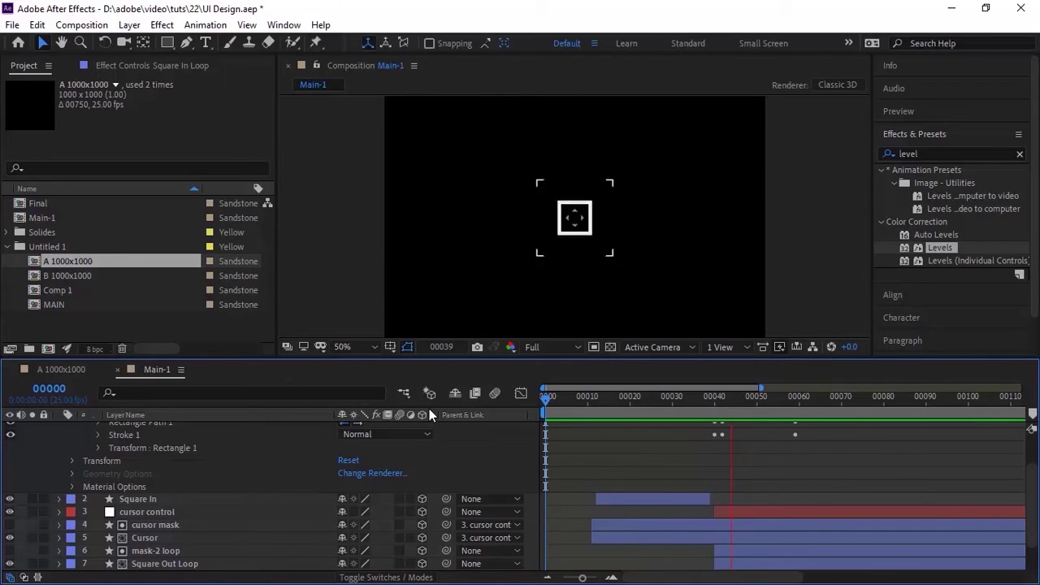
key(space)
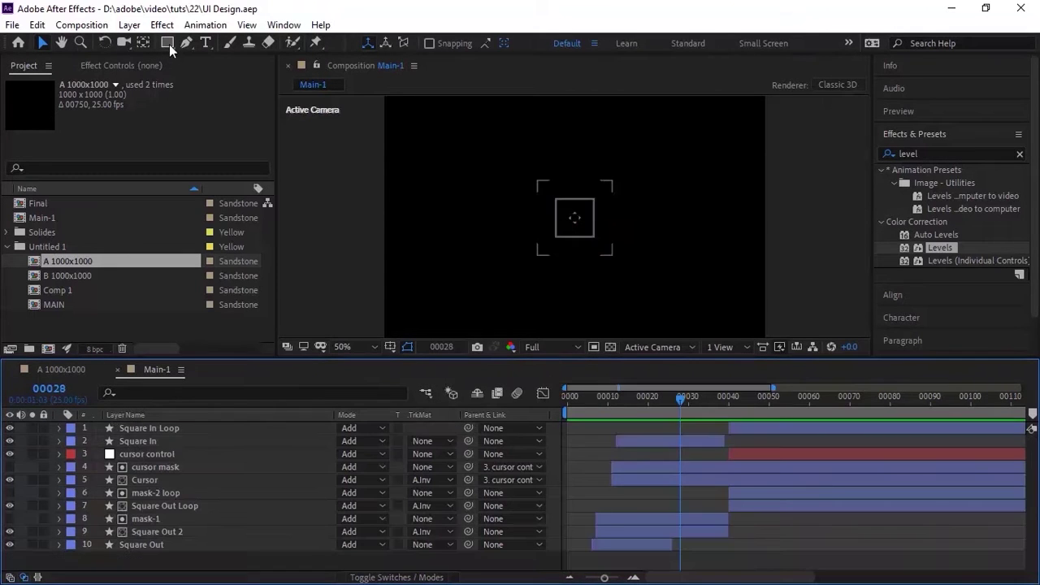
Step: Create a full-composition rectangle shape layer named Lines and delete its stroke
double_click(168, 42)
click(179, 424)
key(Return)
text(L)
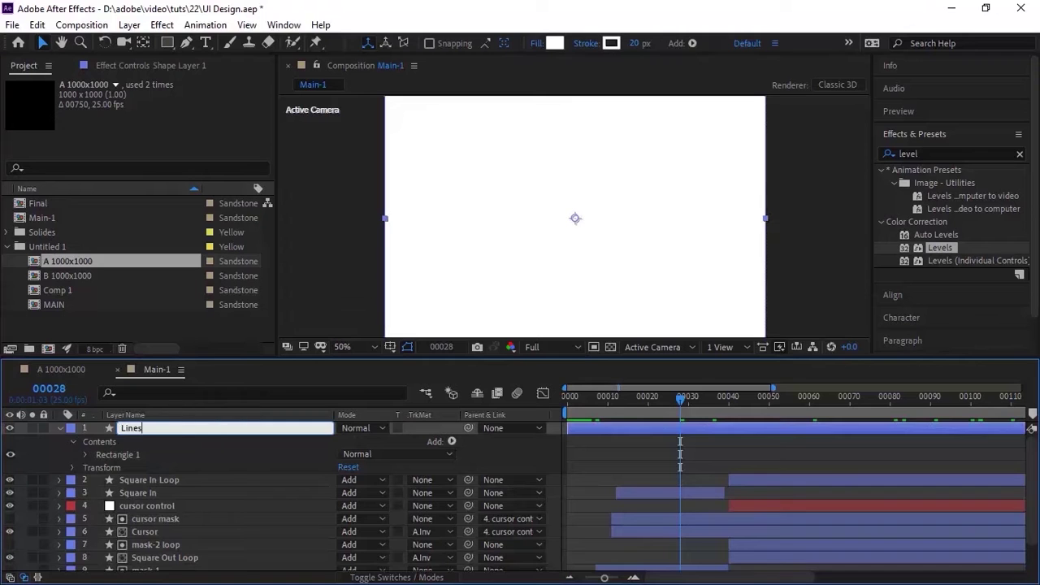
text(ines)
key(Return)
click(85, 454)
click(119, 482)
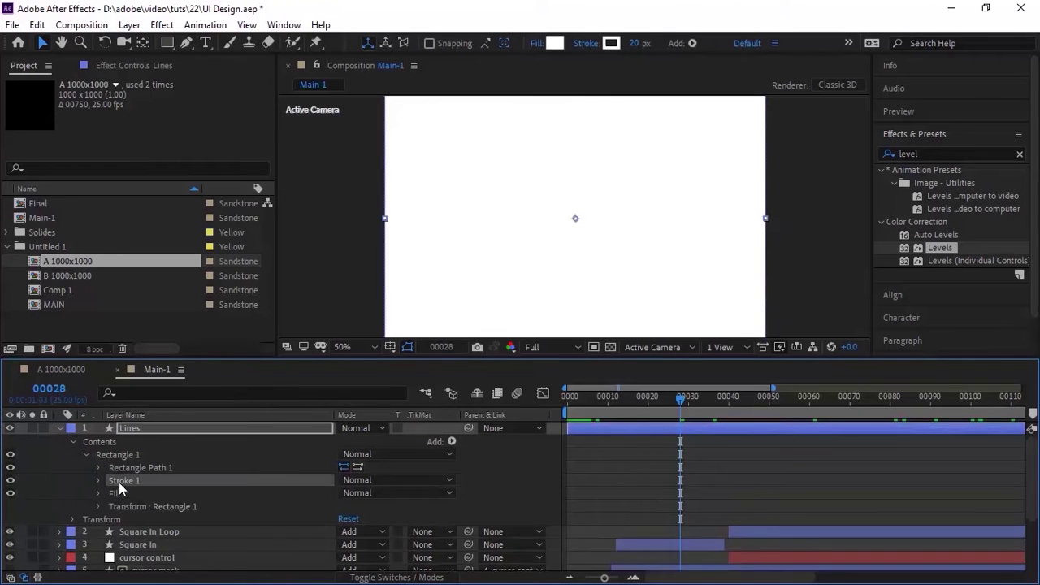
key(Delete)
Step: Start the Lines layer at frame 1 and keyframe its rectangle's Size there at 0, 20
click(98, 469)
drag(591, 399, 572, 398)
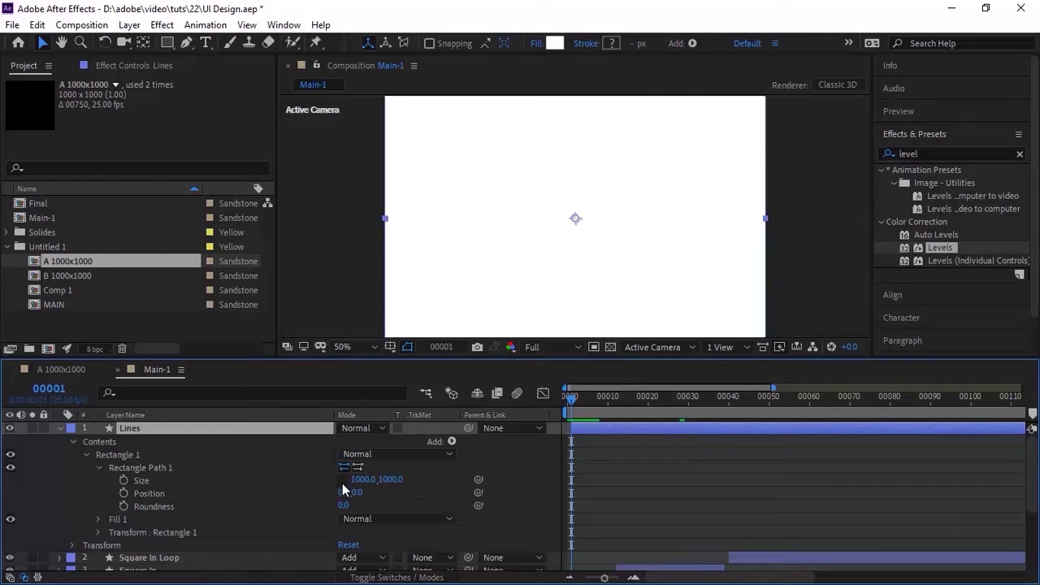
click(123, 481)
click(356, 479)
text(0)
key(Tab)
text(20)
key(Return)
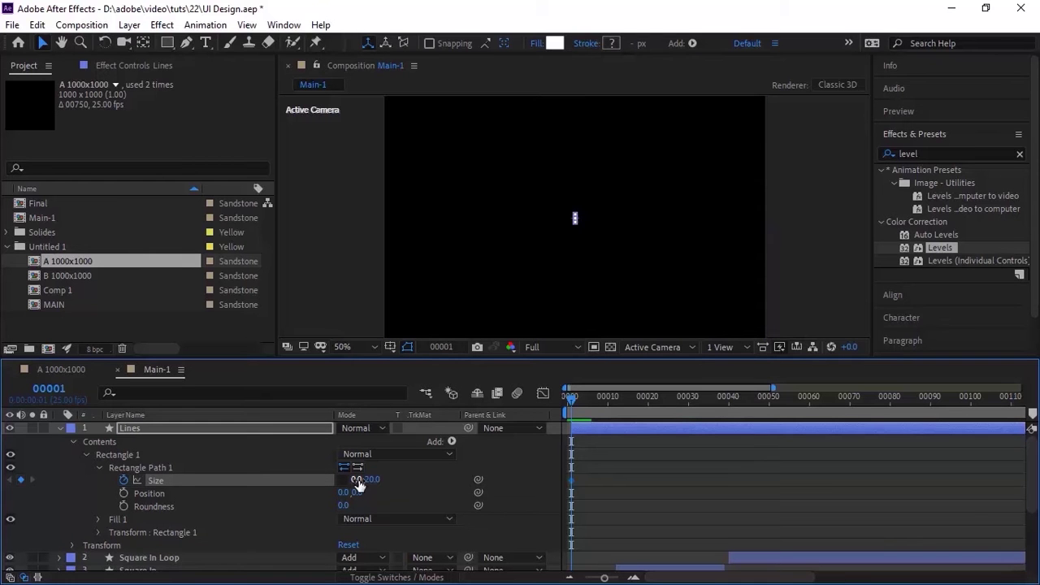
Step: Keyframe the Lines rectangle's Size at 100, 2.5 on frame 21 and review and accept that keyframe's velocity settings
click(49, 388)
text(21)
key(Return)
click(354, 479)
text(100)
key(Tab)
text(2.5)
key(Return)
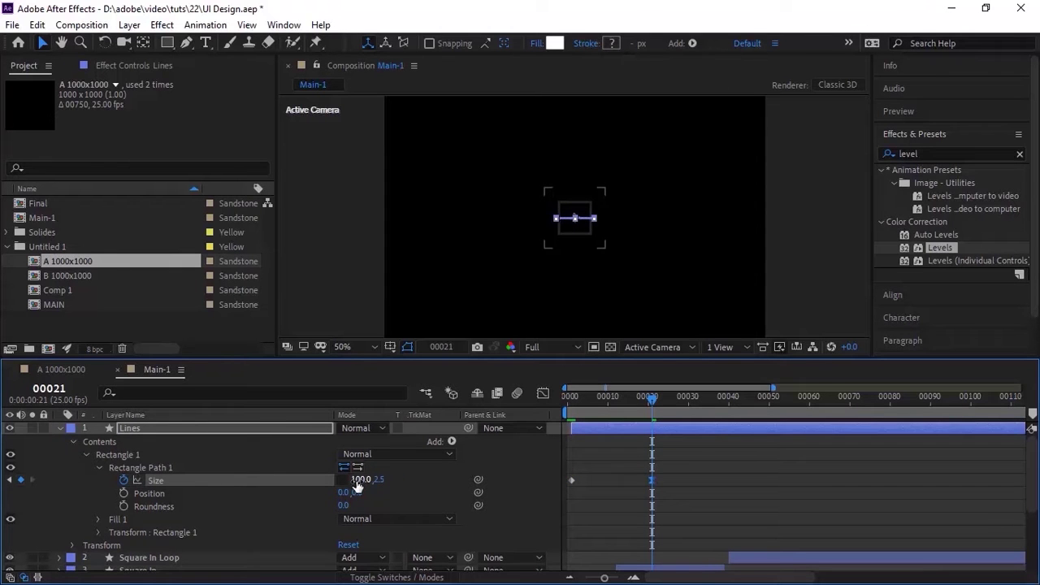
right_click(652, 480)
click(715, 452)
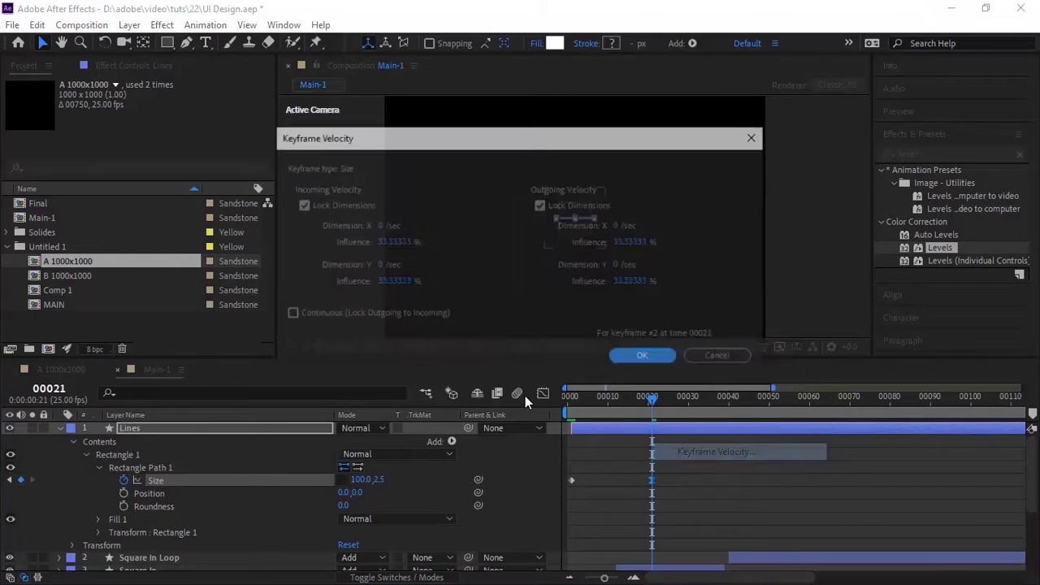
key(Return)
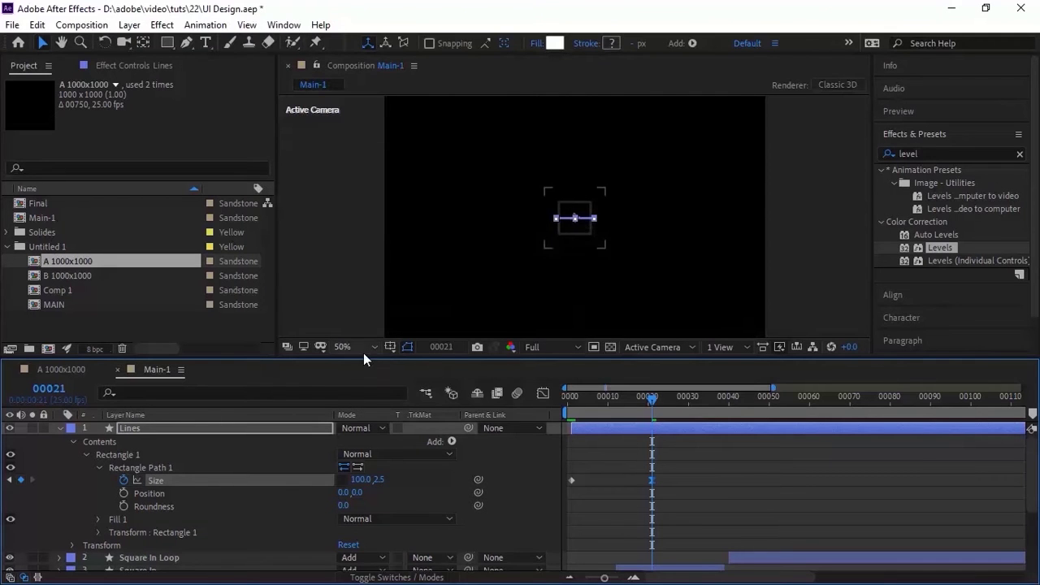
Step: Set the Lines layer's blending mode to Add and make it a 3D layer
click(358, 428)
click(398, 253)
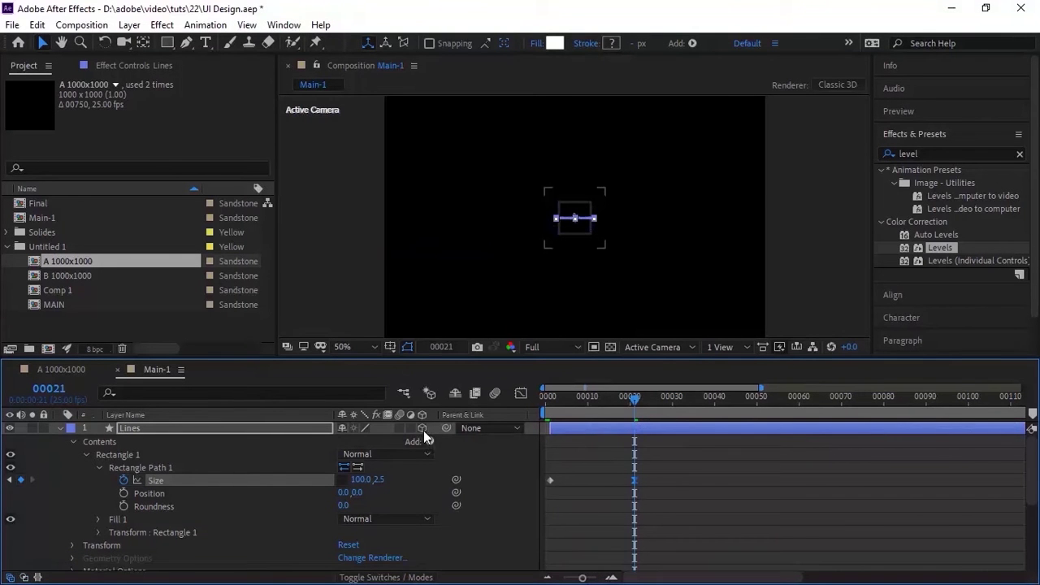
Step: Keyframe the Lines rectangle's white fill Color on frame 8
click(98, 467)
click(99, 480)
click(49, 389)
text(8)
key(Return)
click(123, 519)
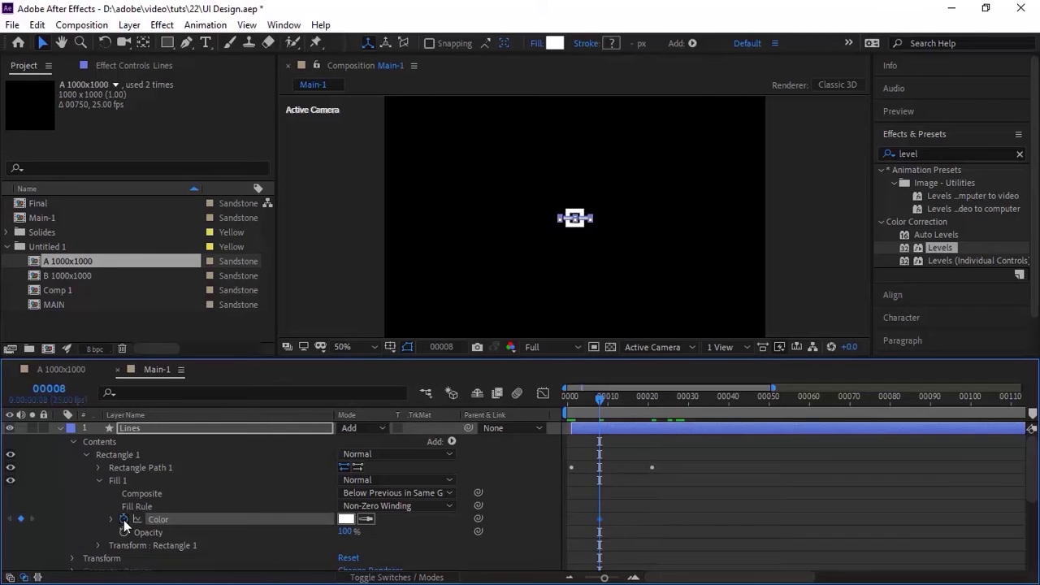
Step: Keyframe the rectangle's fill Color at 20% brightness on frame 12
key(Page_Down)
key(Page_Down)
key(Page_Down)
key(Page_Down)
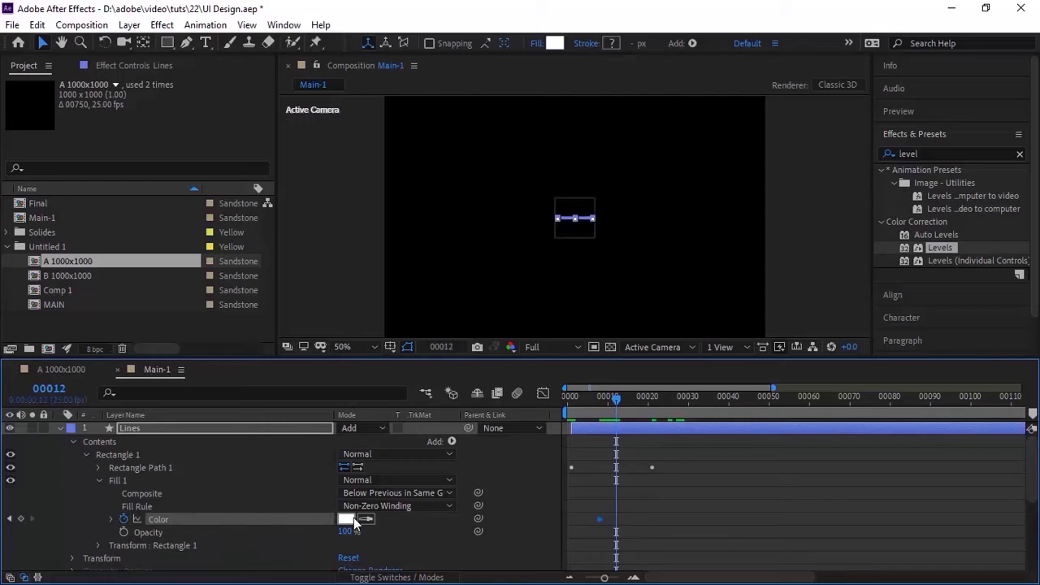
click(345, 519)
click(325, 241)
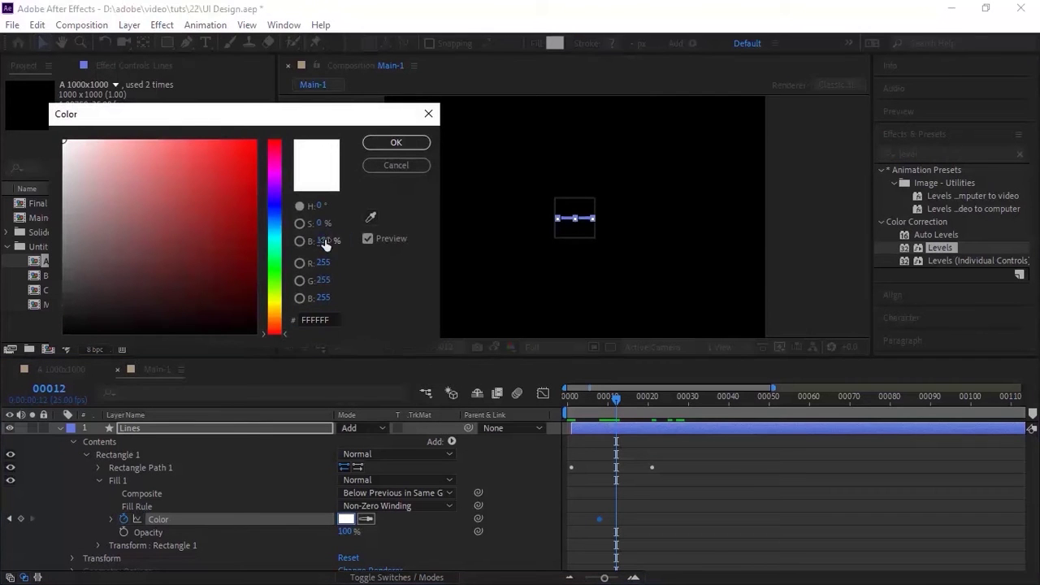
text(20)
key(Return)
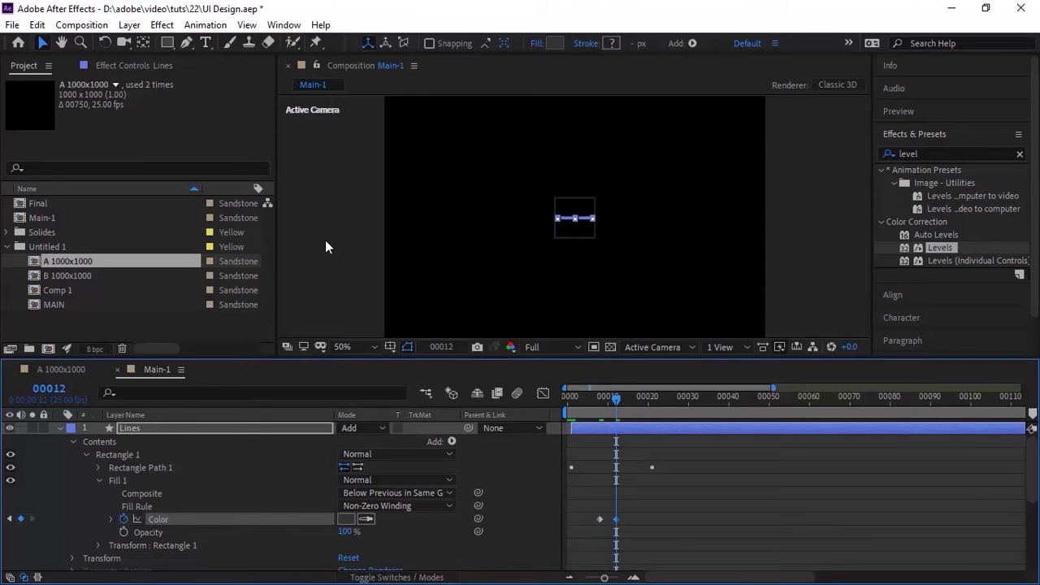
Step: Keyframe the rectangle's fill Color with a changed brightness on frame 15
key(Page_Down)
key(Page_Down)
key(Page_Down)
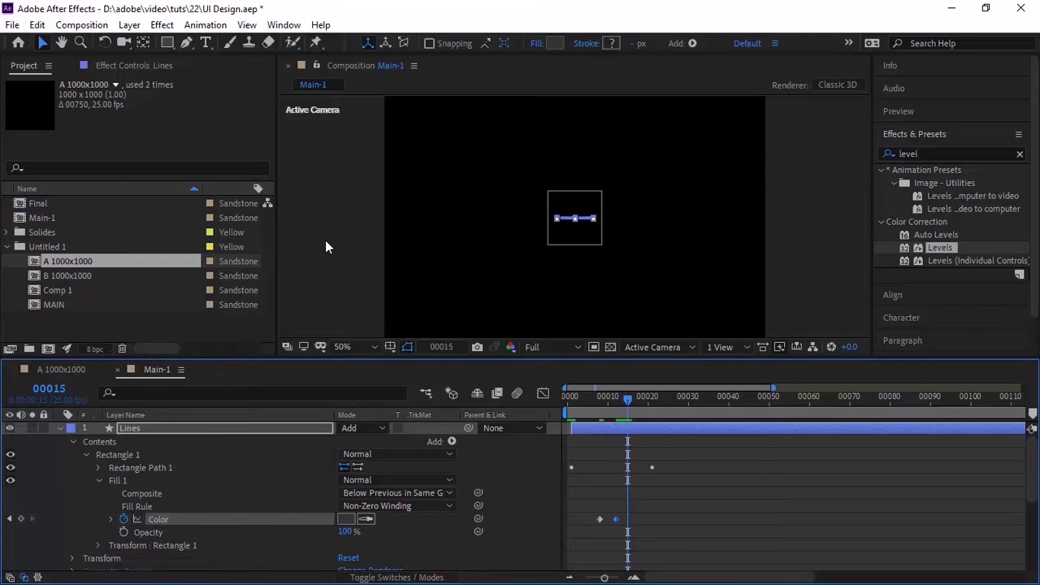
click(345, 519)
click(323, 240)
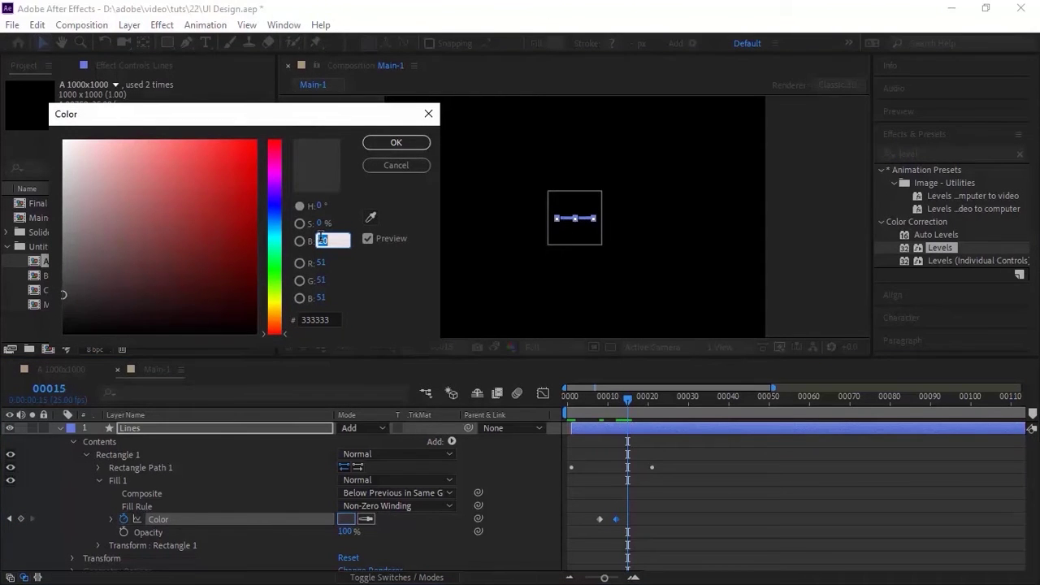
key(Return)
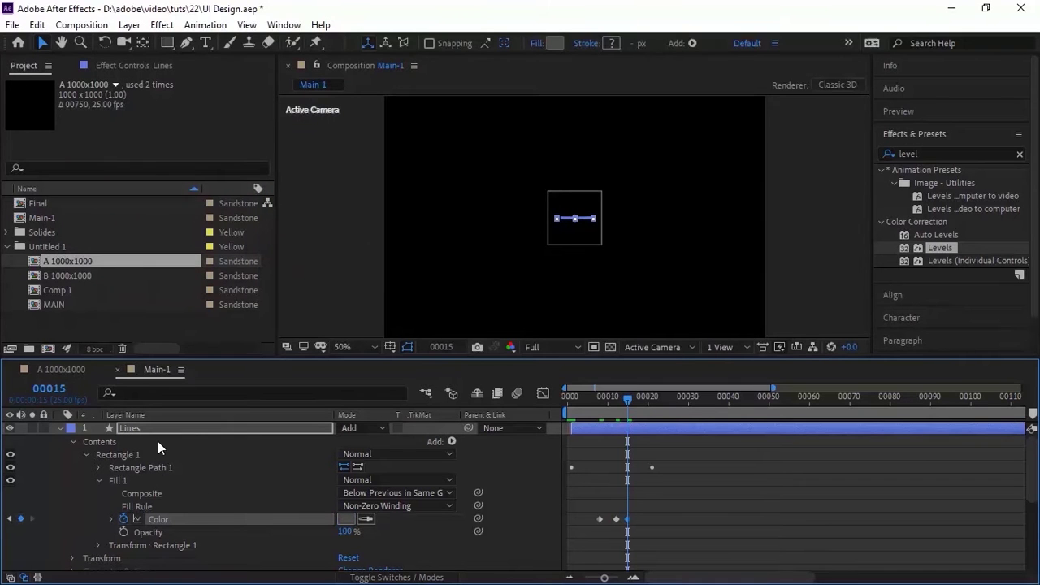
Step: Add a fill Color keyframe holding the current colour on frame 19 and collapse Fill 1
key(Page_Down)
key(Page_Down)
key(Page_Down)
key(Page_Down)
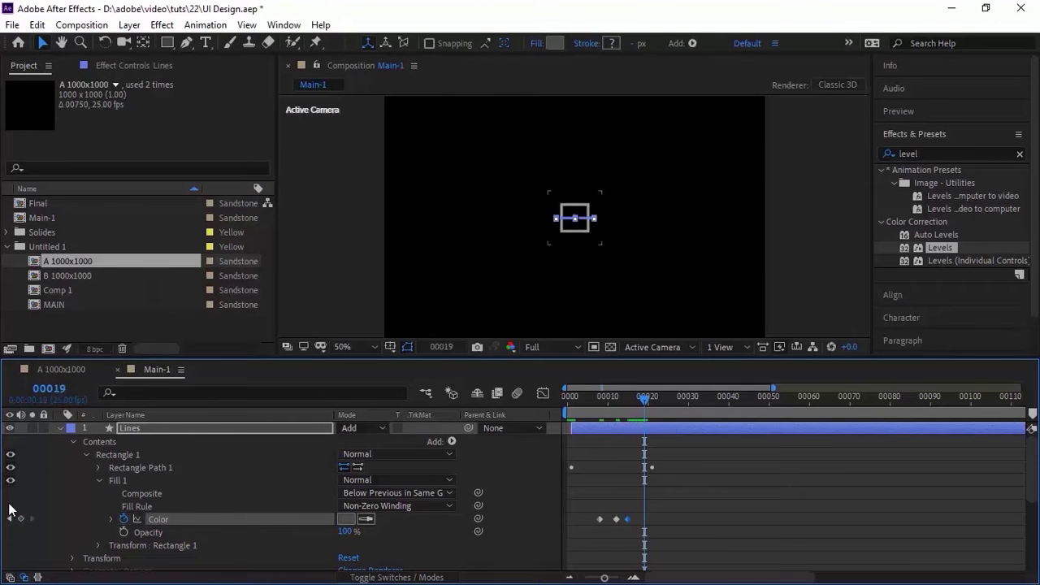
click(20, 520)
click(98, 480)
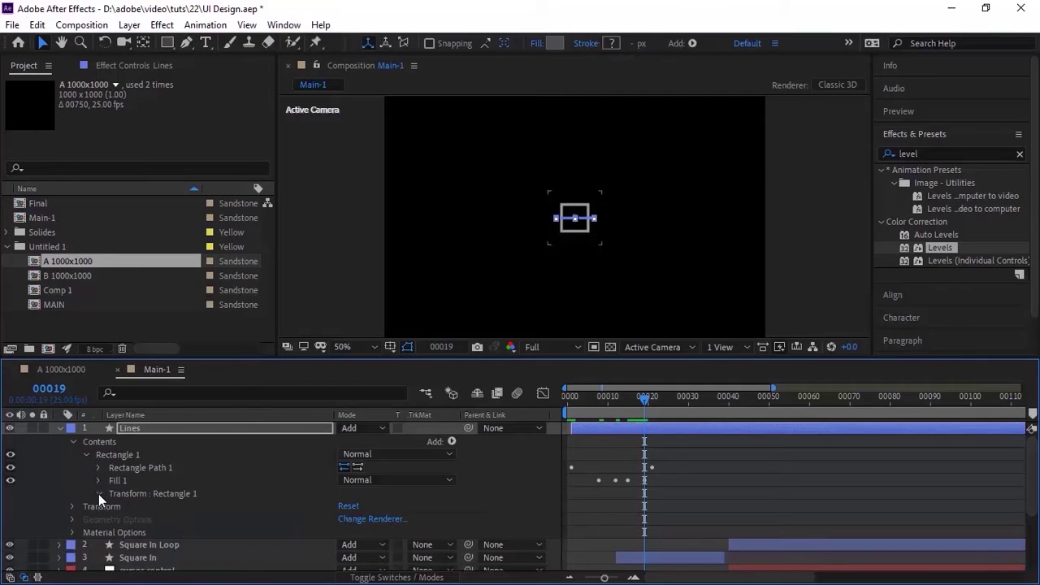
Step: Keyframe Rectangle 1's Anchor Point at 0, 0 on frame 1
click(98, 494)
click(49, 388)
text(1)
key(Return)
click(124, 486)
Step: Keyframe Rectangle 1's Anchor Point at -250, 0 on frame 28
click(40, 389)
text(28)
key(Return)
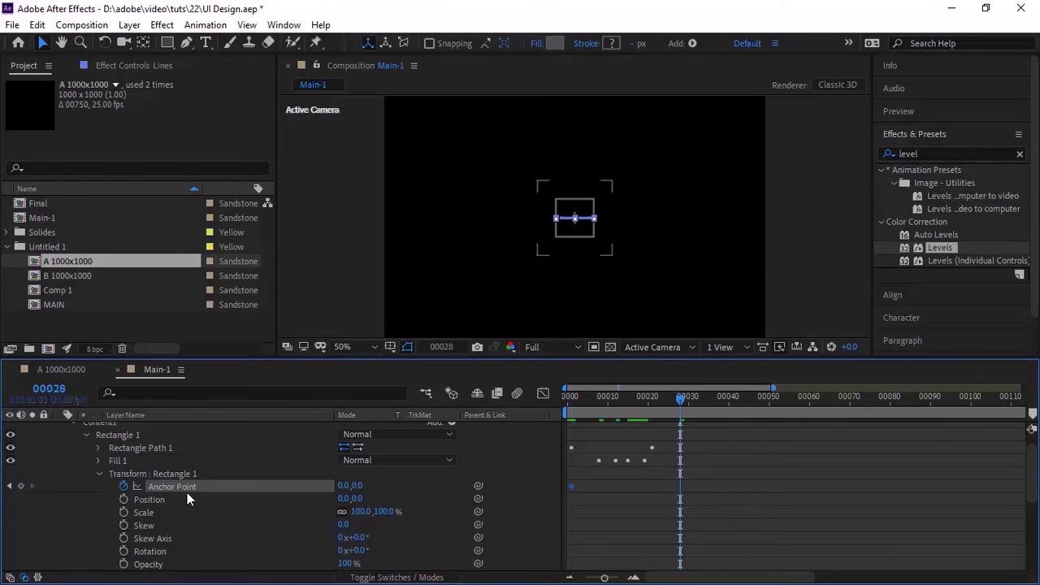
click(349, 485)
text(-250)
key(Return)
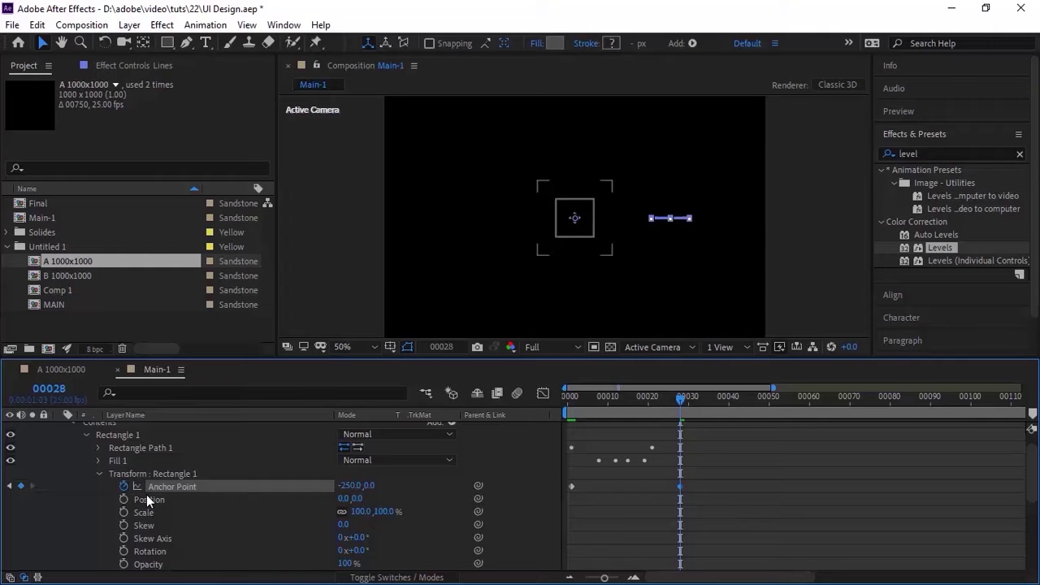
Step: Set Rectangle 1's Rotation to -135°
click(359, 551)
text(-135)
key(Return)
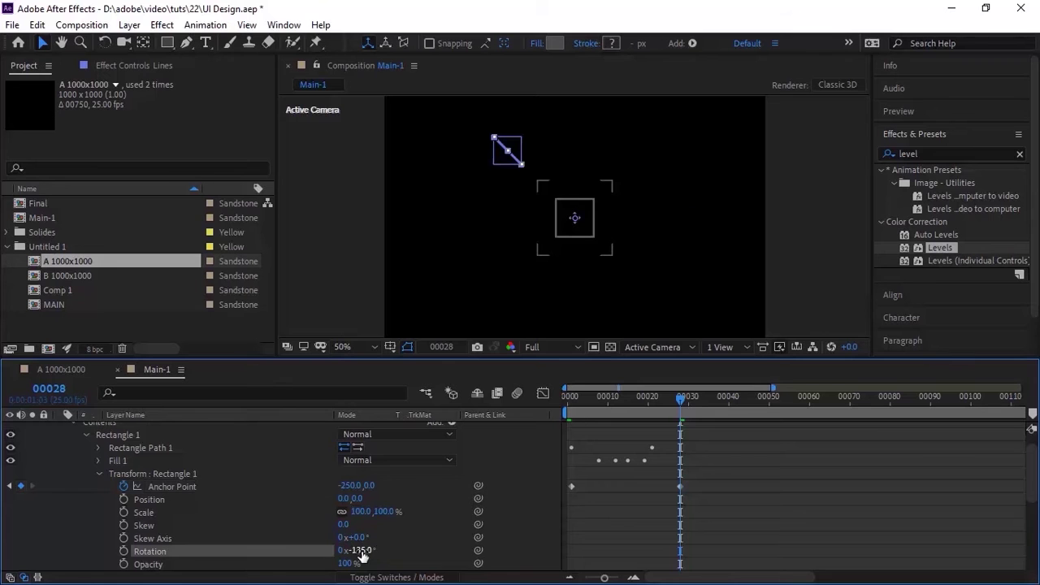
Step: Collapse the Lines layer's properties and preview the composition from frame 0
key(Home)
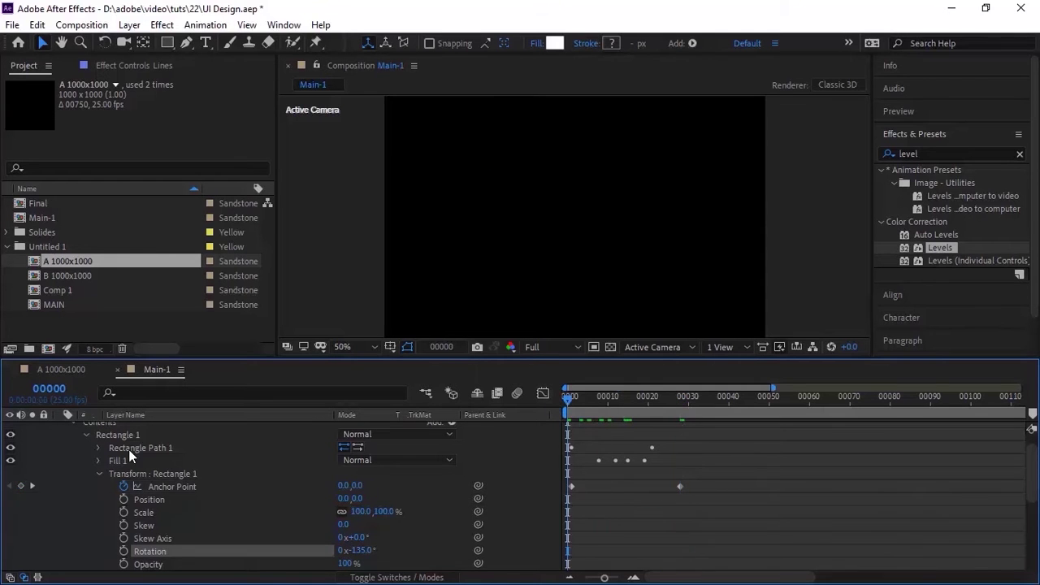
click(98, 475)
click(85, 434)
click(73, 423)
scroll(65, 453, up, 1)
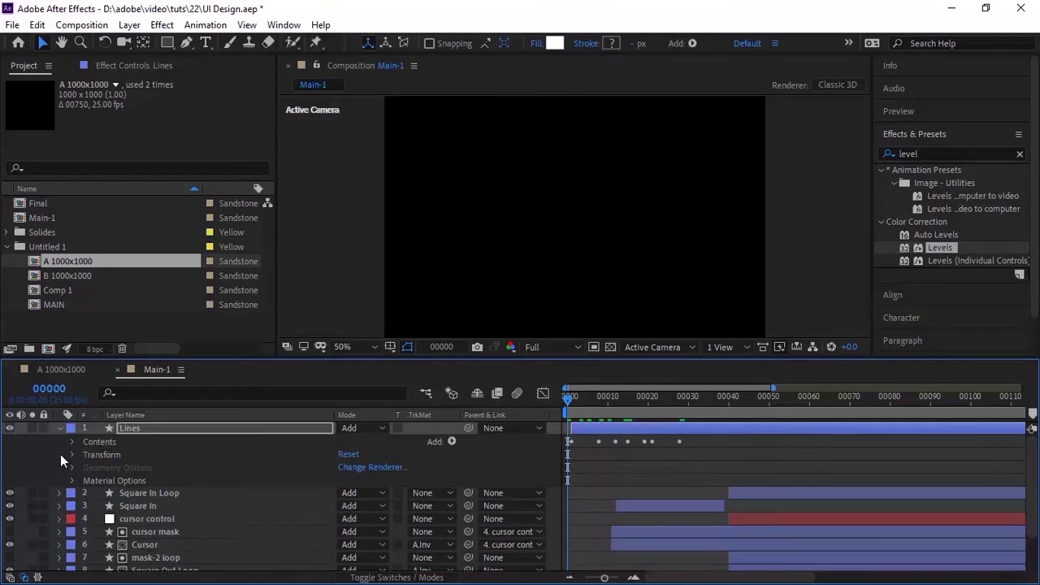
click(59, 428)
click(306, 569)
key(space)
Step: Duplicate Rectangle 1 within Lines and rotate the copy so its line sits at the lower-left corner around the centre
click(59, 428)
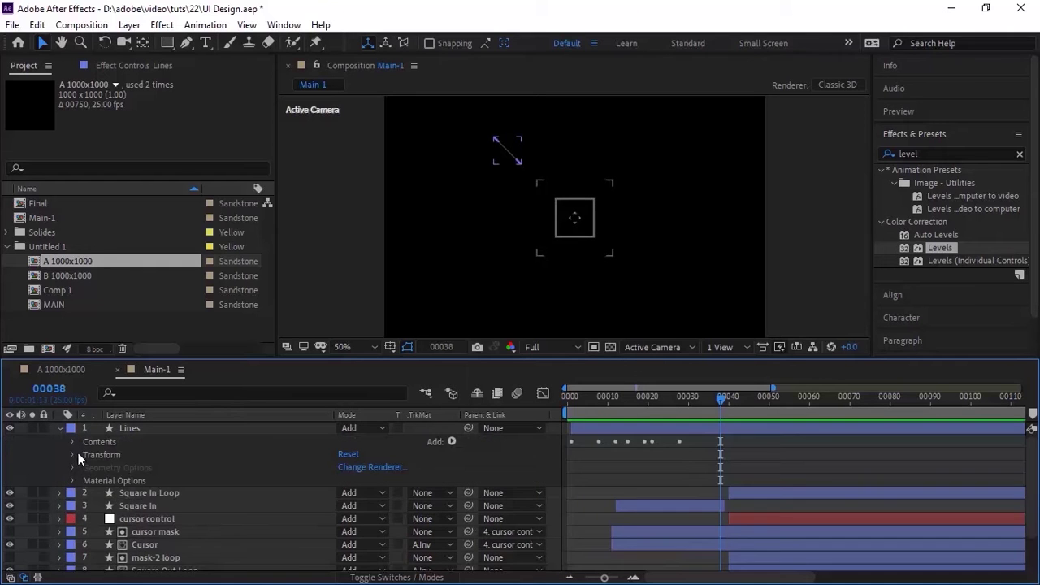
click(73, 441)
click(117, 456)
click(85, 454)
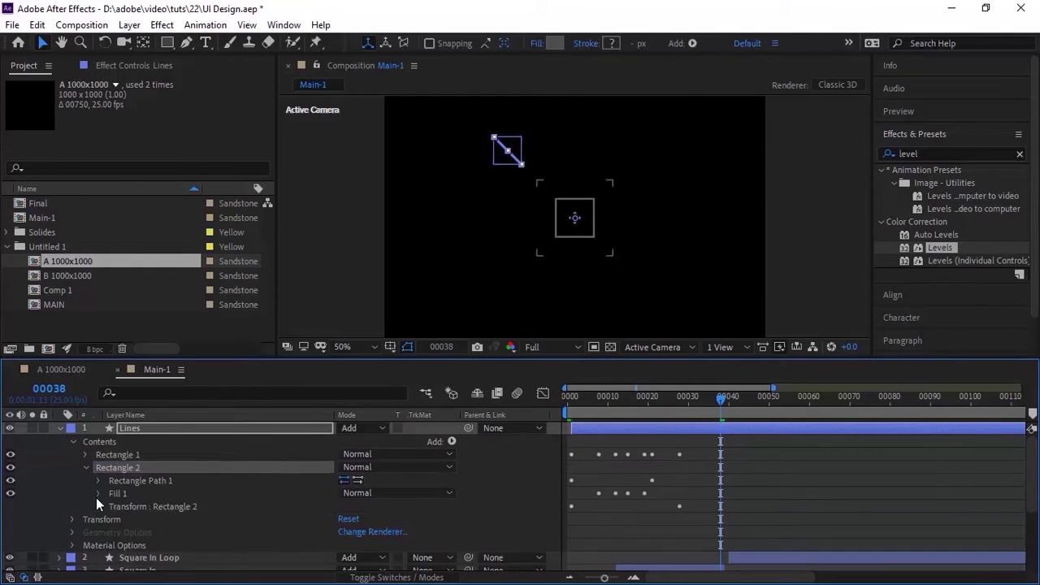
click(99, 507)
scroll(244, 529, down, 1)
click(360, 551)
key(Return)
click(99, 474)
click(86, 435)
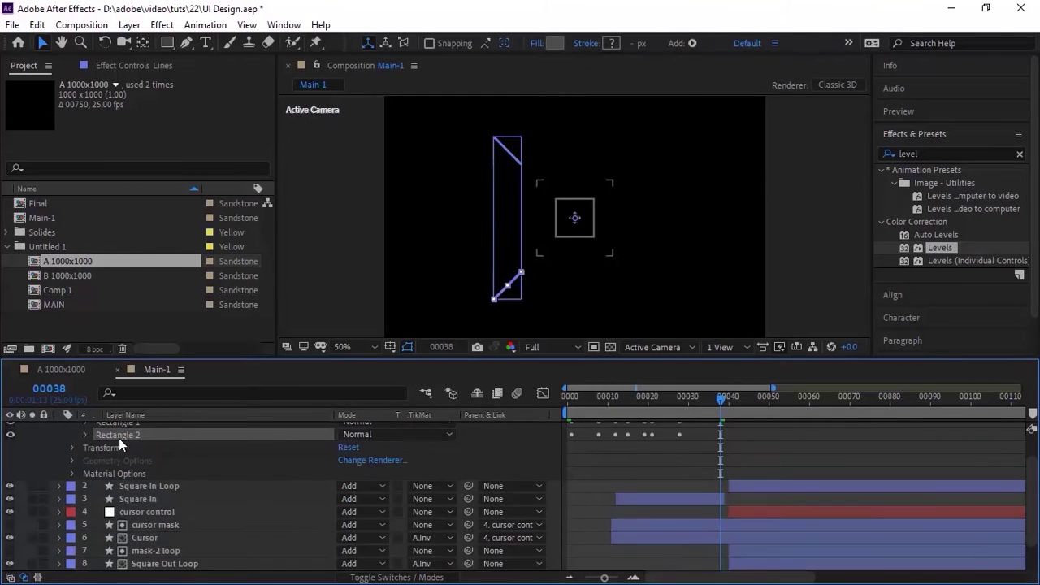
Step: Duplicate Rectangle 2, order the copy below it and set the copy's Rotation to 45°
key(ctrl+d)
drag(116, 437, 115, 452)
click(86, 448)
click(99, 488)
click(360, 551)
text(45)
key(Return)
click(99, 474)
click(86, 435)
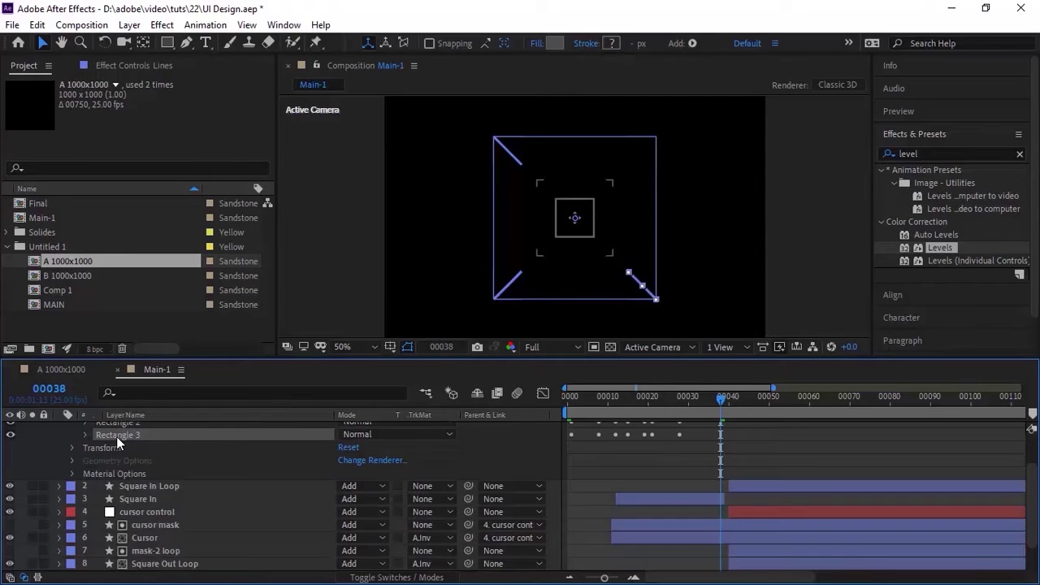
Step: Duplicate Rectangle 3, order the copy below it and set the copy's Rotation to -45°
key(ctrl+d)
drag(118, 436, 114, 453)
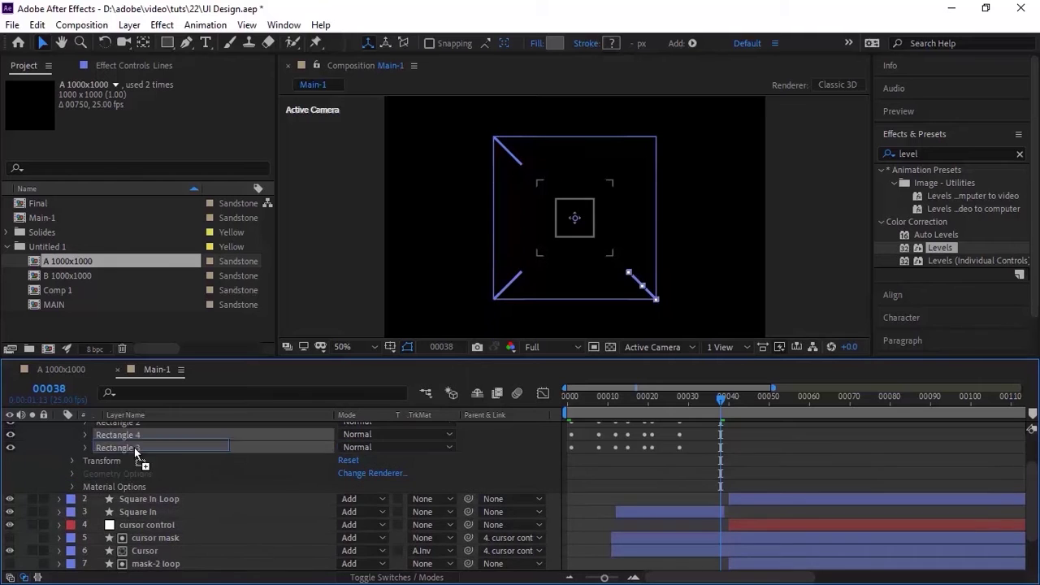
click(85, 447)
click(99, 487)
click(360, 552)
text(135)
key(Return)
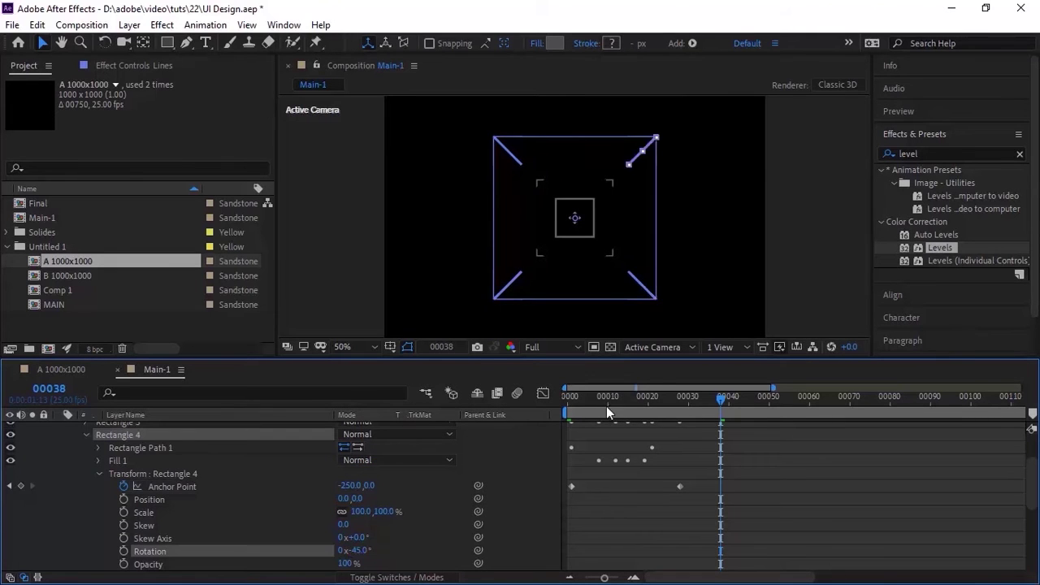
Step: Collapse Rectangle 4 and preview the four animated lines from frame 0
key(Home)
click(86, 435)
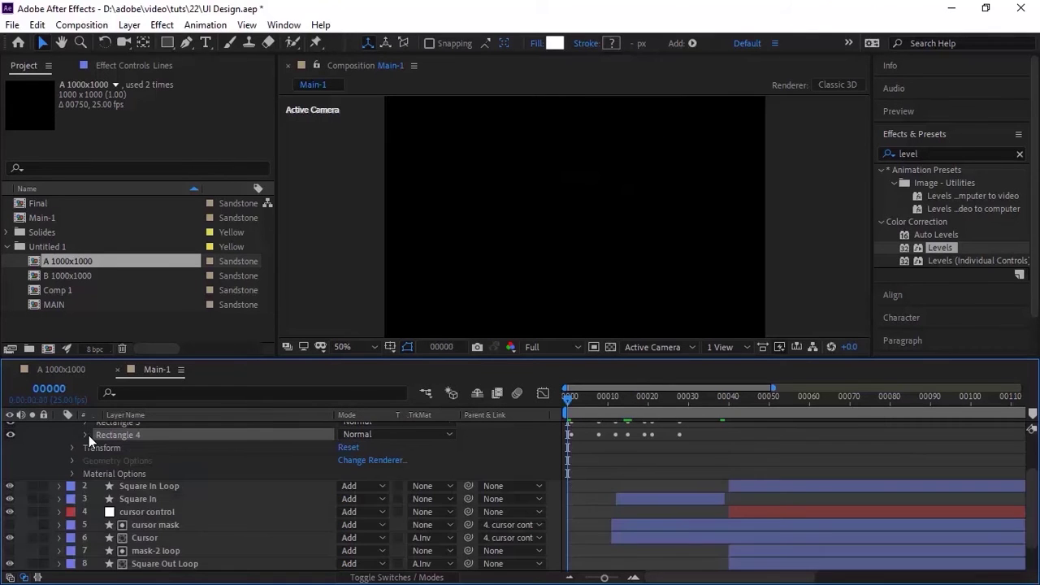
key(space)
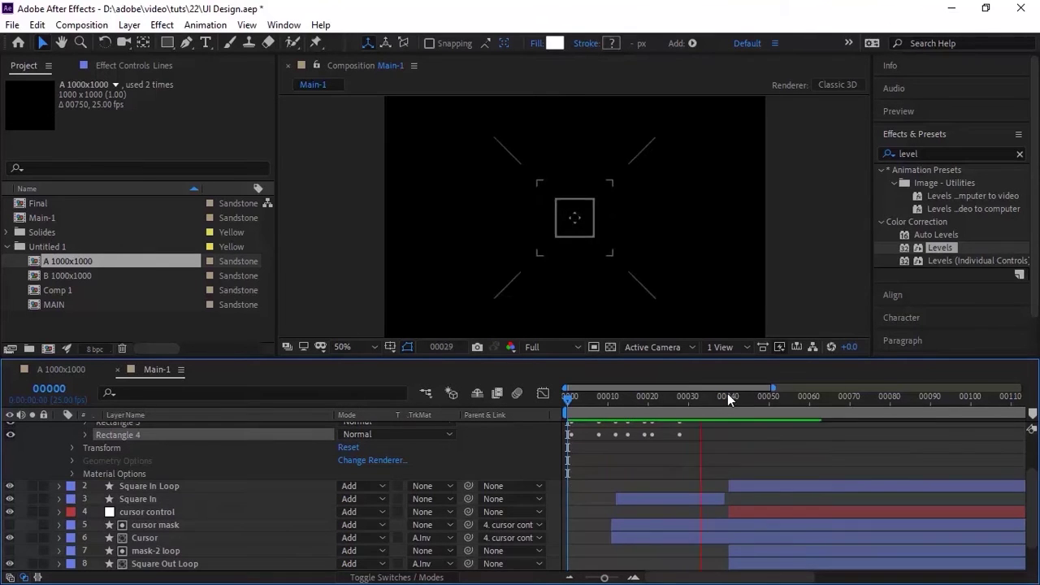
key(space)
key(space)
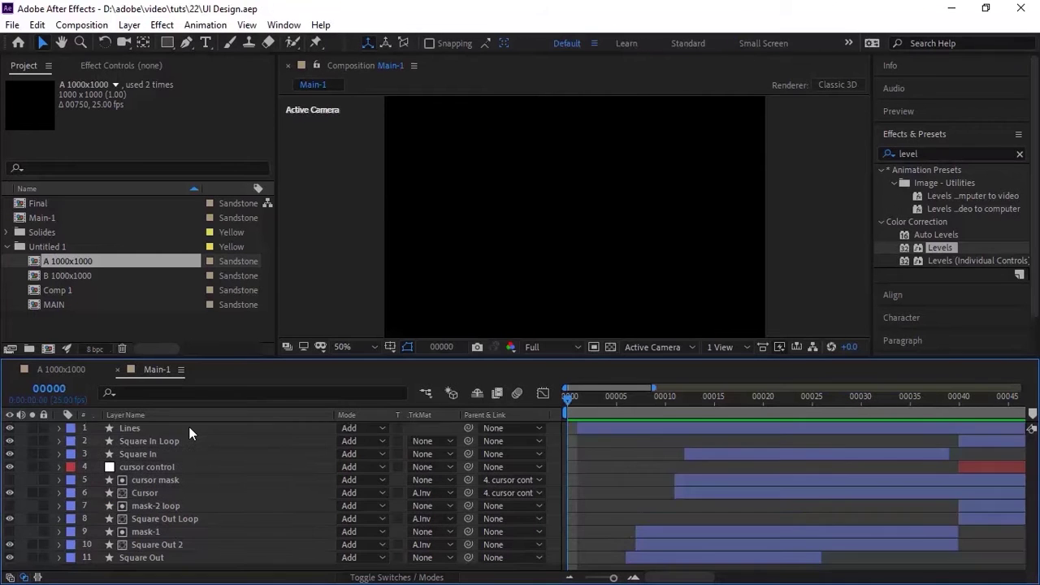
Step: Duplicate the Lines layer and rename the copy Lines Loop
click(189, 427)
key(ctrl+d)
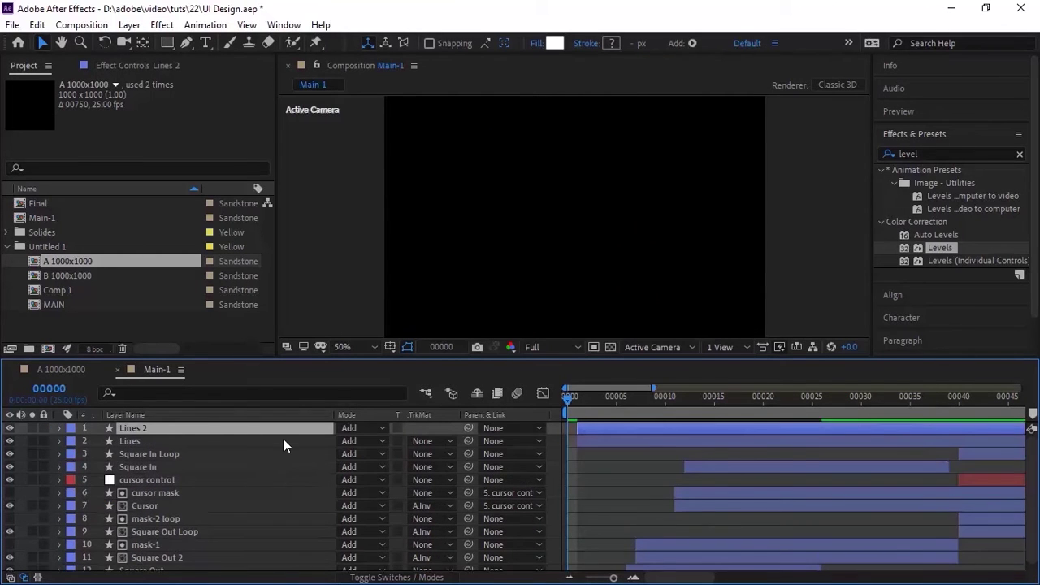
key(Return)
text(Lines Loop)
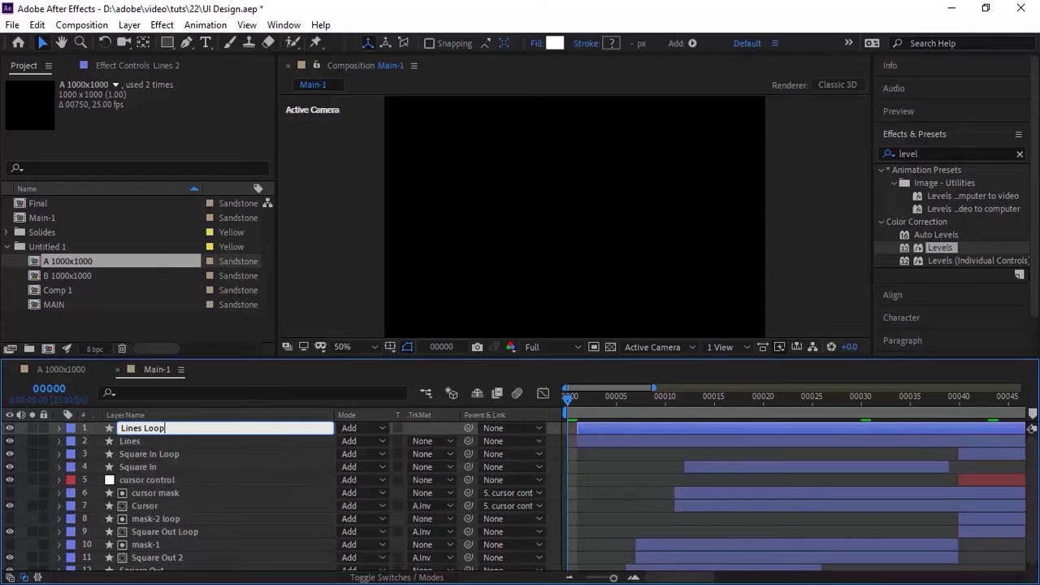
key(Return)
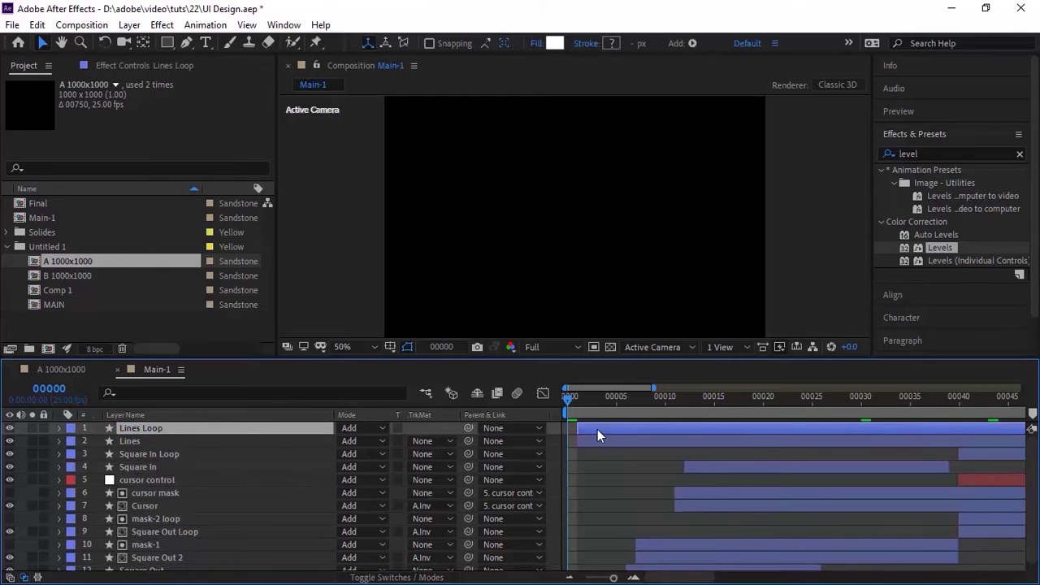
Step: Expand Rectangle 1's path in Lines Loop and clear its Size keyframes
click(58, 429)
click(73, 441)
click(84, 455)
click(97, 468)
click(142, 480)
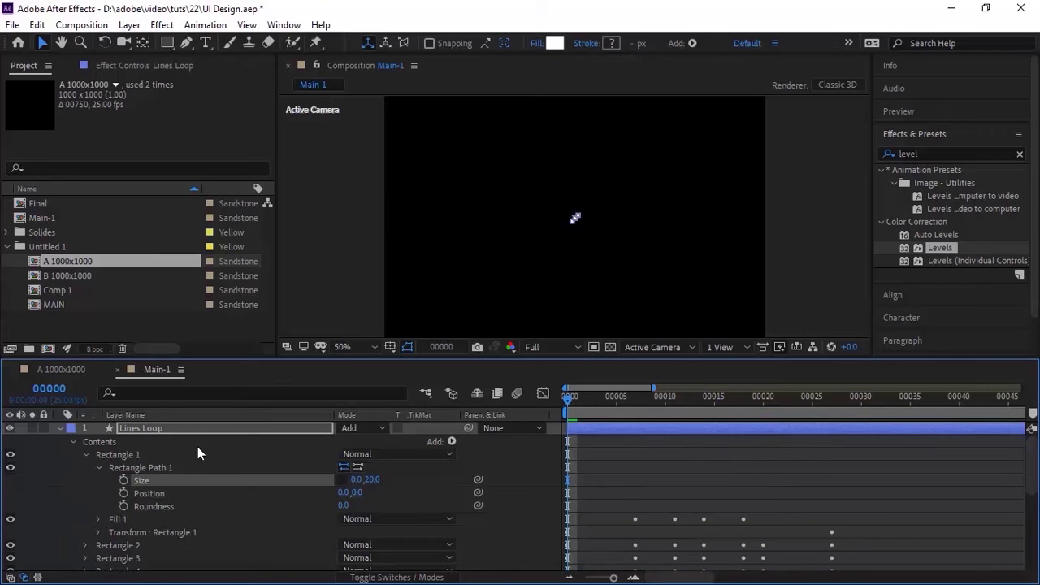
Step: Keyframe Rectangle 1's path Size at 0, 7 on frame 0 and 25, 7 on frame 8
click(122, 480)
click(373, 480)
text(7)
key(Return)
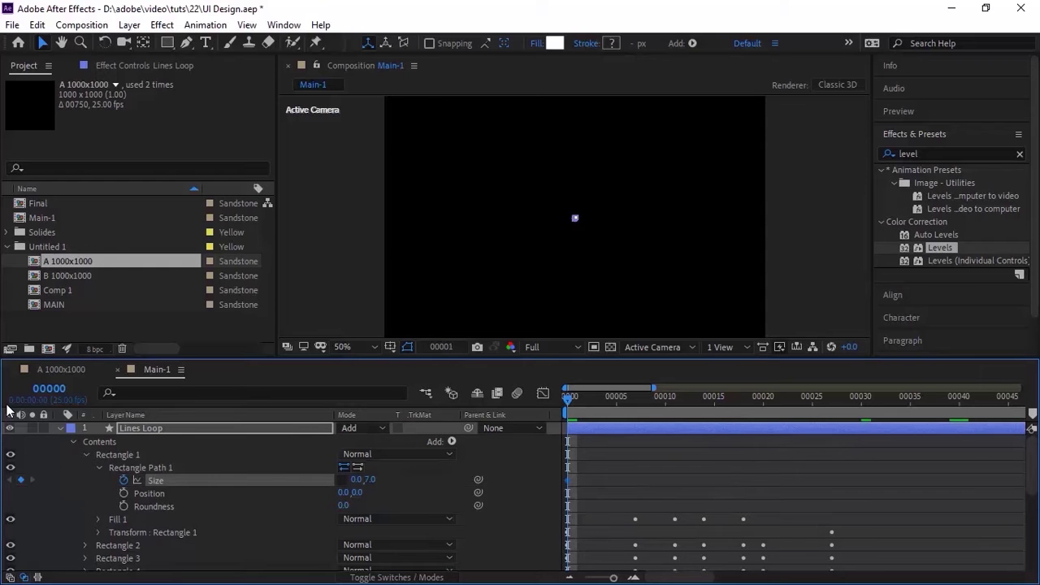
key(space)
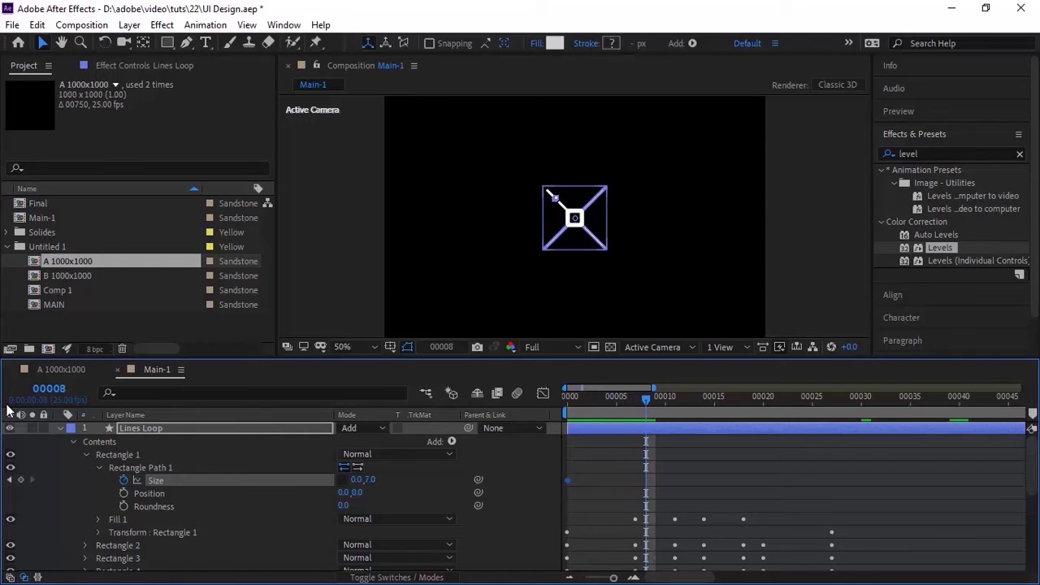
click(358, 480)
text(35)
key(Return)
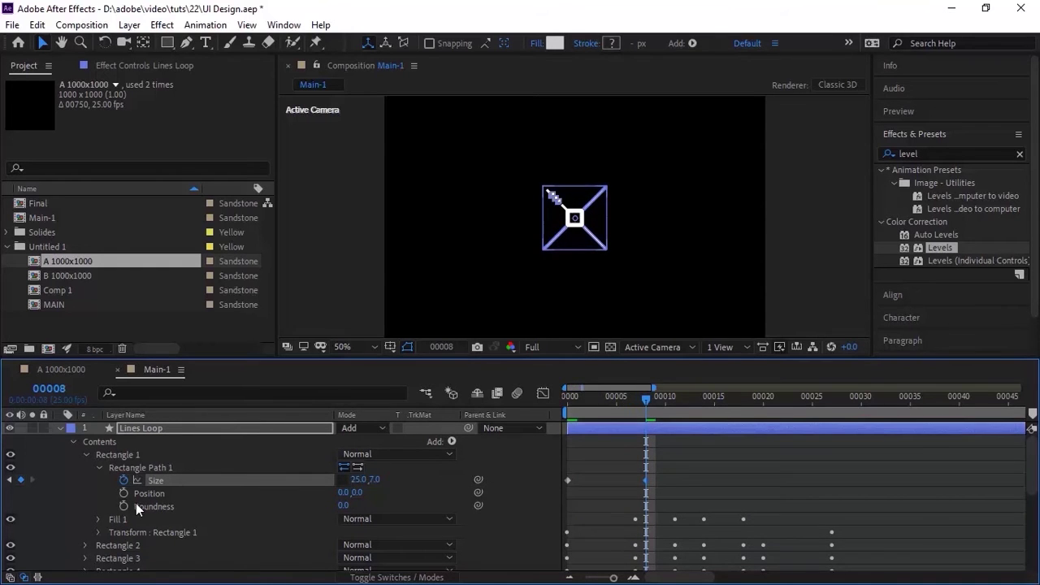
Step: Set Rectangle 1's Size width to 0 at frame 30 and add holding Size keyframes at frames 39 and 40
click(47, 390)
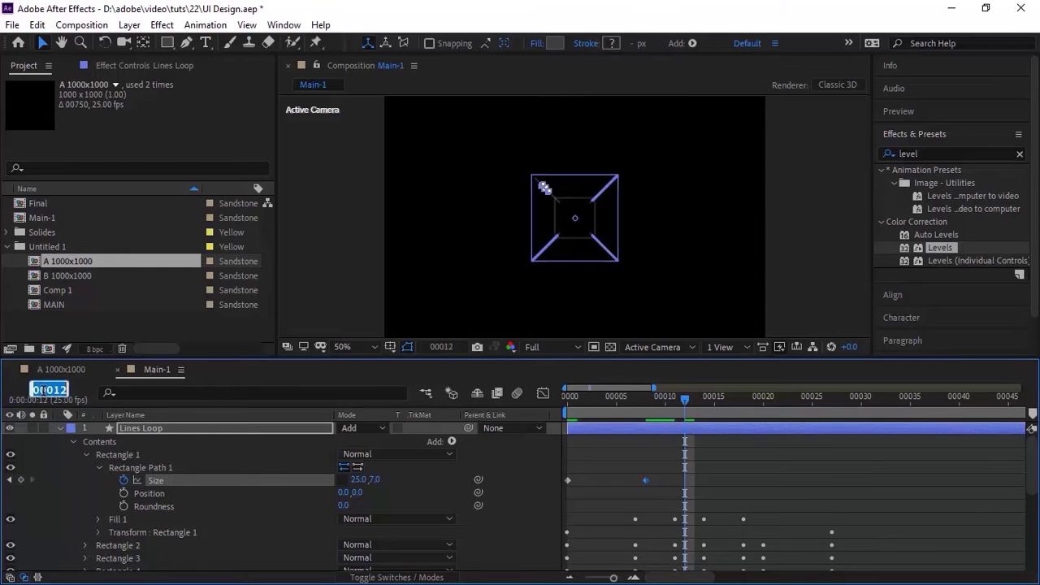
text(30)
key(Return)
click(357, 480)
text(0)
key(Return)
click(49, 390)
text(40)
key(Return)
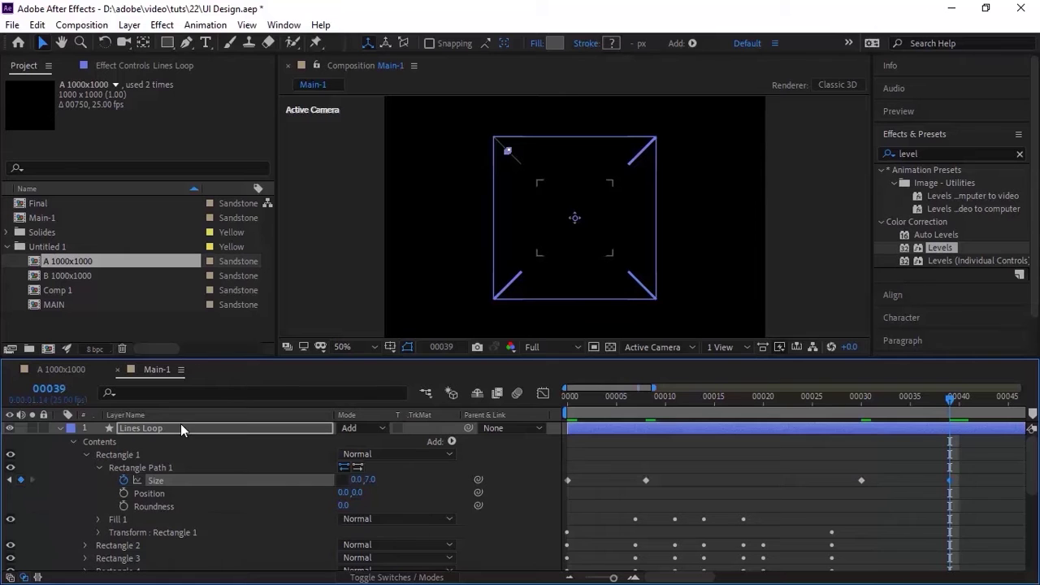
Step: Ease the Size keyframes at frames 30 and 39 and set their incoming velocity influence to 100%
click(800, 462)
drag(817, 453, 952, 504)
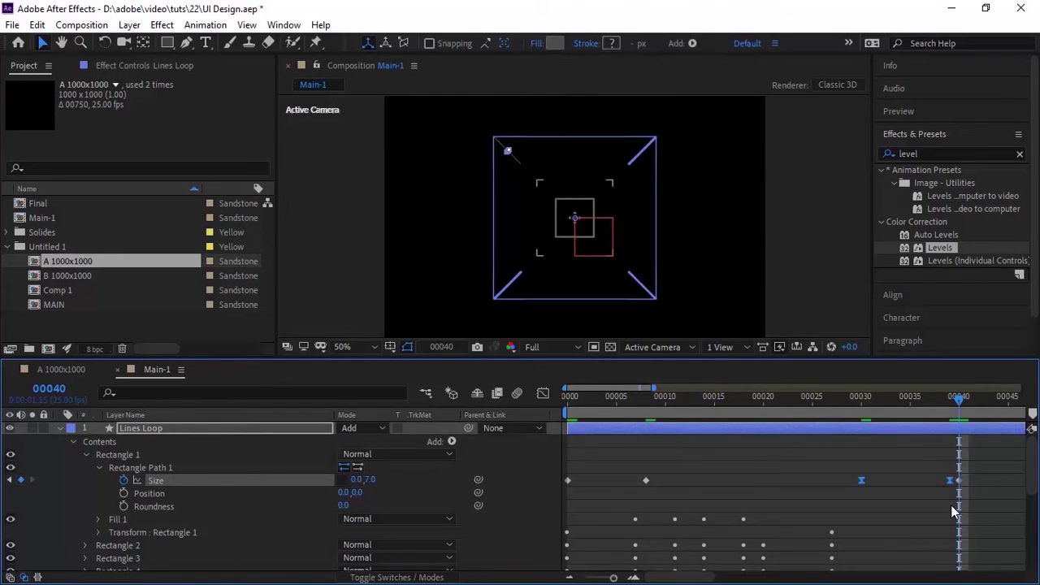
right_click(951, 482)
click(914, 452)
click(406, 242)
text(100)
key(Return)
Step: Add a loopOut() expression to Rectangle 1's Size property
alt+click(124, 480)
text(loo[)
key(BackSpace)
key(Down)
key(Down)
key(Down)
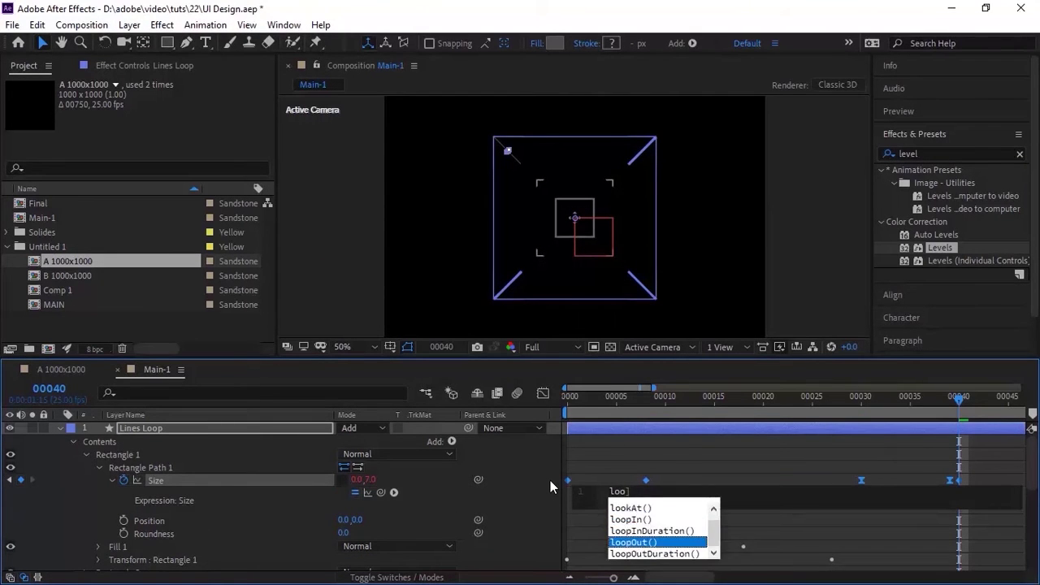
key(Return)
click(699, 499)
key(BackSpace)
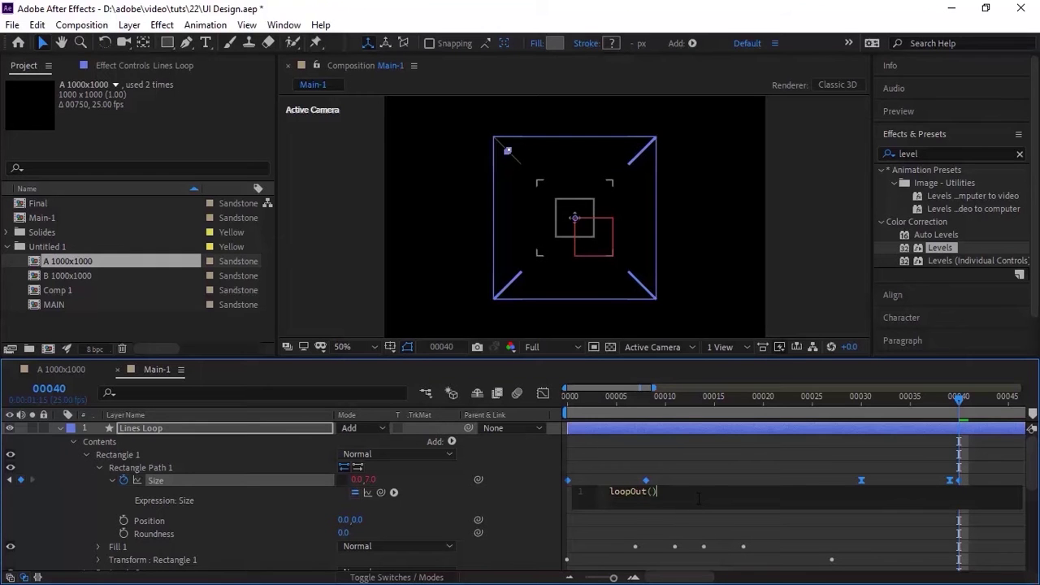
click(525, 520)
Step: Remove the color keyframes from Rectangle 1's Fill 1 and set its color to white (FFFFFF)
click(99, 467)
click(98, 480)
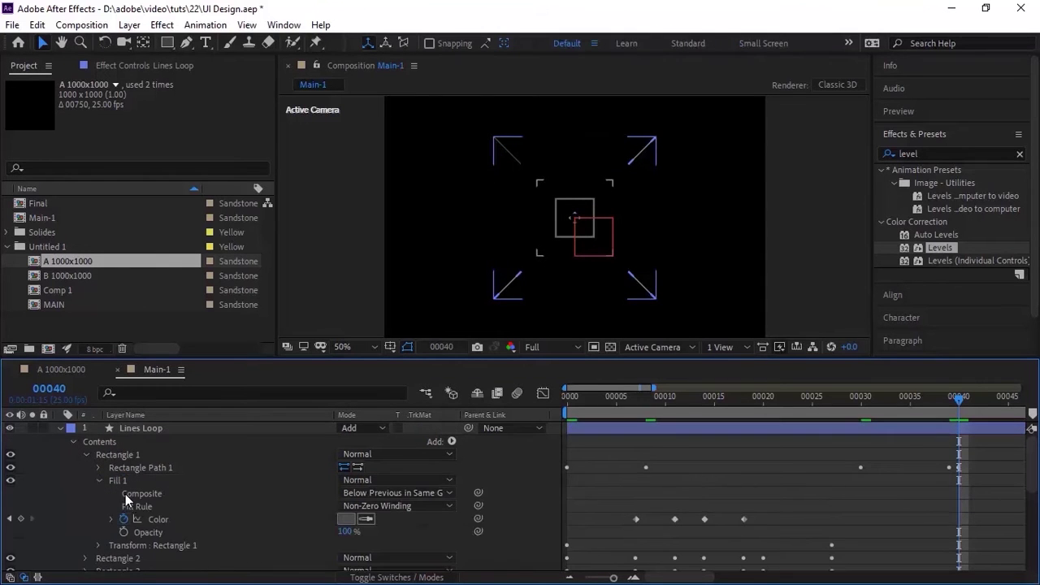
click(182, 516)
click(346, 519)
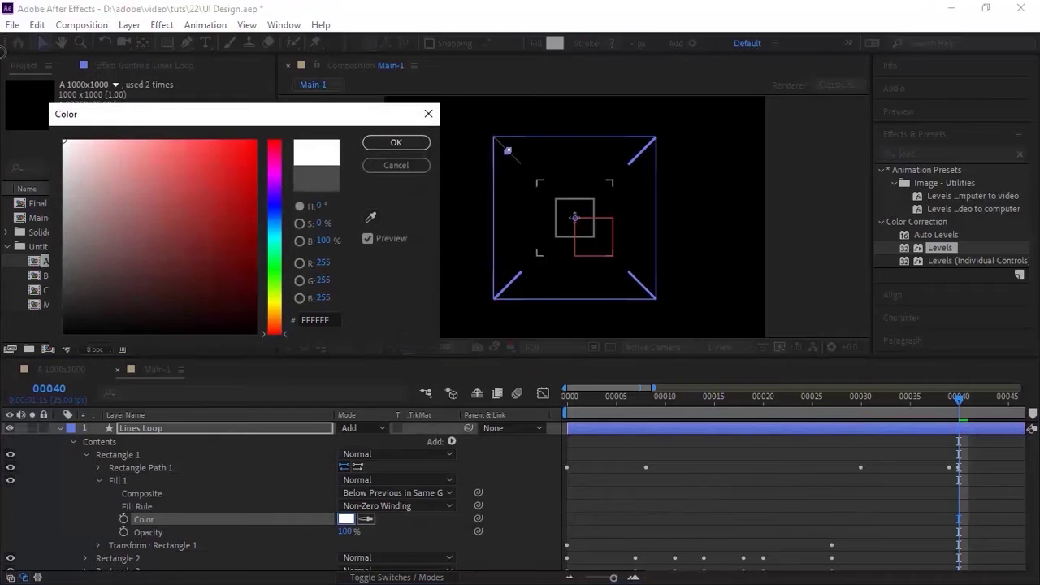
click(379, 140)
click(99, 481)
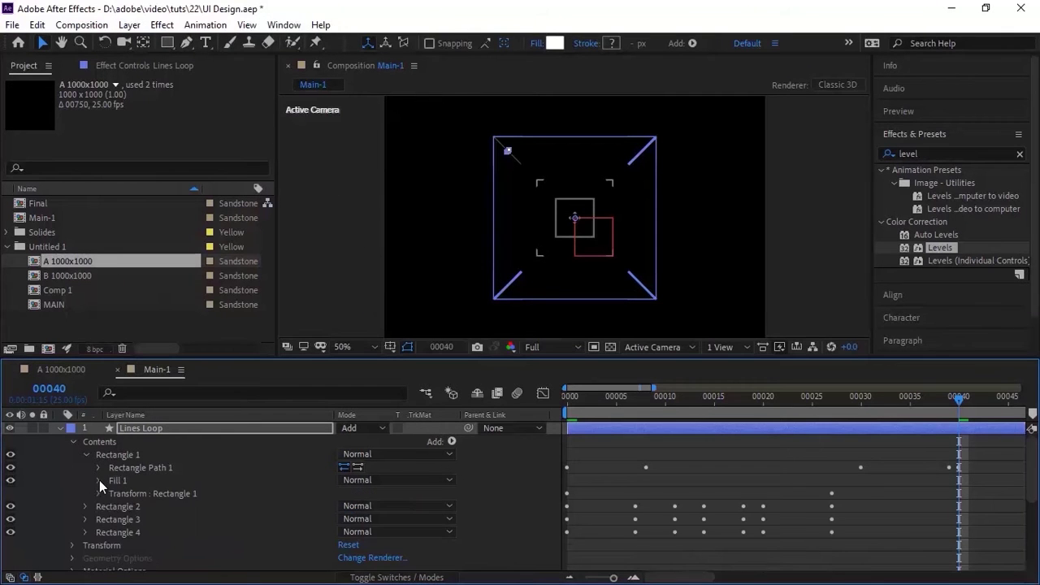
Step: Clear the Anchor Point keyframes of Rectangle 1's transform and add one of -194, 0 at frame 0
click(97, 493)
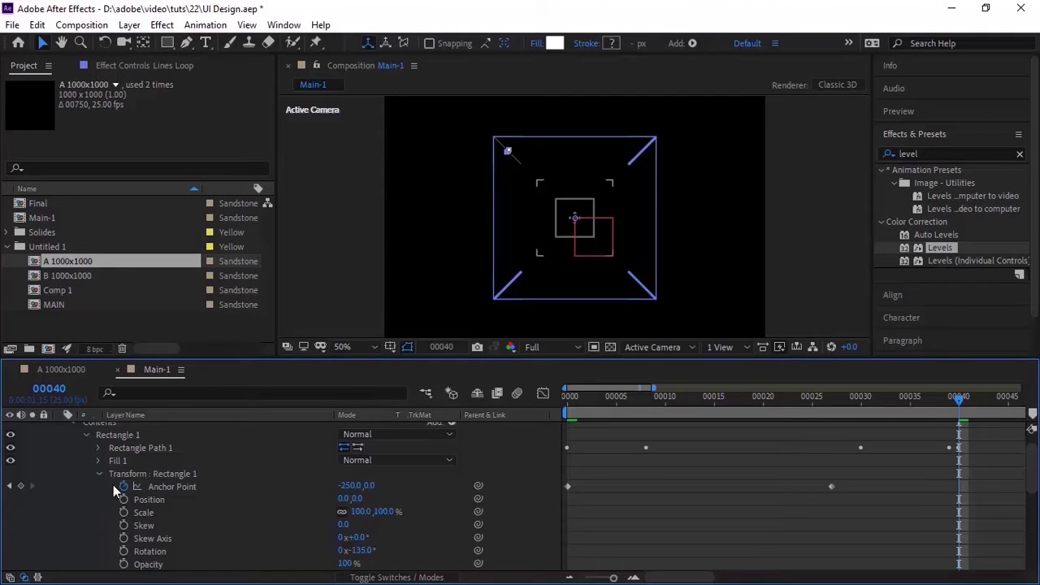
click(124, 486)
click(57, 388)
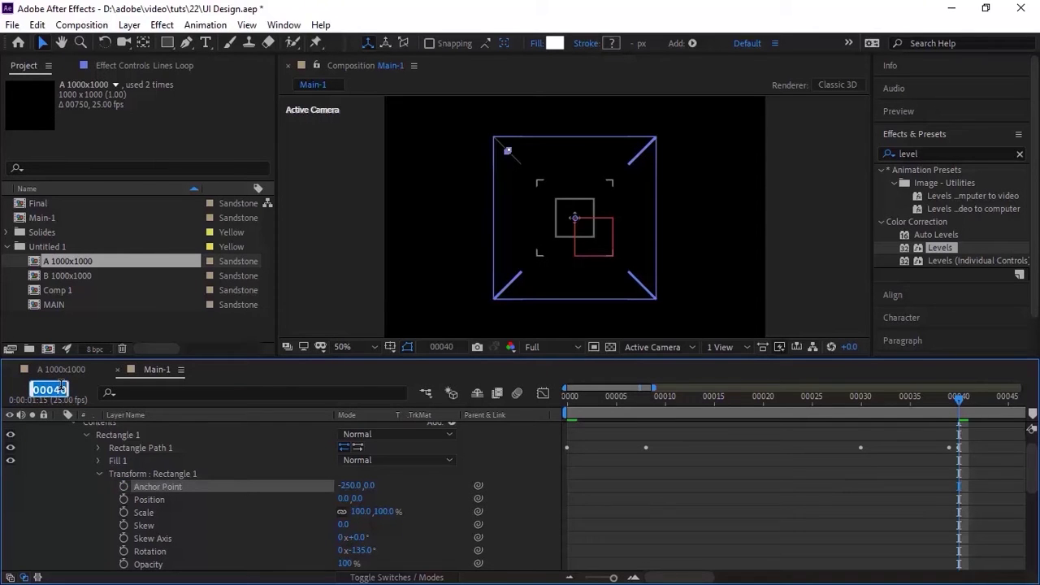
text(0)
key(Return)
click(356, 485)
text(-194)
key(Return)
click(124, 486)
Step: Set Rectangle 1's Anchor Point to -300, 0 at frame 30
click(51, 389)
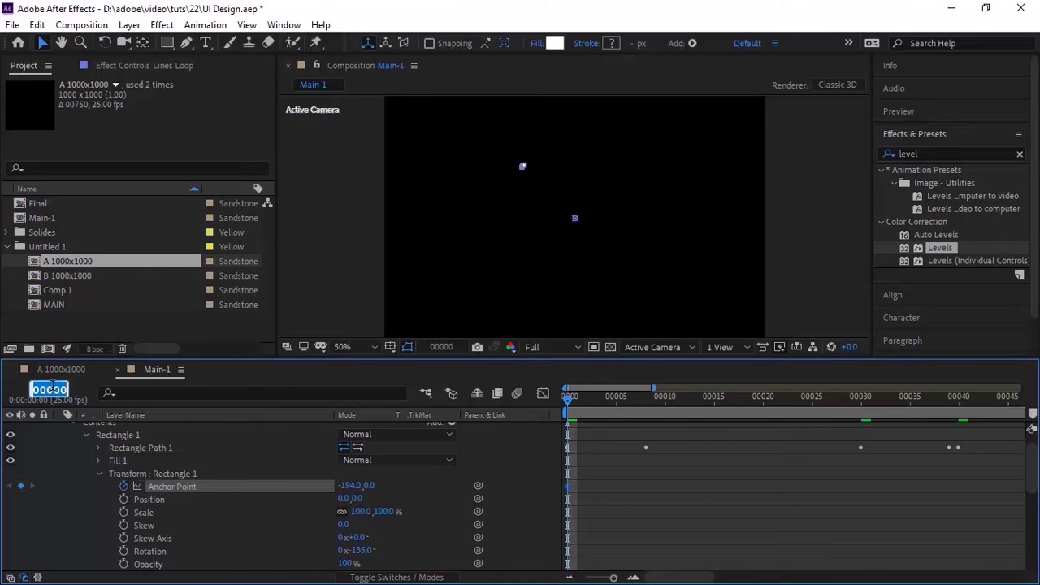
text(30)
key(Return)
click(351, 486)
text(-300)
key(Return)
Step: Add a holding Anchor Point keyframe at frame 39 and set the Anchor Point to -194, 0 at frame 40
click(52, 389)
text(39)
key(Return)
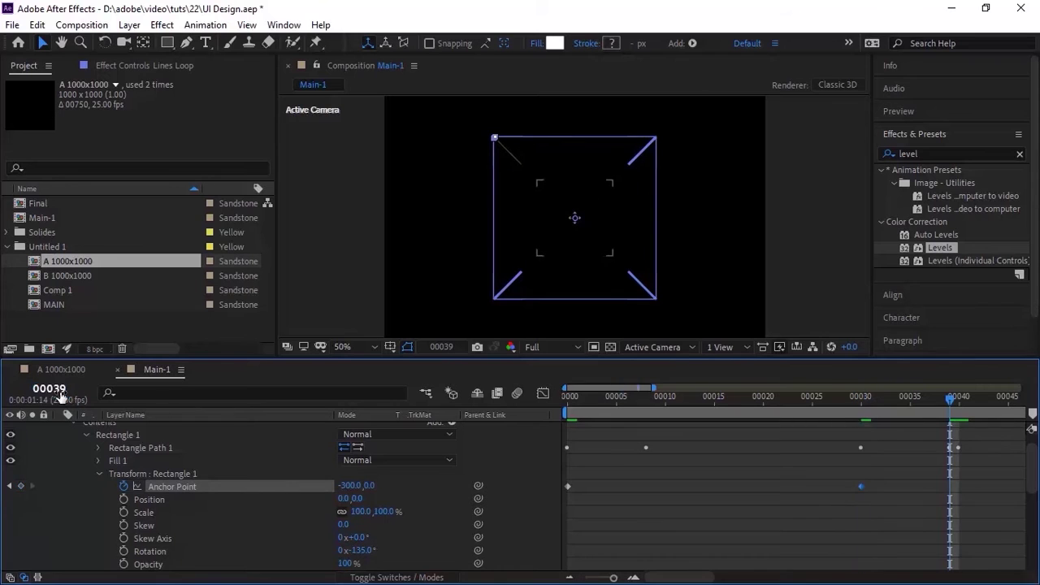
click(21, 486)
key(Page_Down)
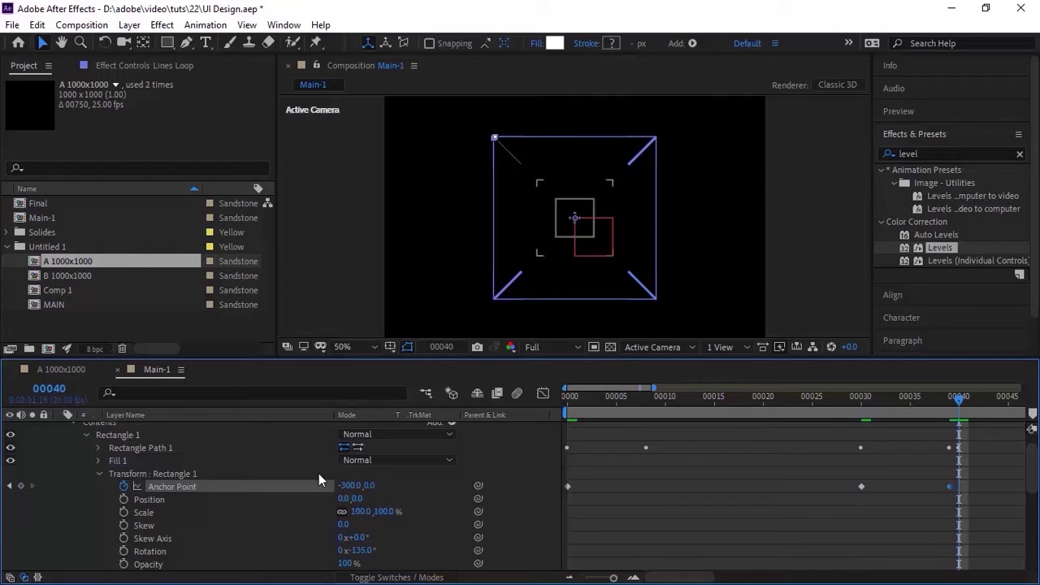
text(-194)
key(Return)
Step: Ease the Anchor Point keyframes at frames 30 and 39 and set their incoming velocity influence to 10%
drag(837, 464, 952, 509)
right_click(952, 492)
click(959, 461)
key(Return)
right_click(949, 488)
click(921, 455)
click(410, 223)
text(10)
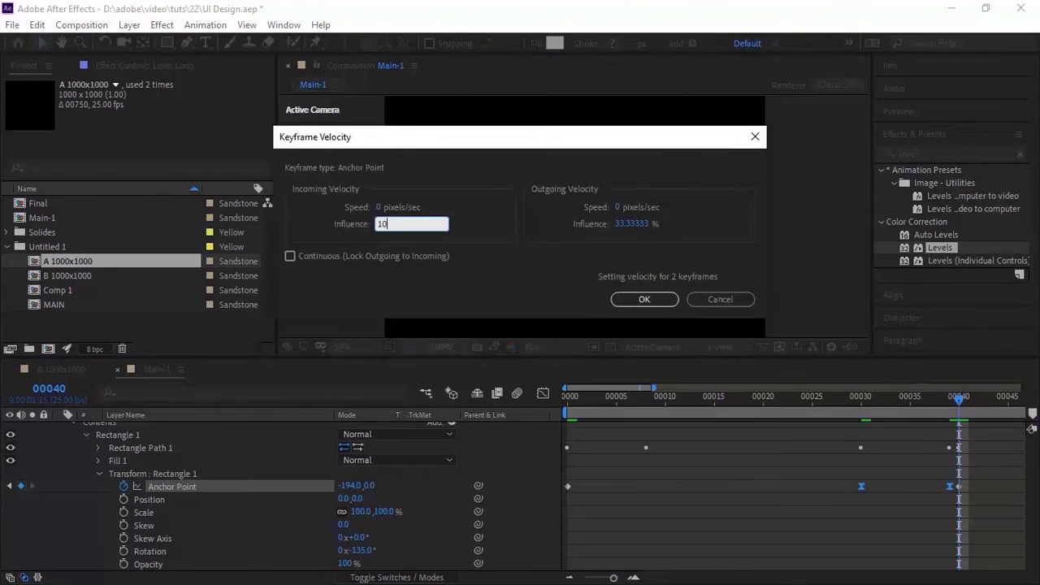
key(Return)
Step: Add a loopOut() expression to Rectangle 1's Anchor Point
alt+click(124, 486)
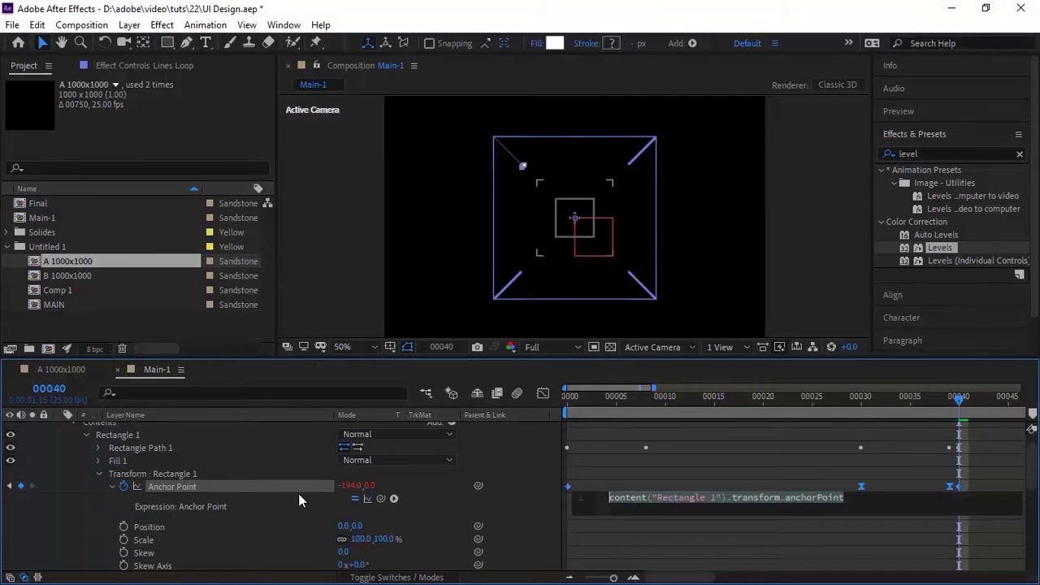
text(loop)
key(Down)
key(Down)
key(Return)
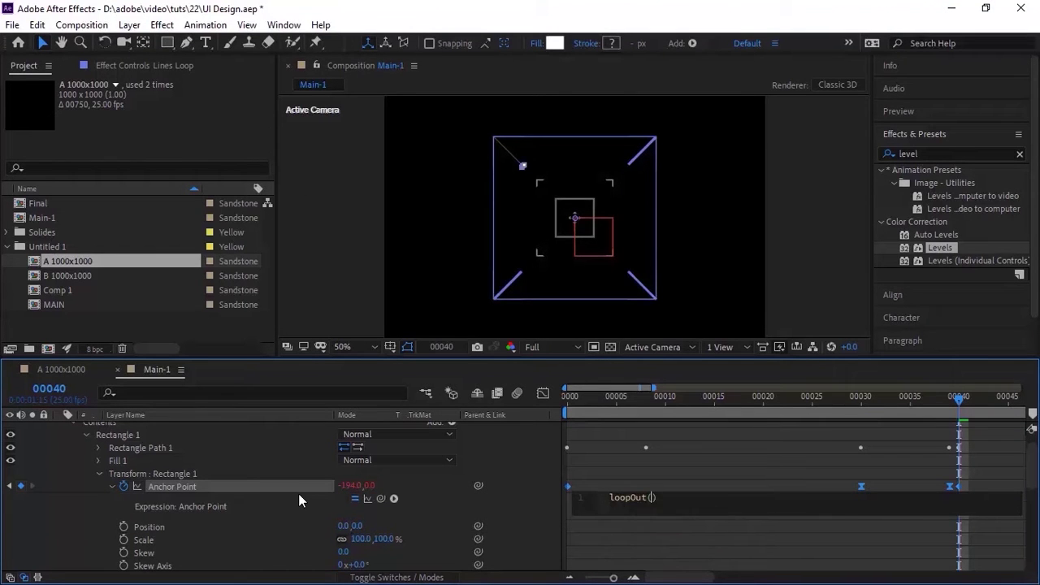
click(447, 497)
Step: Collapse Rectangle 1 and delete Rectangle 2, Rectangle 3 and Rectangle 4 from the Lines Loop layer
click(99, 474)
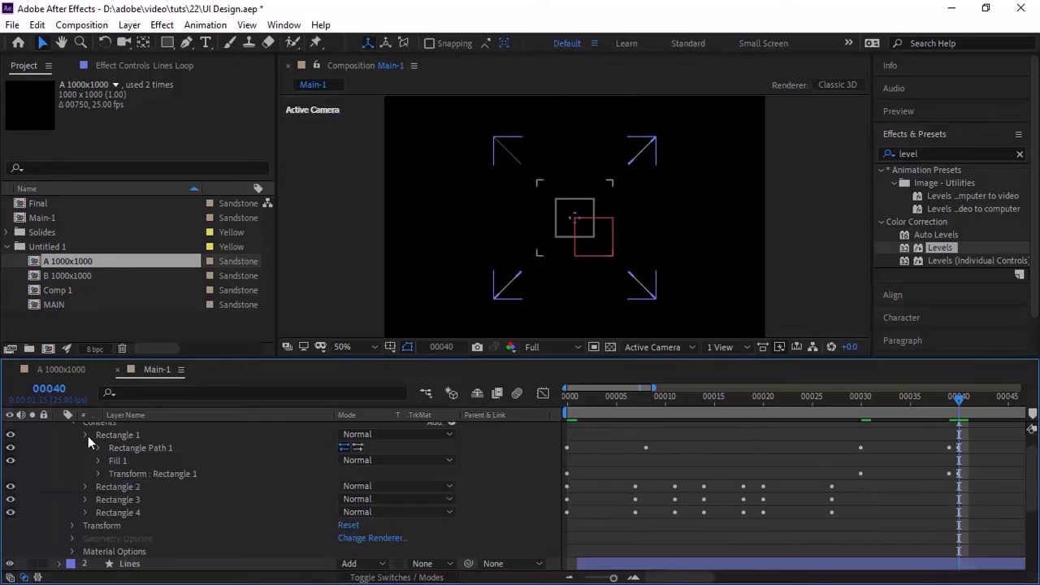
click(86, 435)
click(118, 449)
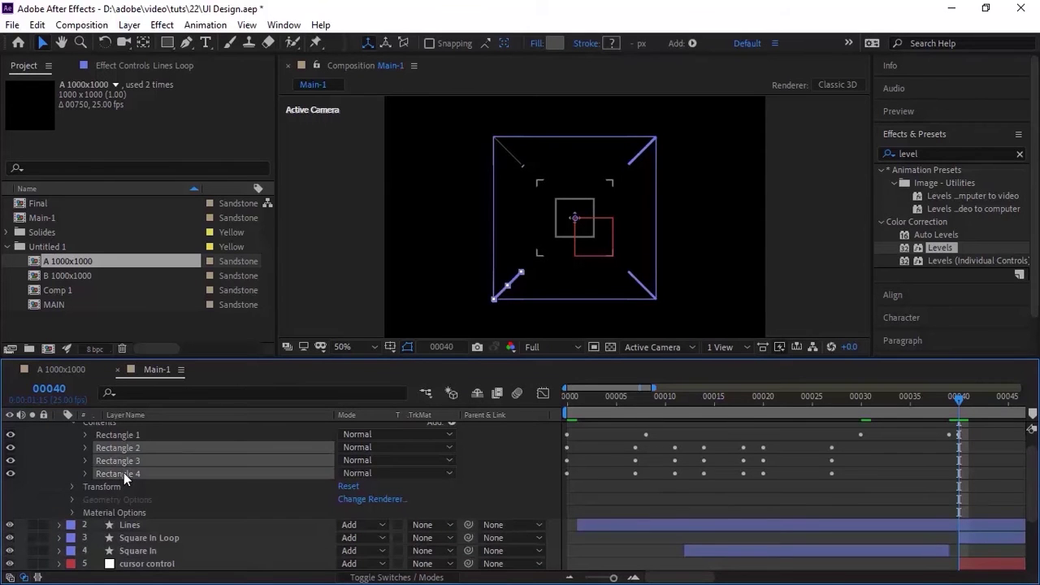
shift+click(124, 474)
key(Delete)
Step: Duplicate Rectangle 1, place the copy below it and set the copy's rotation to 135°
click(132, 436)
key(ctrl+d)
drag(131, 436, 131, 453)
click(86, 447)
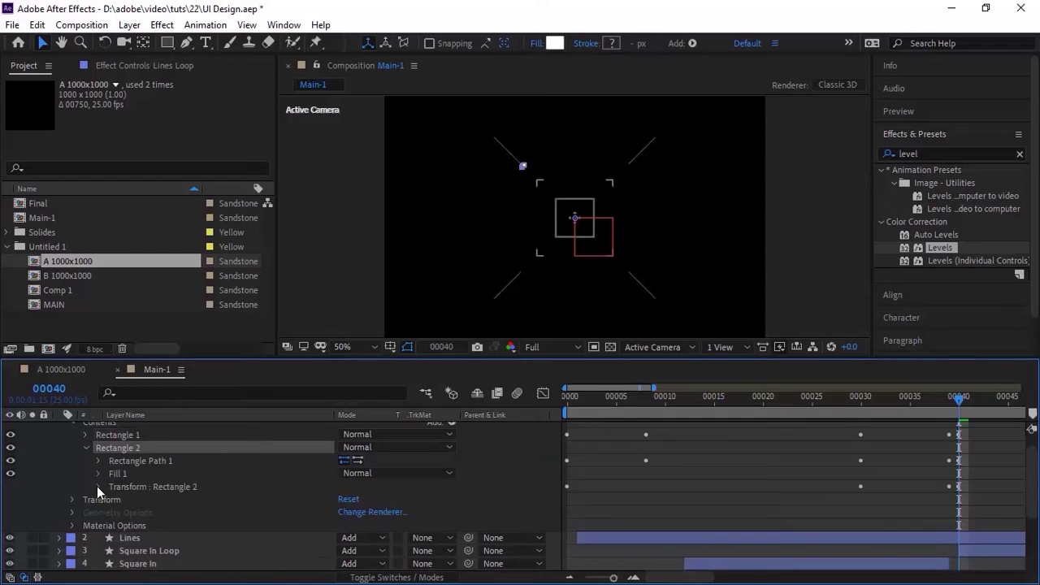
click(97, 485)
click(361, 550)
text(125)
key(Return)
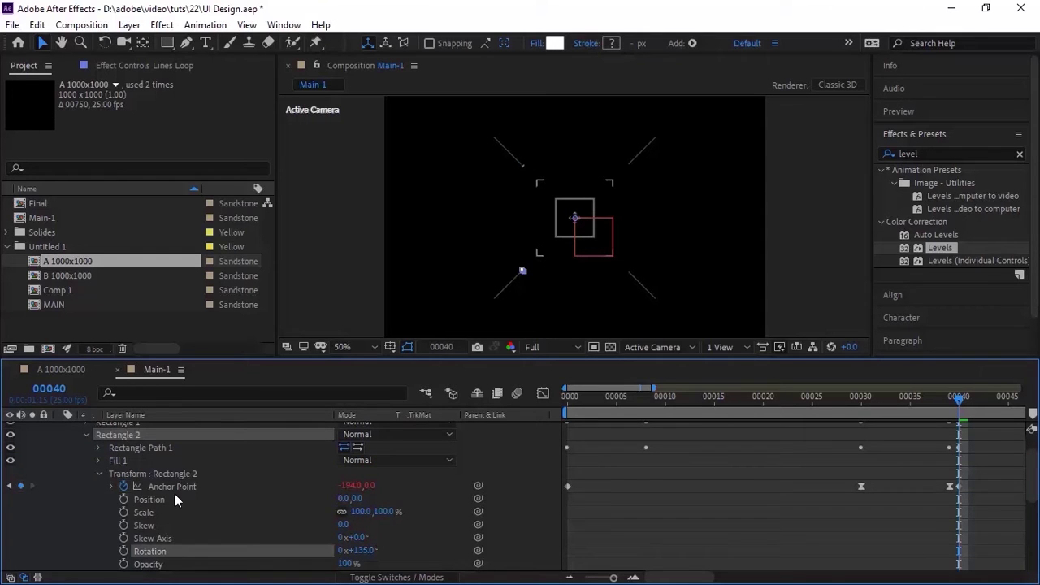
click(99, 474)
click(86, 436)
Step: Duplicate Rectangle 2, place the copy below it and set the copy's rotation to 45°
click(118, 437)
key(ctrl+d)
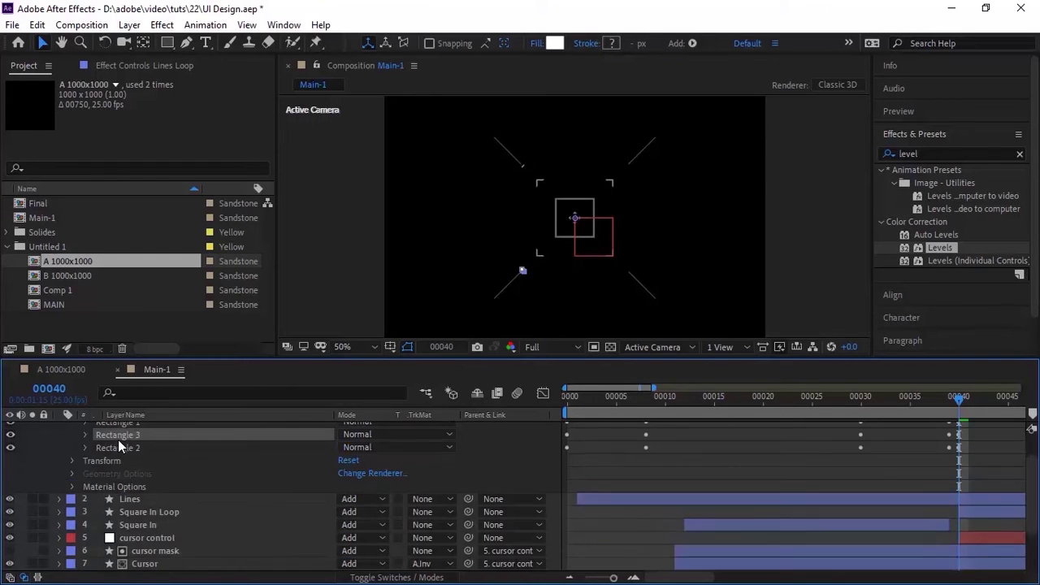
drag(106, 434, 111, 453)
click(86, 448)
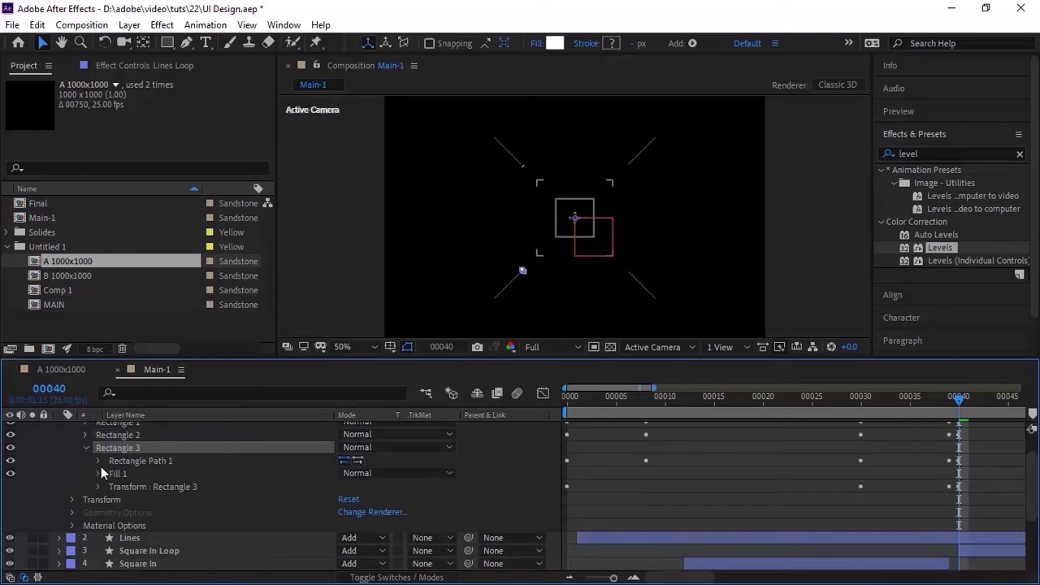
click(98, 487)
click(362, 551)
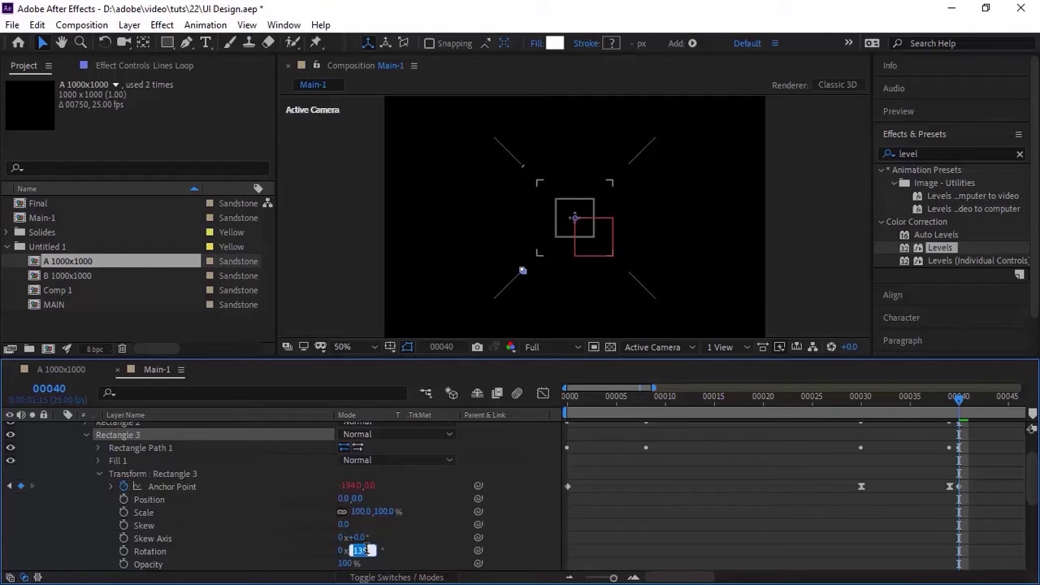
text(45)
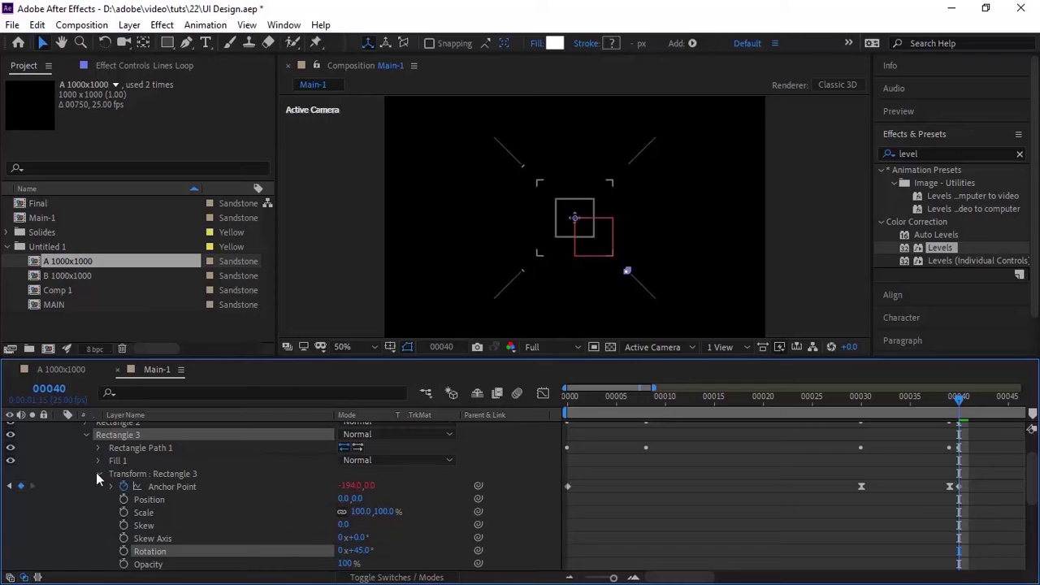
click(98, 473)
click(85, 436)
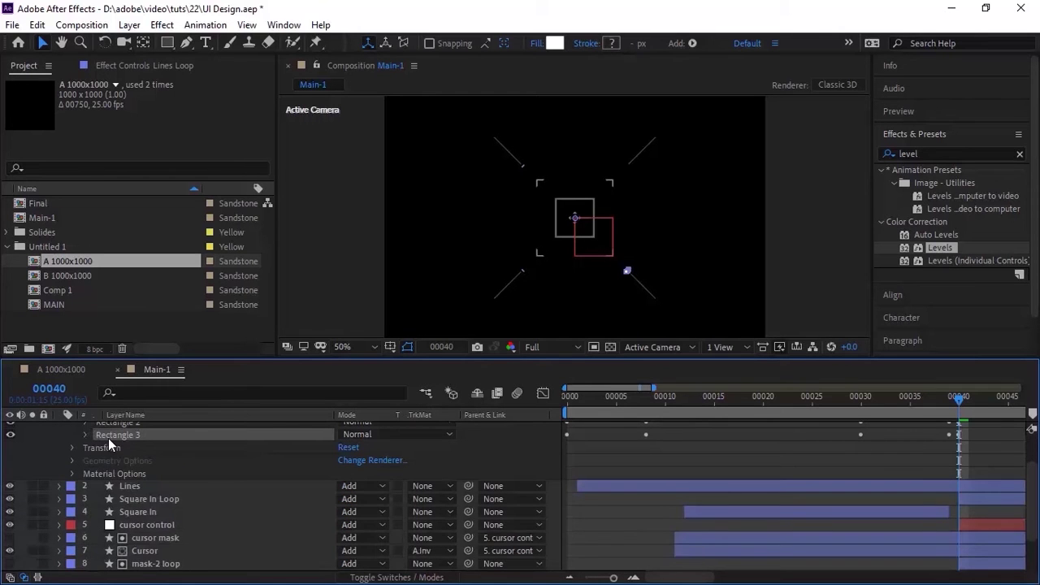
Step: Duplicate Rectangle 3, place the copy below it and set the copy's rotation to -45°
key(ctrl+d)
drag(116, 432, 117, 451)
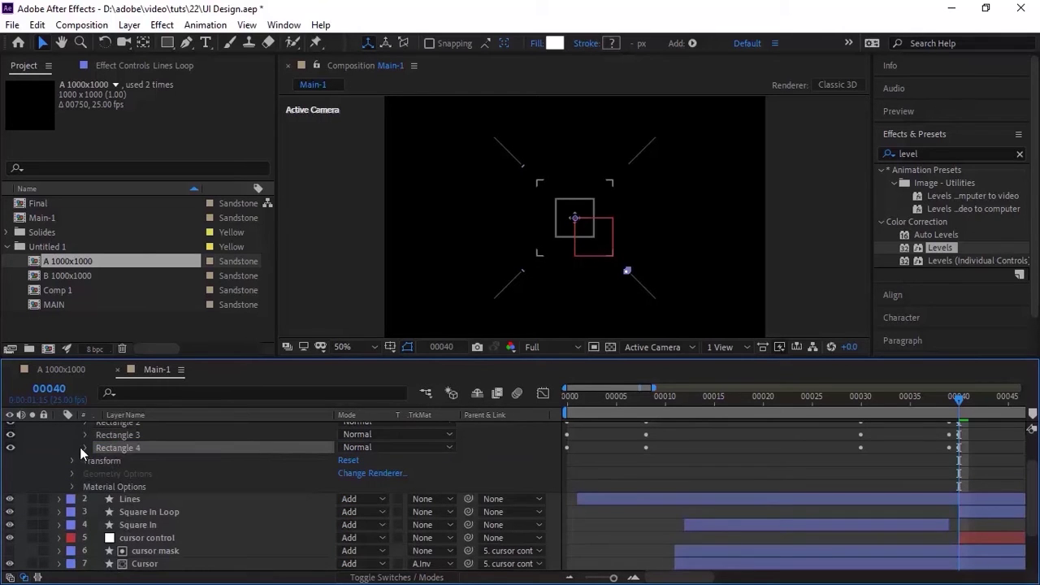
click(85, 447)
click(97, 484)
click(362, 550)
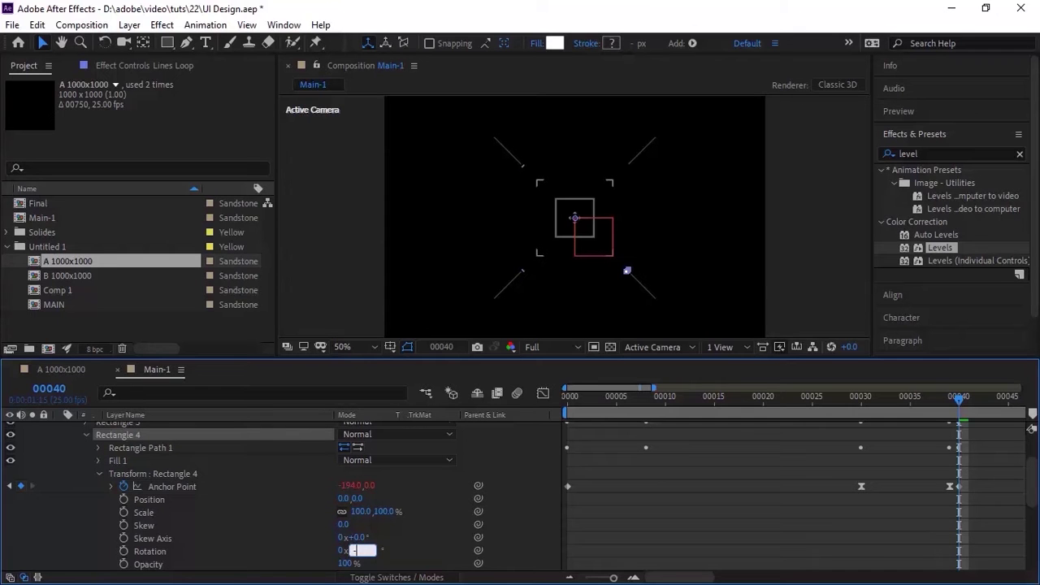
text(-45)
key(Return)
click(99, 474)
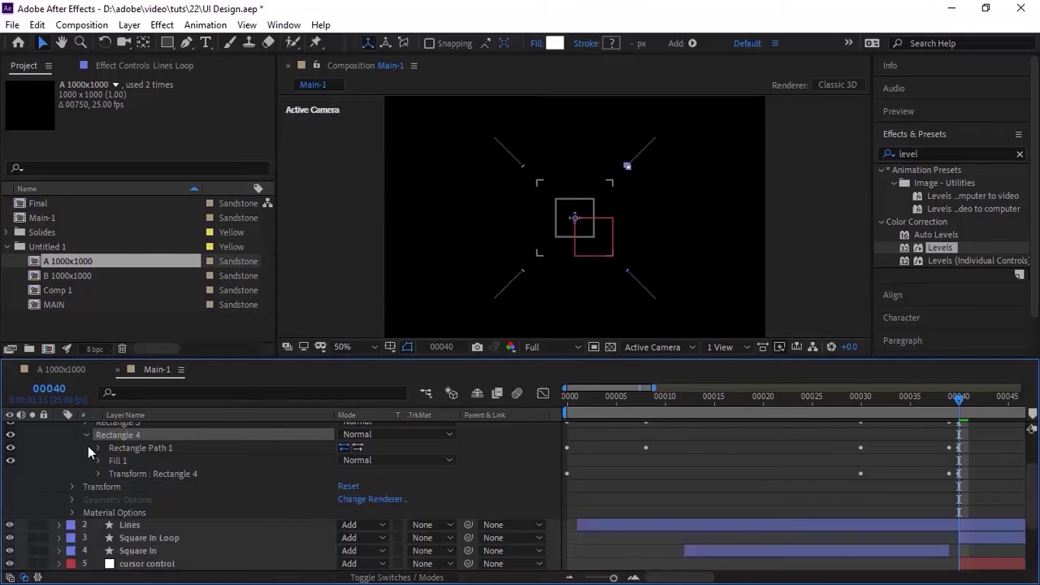
click(86, 436)
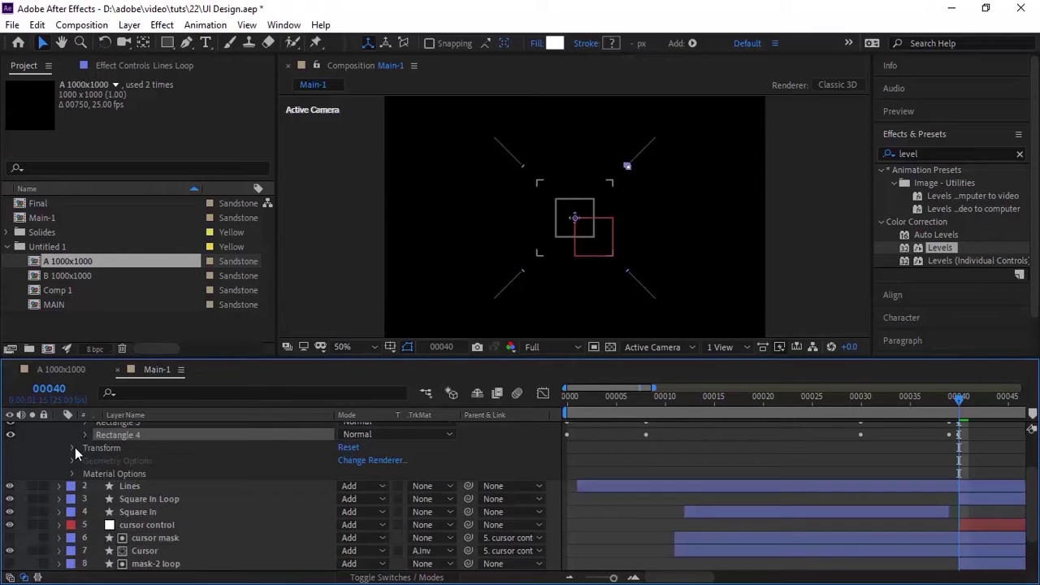
Step: Set the Lines Loop layer's position to 501, 500, -10 in its transform properties
click(73, 448)
click(342, 474)
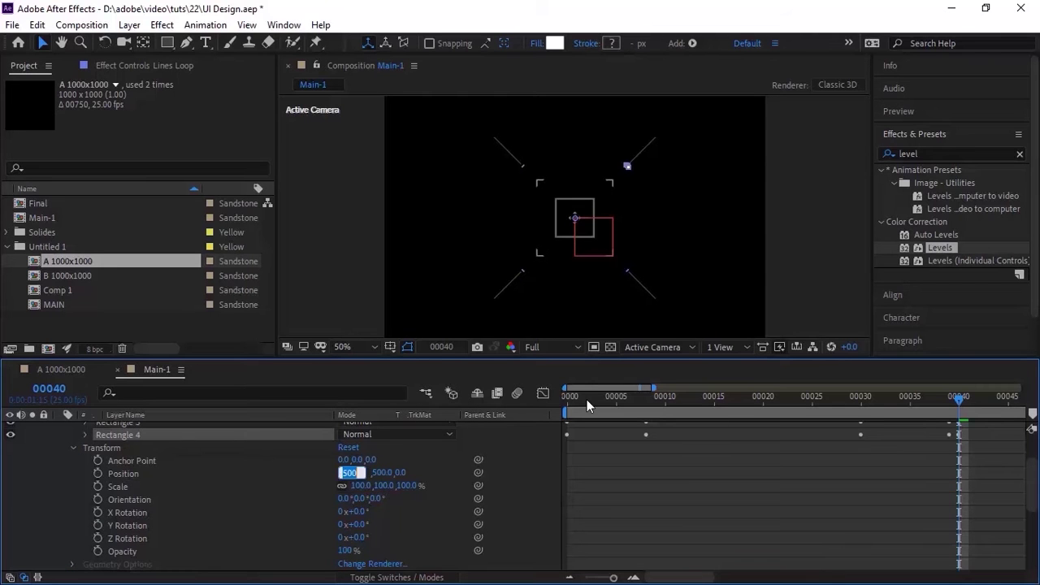
key(Tab)
key(Tab)
text(-10)
key(Return)
Step: Keyframe the Lines Loop layer's scale at 100% on frame 0 and its X scale at 95% on frame 4
click(48, 390)
text(0)
key(Return)
click(97, 486)
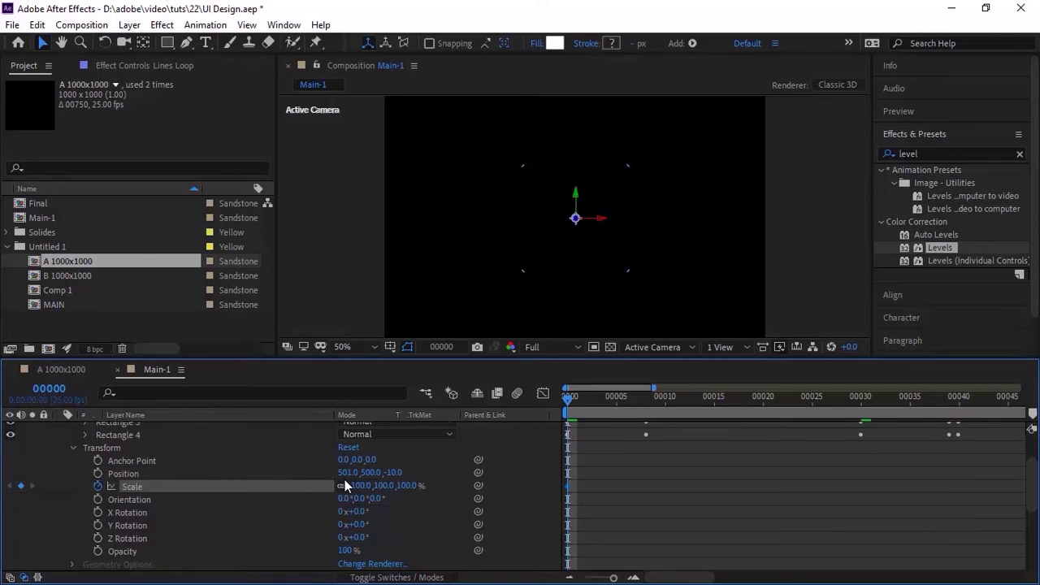
key(Page_Down)
key(Page_Down)
key(Page_Down)
key(Page_Down)
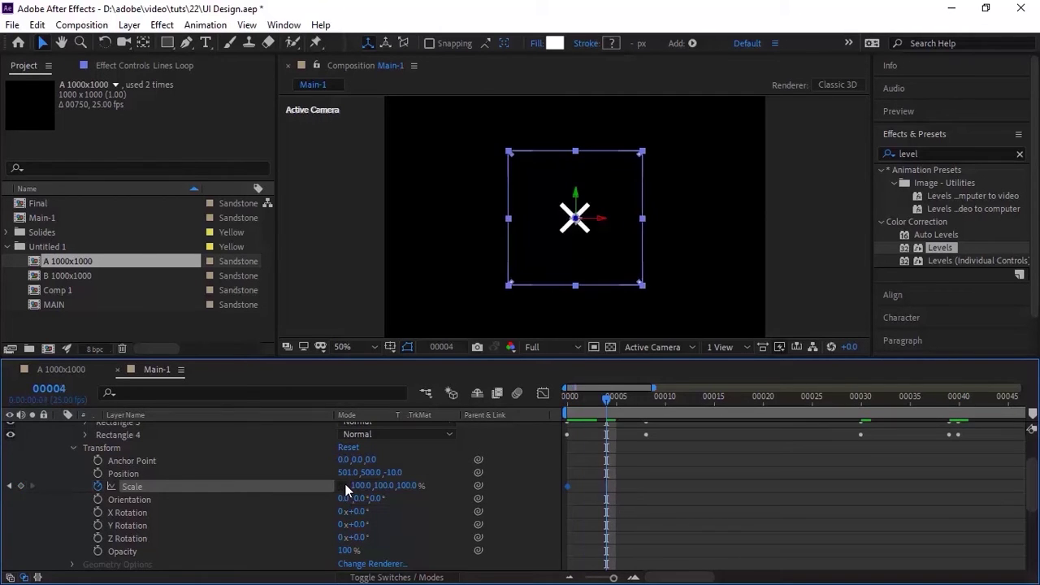
click(360, 485)
key(Return)
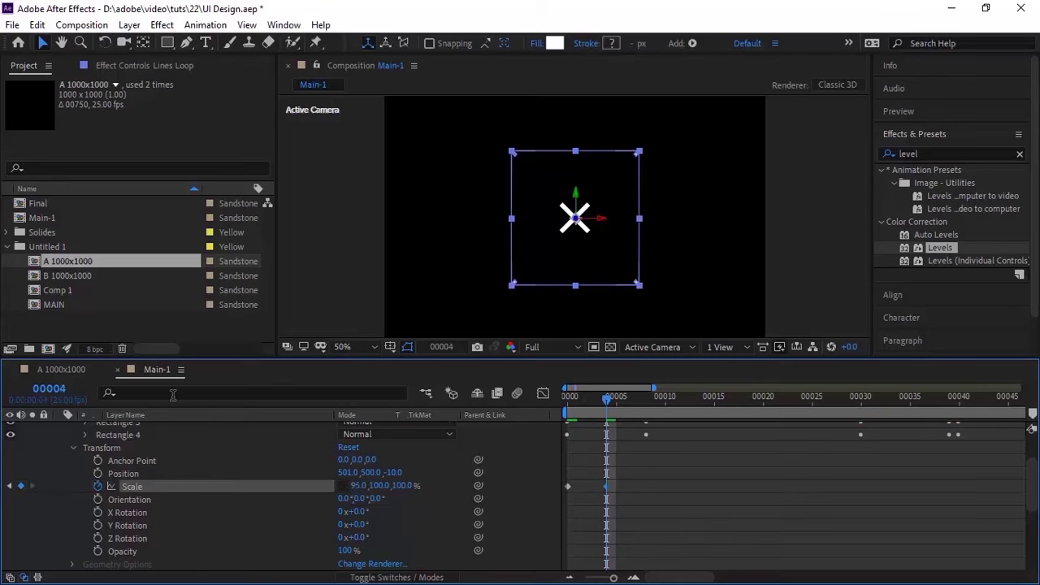
Step: Keyframe the Lines Loop layer's X scale at 100% on frame 15
click(63, 390)
text(15)
key(Return)
click(358, 486)
text(100)
key(Return)
Step: Add a scale keyframe at frame 40 on the Lines Loop layer and loop its scale with the expression loopOut()
click(49, 388)
text(40)
key(Return)
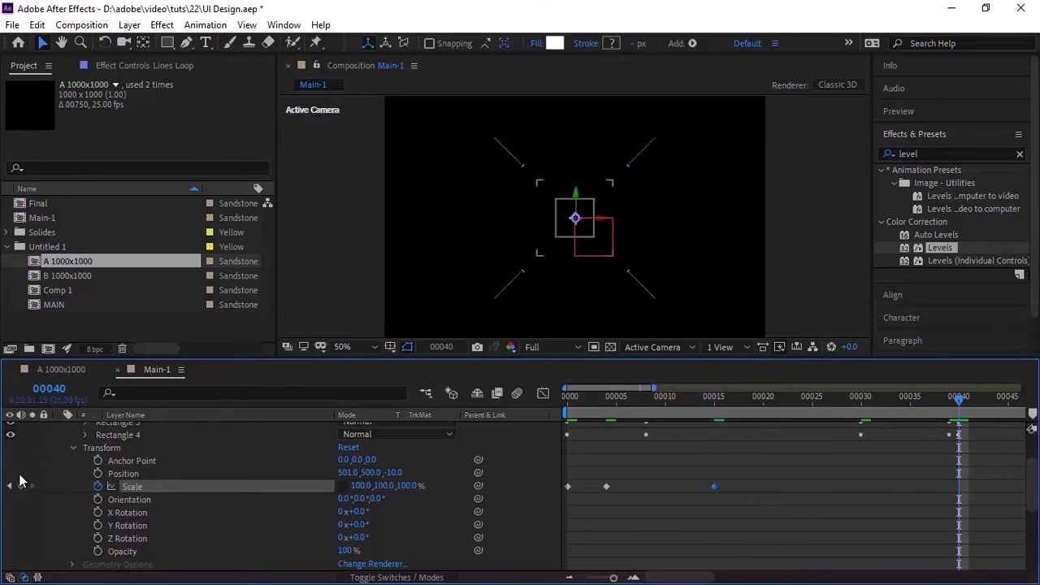
alt+click(98, 485)
text(loopOut())
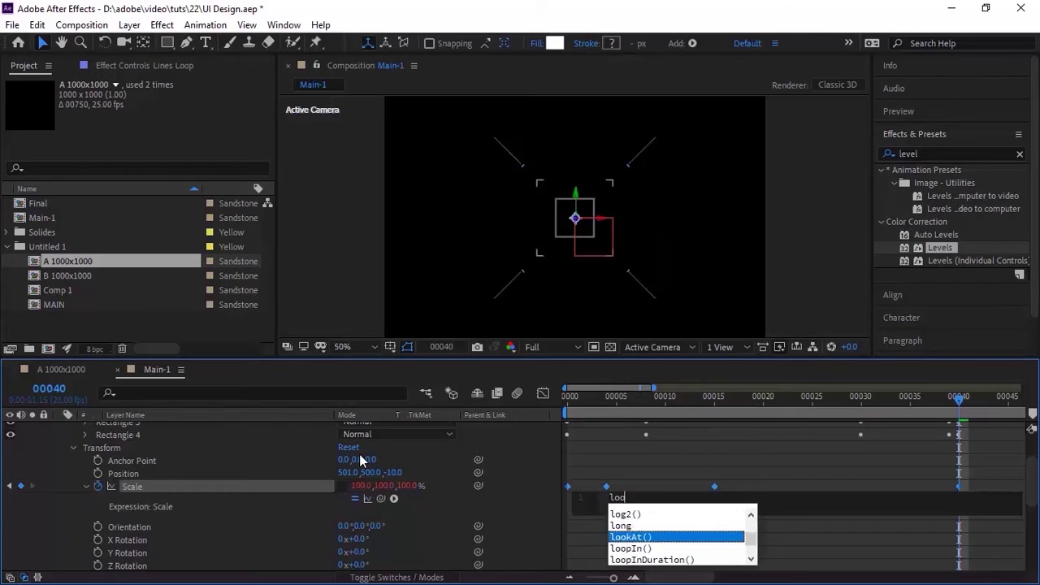
click(537, 510)
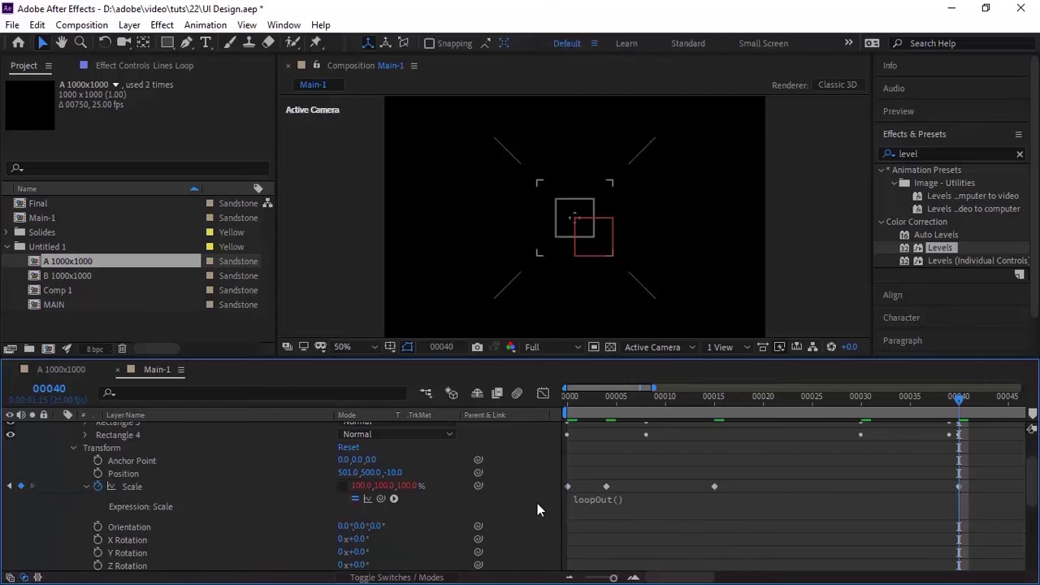
click(73, 448)
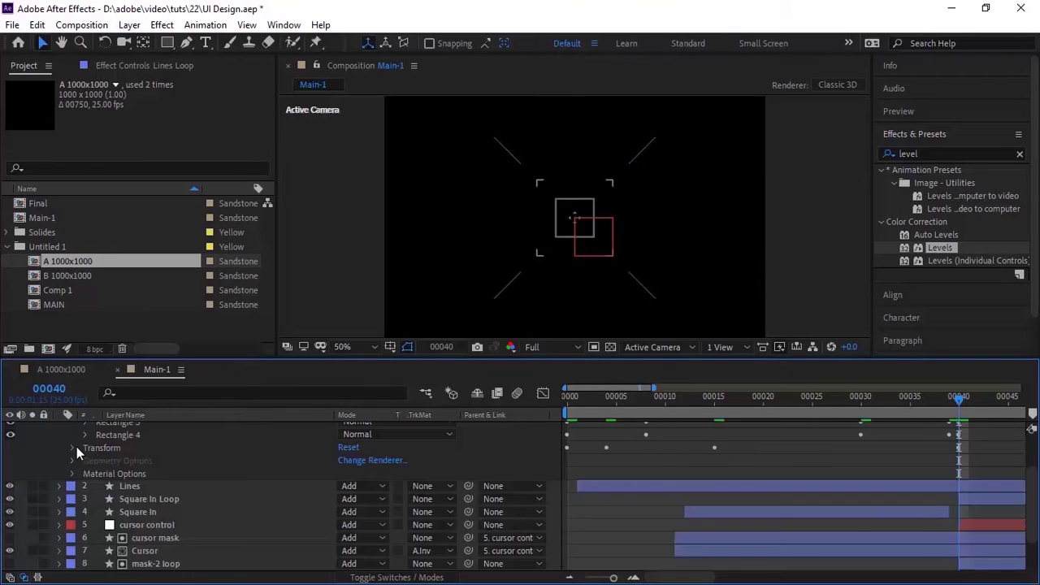
Step: Duplicate the Lines Loop layer and set the copy's Z position to -5
scroll(167, 457, up, 3)
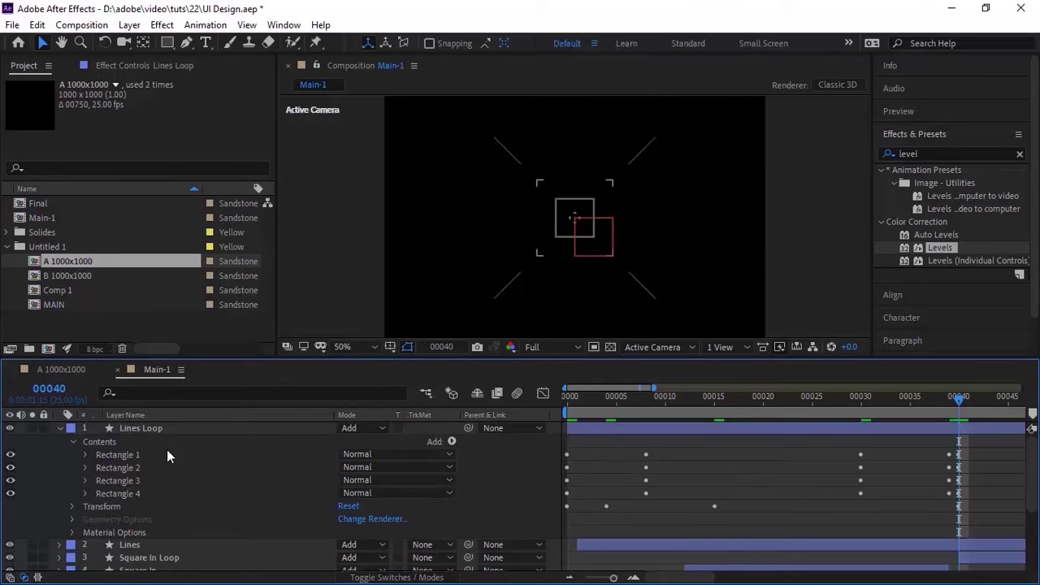
click(61, 430)
click(162, 430)
key(ctrl+d)
click(58, 430)
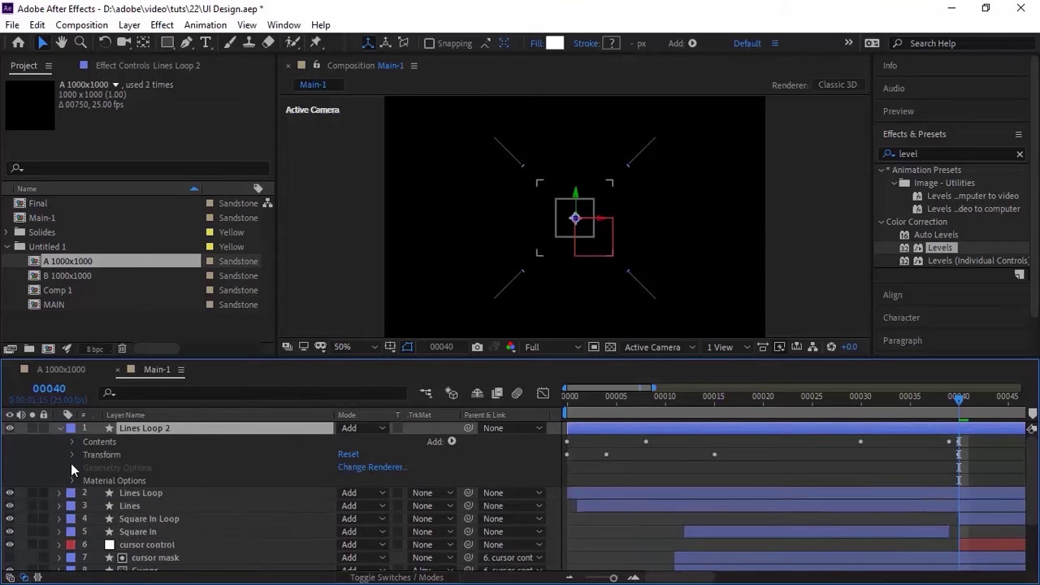
click(73, 455)
click(393, 480)
text(-5)
key(Return)
click(59, 429)
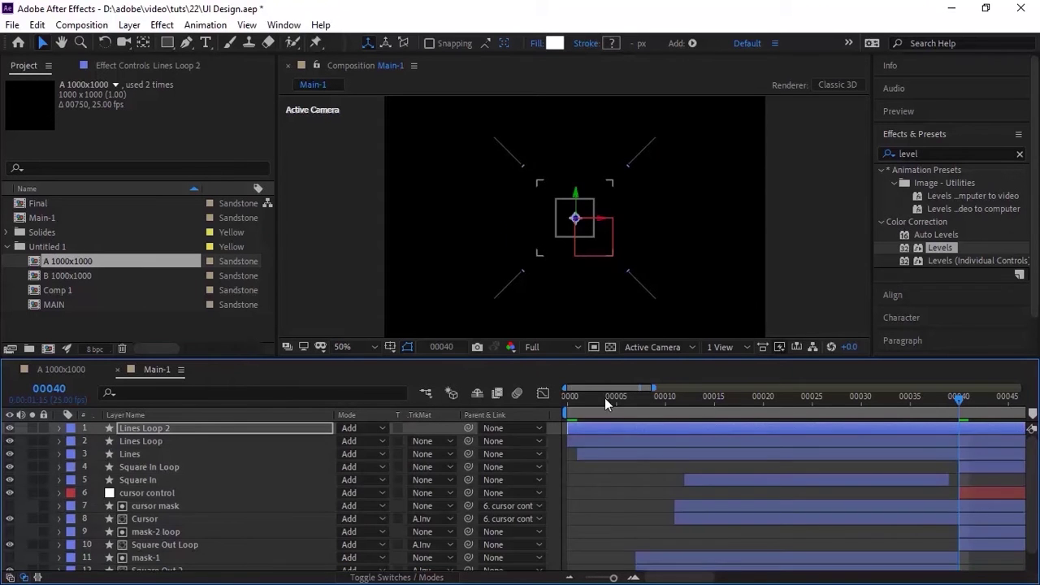
Step: Play the Main-1 composition from the first frame to review the two line loop layers
key(Home)
key(space)
key(space)
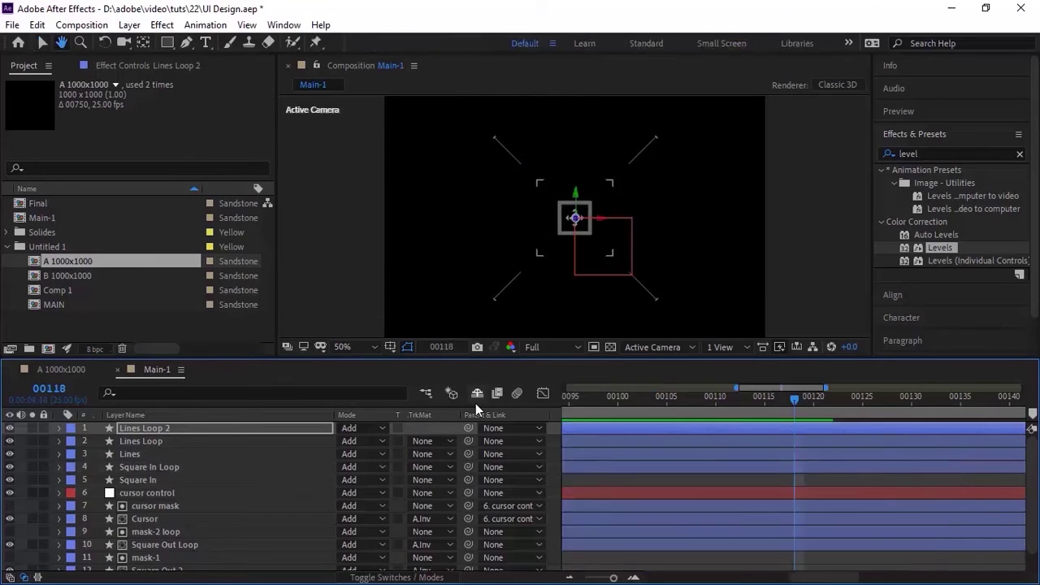
Step: Set the Lines Loop layer's X position to 500 and slightly lower the X position of Lines Loop 2
click(166, 442)
click(59, 442)
click(74, 520)
scroll(342, 483, down, 2)
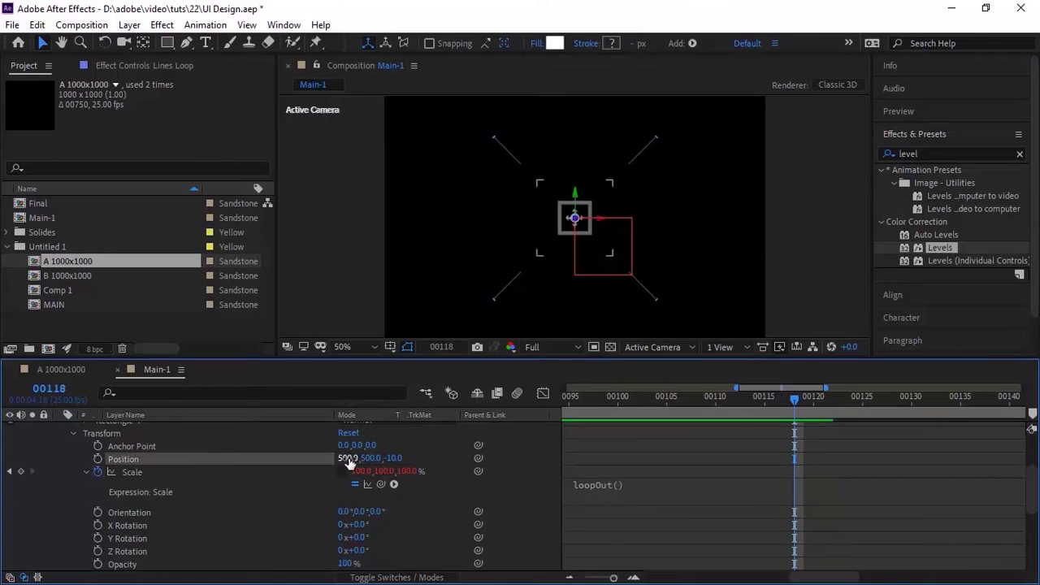
click(72, 436)
scroll(65, 439, up, 3)
click(60, 429)
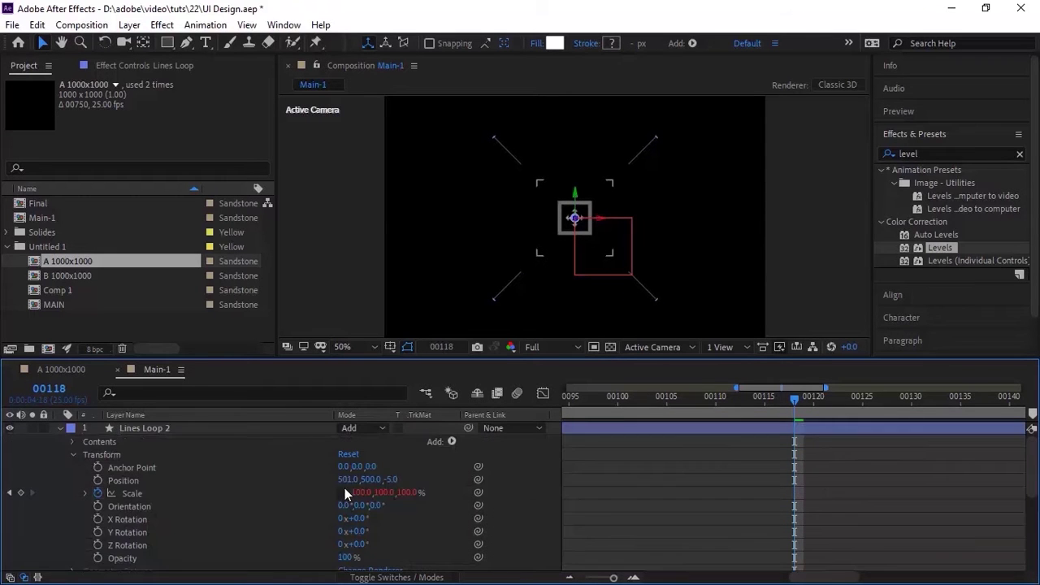
drag(351, 480, 349, 480)
click(59, 428)
Step: Replay the Main-1 animation to check the repositioned line loops, finishing back at frame 0
key(space)
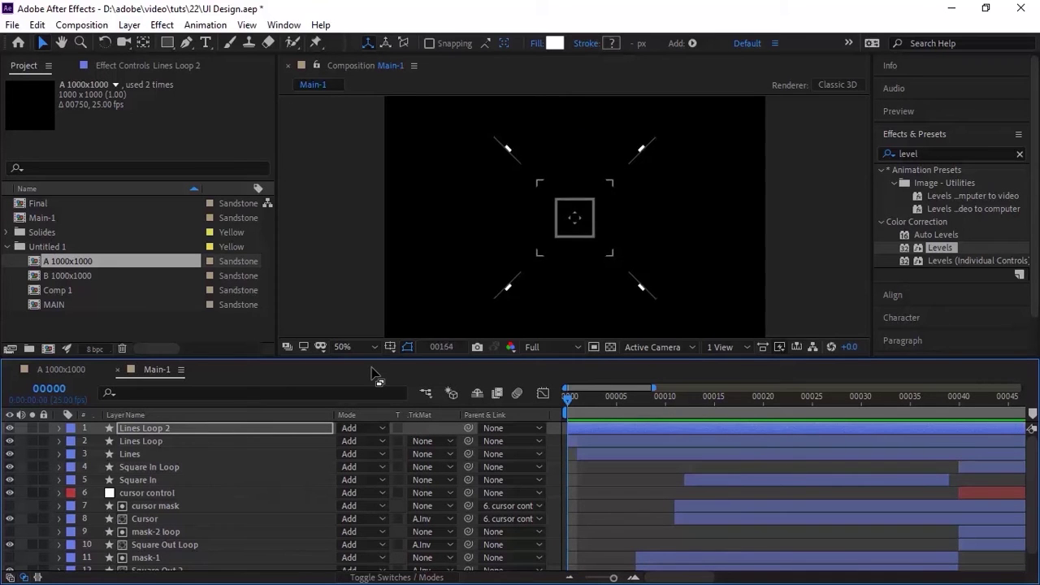
key(space)
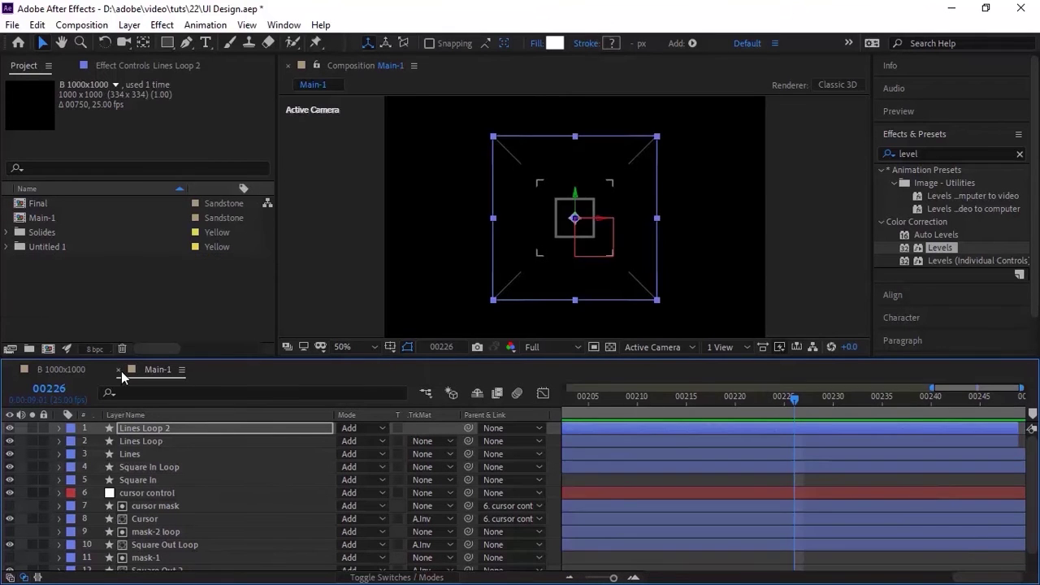
drag(795, 400, 423, 405)
Step: Open the Final composition and add Main-1 to it as a layer
click(162, 309)
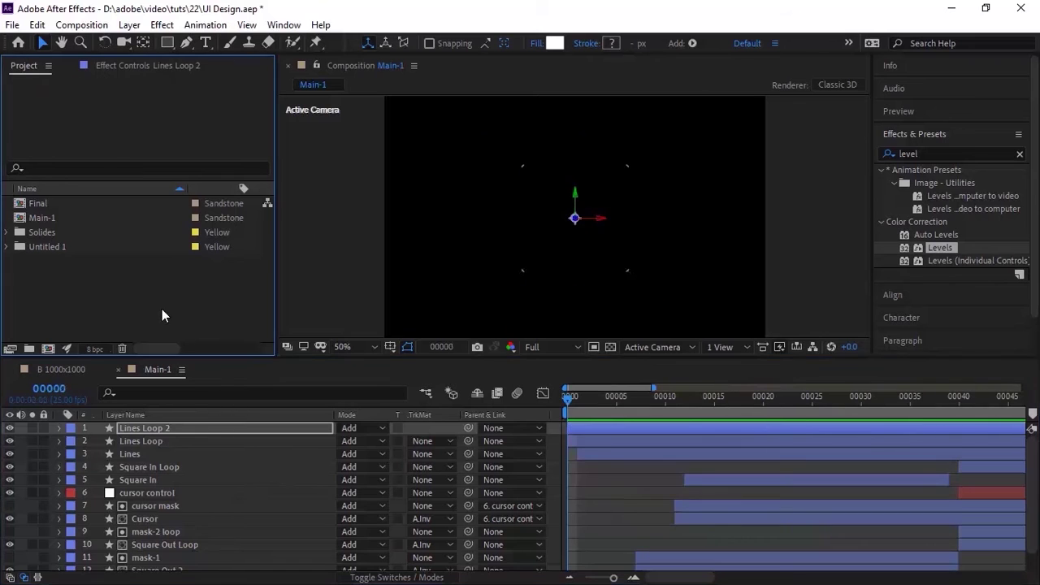
double_click(52, 204)
drag(62, 219, 127, 446)
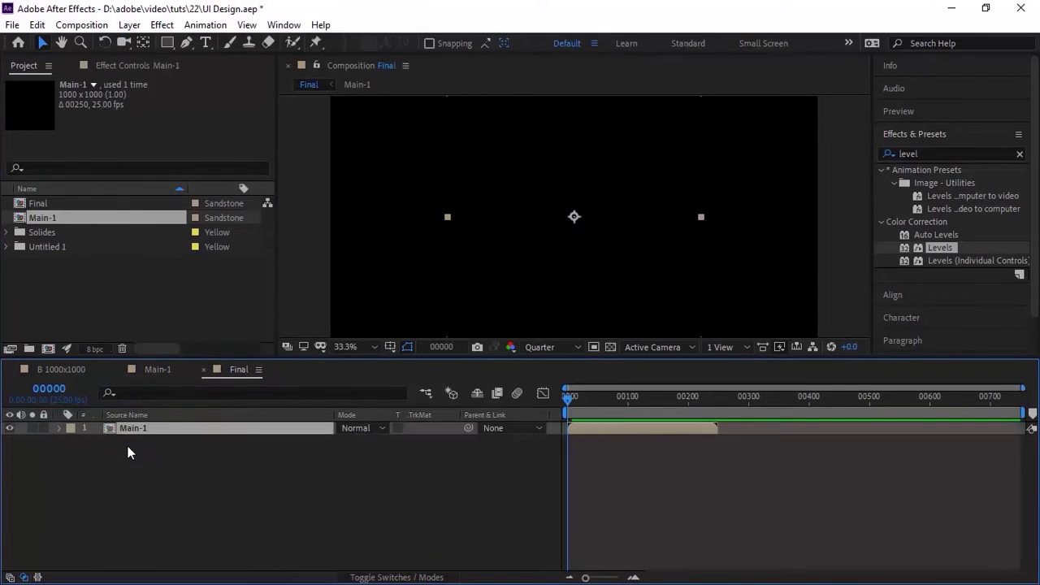
Step: End the Final composition's work area at the end of the Main-1 layer and go to frame 132
click(715, 398)
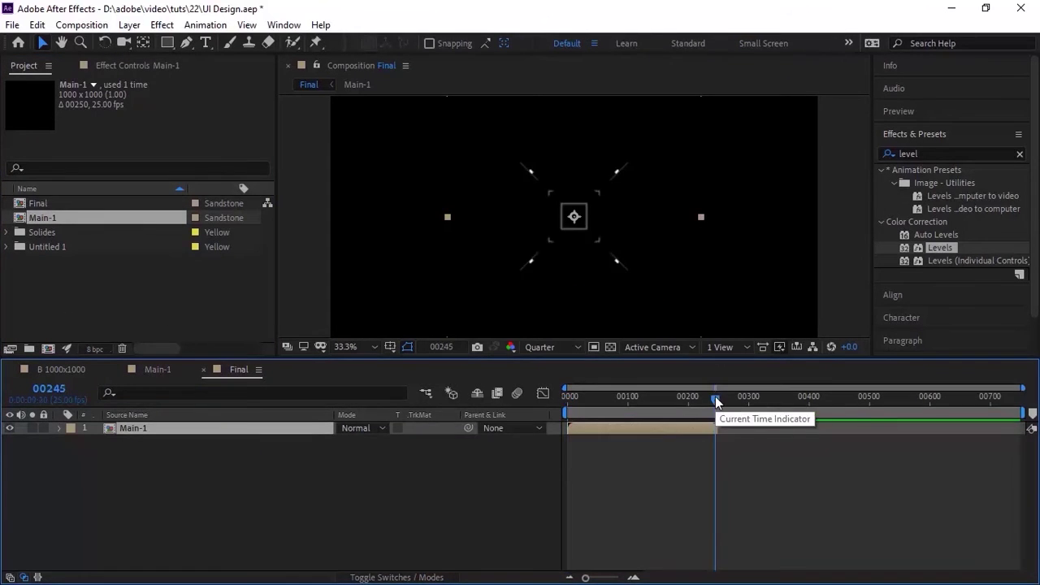
key(n)
drag(717, 401, 660, 390)
Step: Create an adjustment layer above Main-1 in the Final composition and apply the CC Toner effect to it
right_click(383, 479)
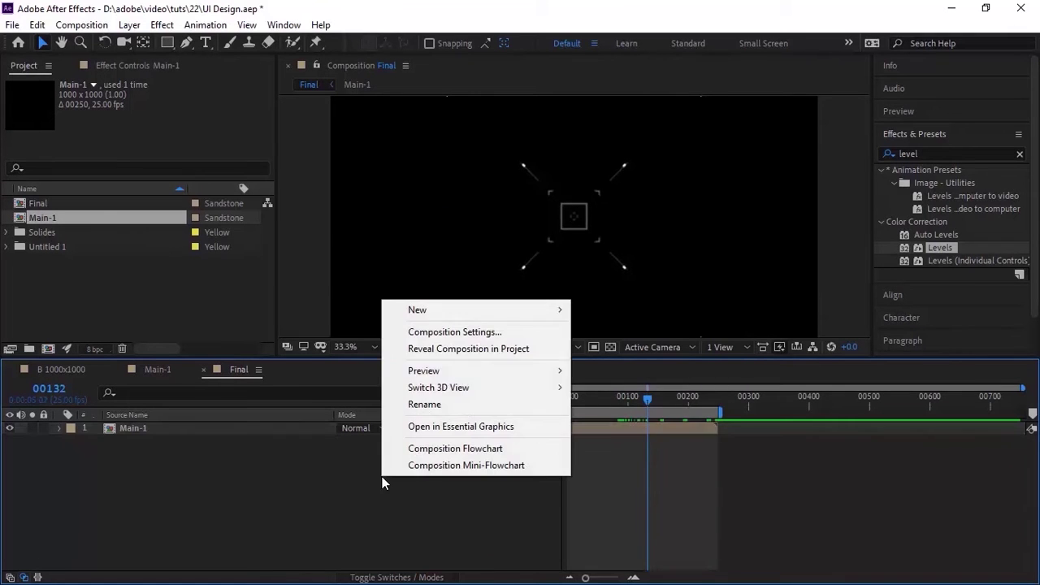
mouse_move(529, 317)
click(633, 434)
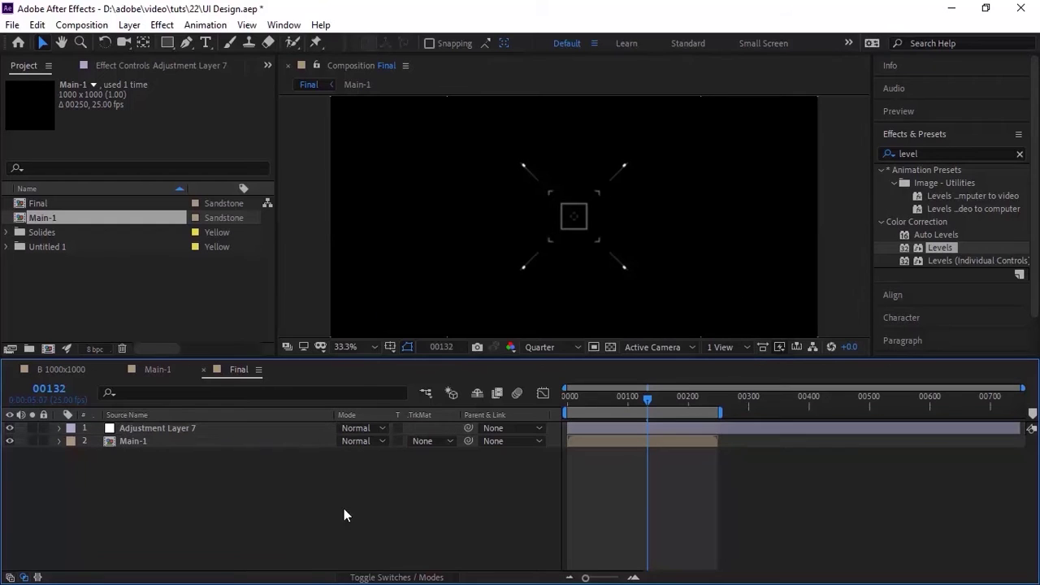
click(926, 153)
text(cc tone)
drag(932, 183, 301, 429)
Step: Set the CC Toner effect's color to a bright cyan
click(161, 153)
drag(222, 206, 355, 50)
click(273, 236)
drag(274, 239, 274, 238)
click(407, 143)
Step: Apply the Glow effect to the adjustment layer with a glow value of 50
click(951, 154)
key(BackSpace)
text(glow)
drag(937, 273, 171, 425)
click(158, 176)
text(50)
key(Return)
Step: Apply the Levels effect to the adjustment layer with Input Black at 7 and Input White at 182
click(929, 154)
key(BackSpace)
text(lele)
key(BackSpace)
key(BackSpace)
text(ve)
drag(941, 248, 221, 430)
click(160, 271)
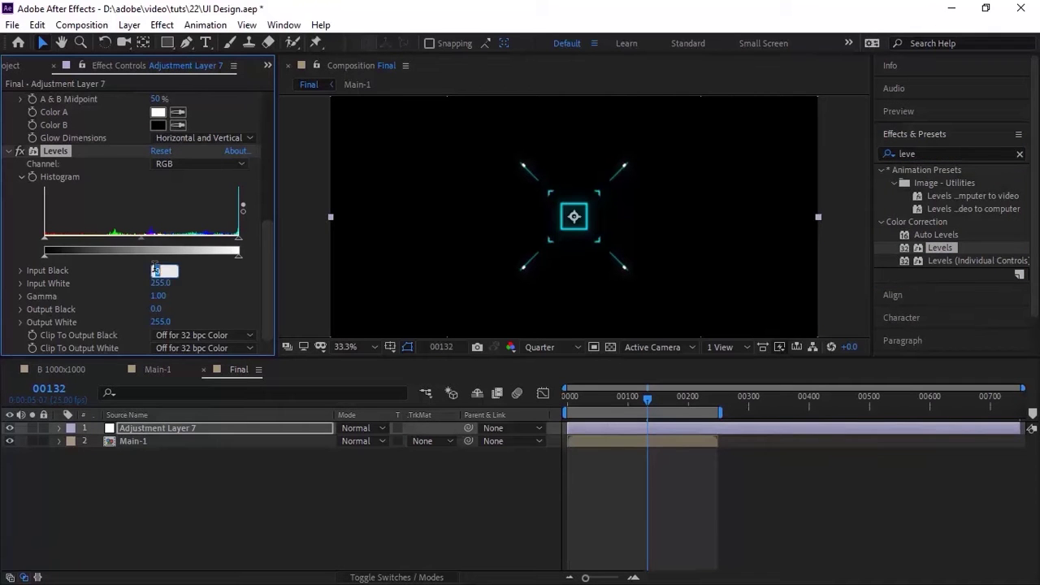
key(Tab)
key(Return)
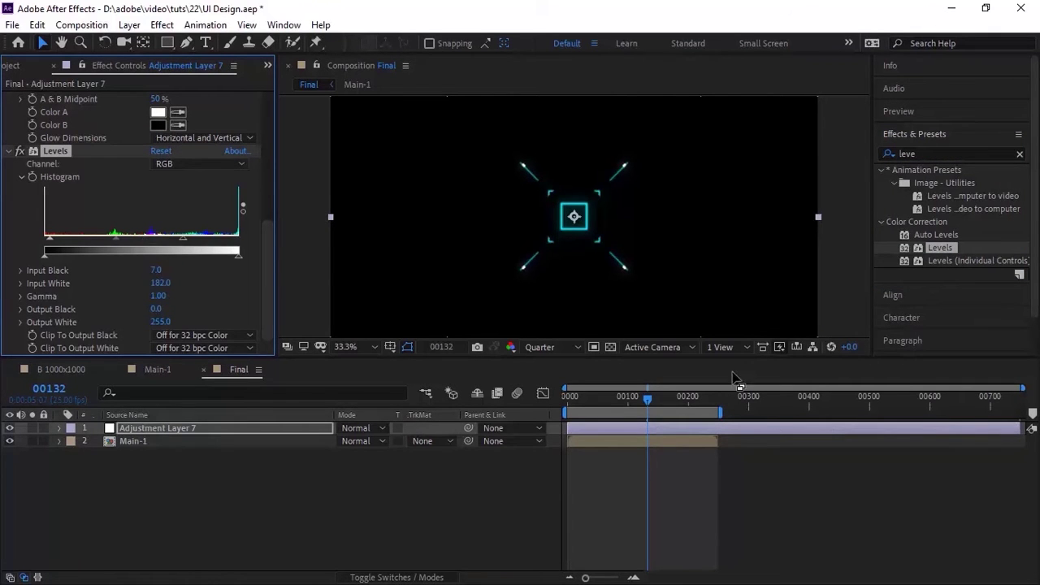
Step: Set the preview resolution to Full and play the Final composition from the first frame
drag(647, 399, 410, 407)
click(553, 348)
click(549, 380)
click(521, 478)
key(space)
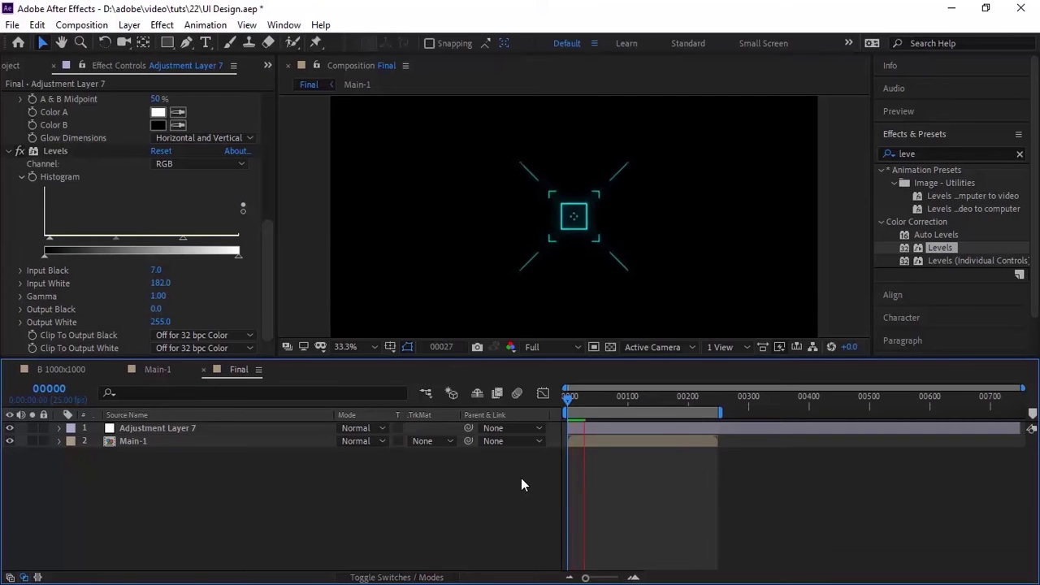
key(space)
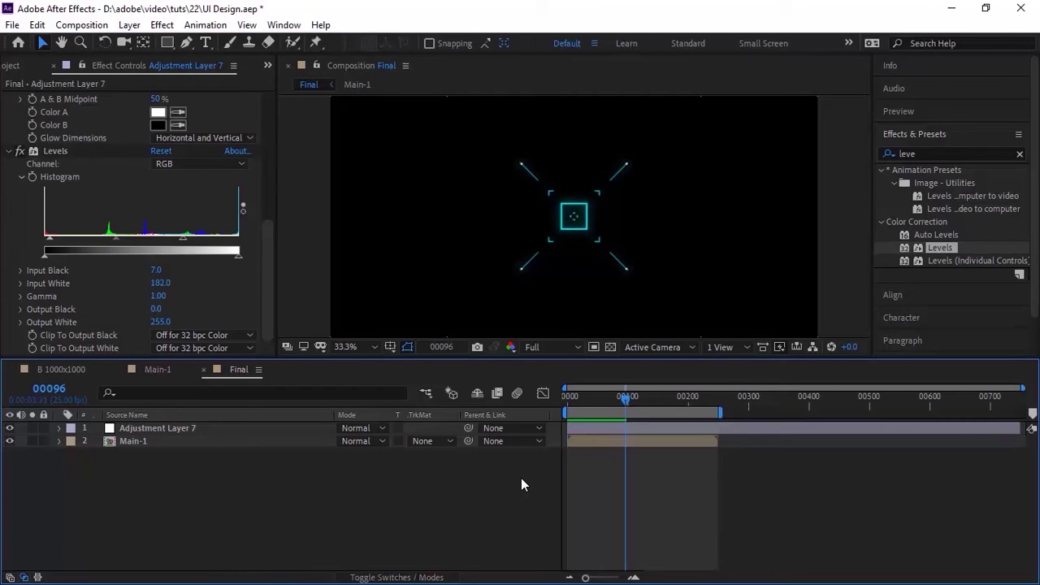
Step: Close the Final timeline and create a 1000 x 1000 px composition named Main-2, 250 frames long at 25 fps
click(203, 369)
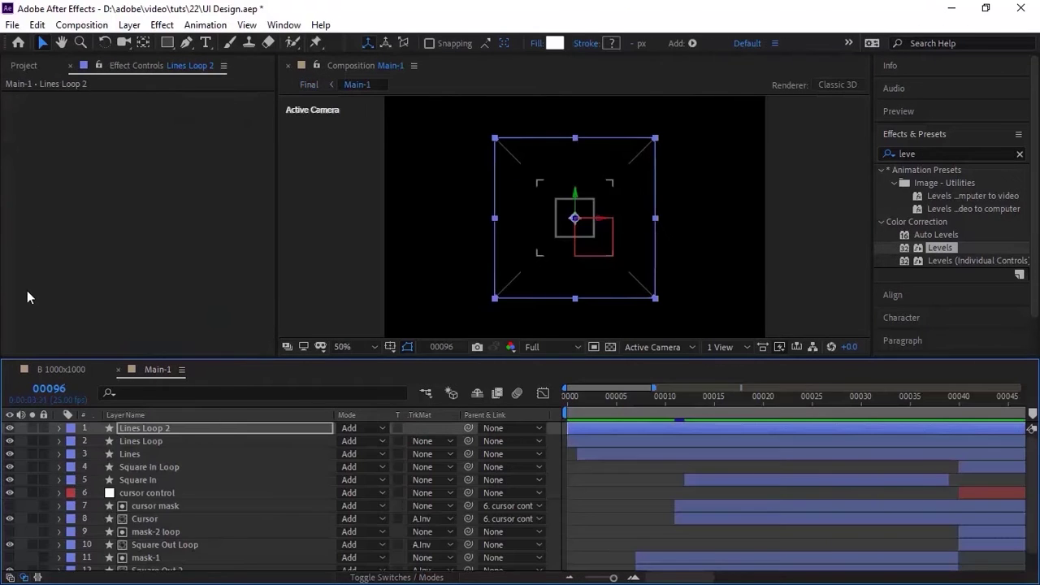
click(23, 65)
key(ctrl+k)
text(Main-2)
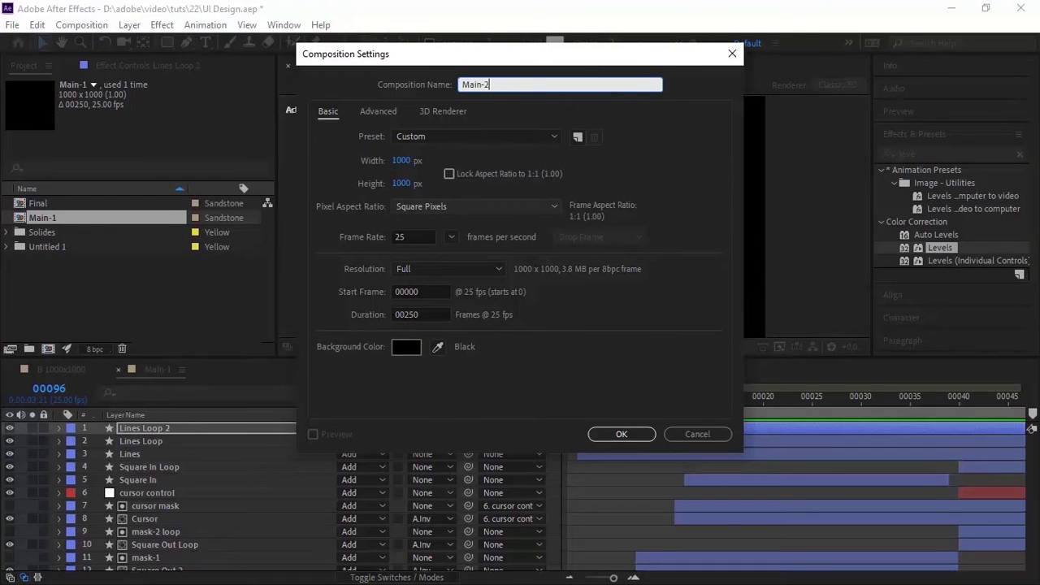
key(Tab)
key(Tab)
key(Tab)
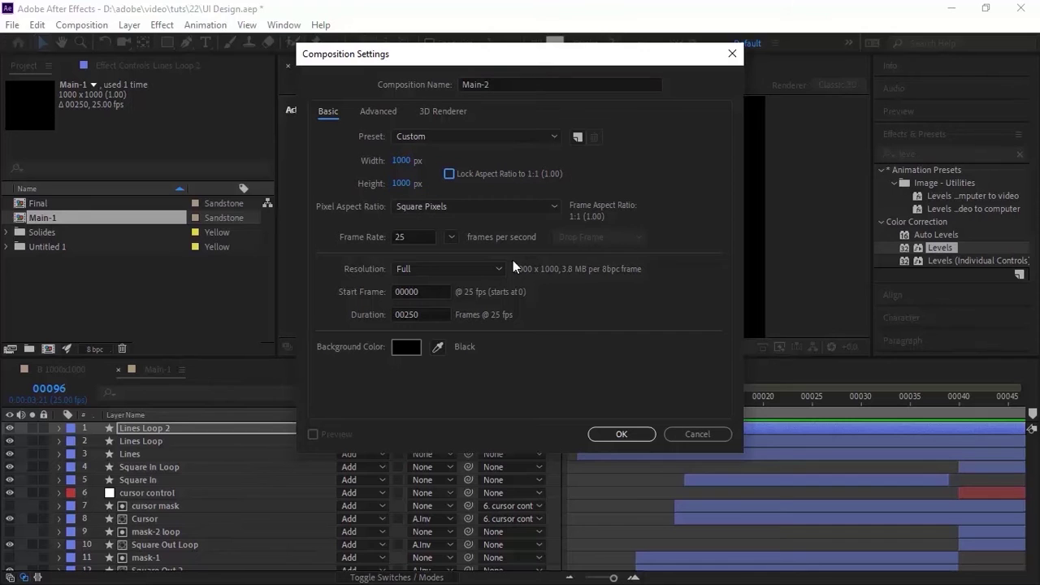
click(621, 435)
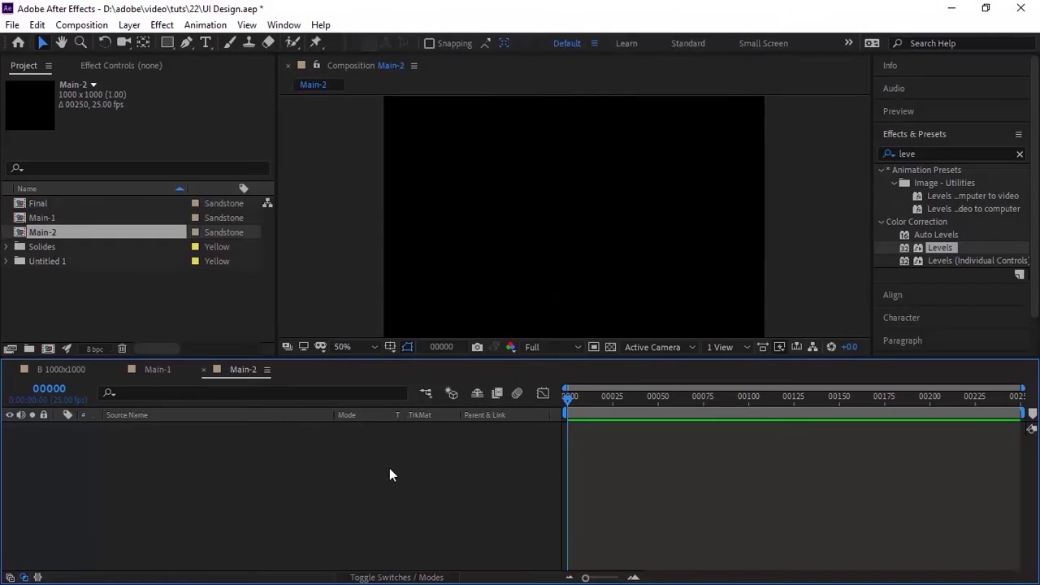
Step: Add a shape layer with an ellipse filling the whole Main-2 composition
drag(165, 45, 228, 82)
double_click(166, 44)
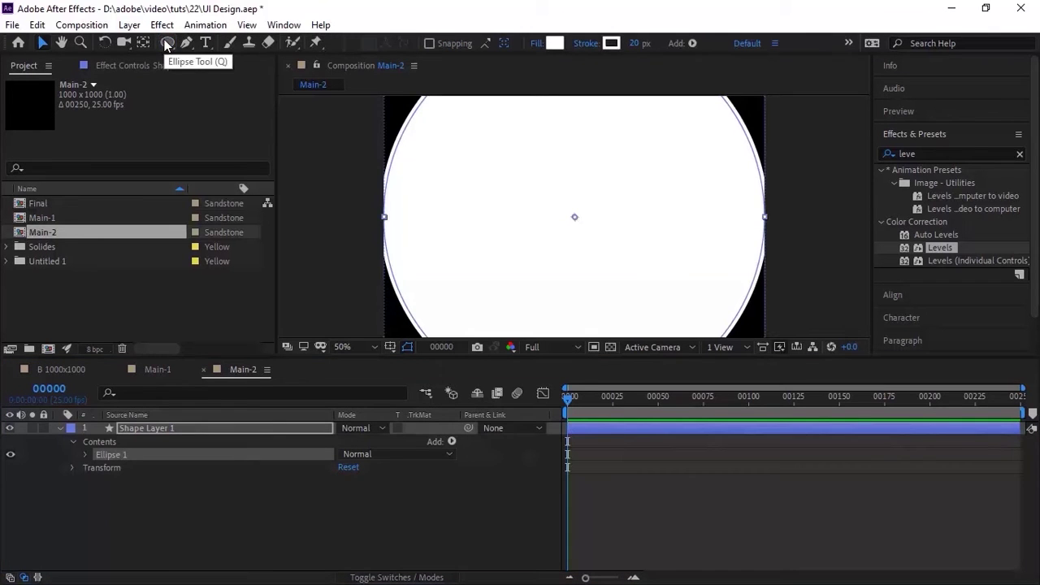
click(313, 533)
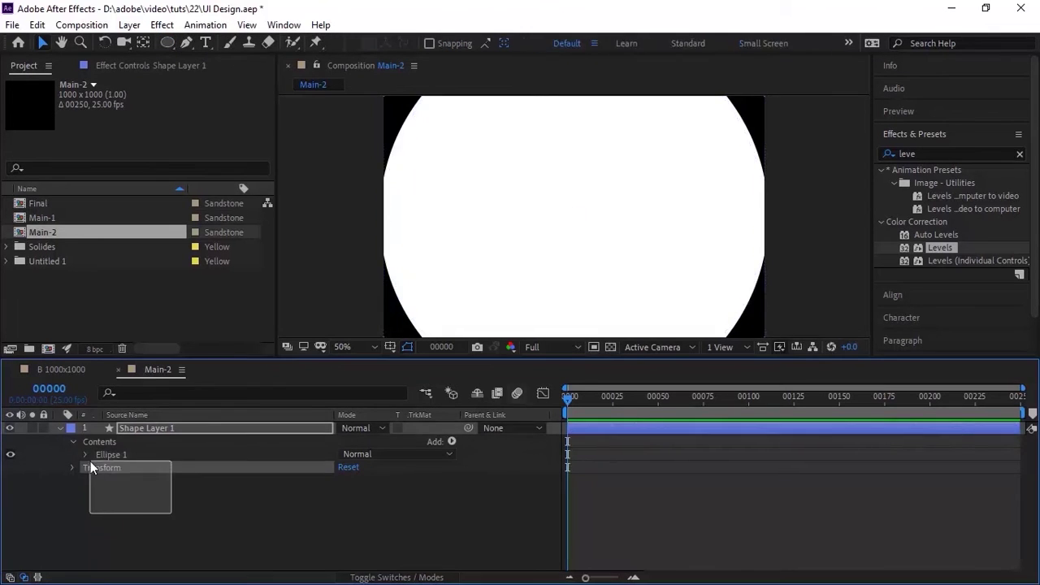
Step: Delete the ellipse's stroke and fill and add a Gradient Fill to the shape layer
click(86, 455)
click(124, 480)
shift+click(137, 495)
key(Delete)
click(452, 441)
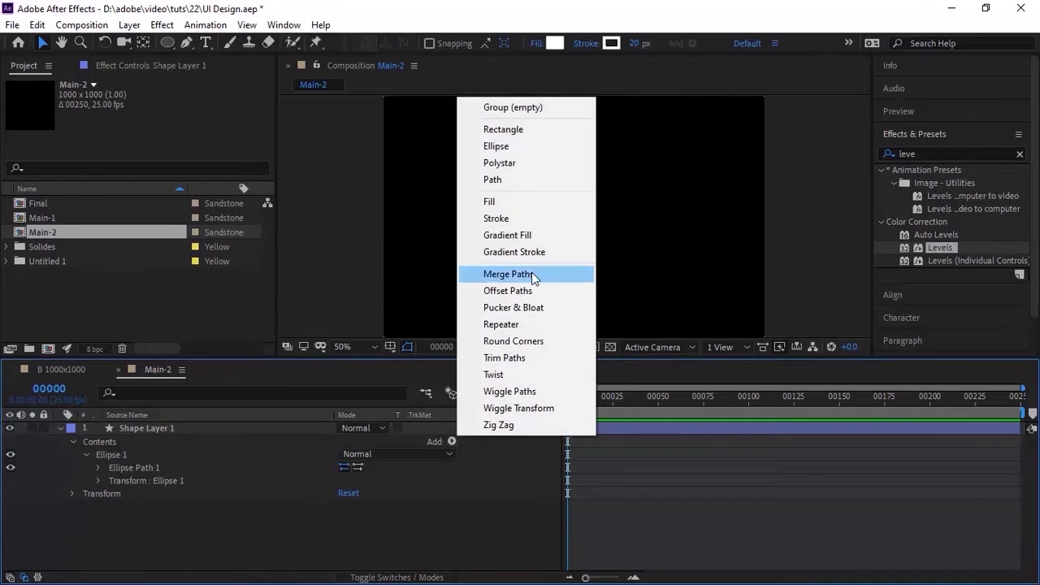
click(527, 240)
click(309, 530)
Step: Shift Shape Layer 1 to start at frame 24 and set its blending mode to Add
click(98, 468)
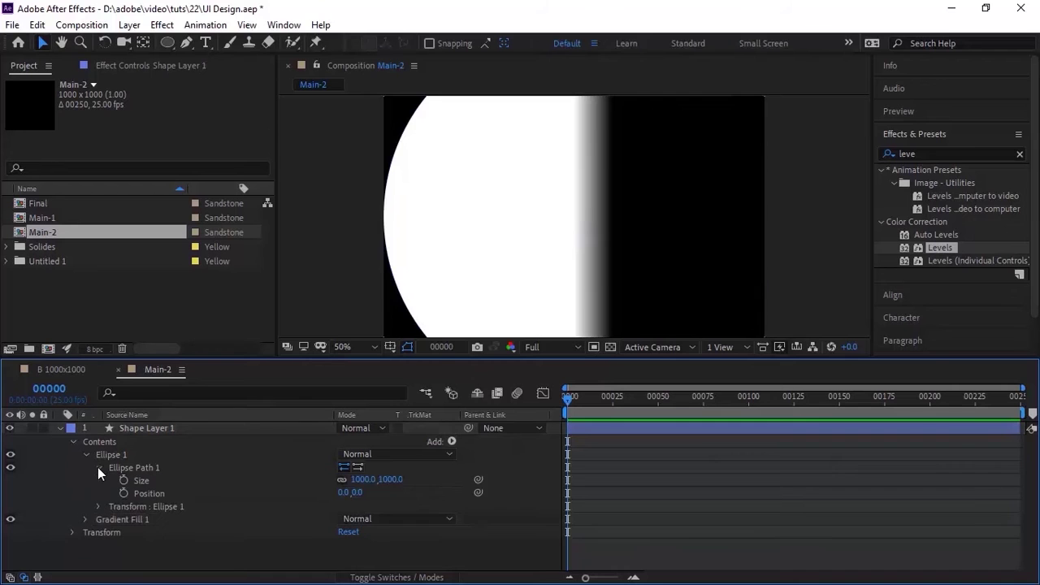
click(604, 401)
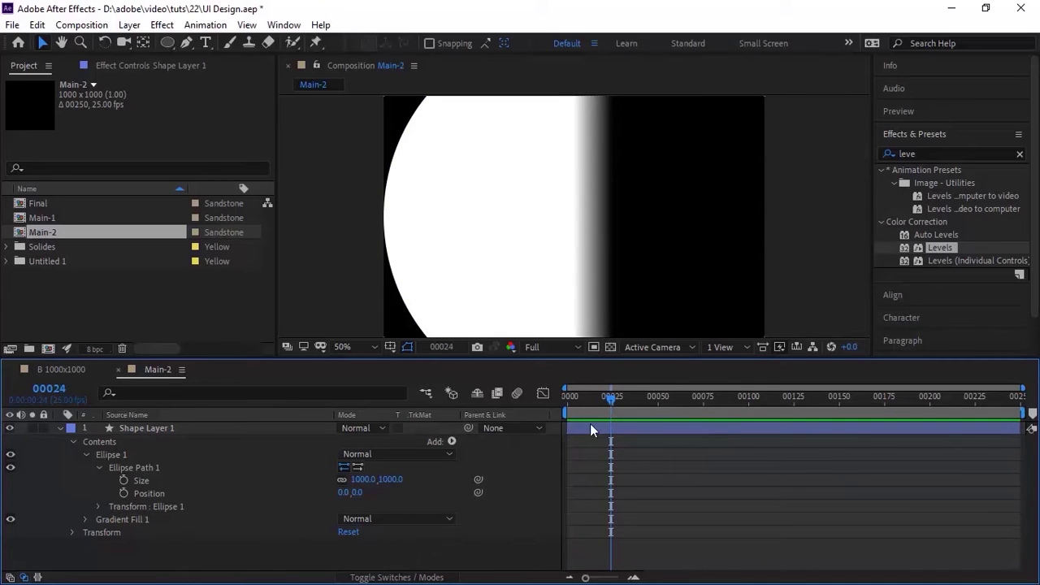
click(616, 429)
drag(618, 431, 624, 431)
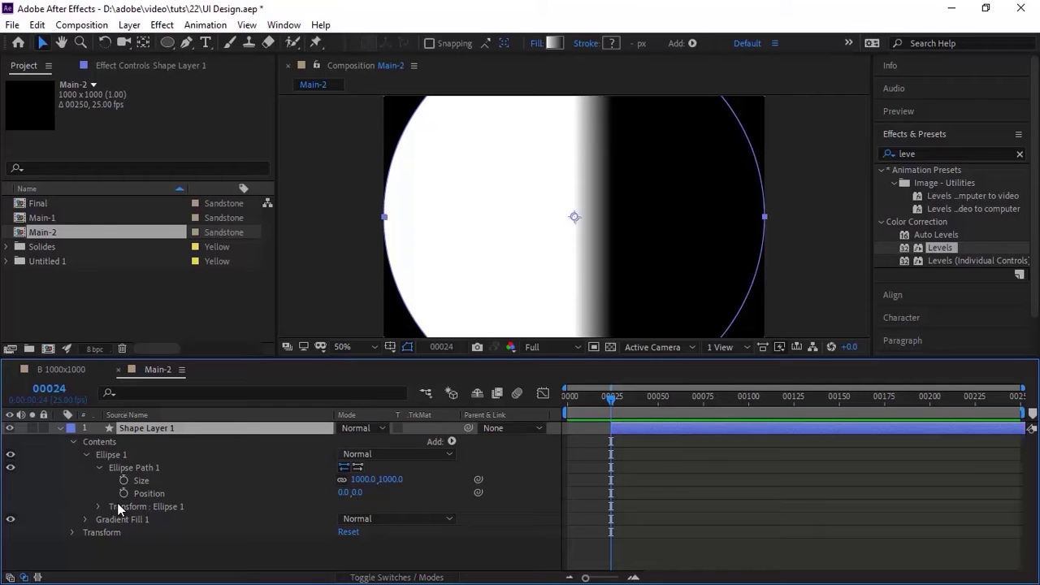
click(363, 428)
click(402, 225)
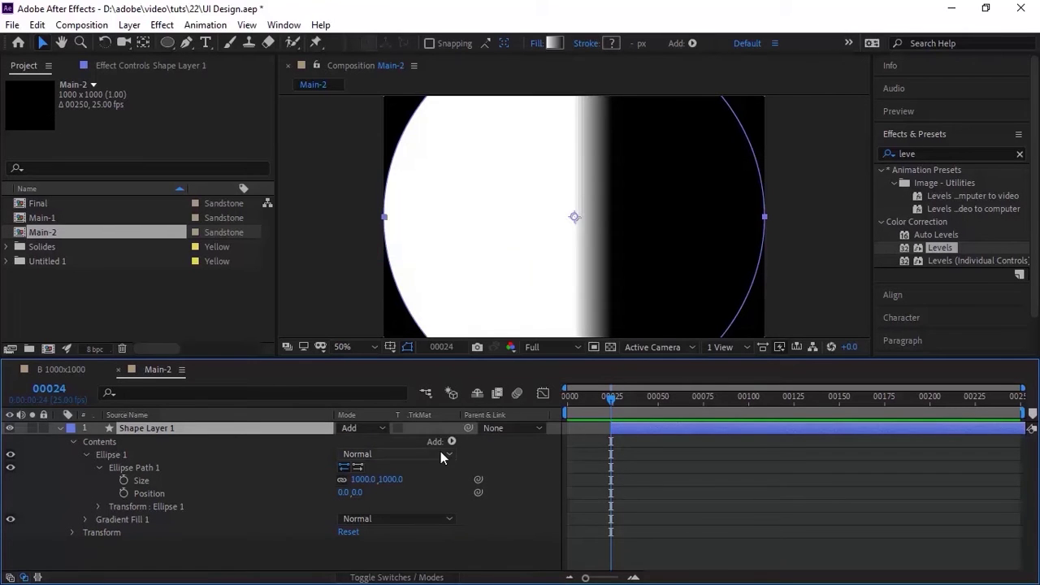
Step: Animate the ellipse's size in Shape Layer 1 from 20 at frame 24 to 700 at frame 57
click(124, 480)
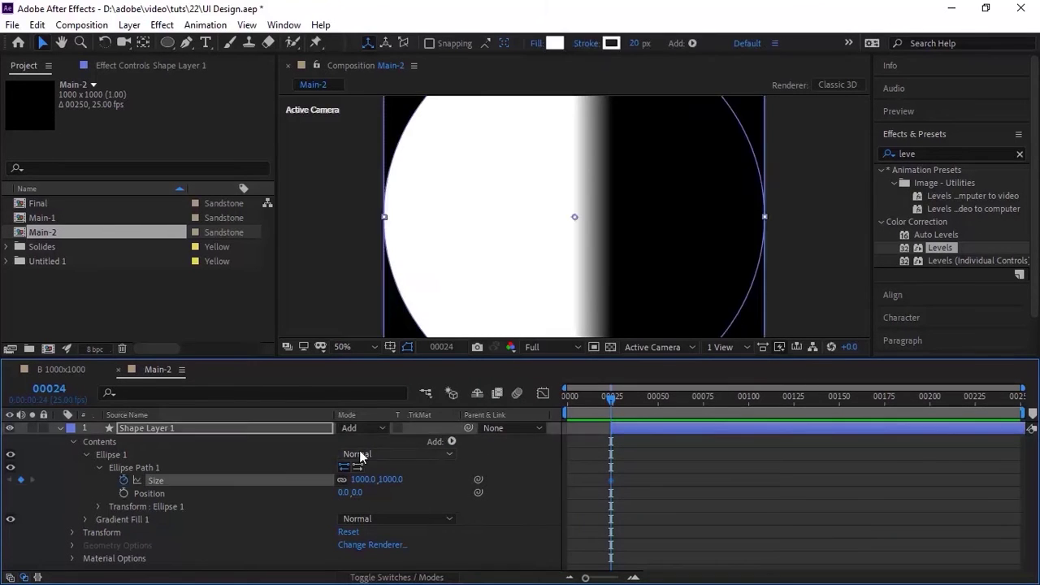
click(365, 480)
text(20)
key(Return)
click(49, 388)
text(57)
key(Return)
click(362, 479)
text(700)
key(Return)
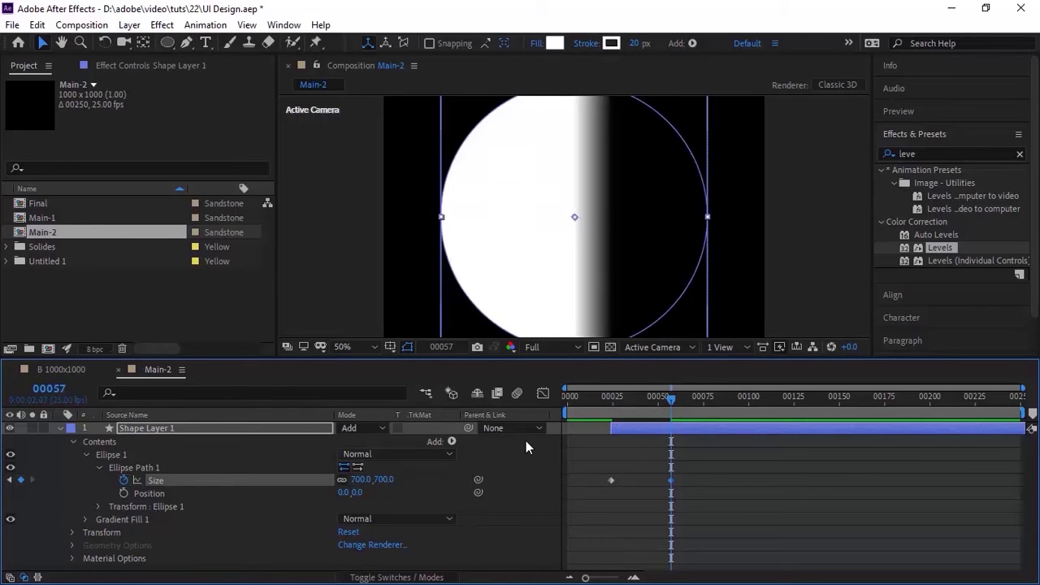
Step: Apply Keyframe Velocity easing to the ellipse's size keyframe at frame 57
right_click(669, 484)
click(715, 455)
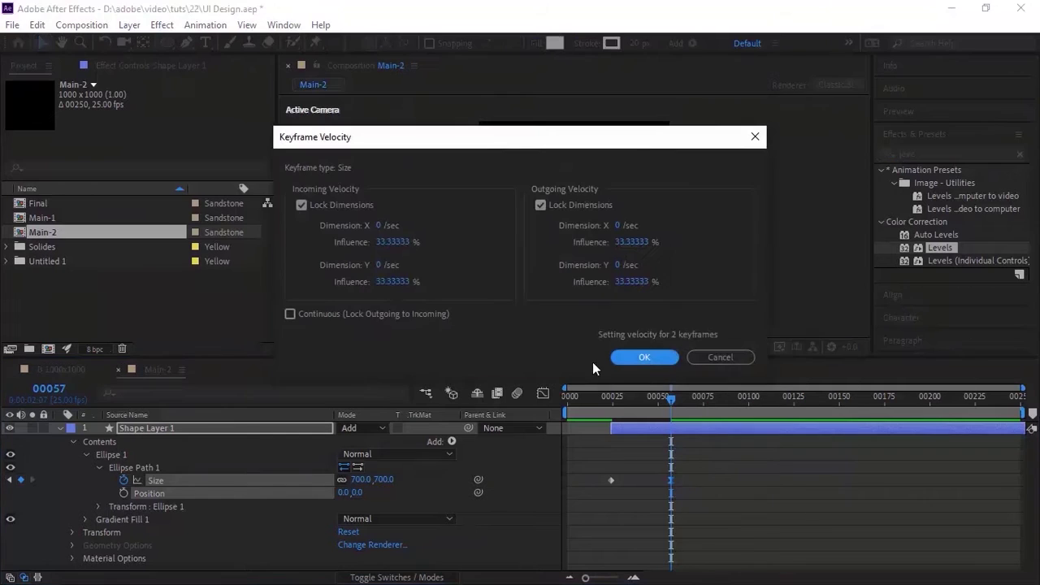
click(644, 357)
Step: Move Gradient Fill 1 into the Ellipse 1 group, directly below Ellipse Path 1, and expand its properties
click(99, 467)
click(99, 474)
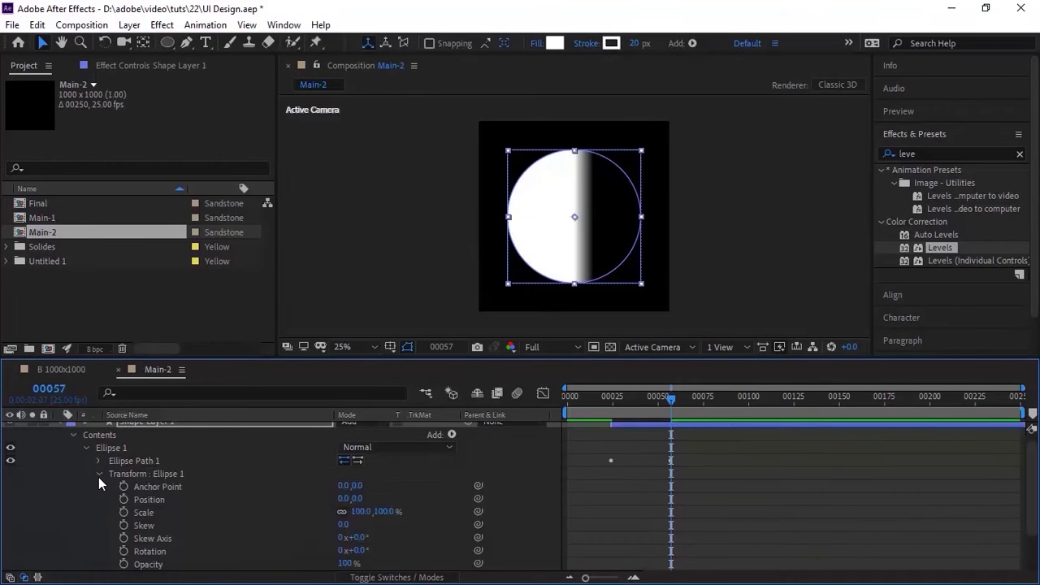
click(98, 474)
drag(103, 491, 98, 482)
click(97, 482)
Step: Set Gradient Fill 1 to Radial with its end point at 333.1, 0.0
click(423, 511)
click(378, 541)
click(349, 538)
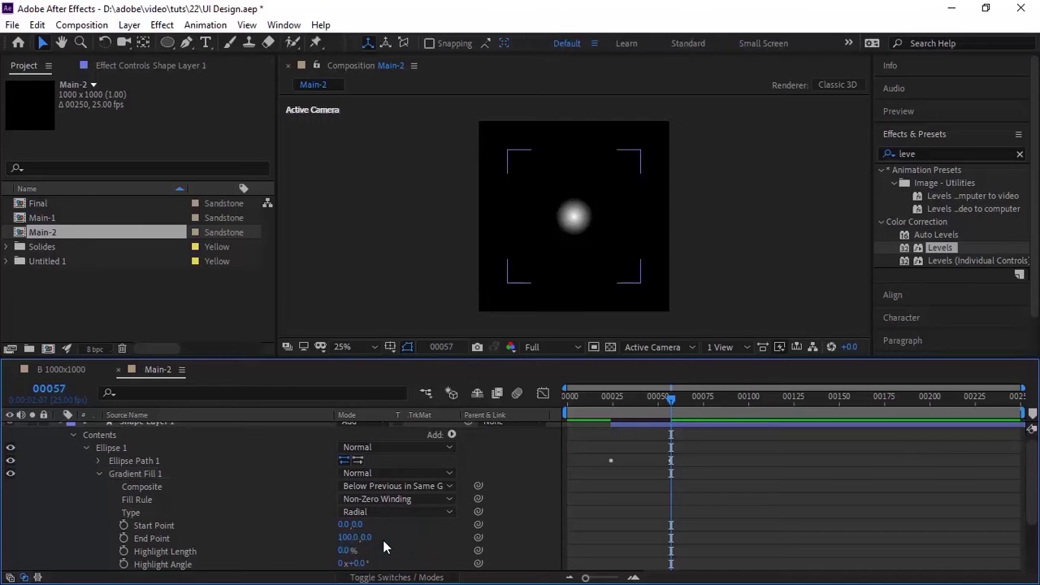
text(333)
key(Return)
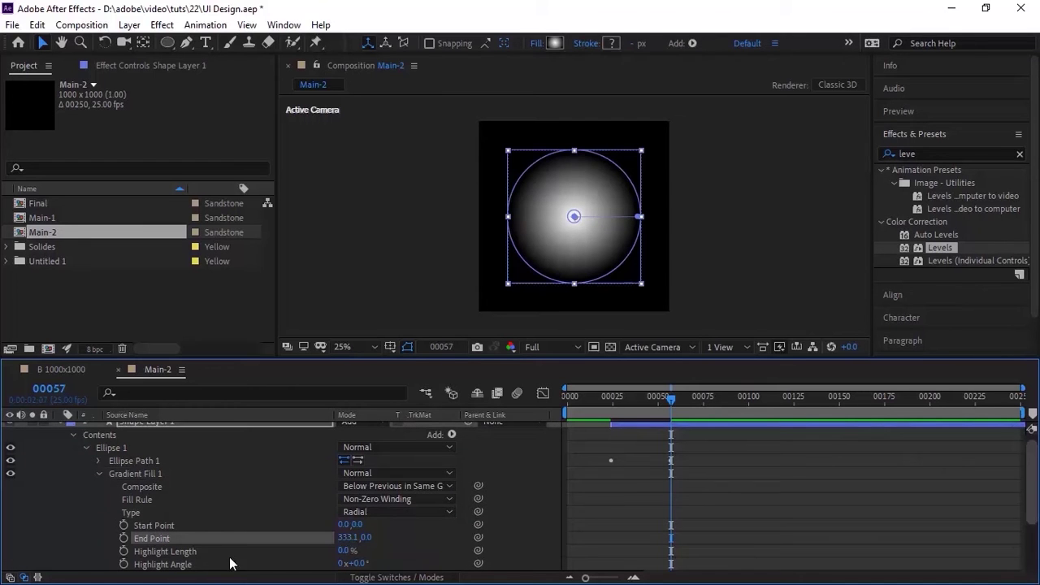
Step: Set the location of the gradient's white color stop to 50%
scroll(188, 488, down, 1)
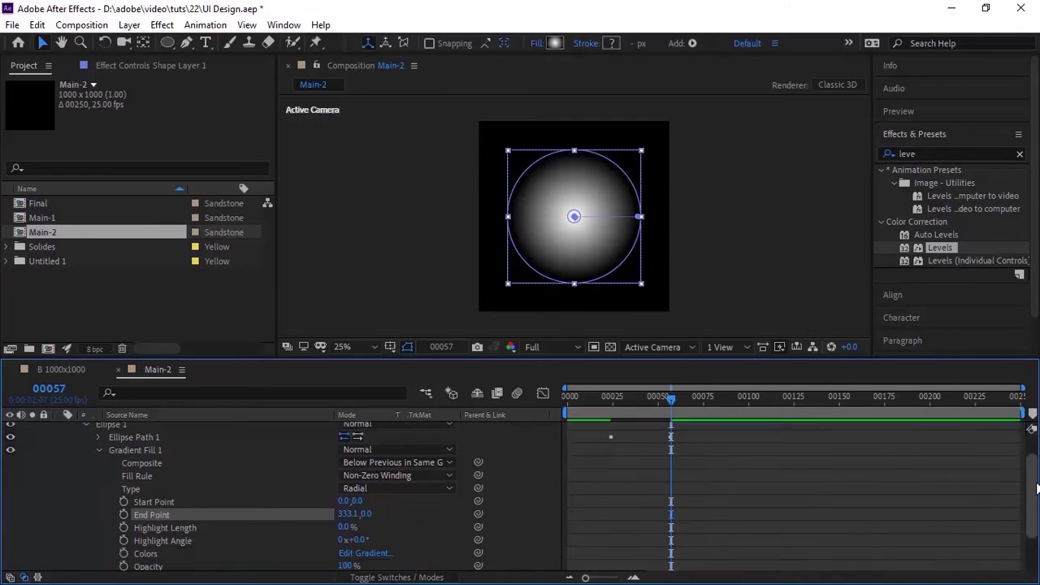
click(365, 552)
click(444, 223)
text(50)
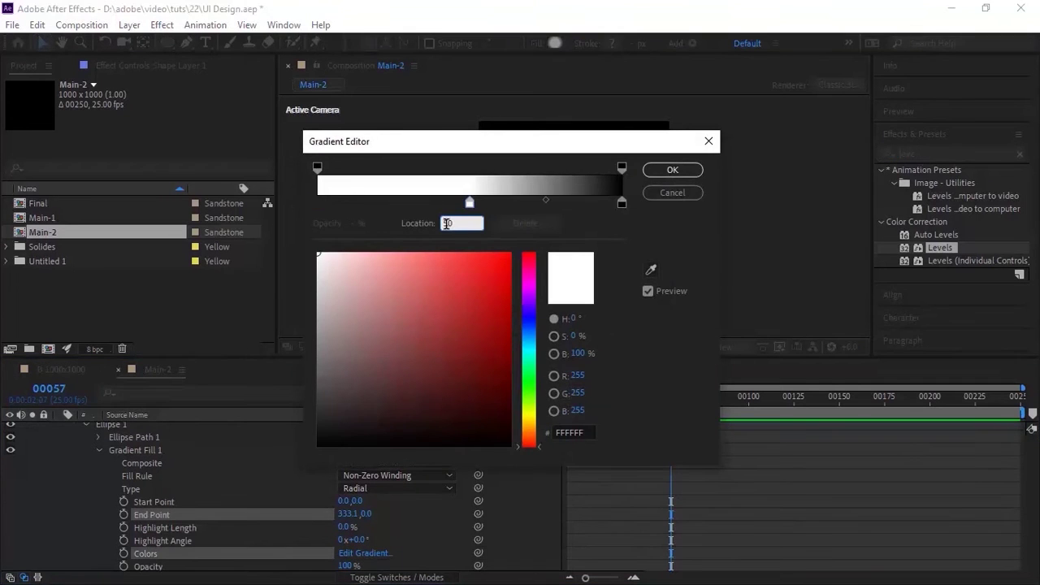
key(Return)
Step: Return the gradient's white color stop to location 0% and set its brightness to 0%
click(365, 553)
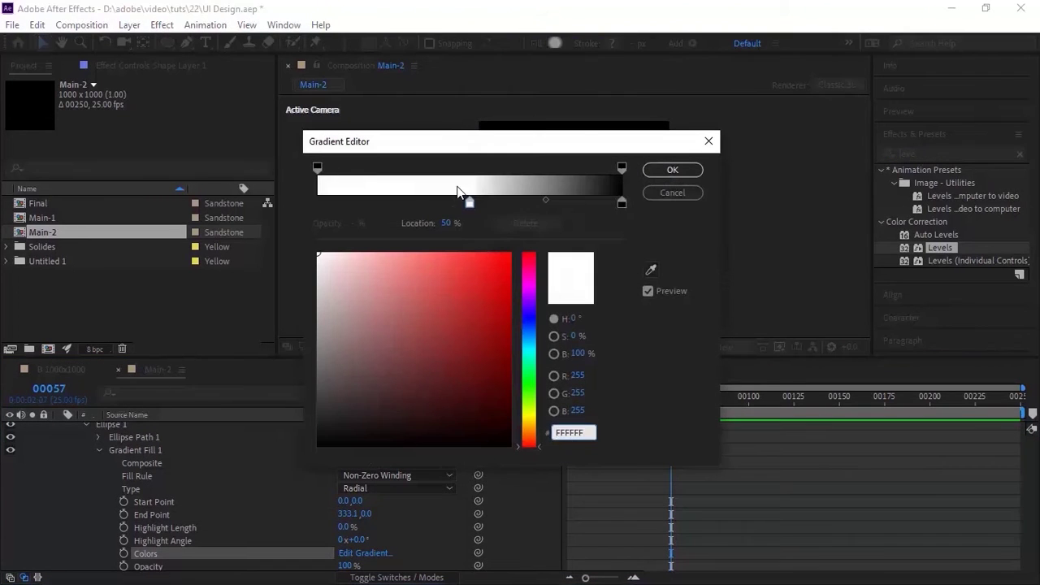
drag(469, 202, 309, 213)
click(576, 355)
text(0)
key(Return)
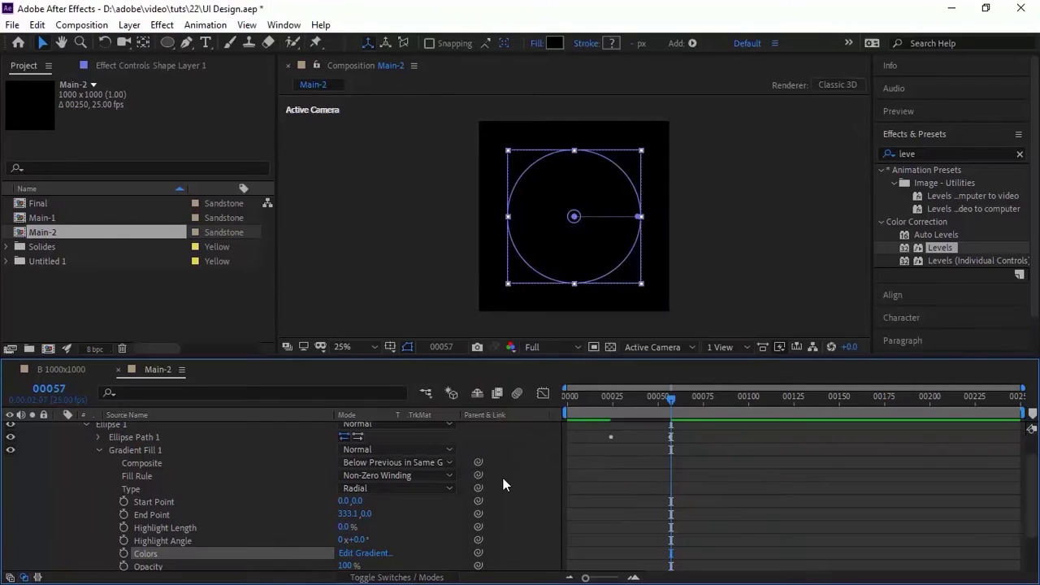
Step: Set the gradient's end color stop to 0D0D0D
click(365, 553)
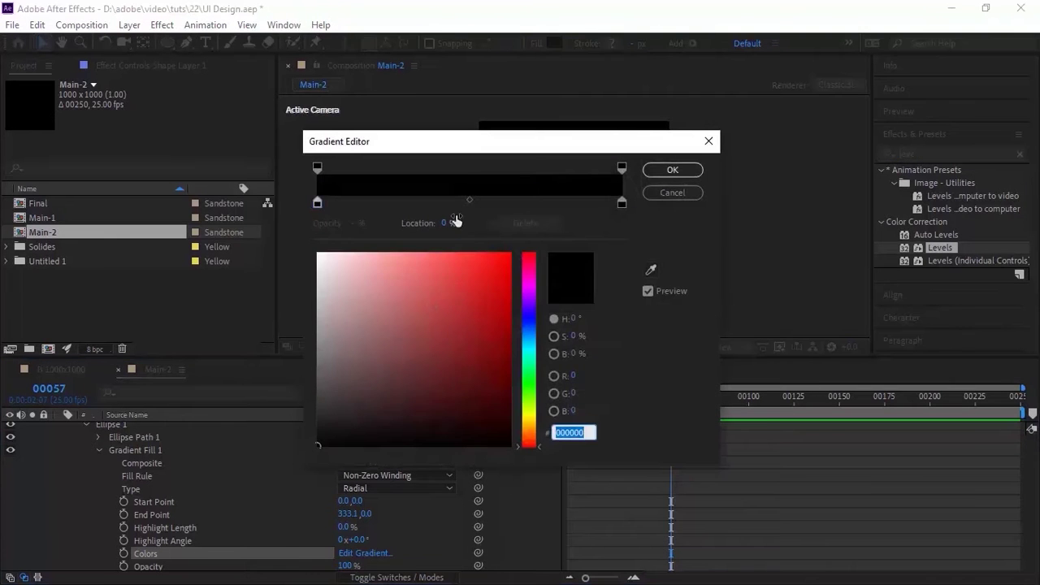
click(620, 203)
click(579, 432)
text(0D0D0D)
click(664, 169)
Step: Set the scale of Shape Layer 1 to 90%
mouse_move(670, 398)
mouse_down()
mouse_move(600, 400)
mouse_move(664, 399)
mouse_up()
click(97, 451)
click(97, 480)
click(97, 452)
click(99, 480)
click(98, 452)
click(98, 491)
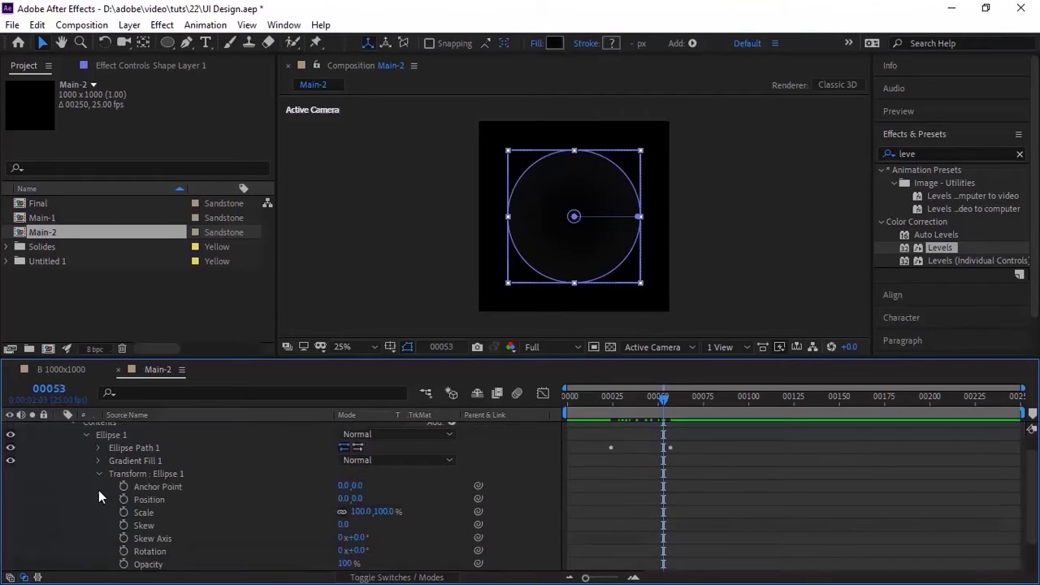
click(99, 475)
click(75, 507)
click(361, 499)
text(90)
key(Return)
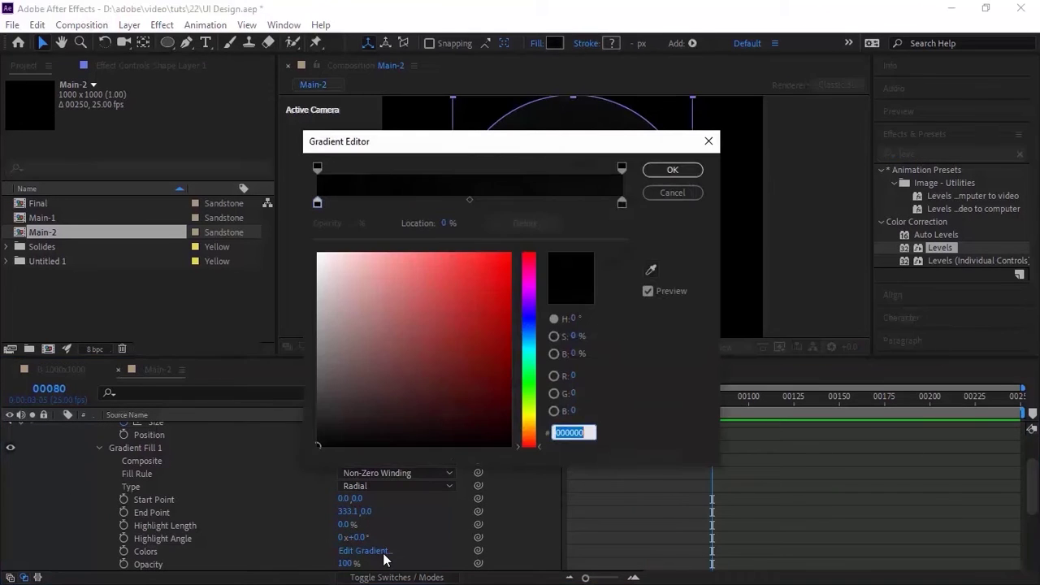
Step: Set the location of the gradient's black color stop to 50% and scrub the timeline to check the circle
drag(318, 204, 456, 209)
click(447, 223)
text(50)
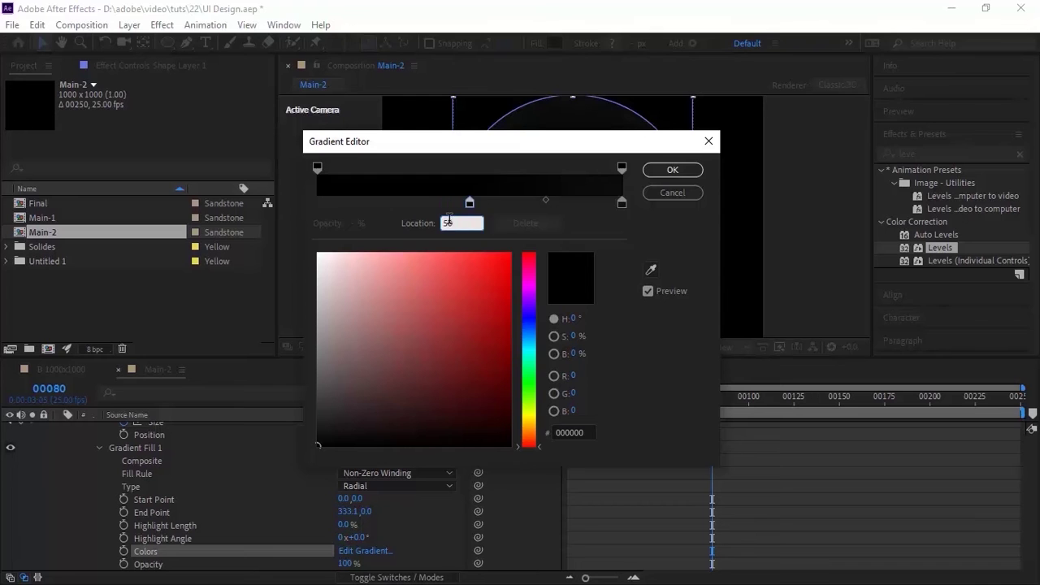
click(681, 172)
click(582, 399)
drag(582, 399, 681, 399)
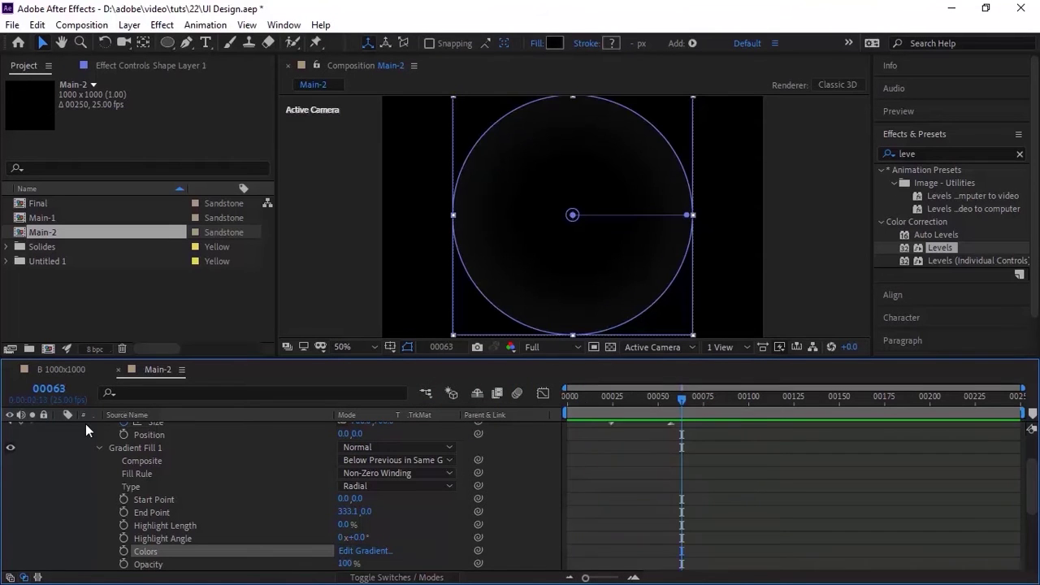
Step: Rename Shape Layer 1 as Shape-1 and collapse its properties
click(98, 448)
scroll(86, 449, up, 3)
click(72, 442)
click(142, 429)
key(Return)
text(s)
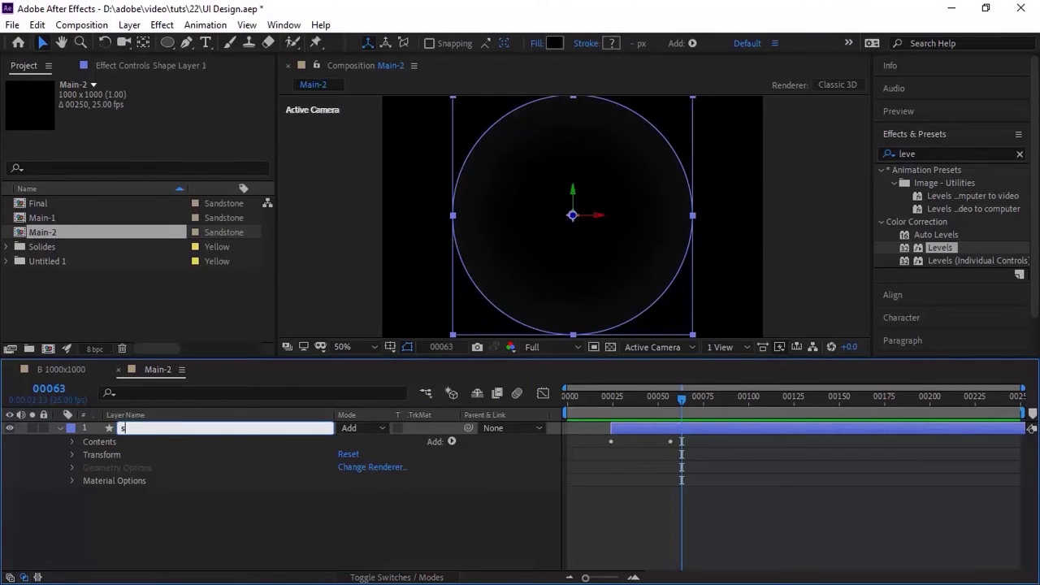
key(Return)
click(60, 428)
click(155, 449)
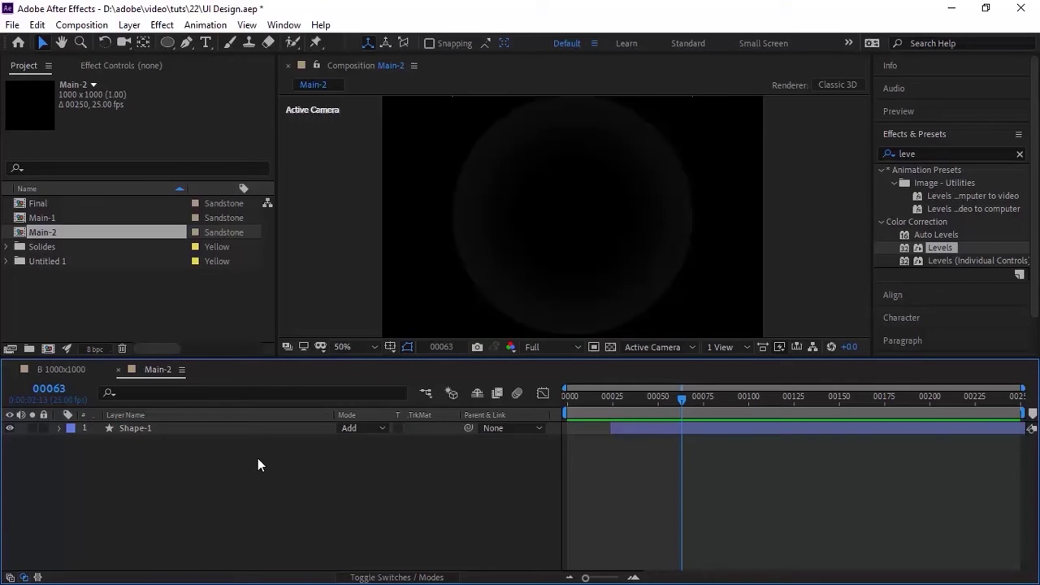
Step: Duplicate the Shape-1 layer and rename the copy as Circle-1
click(259, 430)
key(ctrl+d)
key(Return)
text(Circle-1)
key(Return)
Step: Solo Circle-1 and replace its gradient fill with a Stroke placed inside the Ellipse 1 group
click(60, 428)
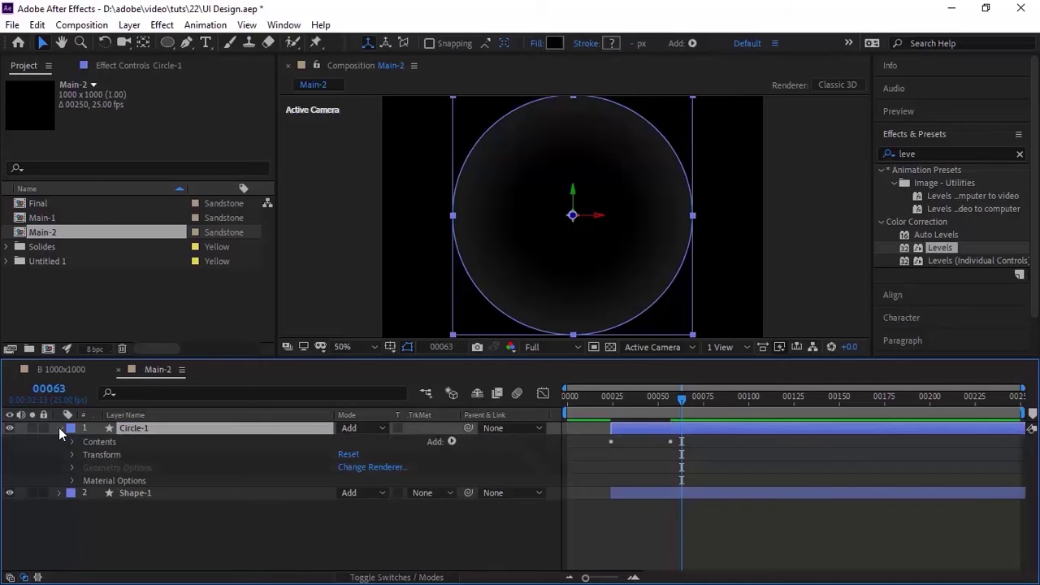
click(73, 442)
click(85, 454)
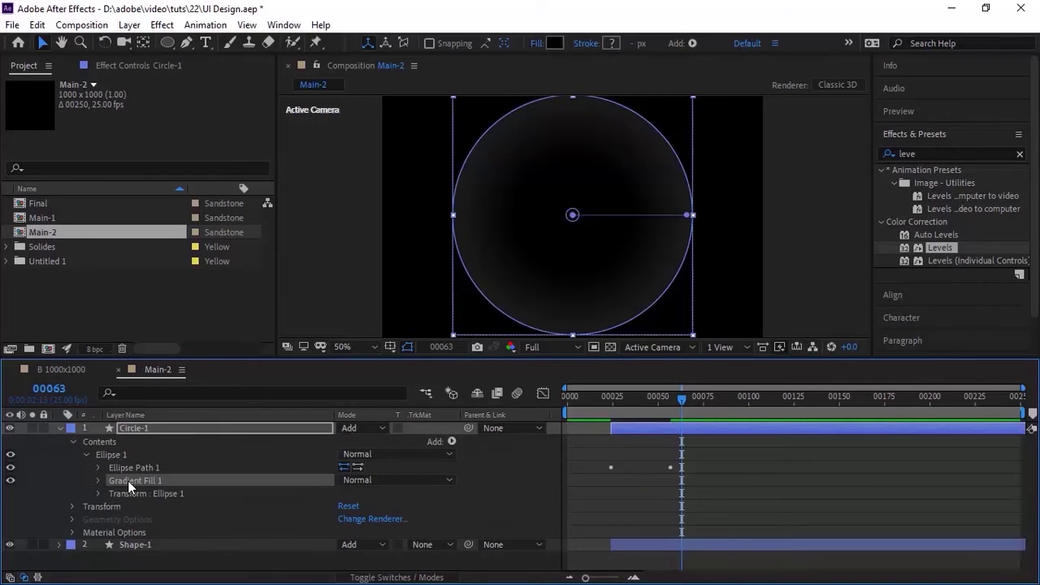
click(452, 441)
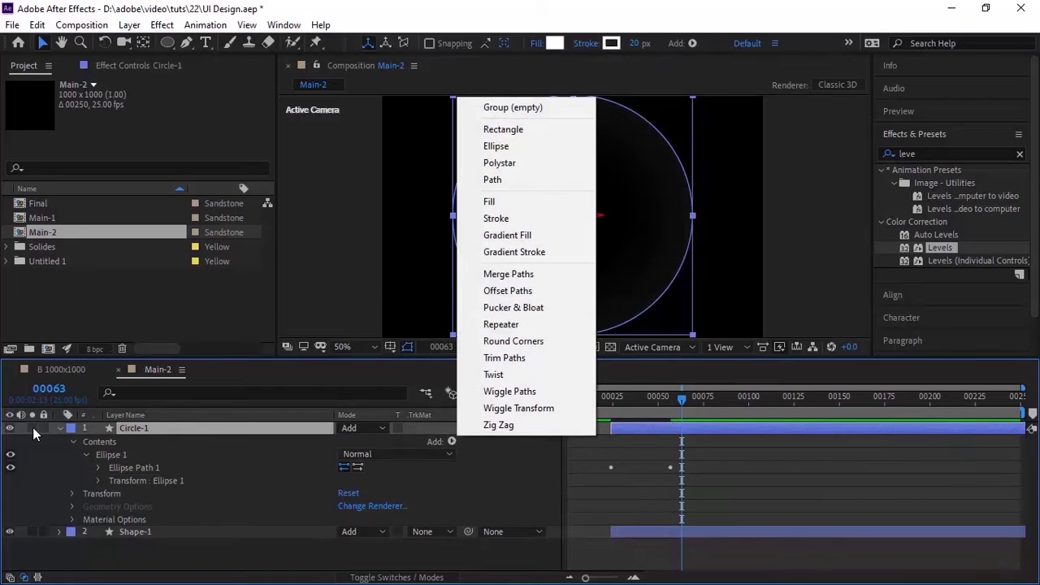
click(33, 427)
click(450, 442)
click(518, 220)
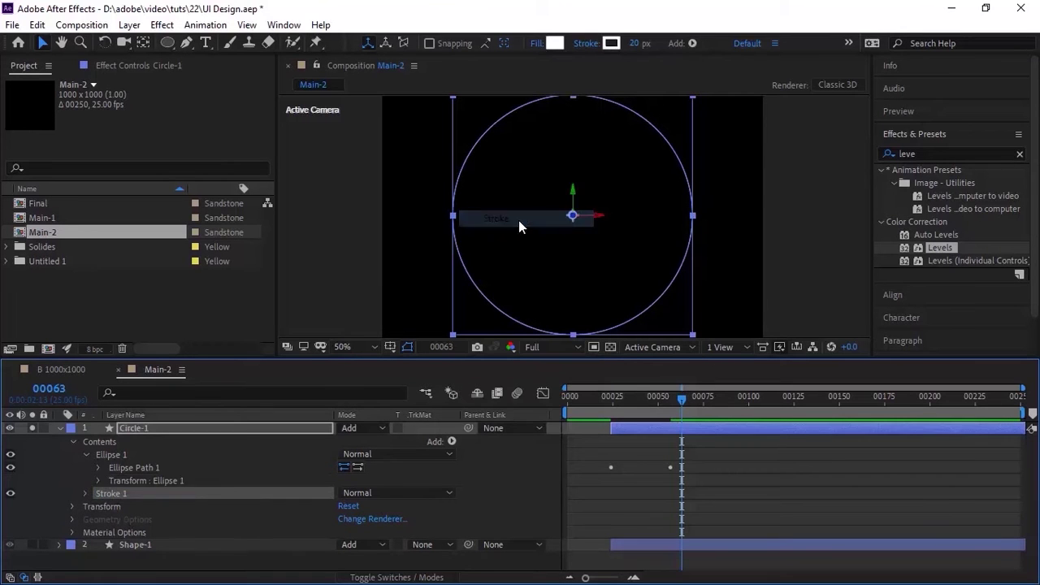
drag(111, 494, 118, 478)
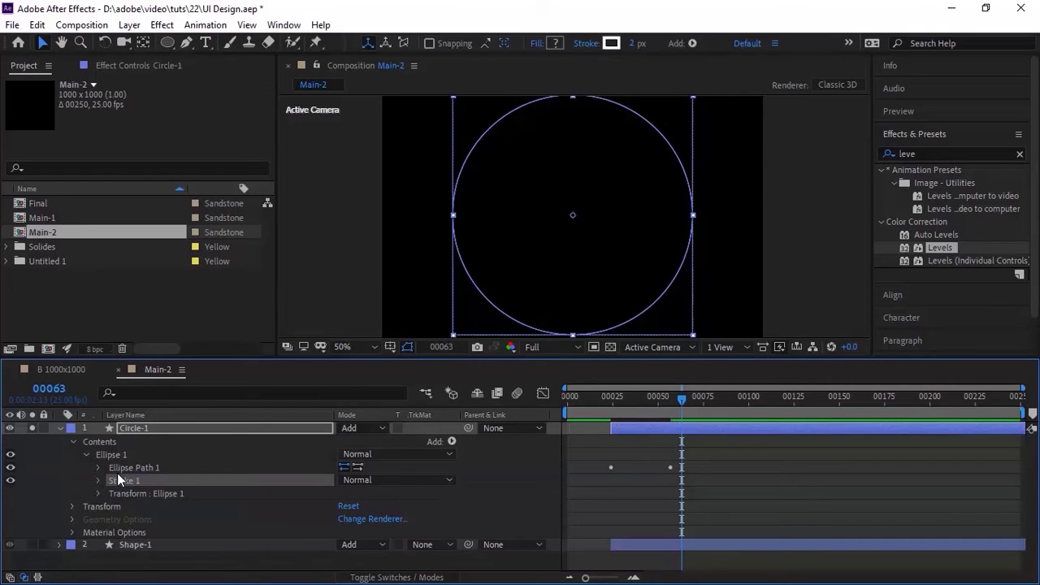
Step: Shift Circle-1 to start at frame 8 and trim its end to about frame 52
drag(600, 403, 582, 400)
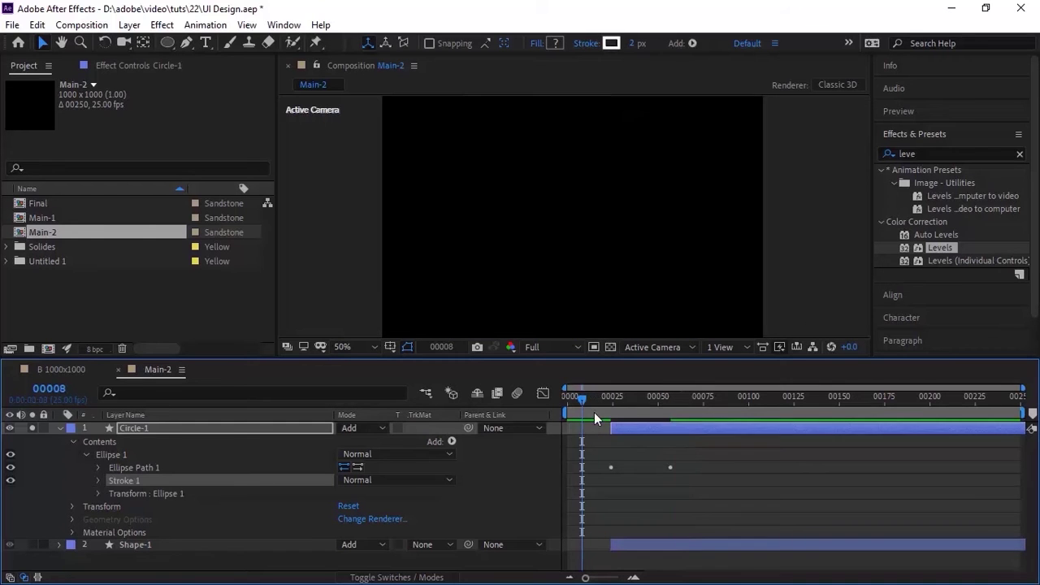
click(611, 429)
key(alt+[)
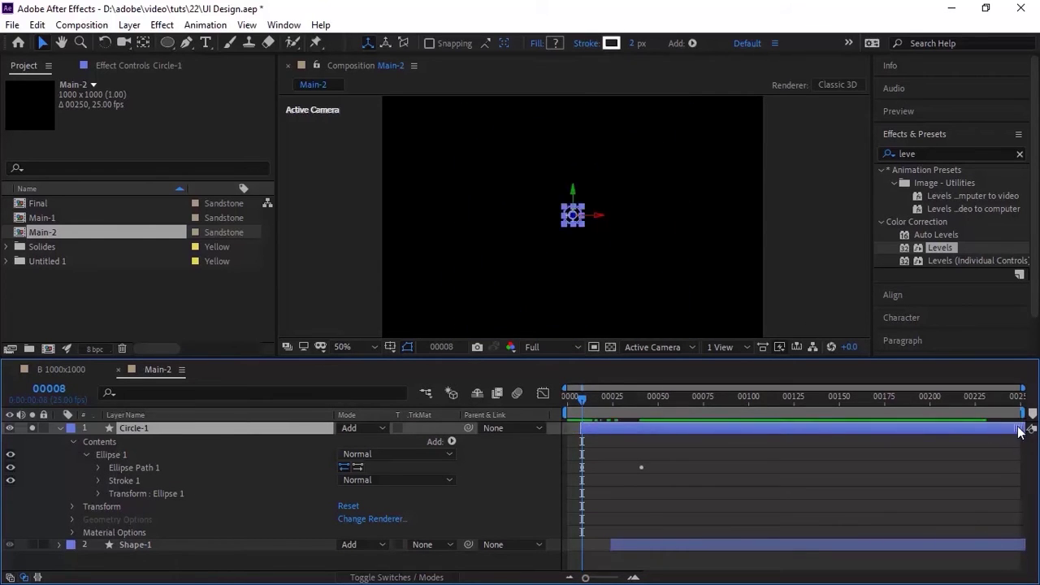
drag(1026, 429, 663, 434)
click(670, 399)
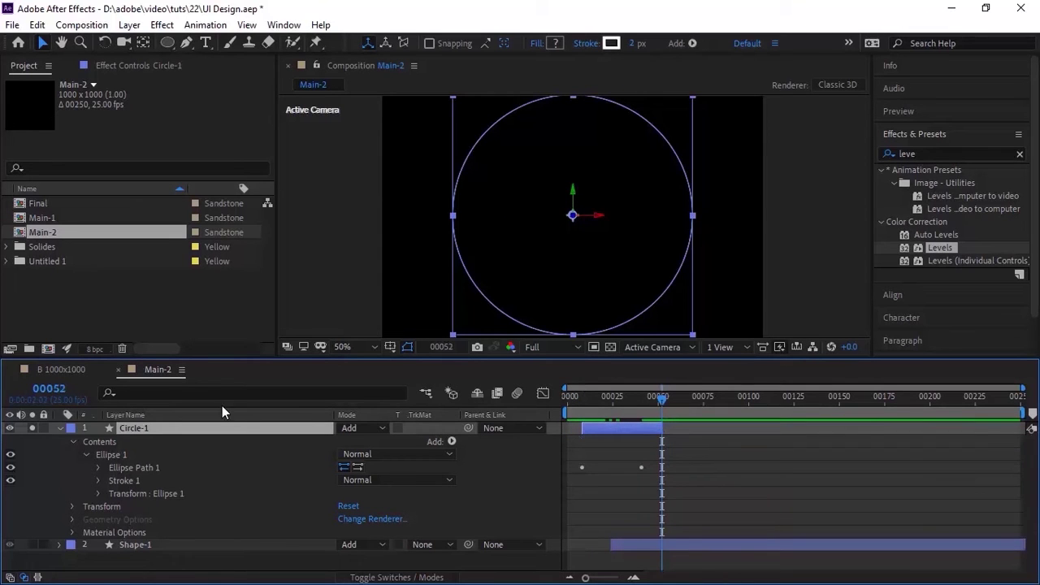
Step: Move Circle-1's second ellipse size keyframe to frame 40
click(97, 468)
click(9, 481)
click(33, 480)
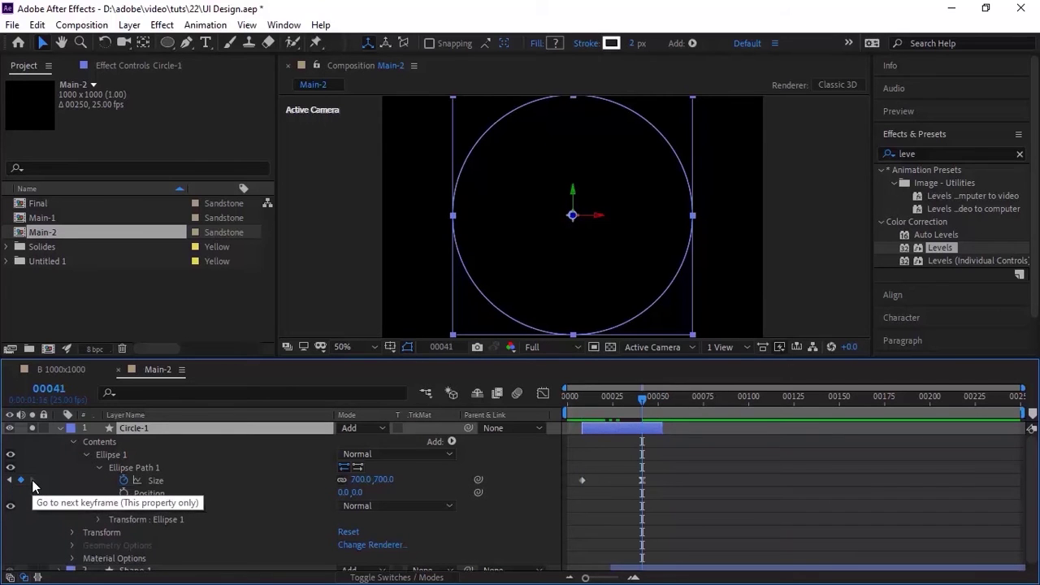
key(Page_Up)
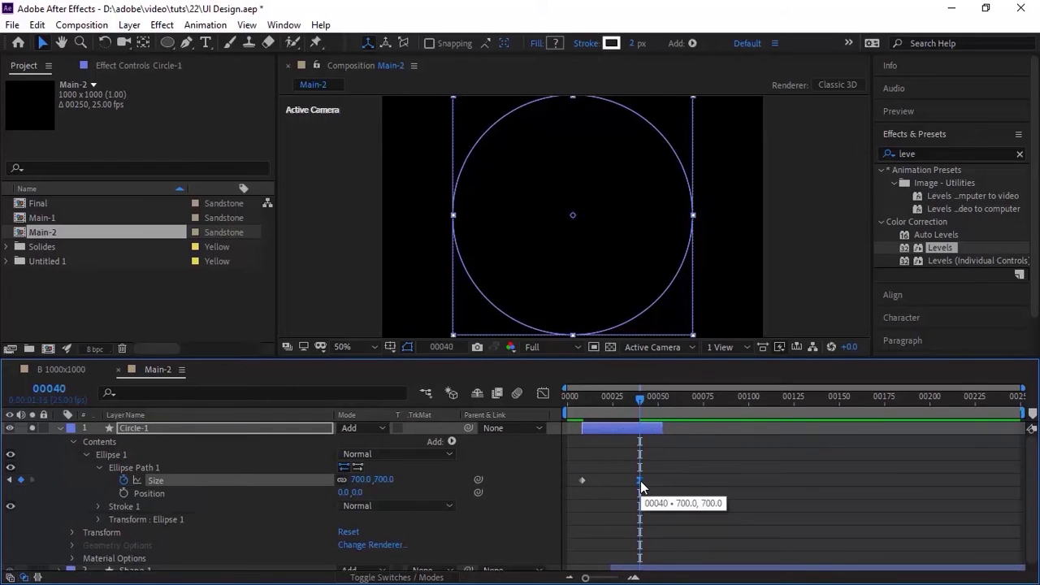
Step: Add a color keyframe to Circle-1's Stroke 1 at frame 11
click(98, 467)
click(98, 480)
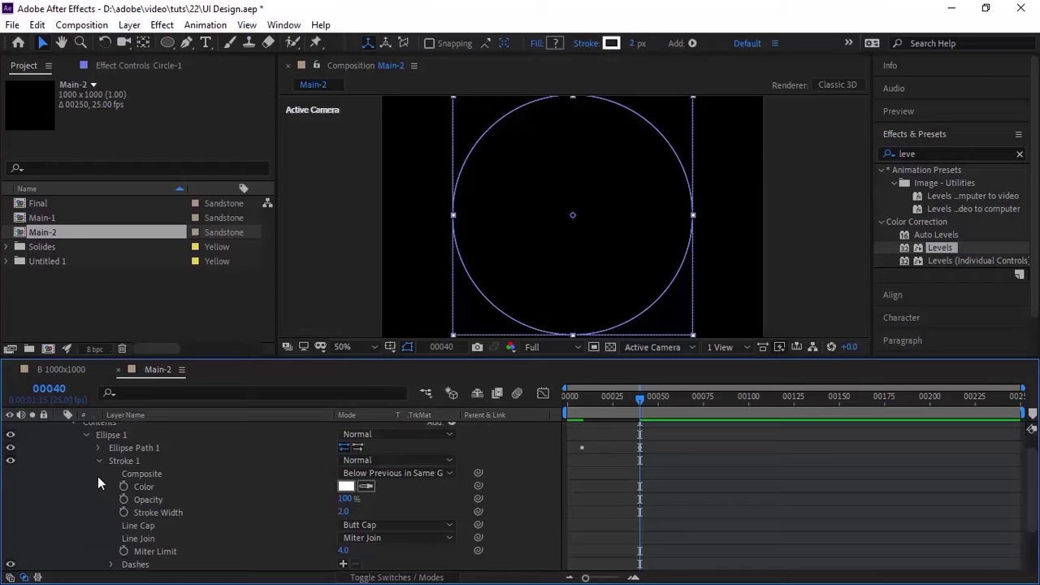
click(49, 389)
text(11)
click(124, 488)
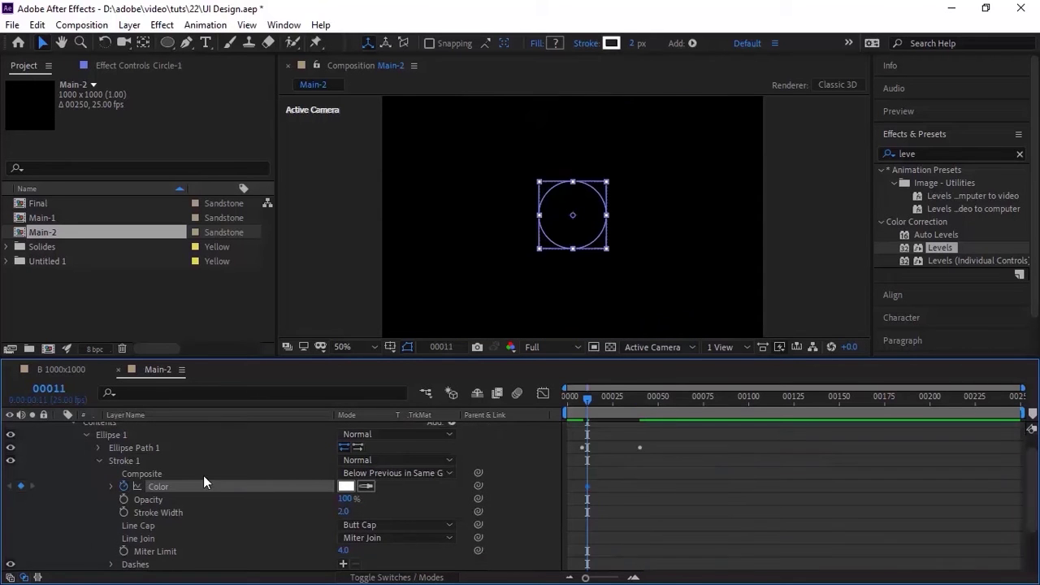
Step: Keyframe Circle-1's stroke color to a dark gray at frame 19
click(59, 391)
text(19)
key(Return)
click(347, 487)
click(323, 243)
text(100)
key(Return)
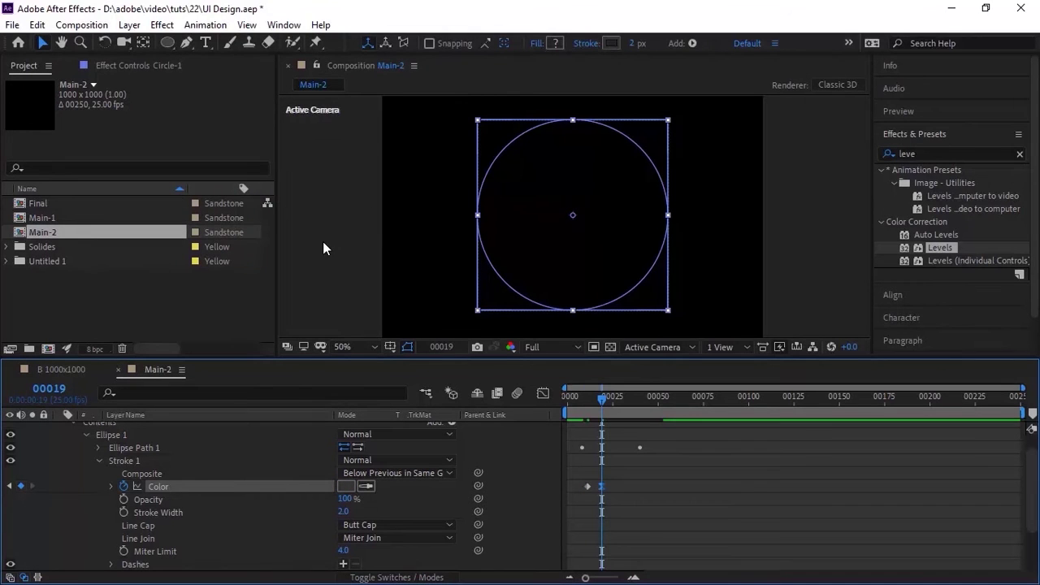
Step: Set the incoming velocity influence of the stroke color keyframe at frame 19 to 100%
right_click(602, 486)
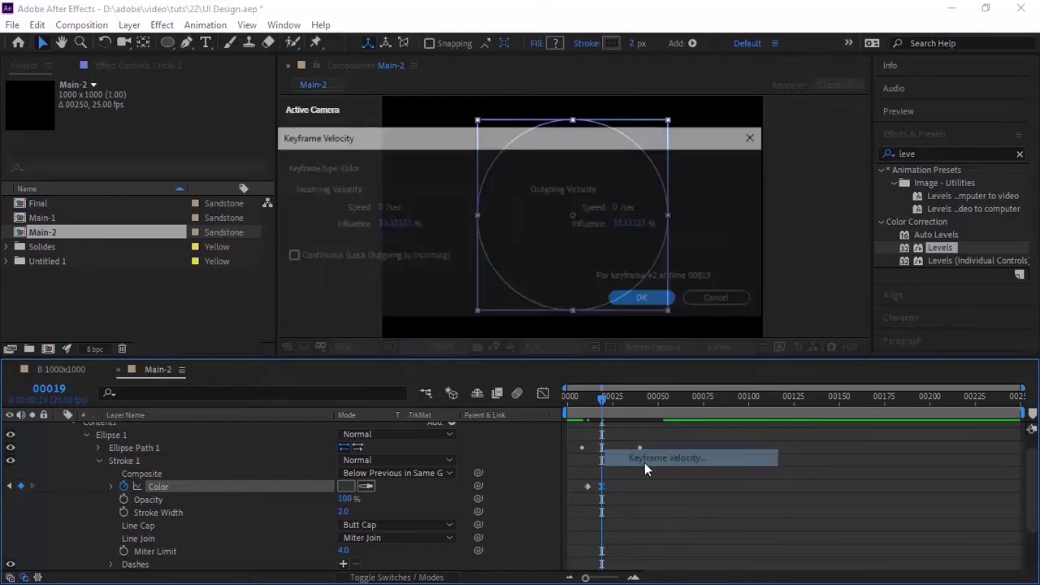
click(644, 460)
click(385, 224)
text(100)
key(Return)
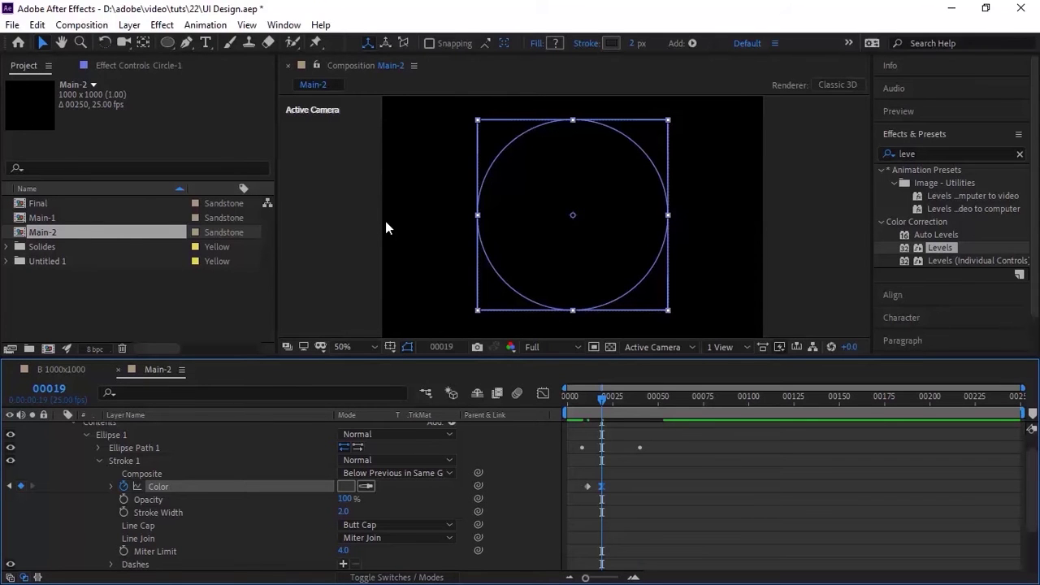
Step: Keyframe Circle-1's stroke color to 20% brightness gray at frame 21
key(Page_Down)
key(Page_Down)
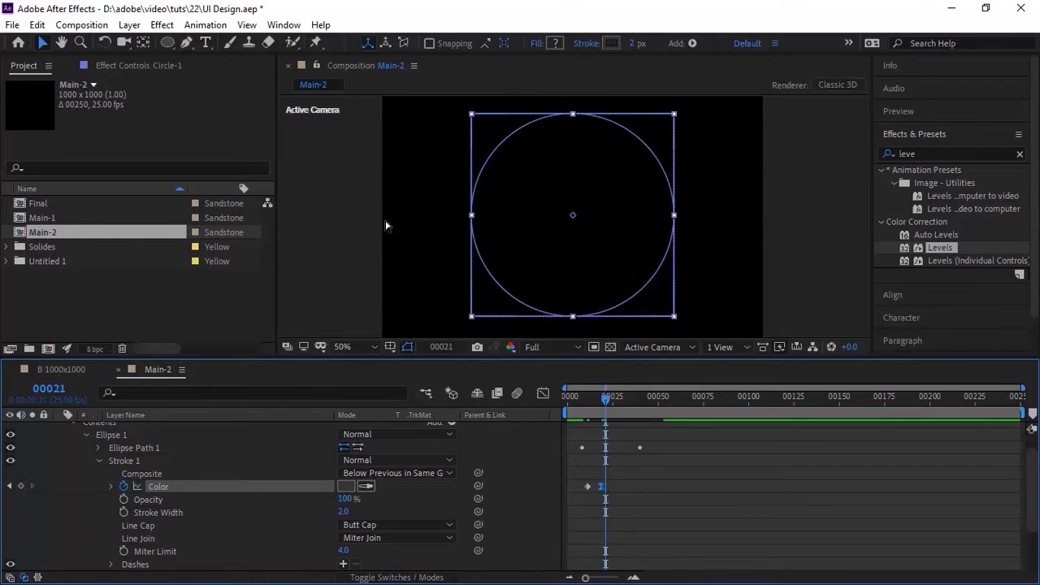
click(347, 486)
click(321, 240)
text(40)
key(Return)
Step: Keyframe Circle-1's stroke color to 10% brightness at frame 26
key(Page_Down)
key(Page_Down)
key(Page_Down)
key(Page_Down)
key(Page_Down)
click(346, 486)
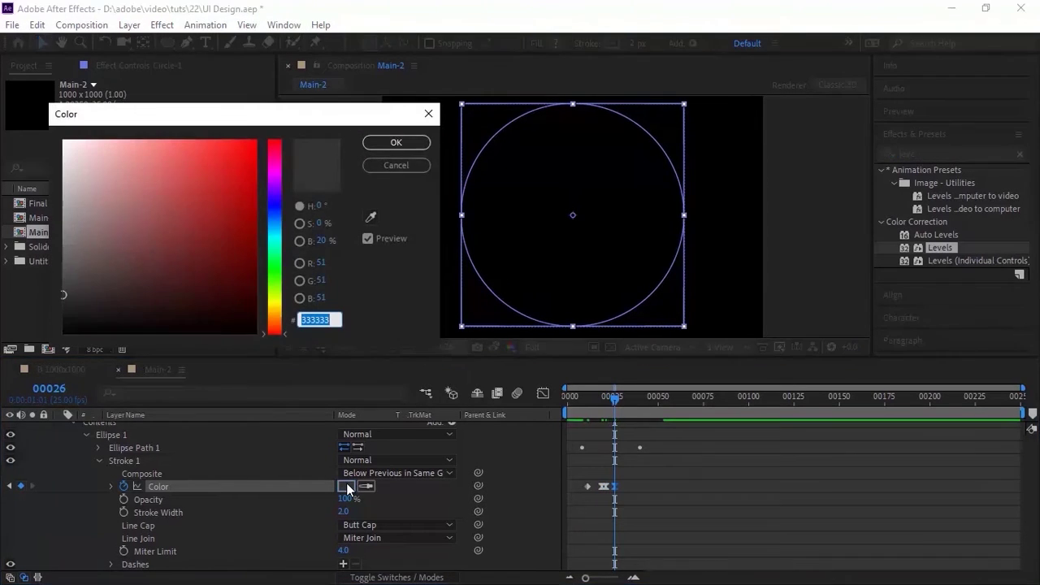
click(322, 239)
text(10)
key(Return)
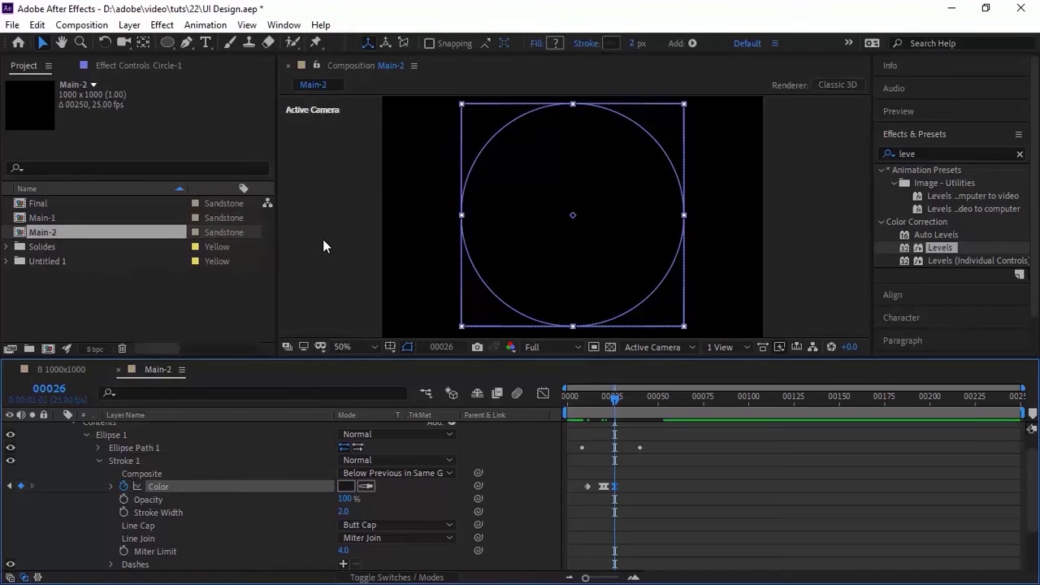
Step: Keyframe Circle-1's stroke color to 20% brightness at frame 30
key(Page_Down)
key(Page_Down)
key(Page_Down)
key(Page_Down)
click(349, 486)
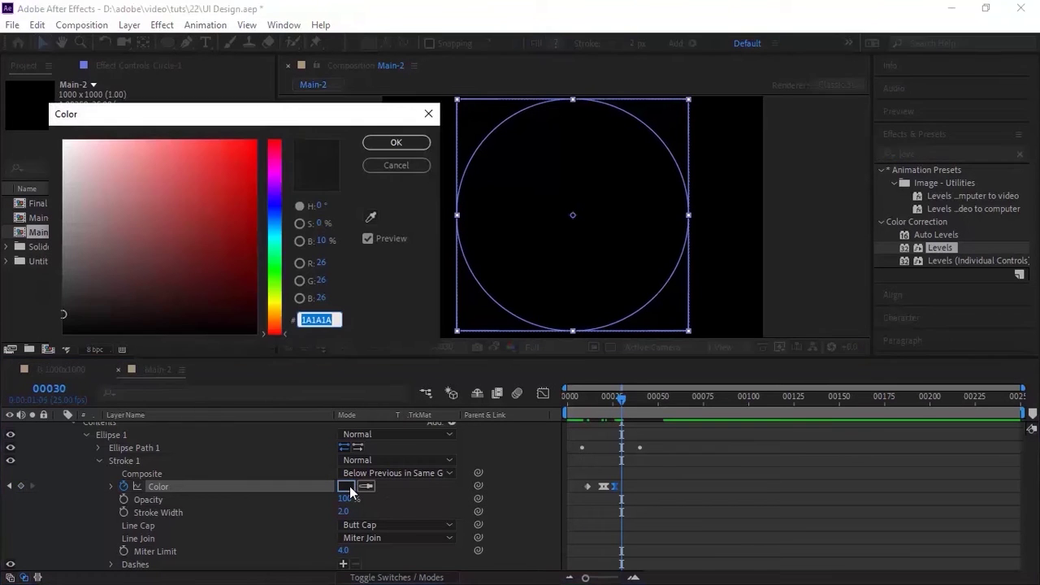
click(323, 243)
text(20)
key(Return)
Step: Keyframe Circle-1's stroke color to 0% brightness at frame 48
key(Page_Down)
key(Page_Down)
key(Page_Down)
key(Page_Down)
key(Page_Down)
key(Page_Down)
key(Page_Down)
key(Page_Down)
key(Page_Down)
key(Page_Down)
key(Page_Down)
key(Page_Down)
key(Page_Down)
key(Page_Down)
key(Page_Down)
key(Page_Down)
key(Page_Down)
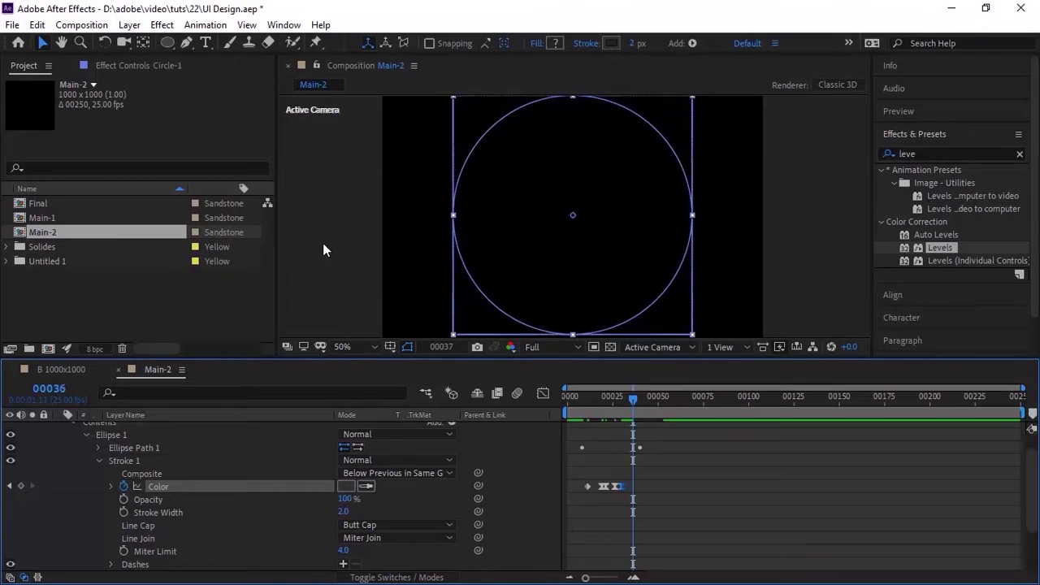
key(Page_Down)
click(344, 487)
click(321, 243)
text(0)
key(Return)
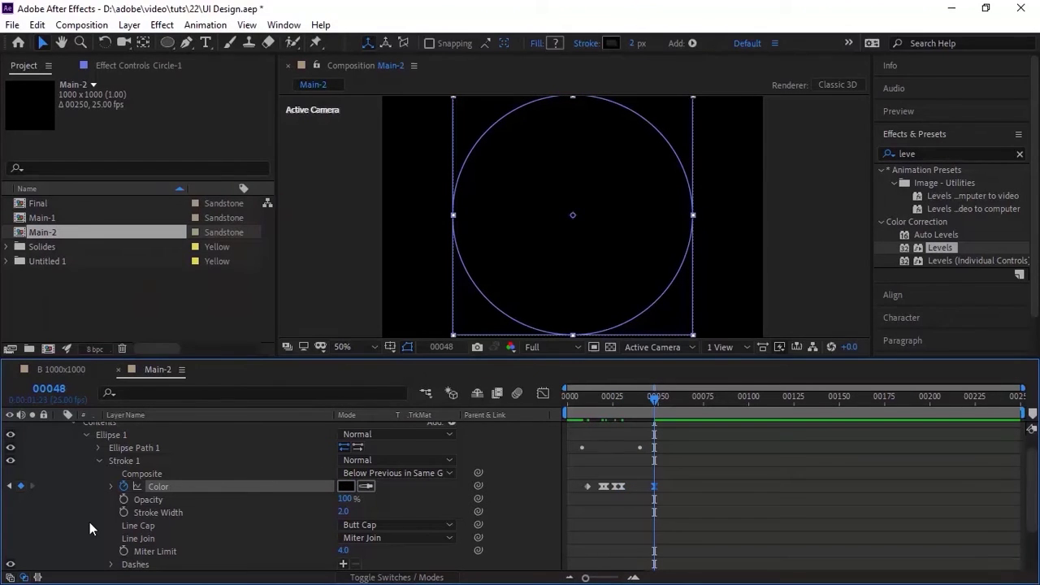
Step: Start animating Circle-1's stroke width with a keyframe of 10 at frame 8
click(54, 391)
text(8)
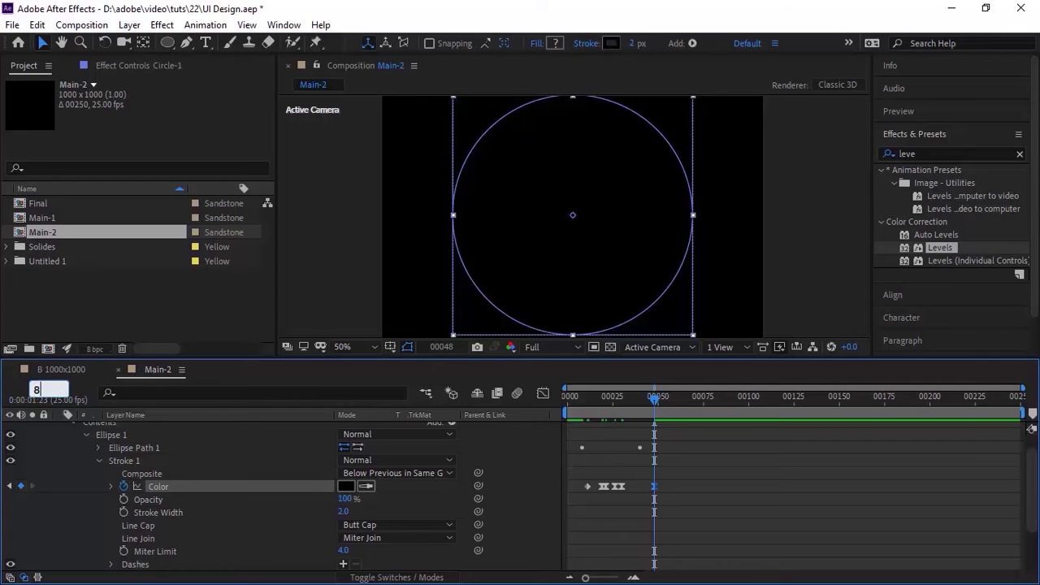
key(Return)
click(123, 512)
click(343, 512)
text(10)
key(Return)
Step: Keyframe Circle-1's stroke width to 2 at frame 48
click(65, 391)
text(48)
key(Return)
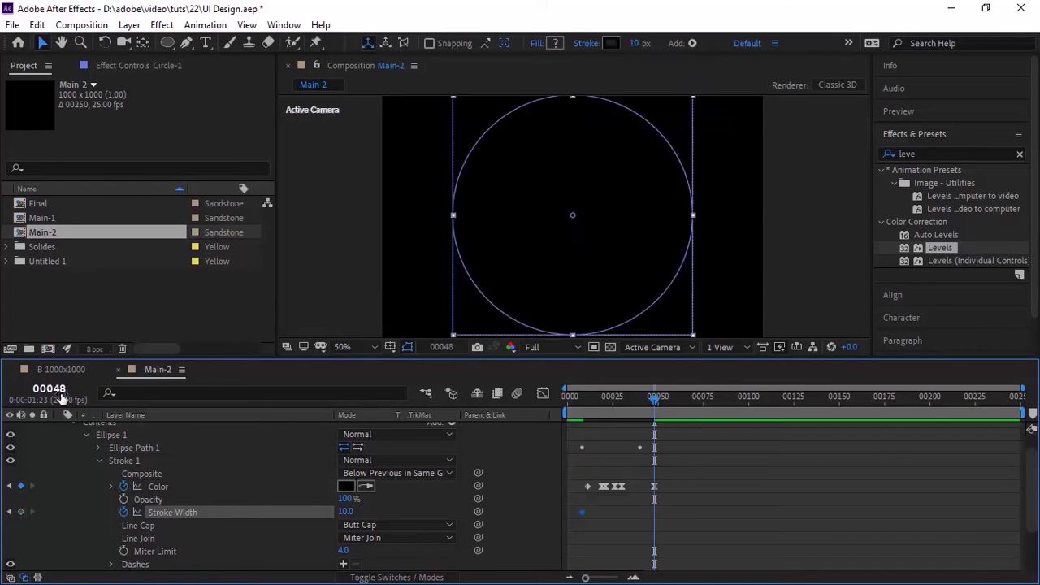
click(345, 512)
text(2)
key(Return)
Step: Set the incoming velocity influence of Circle-1's stroke width keyframe at frame 48 to 100%
right_click(656, 513)
click(715, 490)
click(391, 223)
text(100)
key(Return)
Step: Set Circle-1's layer Z position to -20 and its layer scale to 100%
click(99, 461)
click(72, 506)
click(392, 486)
key(Tab)
text(100)
key(Return)
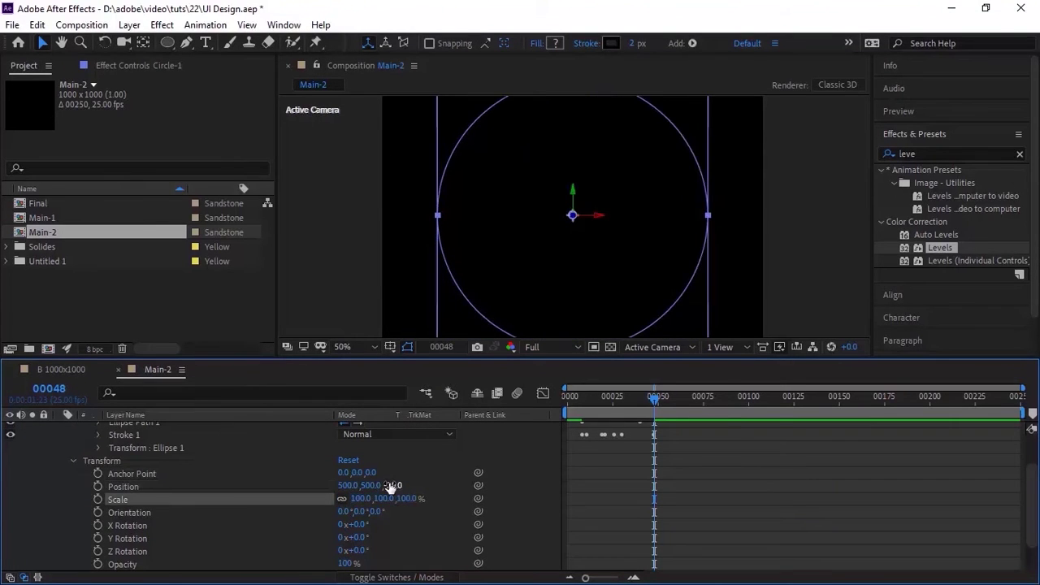
click(73, 461)
Step: Set Circle-1's layer scale to 90% and preview the circle animation
key(space)
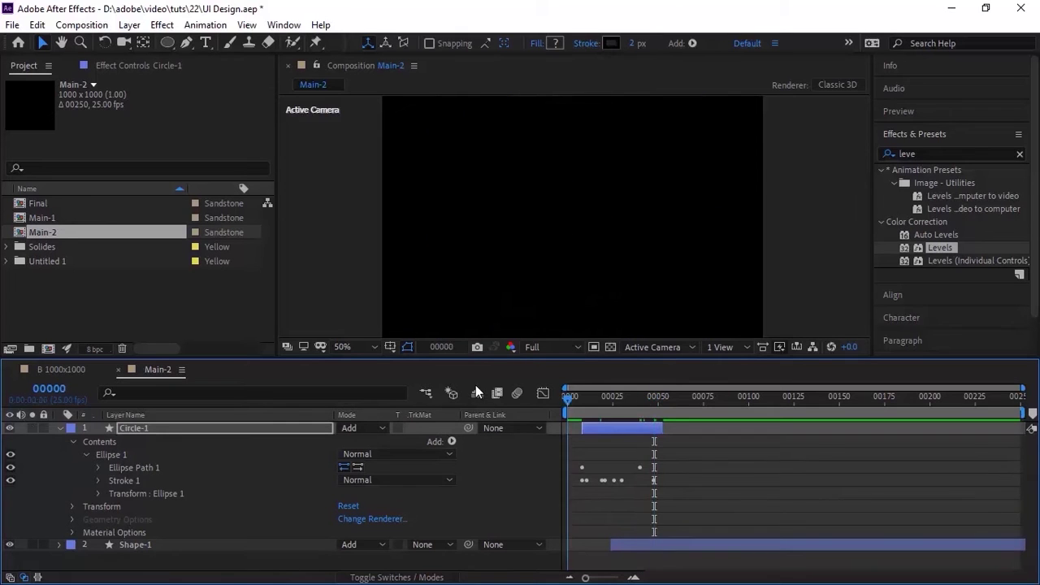
click(97, 494)
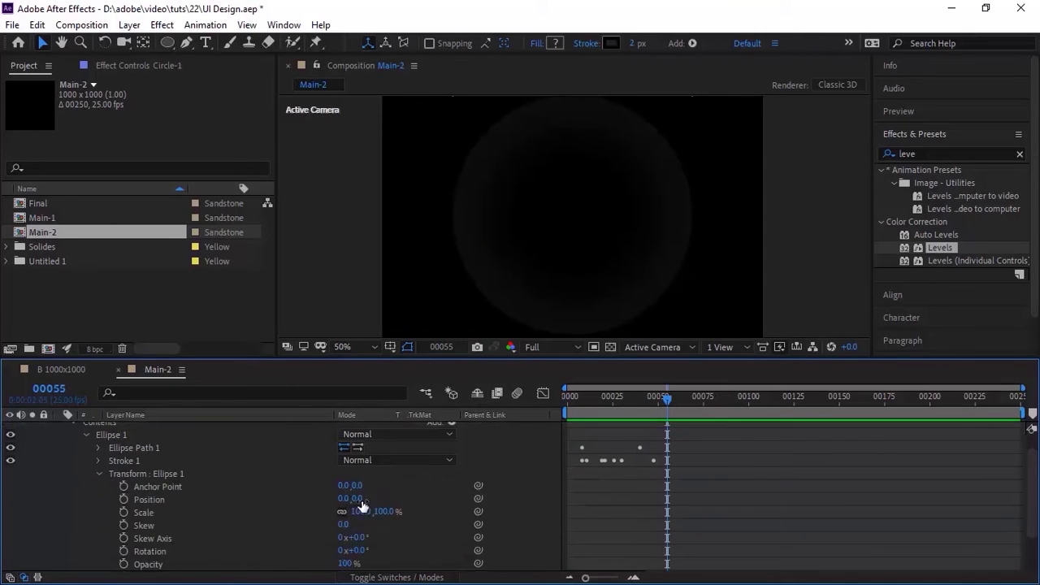
click(98, 474)
click(73, 507)
click(364, 500)
text(90)
key(Return)
drag(667, 399, 524, 408)
key(space)
key(space)
drag(590, 404, 634, 403)
scroll(1034, 441, up, 2)
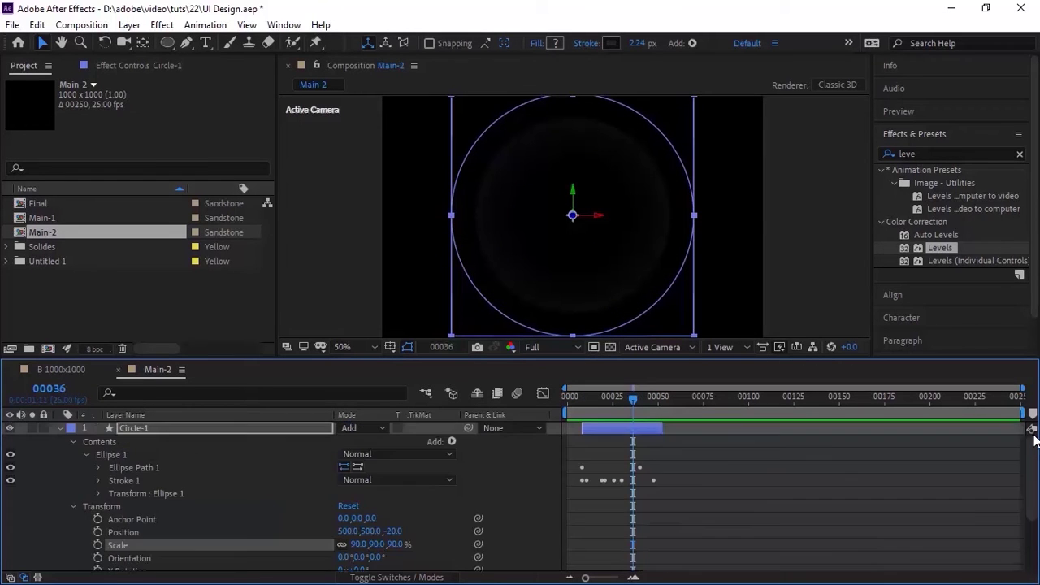
Step: Duplicate Circle-1, shift the copy to start at frame 24, and extend its end to the end of the composition
click(60, 428)
key(ctrl+d)
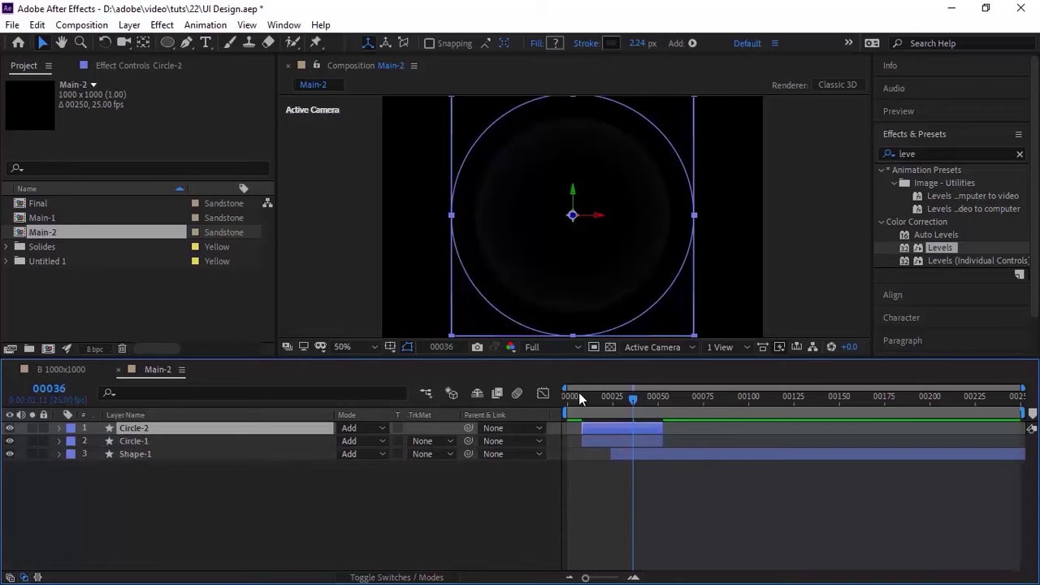
click(610, 398)
drag(603, 417, 627, 431)
drag(690, 429, 1026, 428)
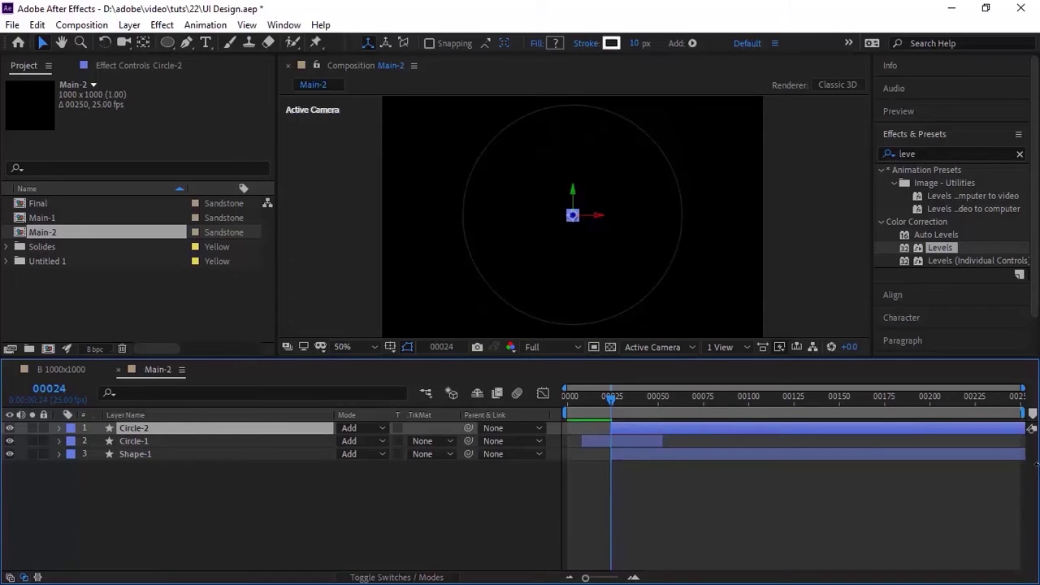
Step: Move the ending size keyframe of Circle-2's ellipse path to frame 57
click(60, 427)
click(72, 441)
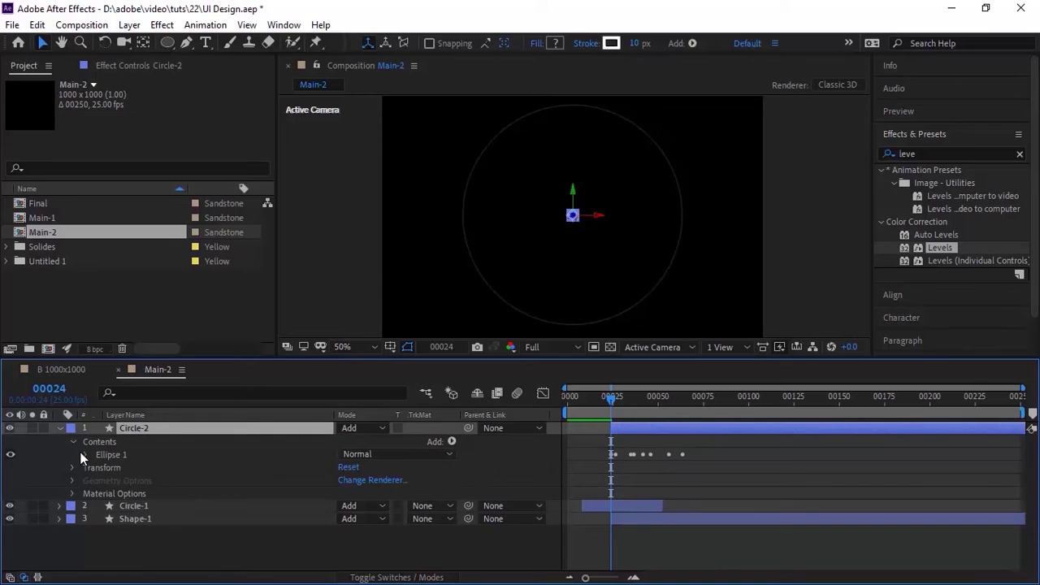
click(87, 455)
click(98, 468)
click(33, 480)
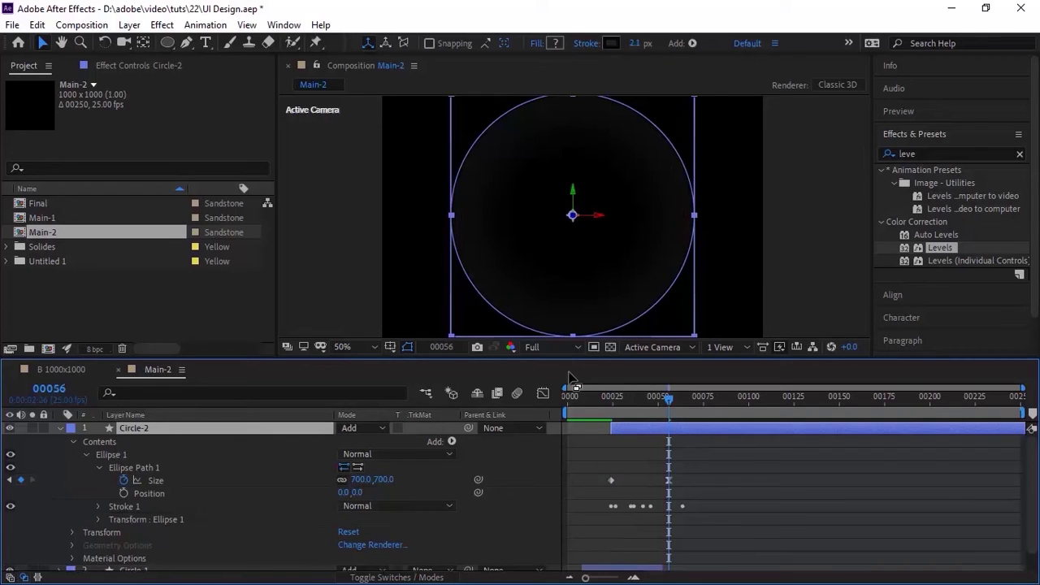
click(671, 480)
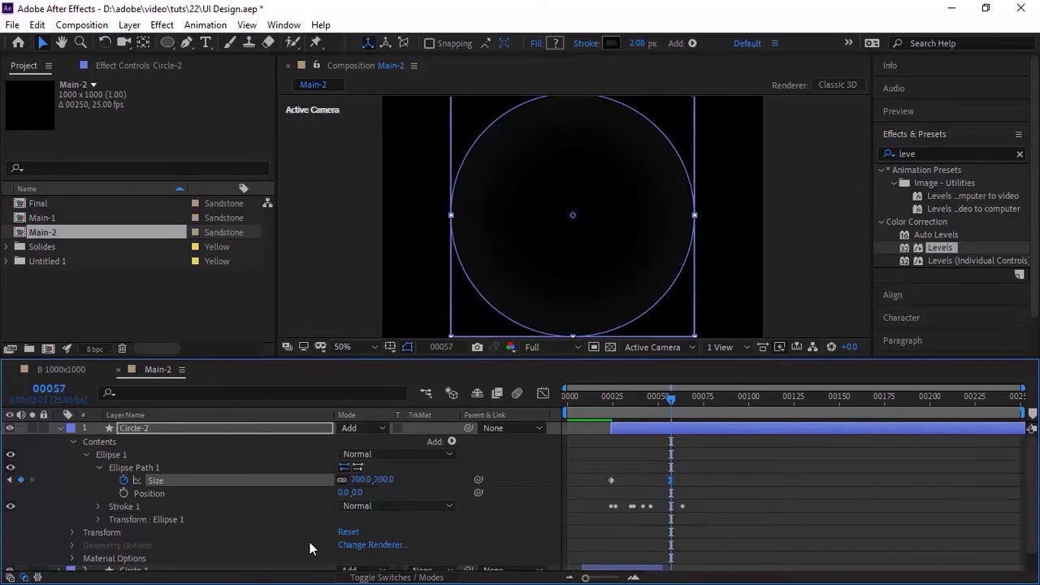
Step: Examine Circle-2's stroke color keyframes by stepping back through them
click(98, 468)
click(98, 481)
scroll(73, 486, down, 1)
click(10, 486)
click(10, 486)
click(9, 486)
click(10, 486)
click(10, 485)
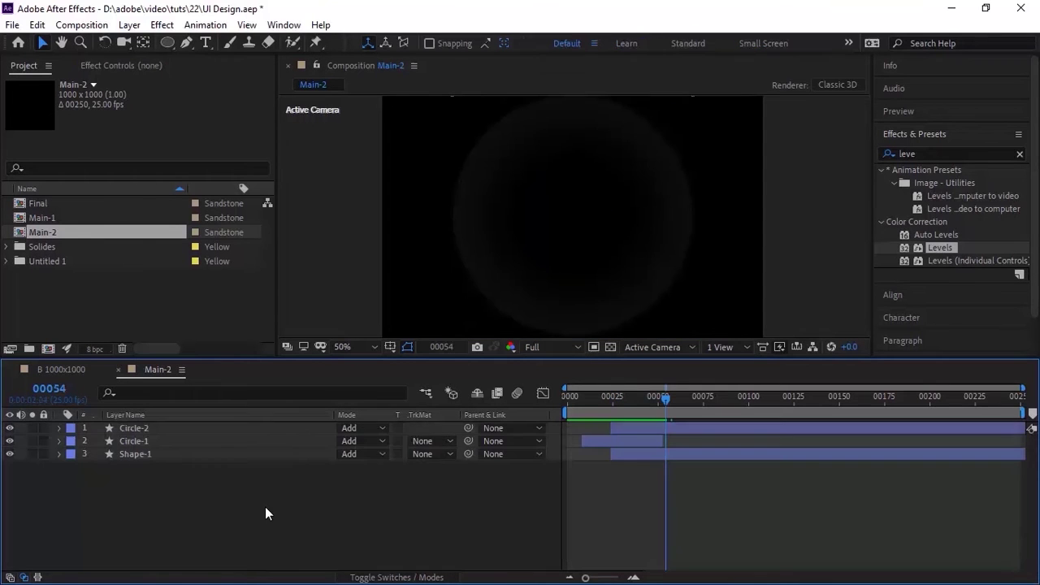
Step: Duplicate the Circle-2 layer and rename the copy as Dots thin
right_click(264, 506)
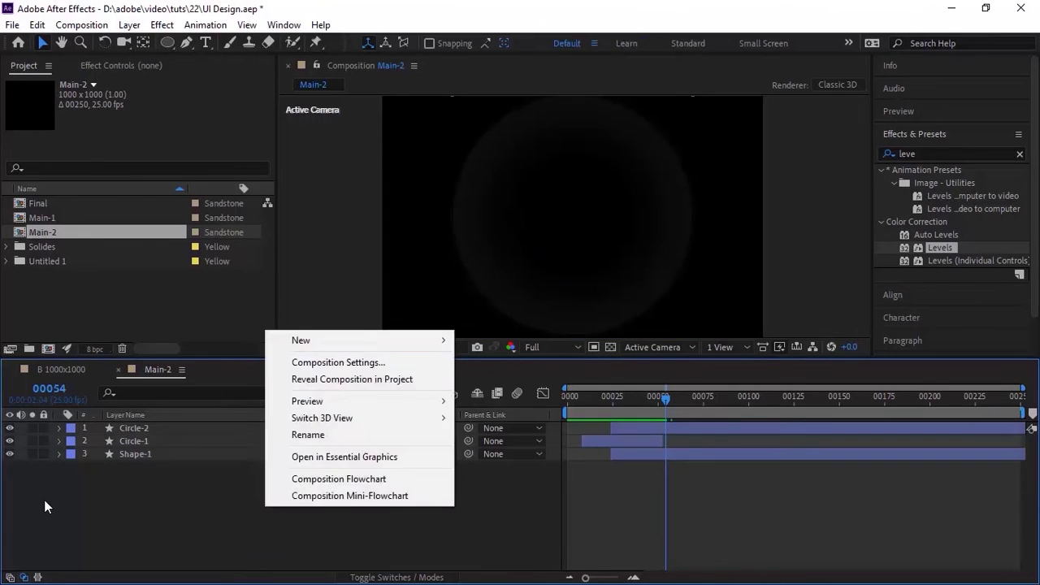
click(144, 430)
key(ctrl+d)
key(Return)
text(Dot)
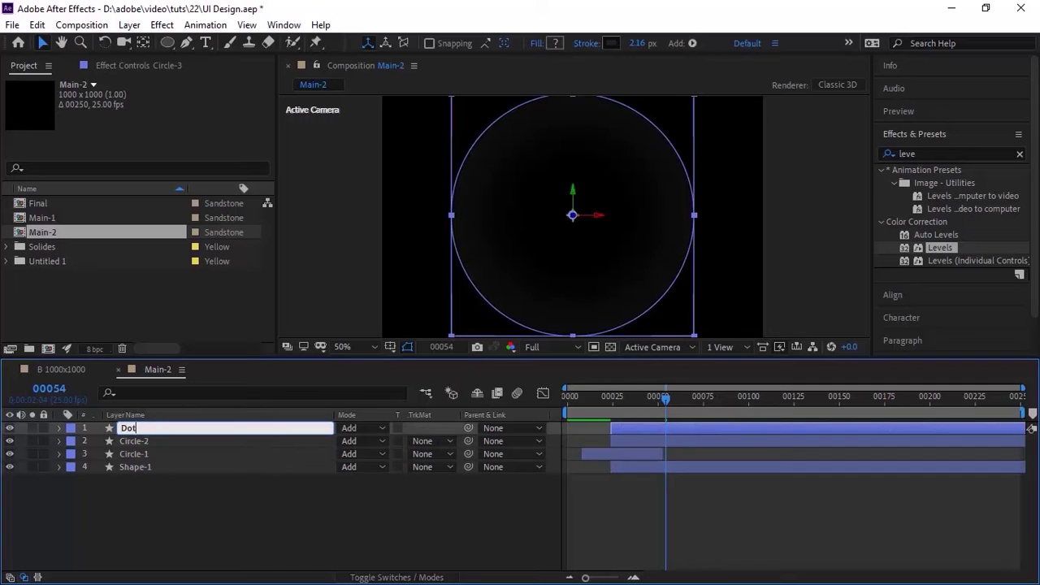
text(s thin)
key(Return)
Step: Remove the ellipse size animation from Dots thin, holding the size at 700 by 700
click(58, 429)
click(73, 442)
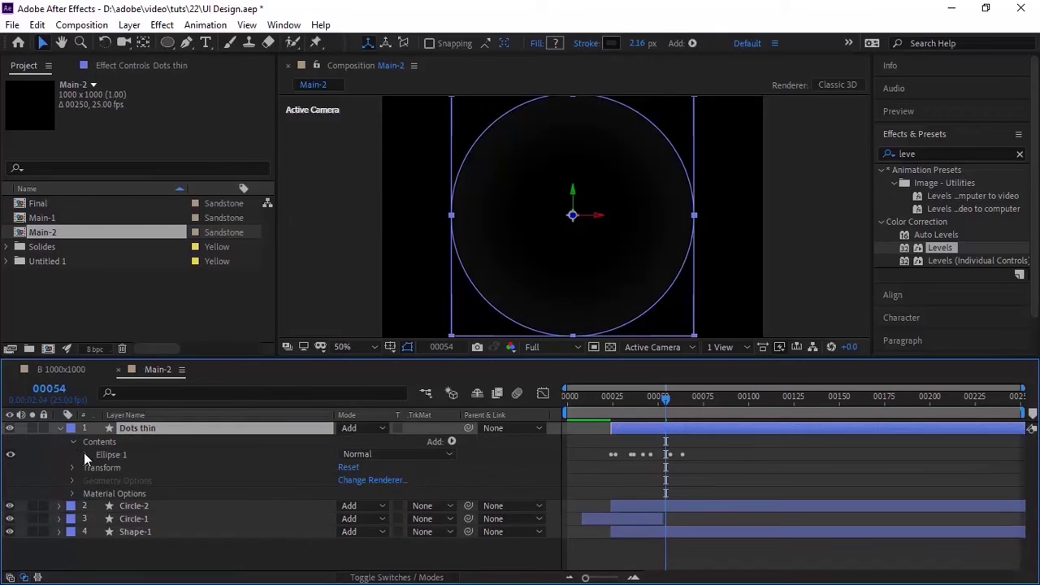
click(86, 455)
click(98, 468)
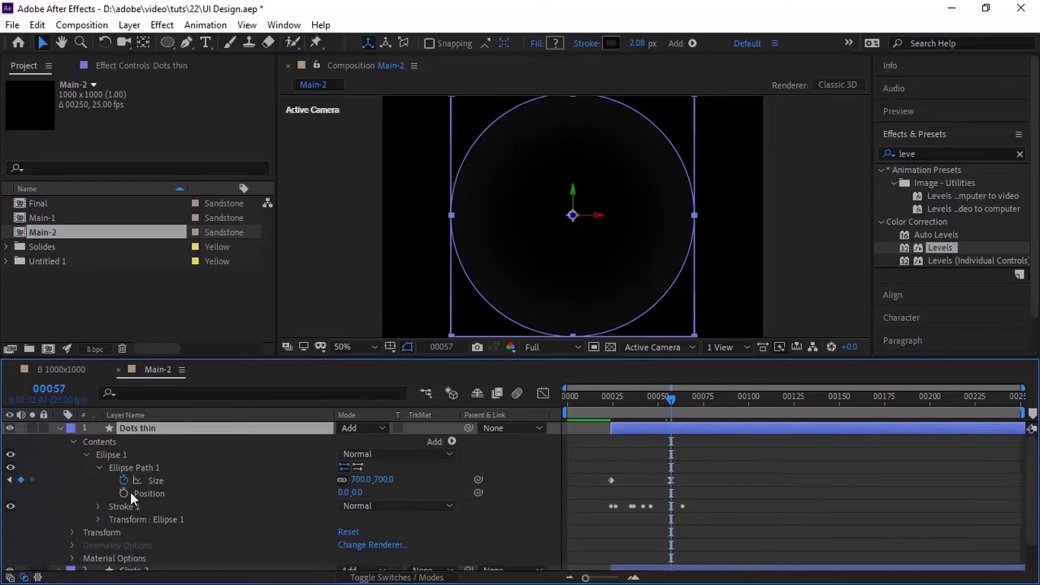
click(123, 480)
click(98, 468)
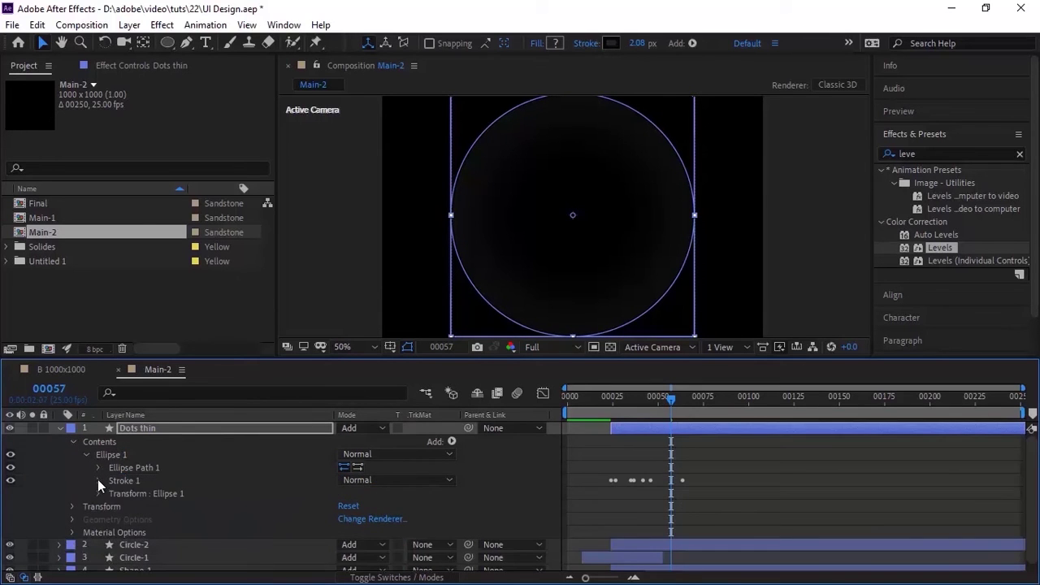
Step: Remove the stroke color and stroke width animation from Dots thin and set its stroke color to FFFFFF
click(97, 480)
scroll(108, 492, down, 1)
click(120, 487)
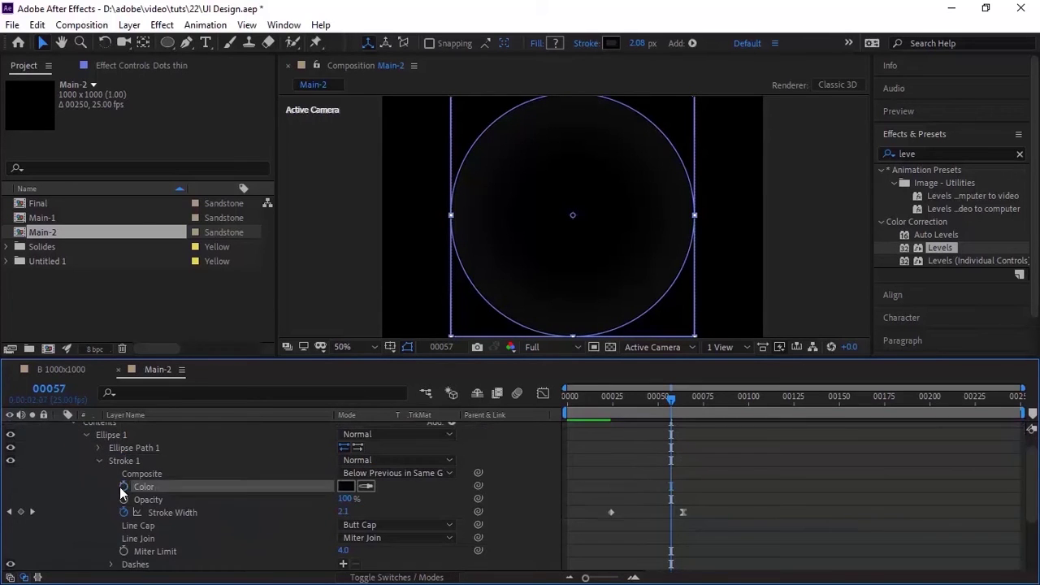
click(346, 486)
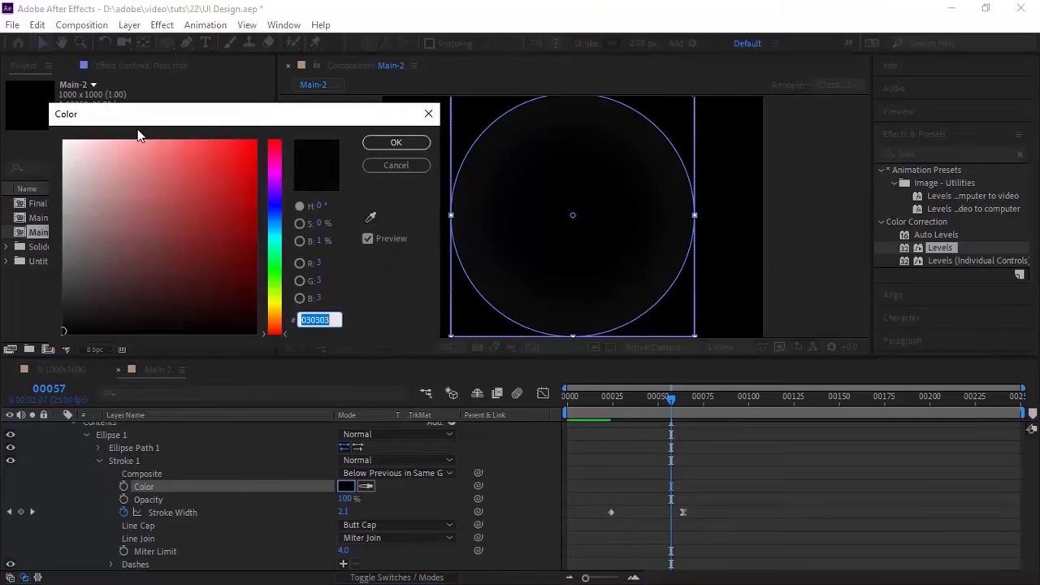
text(FFFFFF)
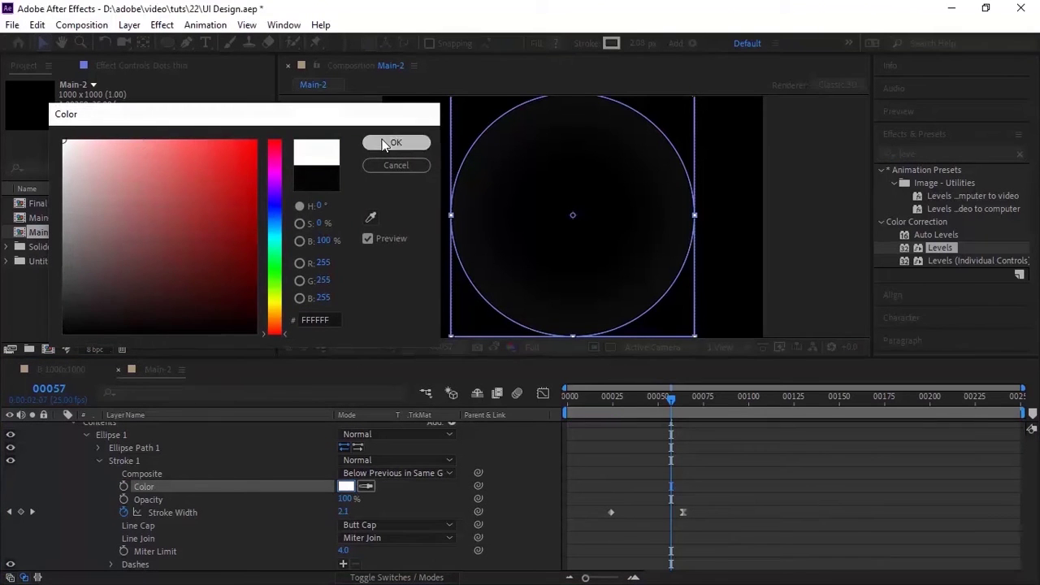
click(396, 143)
click(124, 512)
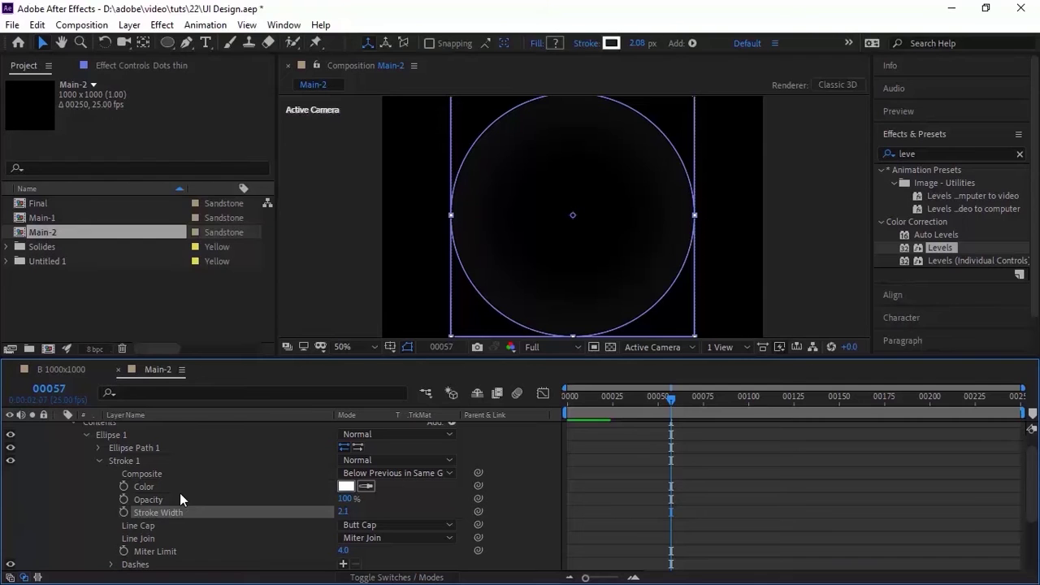
Step: Adjust the Dots thin layer to start at frame 23
click(49, 389)
text(2)
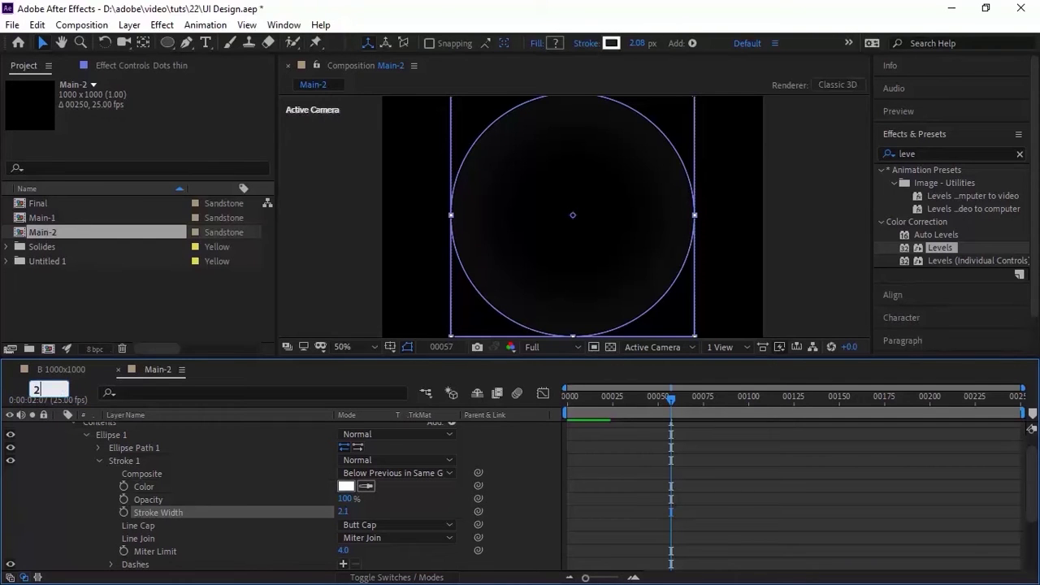
text(0)
key(Return)
scroll(604, 433, up, 1)
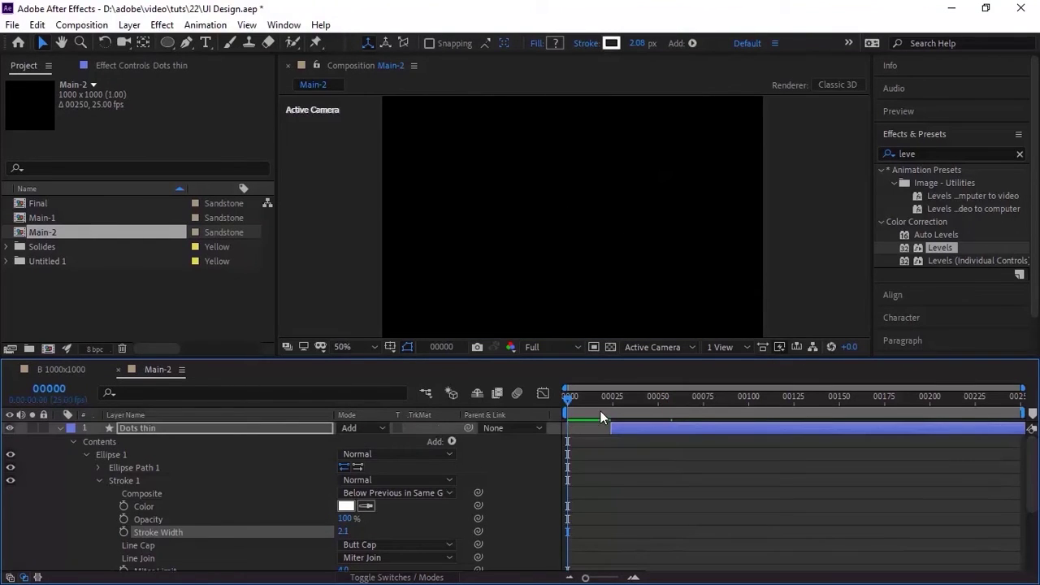
drag(606, 408, 610, 409)
click(646, 428)
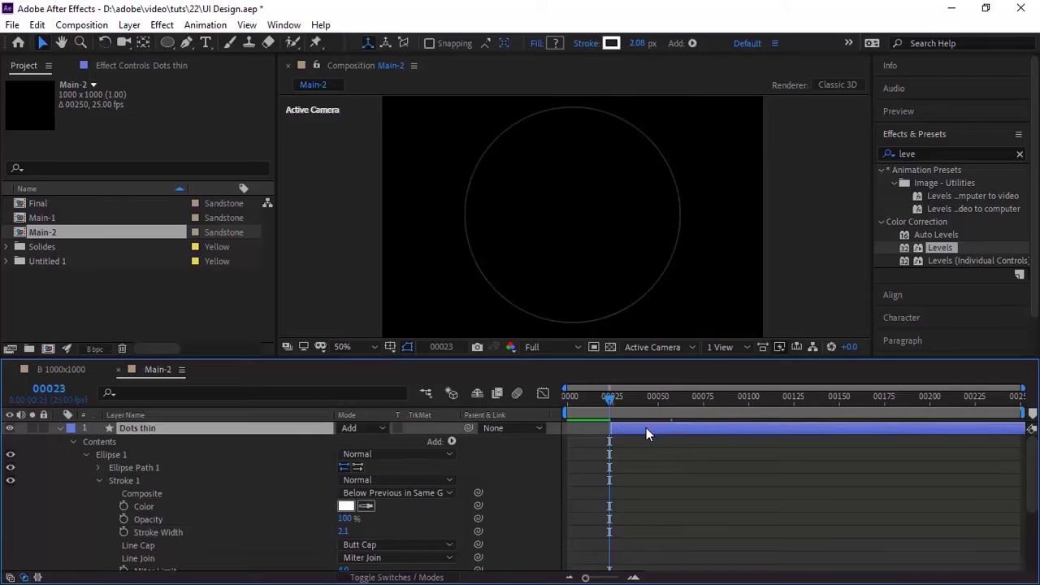
Step: Keyframe Dots thin's stroke width to 10 at frame 23
click(123, 531)
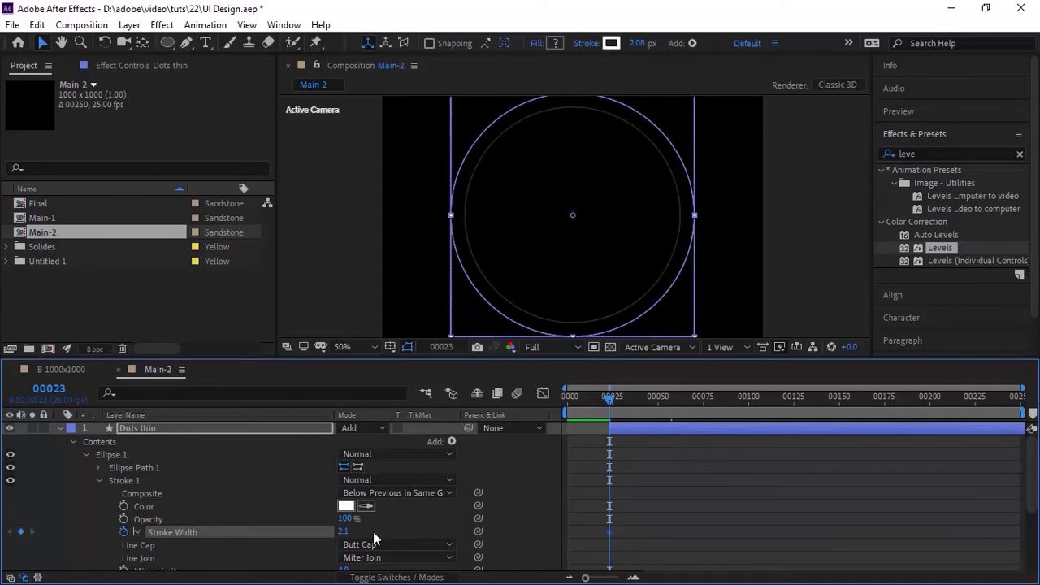
text(10)
key(Return)
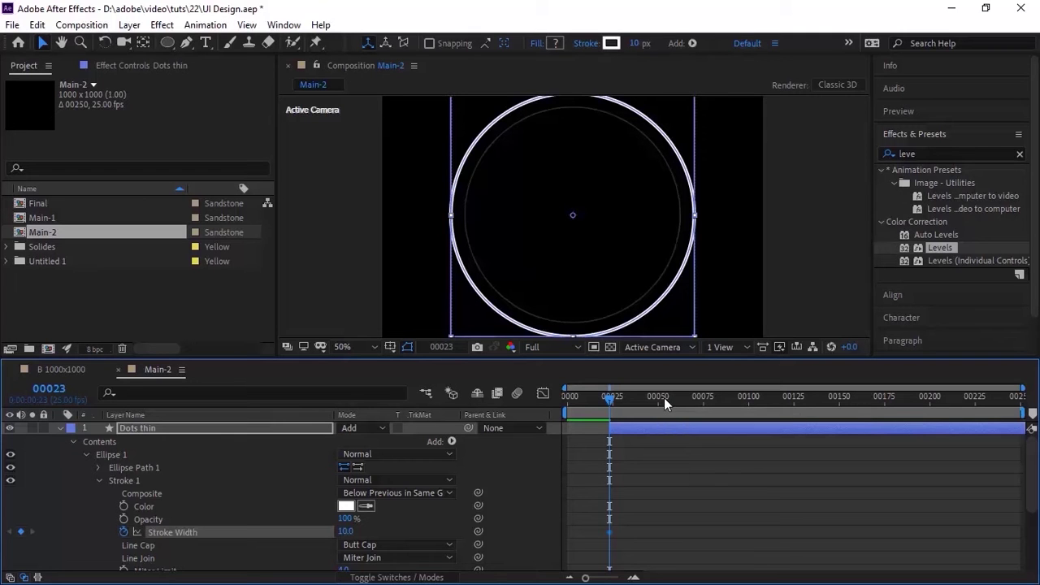
Step: Keyframe Dots thin's stroke width to 5 at frame 38
click(49, 389)
text(38)
key(Return)
click(349, 530)
text(5)
key(Return)
Step: Set the incoming velocity influence of Dots thin's stroke width keyframe at frame 38 to 100%
mouse_move(715, 497)
mouse_down()
mouse_move(650, 569)
mouse_move(635, 550)
mouse_up()
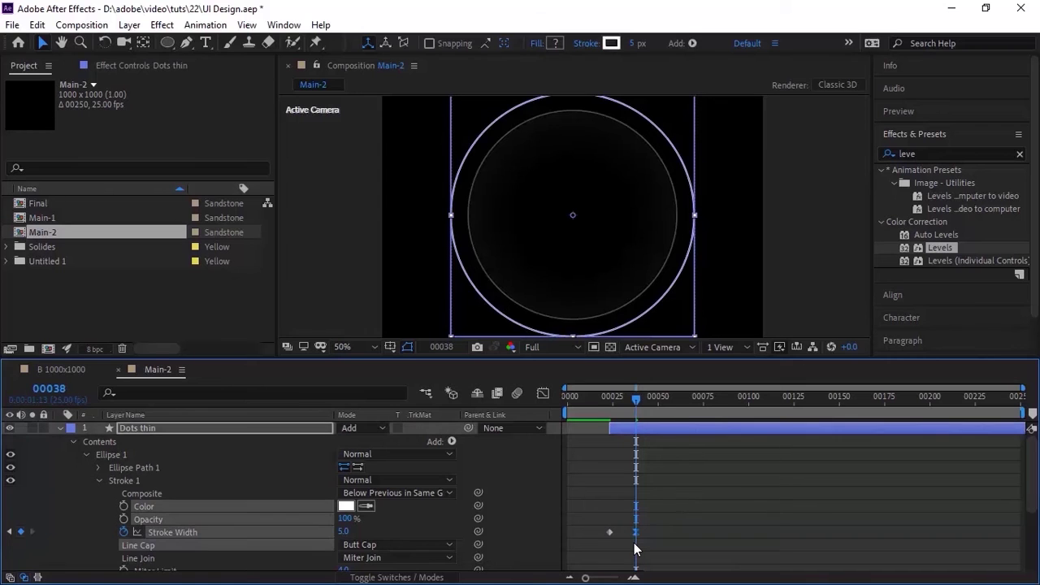
right_click(636, 534)
click(674, 507)
click(397, 224)
text(100)
key(Return)
Step: Add dashes to Dots thin's stroke with a dash of 4, a gap of 197.4 and an offset of 30
scroll(266, 470, down, 4)
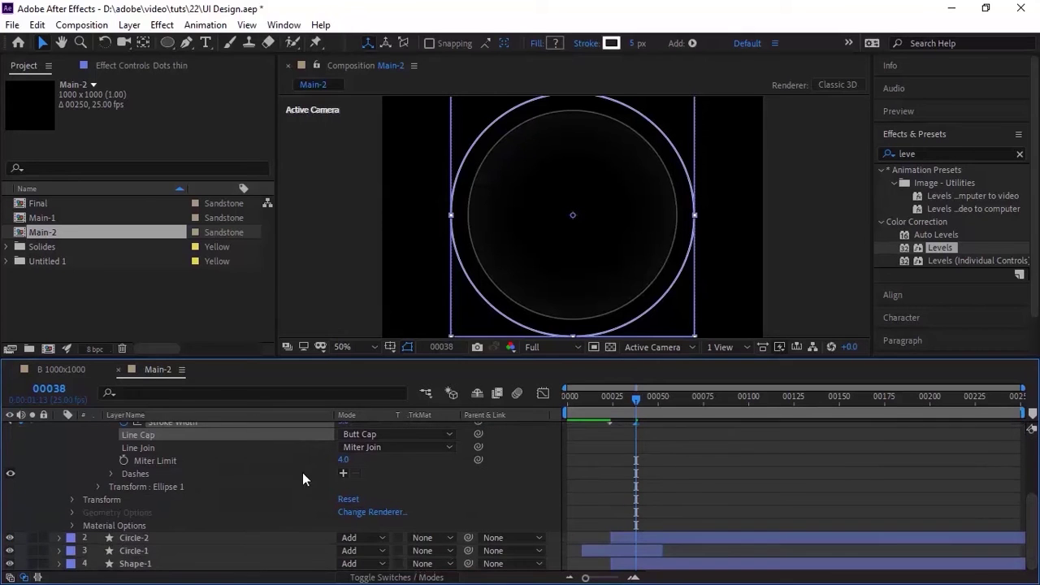
double_click(345, 476)
click(345, 487)
text(4)
key(Tab)
text(19)
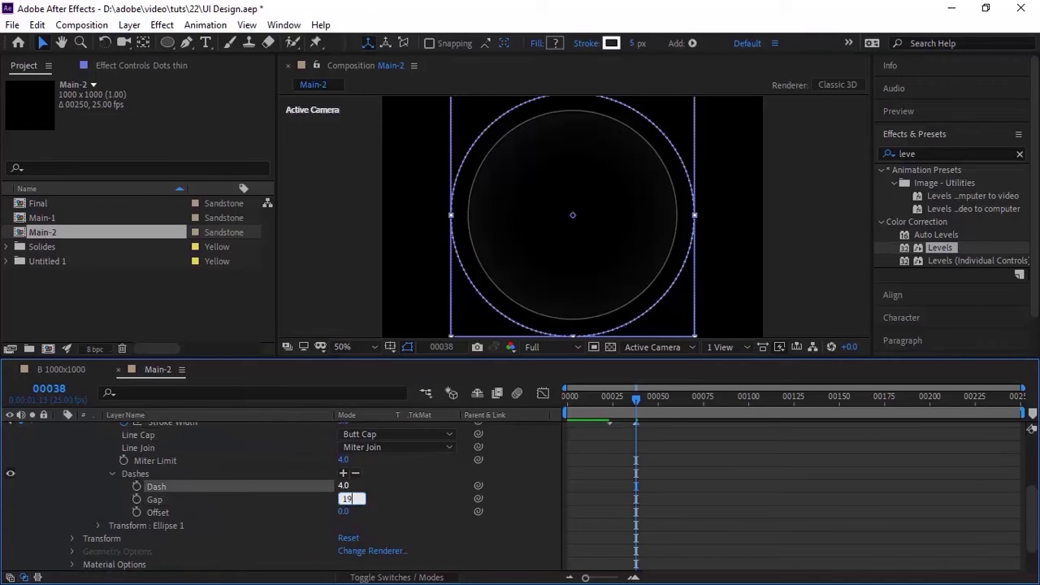
key(Tab)
text(30)
key(Return)
mouse_move(629, 392)
mouse_down()
mouse_move(611, 399)
mouse_move(644, 404)
mouse_up()
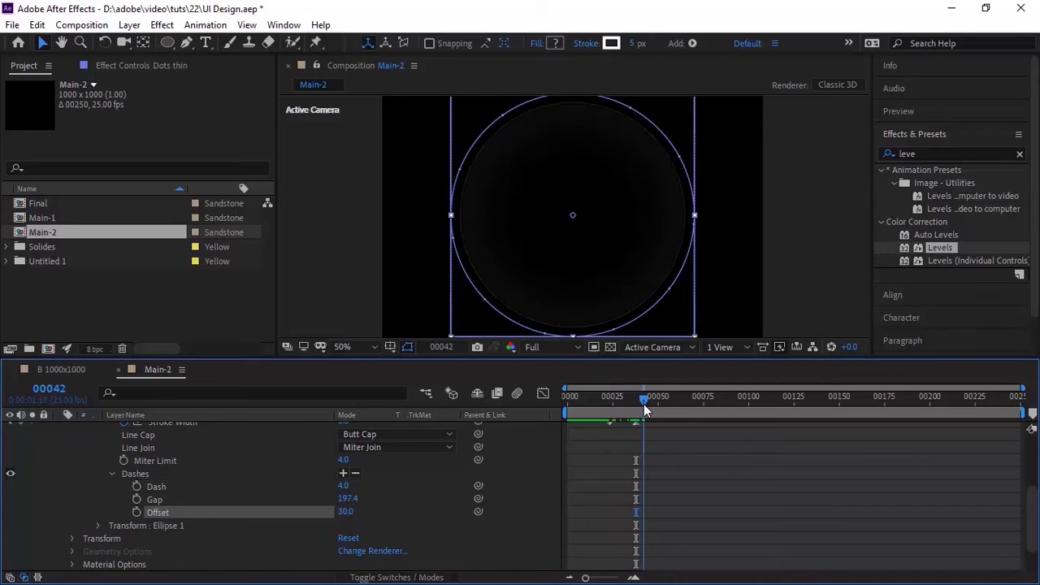
Step: Keyframe the scale in Dots thin's Ellipse 1 transform to 5% at frame 23
click(112, 474)
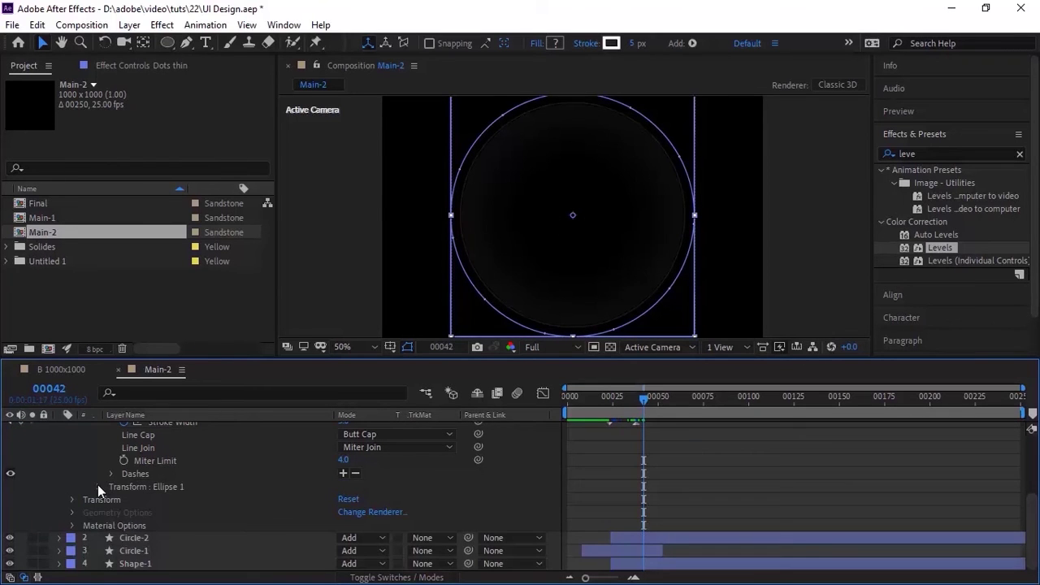
click(98, 484)
click(51, 389)
text(23)
key(Return)
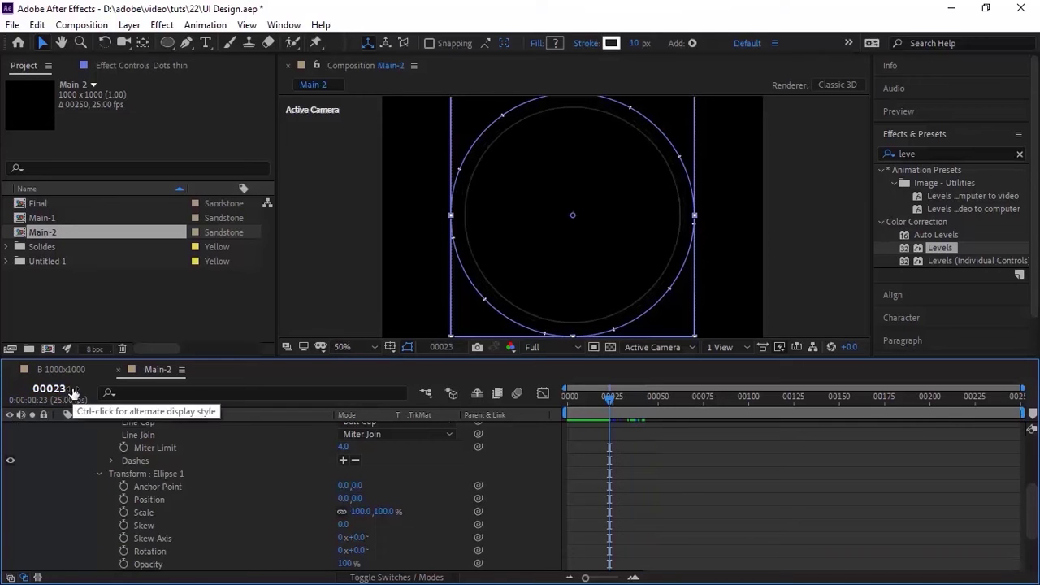
click(123, 512)
click(359, 512)
text(50)
key(Return)
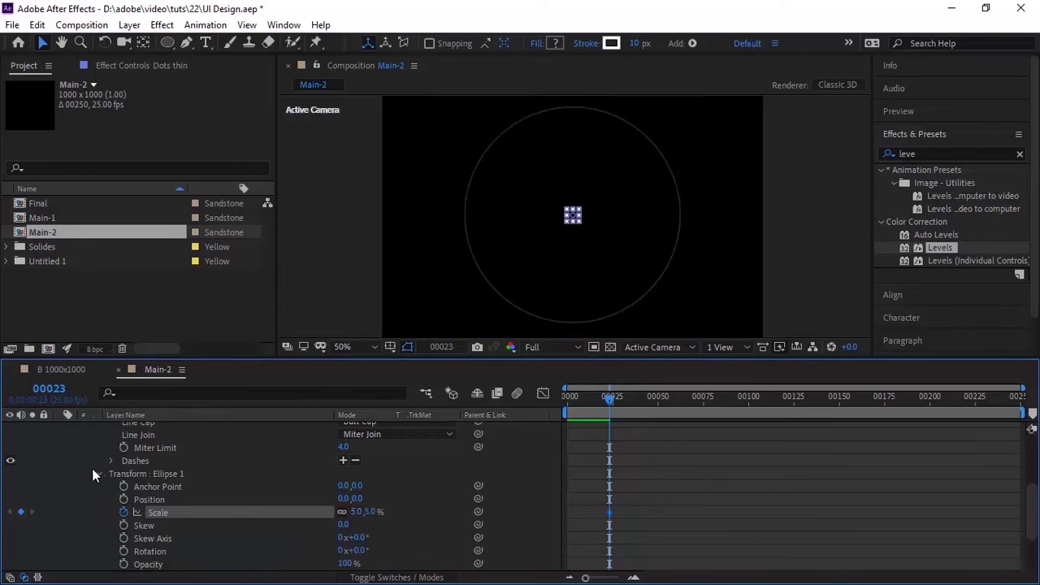
Step: Keyframe the Ellipse 1 scale of Dots thin to 100% at frame 48
click(50, 388)
text(48)
key(Return)
click(359, 512)
text(100)
key(Return)
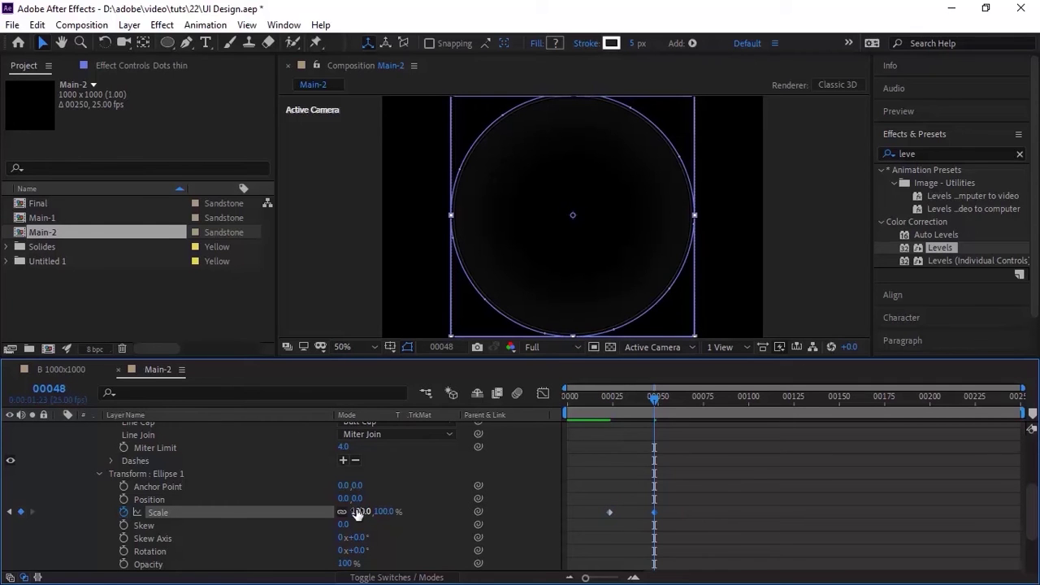
Step: Set the incoming velocity influence of the Ellipse 1 scale keyframe at frame 48 to 100%
right_click(657, 514)
click(696, 486)
click(383, 240)
text(100)
key(Return)
click(98, 474)
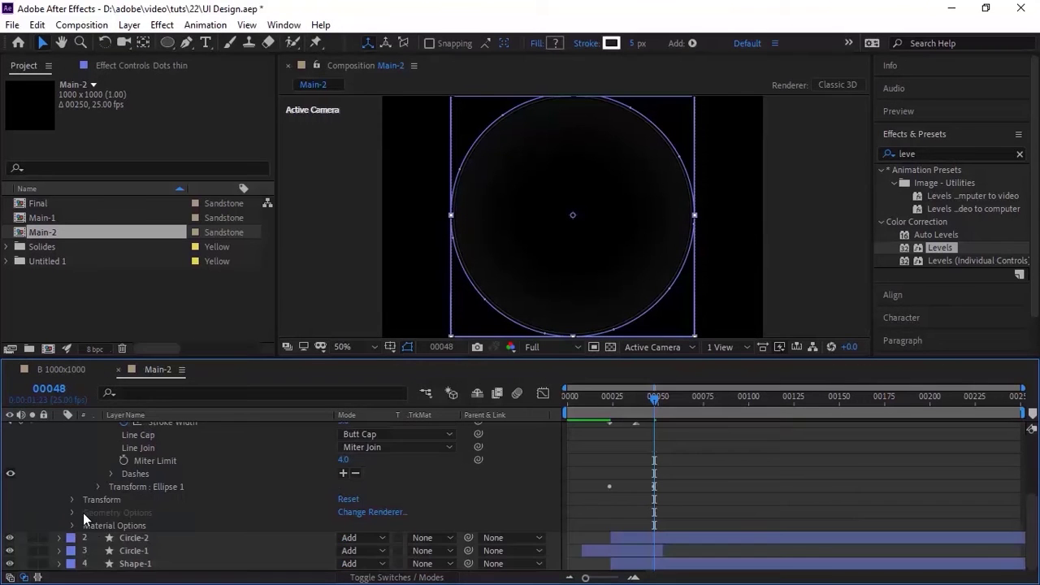
Step: Set Dots thin's layer transform to a Z position of 20, a scale of 100% and a Z rotation of 17°
click(93, 523)
click(389, 485)
text(20)
key(Return)
click(360, 497)
text(100)
key(Return)
click(358, 551)
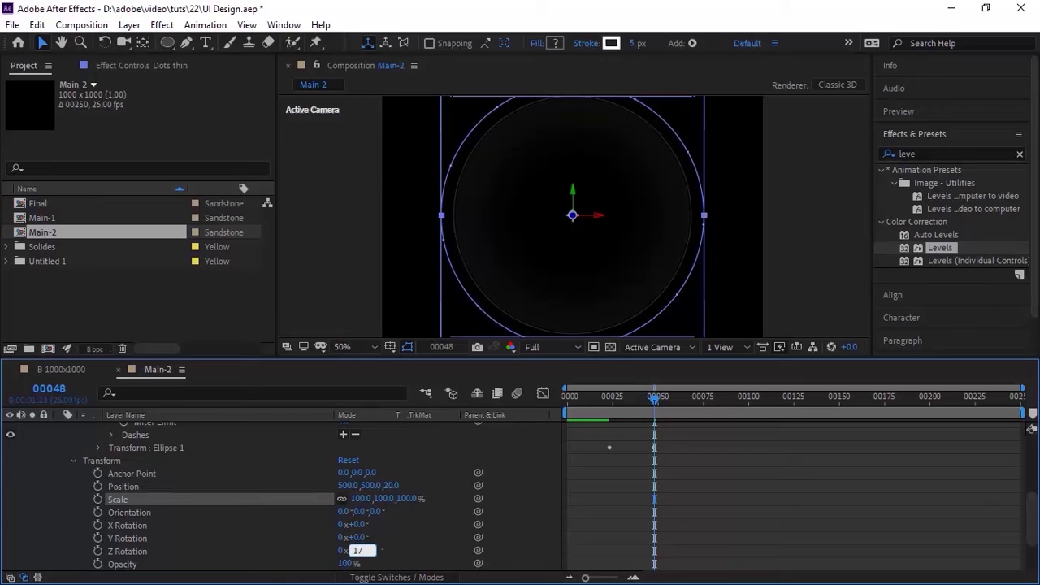
text(17)
key(Return)
click(73, 460)
click(60, 427)
Step: Duplicate the Dots thin layer and rename the copy Dots Large
click(142, 430)
key(ctrl+d)
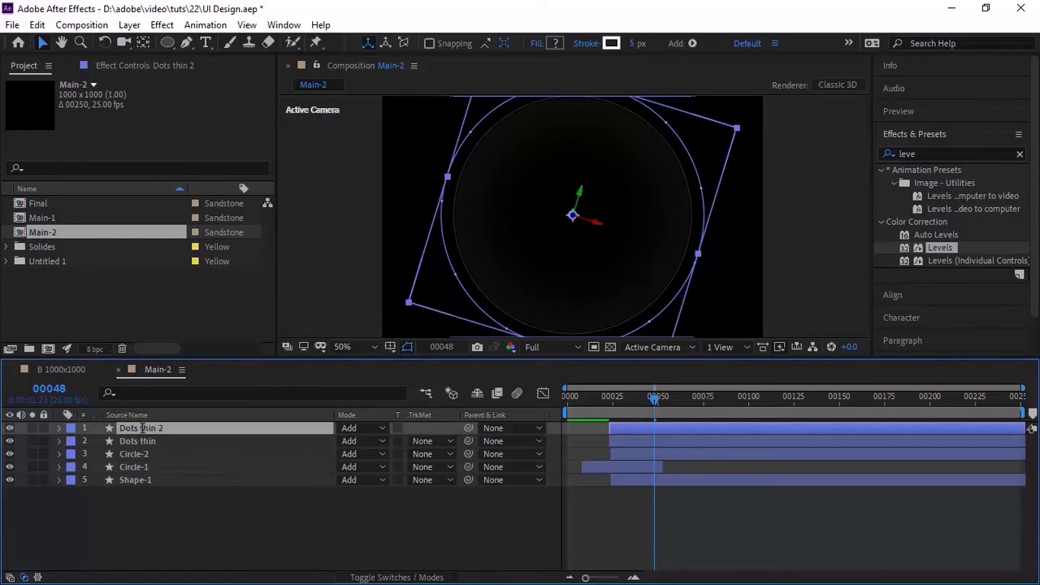
key(Return)
key(ctrl+shift+Left)
key(ctrl+shift+Left)
text(Large)
key(Return)
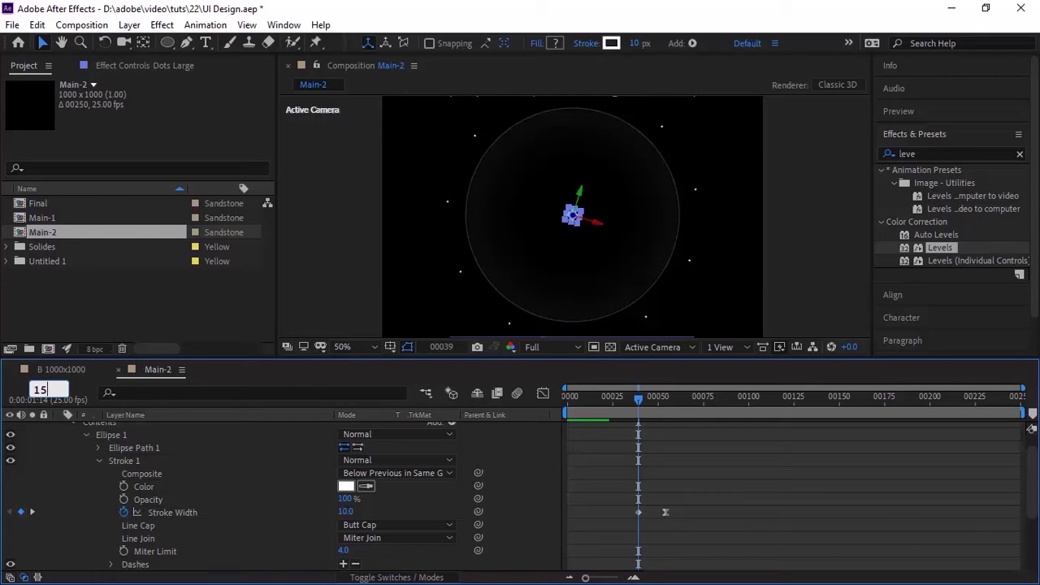
Step: Shift the Dots Large layer in time so it starts at frame 15
key(Return)
click(32, 512)
scroll(36, 513, up, 1)
click(590, 400)
drag(589, 399, 595, 399)
drag(670, 429, 630, 431)
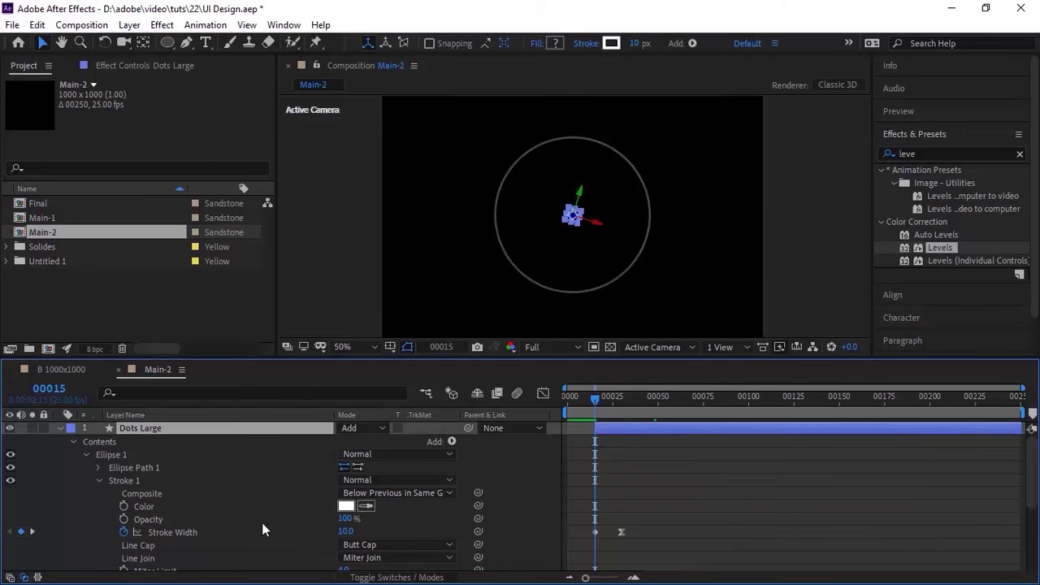
Step: Set Dots Large's stroke width keyframe at frame 30 to 30
click(339, 531)
key(Return)
click(49, 388)
text(30)
key(Return)
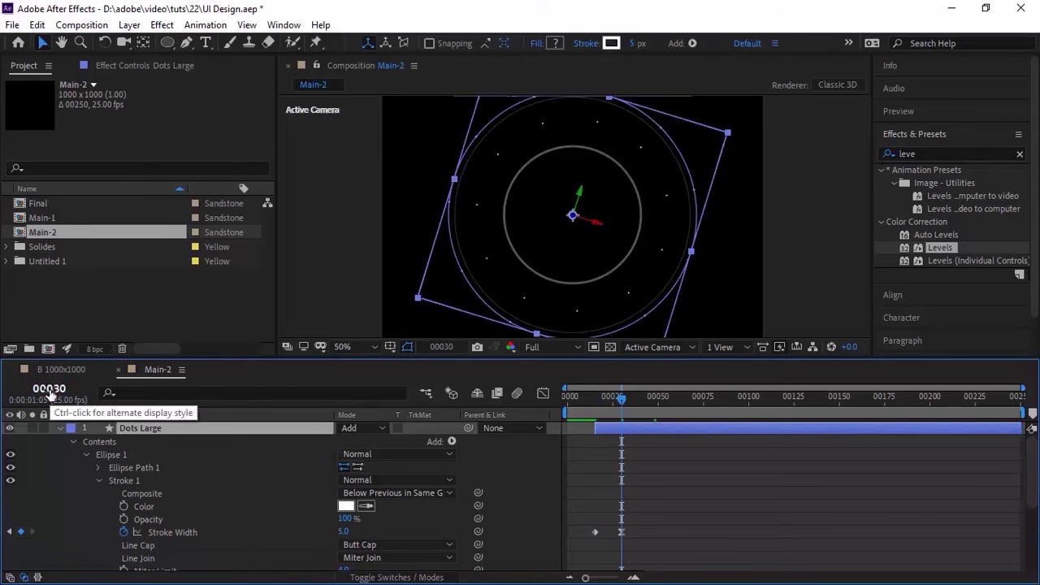
click(346, 531)
text(30)
key(Return)
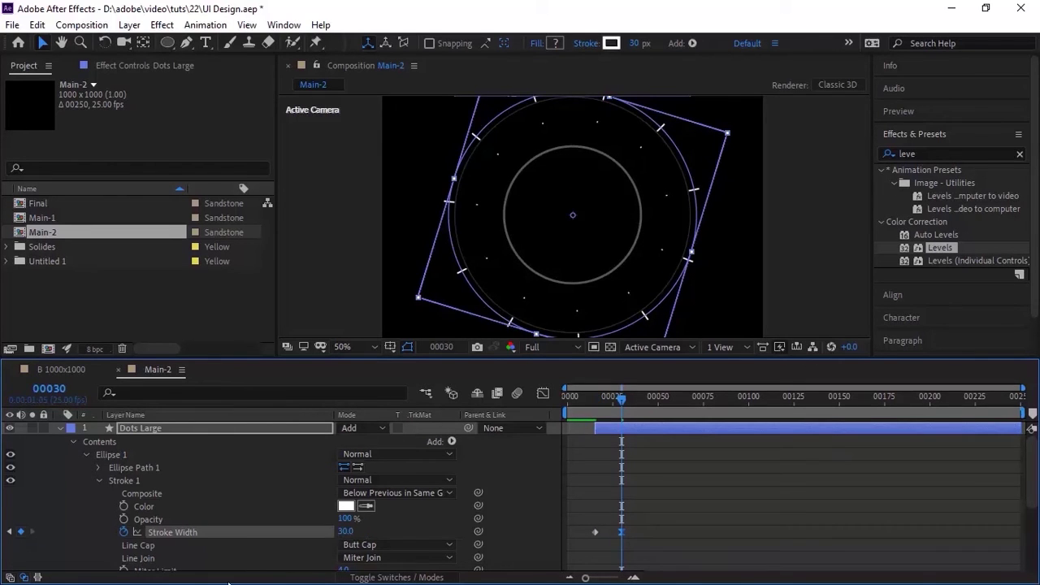
Step: Add the expression value+wiggle(0.5,10) to the rotation of Dots Large's Ellipse 1 transform
click(98, 482)
click(9, 512)
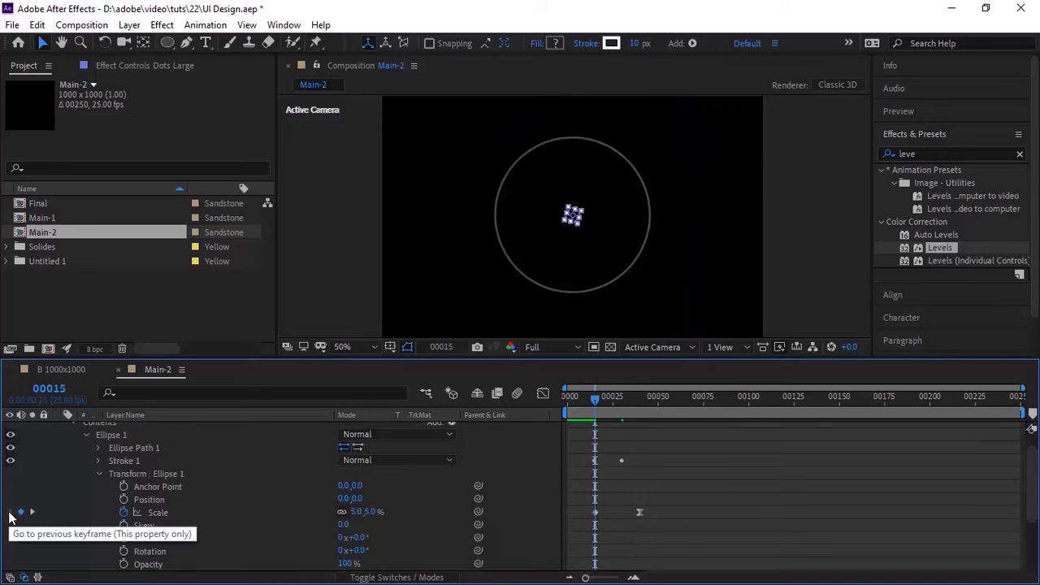
click(32, 513)
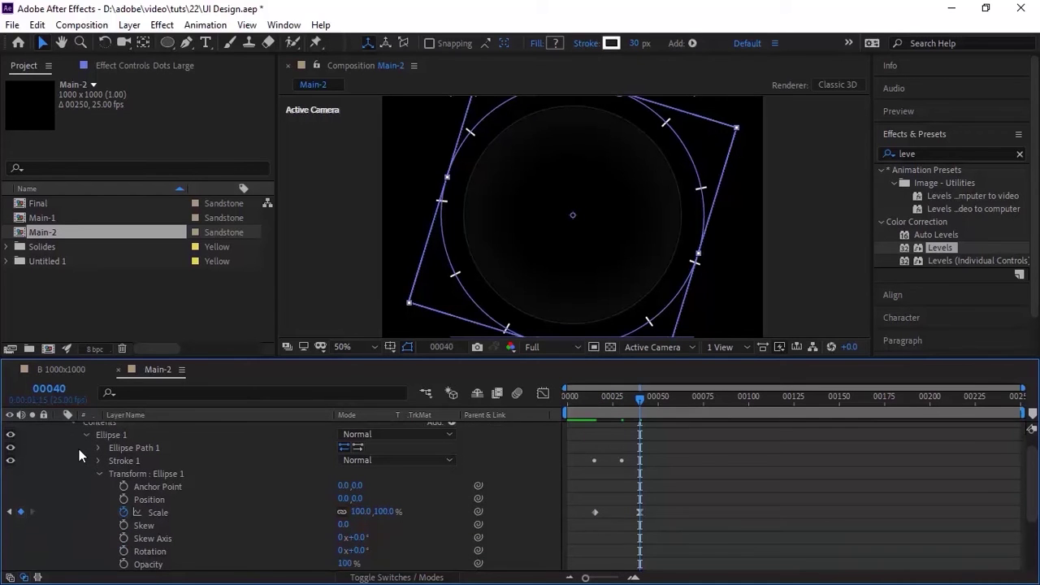
alt+click(124, 551)
text(value+wiggle(06)
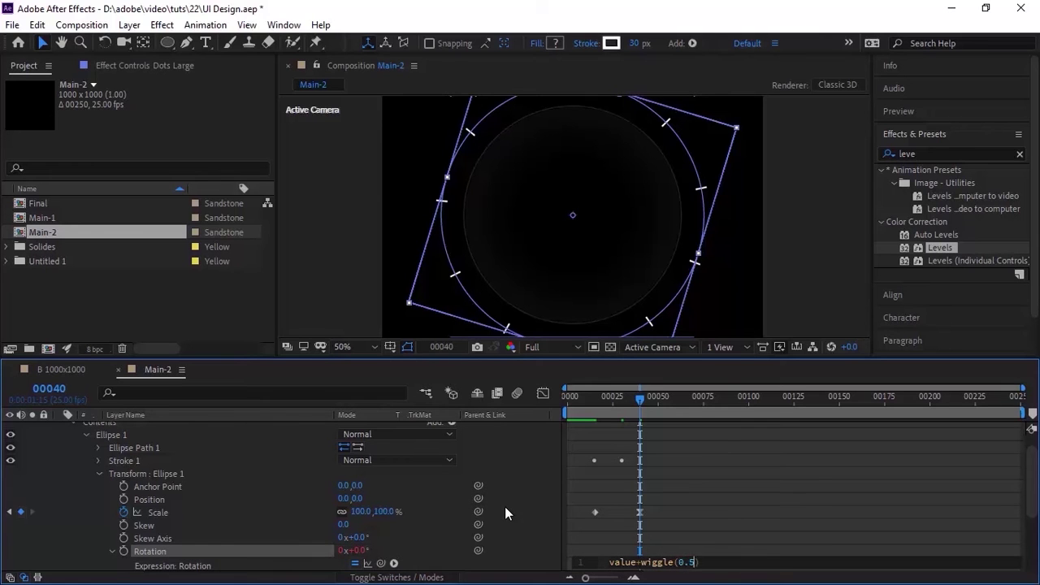
click(506, 563)
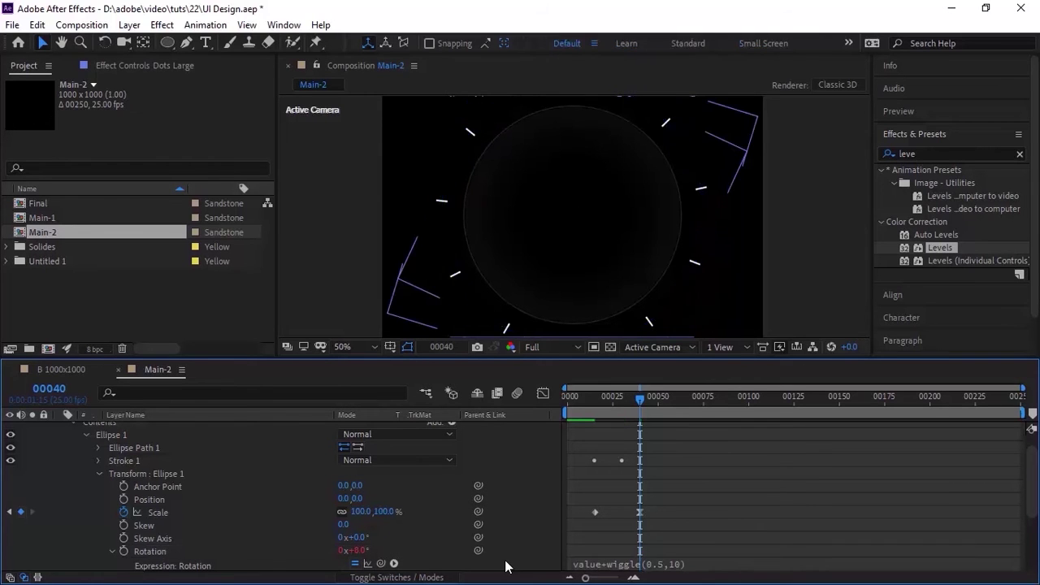
Step: Set Dots Large's layer transform to a Z position of 40 and a Z rotation of 0°
click(98, 474)
click(72, 485)
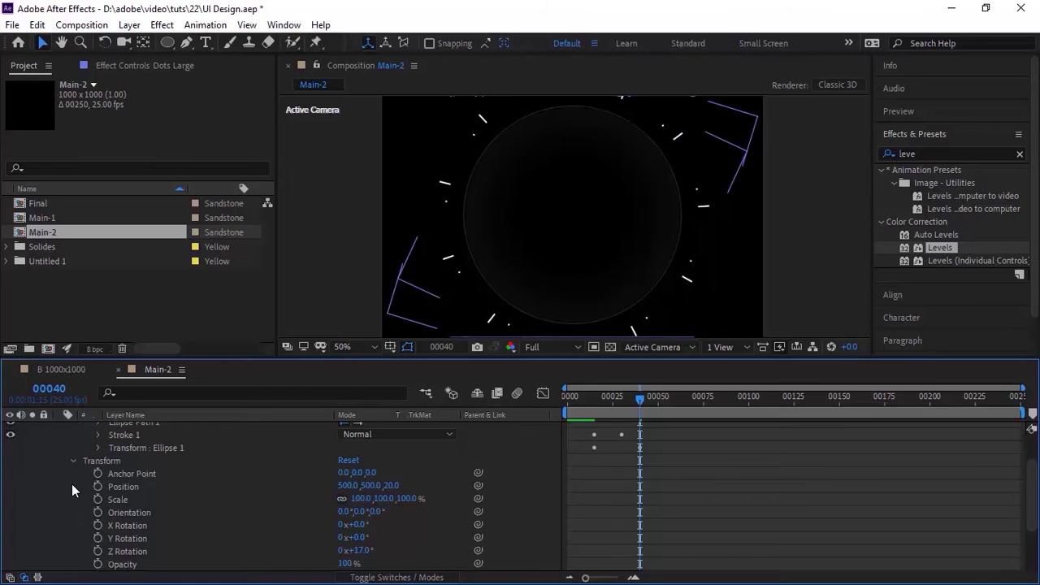
click(392, 486)
text(40)
key(Return)
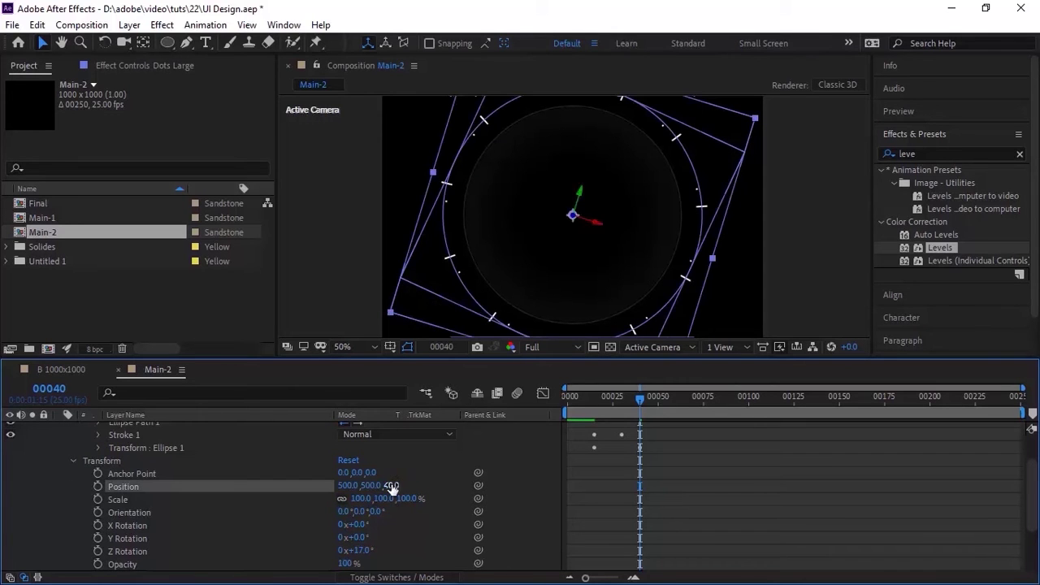
click(364, 550)
text(0)
key(Return)
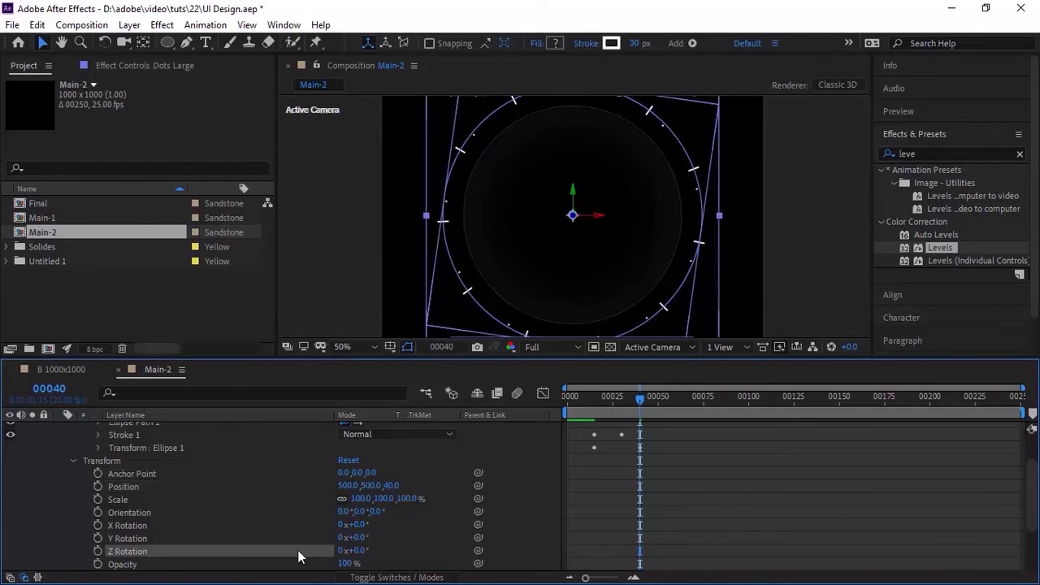
click(72, 462)
scroll(89, 467, up, 1)
click(97, 472)
scroll(98, 472, down, 2)
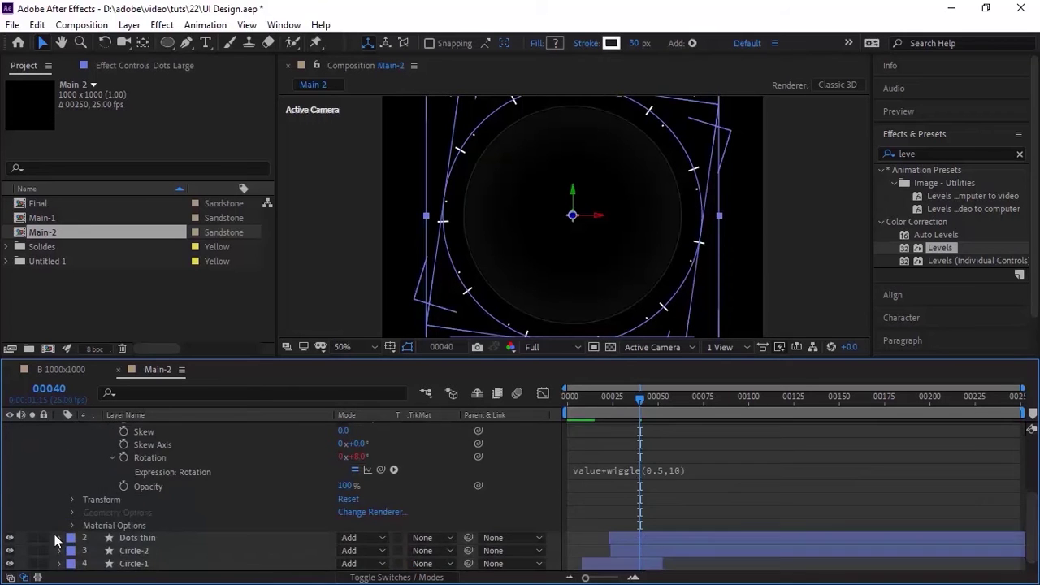
Step: Link the Ellipse 1 rotation of Dots thin to the Ellipse 1 rotation of Dots Large with an expression
click(59, 537)
scroll(132, 538, down, 3)
click(98, 480)
click(72, 506)
scroll(81, 488, down, 1)
click(73, 461)
click(98, 487)
scroll(101, 496, down, 1)
alt+click(124, 552)
drag(381, 566, 221, 462)
click(850, 566)
click(935, 560)
key(BackSpace)
click(518, 547)
click(924, 563)
click(929, 560)
text(zRotation)
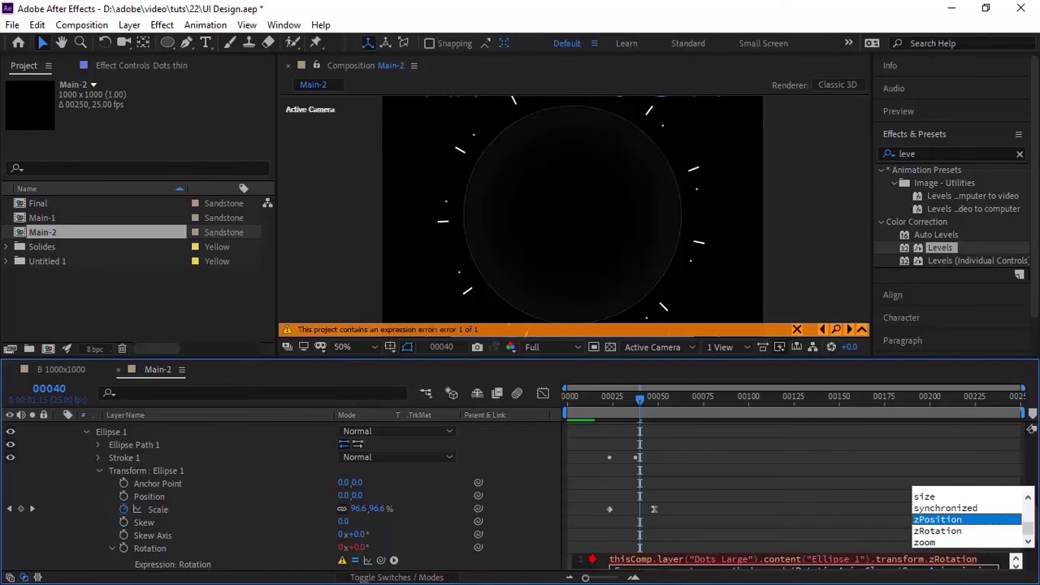
click(513, 516)
Step: Collapse the Dots thin and Dots Large layers and preview the Main-2 animation from the first frame
key(Home)
click(86, 433)
click(59, 460)
scroll(112, 443, up, 4)
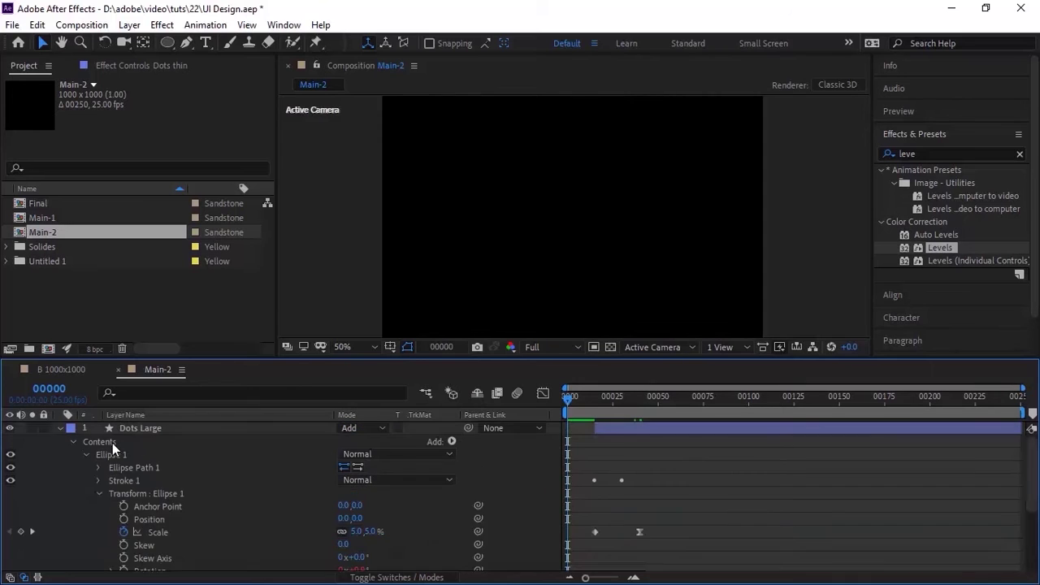
click(58, 429)
click(624, 396)
key(Home)
key(space)
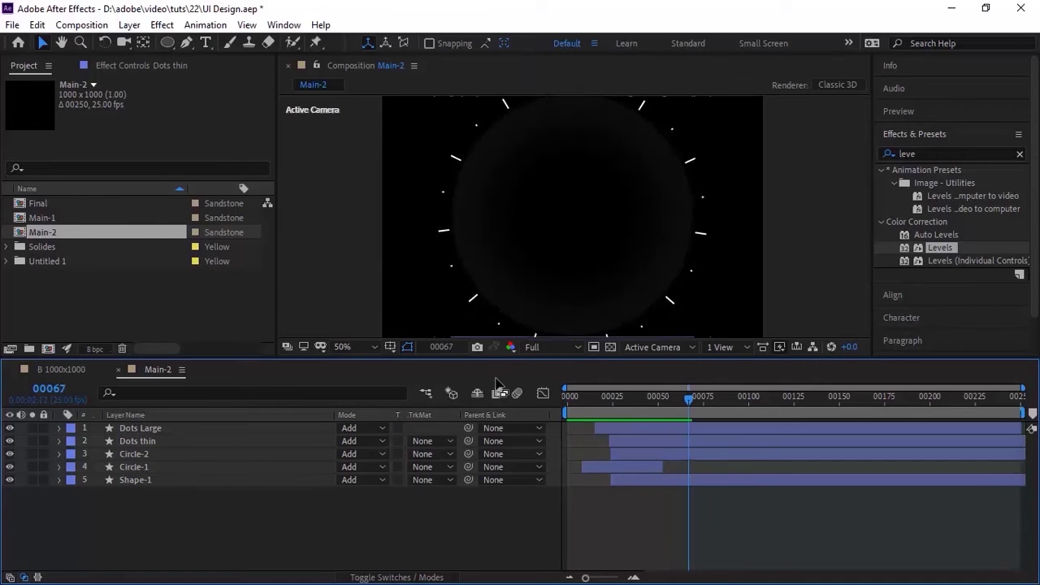
Step: End the work area at about frame 65 and preview that range with the composition view at 25%
key(comma)
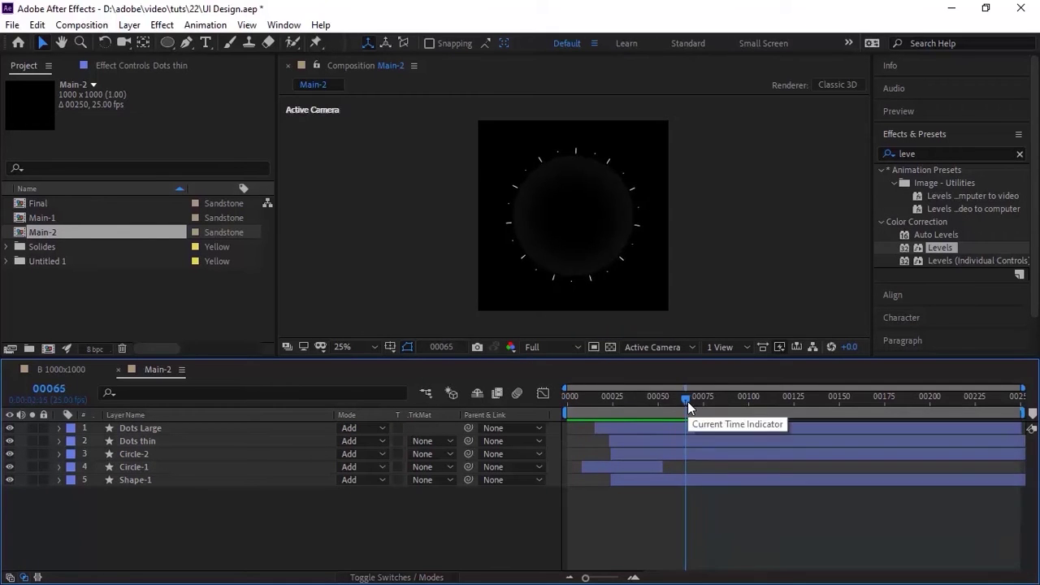
key(n)
key(space)
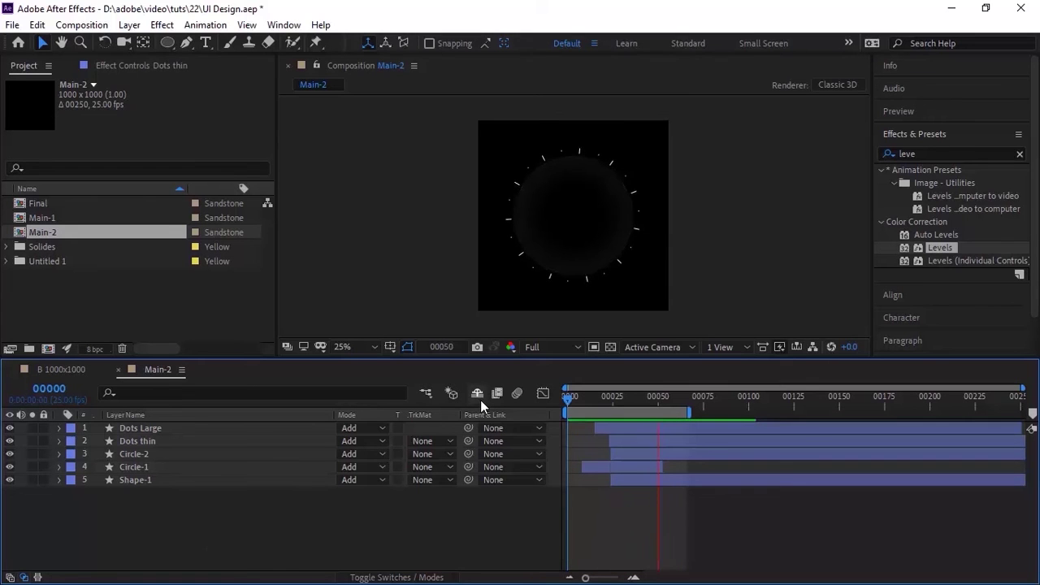
Step: Duplicate Circle-2, move the copy to the top of the layer stack and rename it Arc High
click(130, 455)
key(ctrl+d)
drag(141, 457, 144, 425)
key(Return)
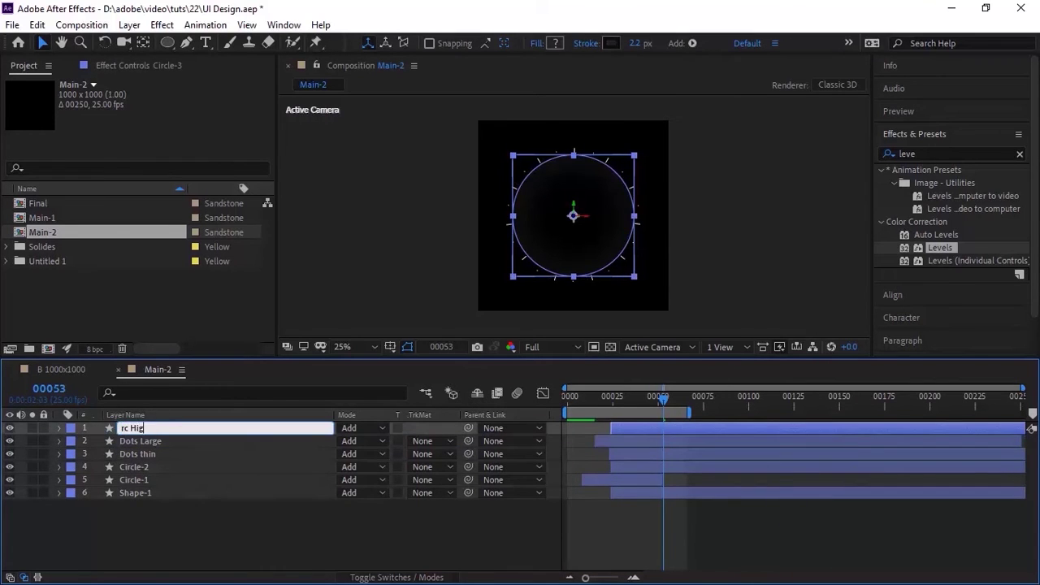
key(Return)
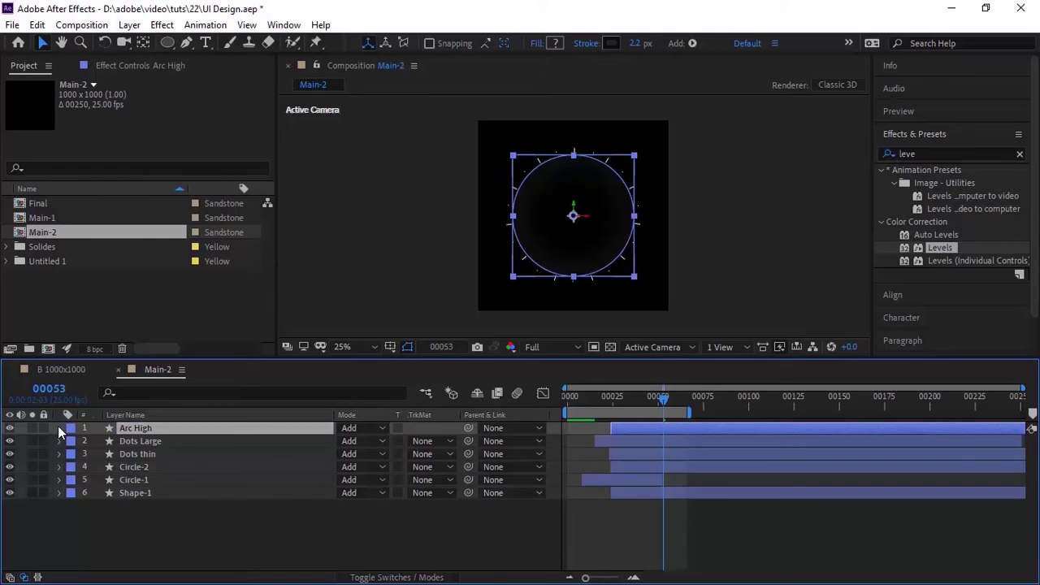
Step: Remove the size keyframes from Arc High's ellipse path and set its size to 600 by 600
click(59, 428)
click(72, 442)
click(86, 455)
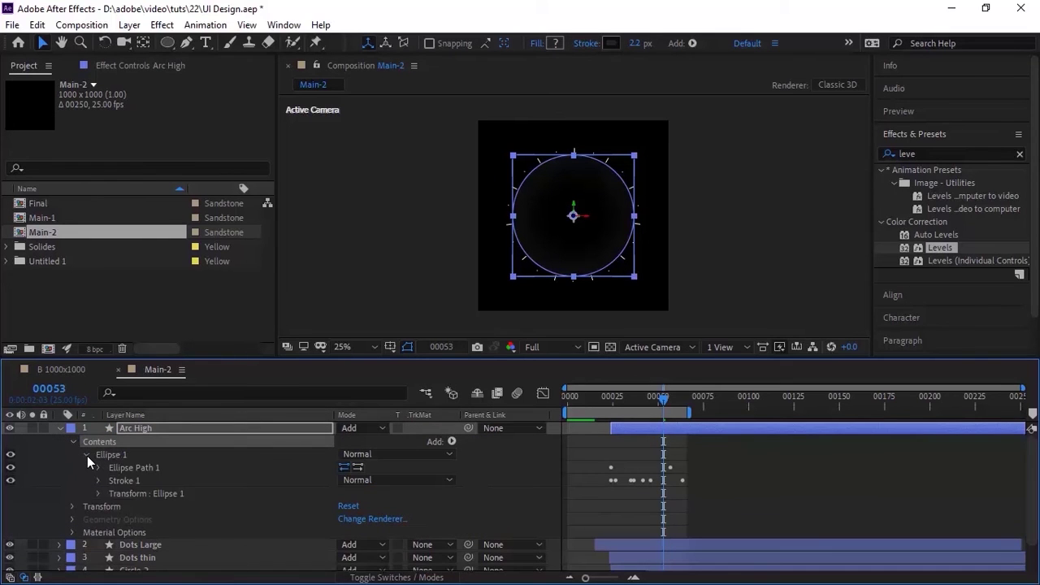
click(99, 468)
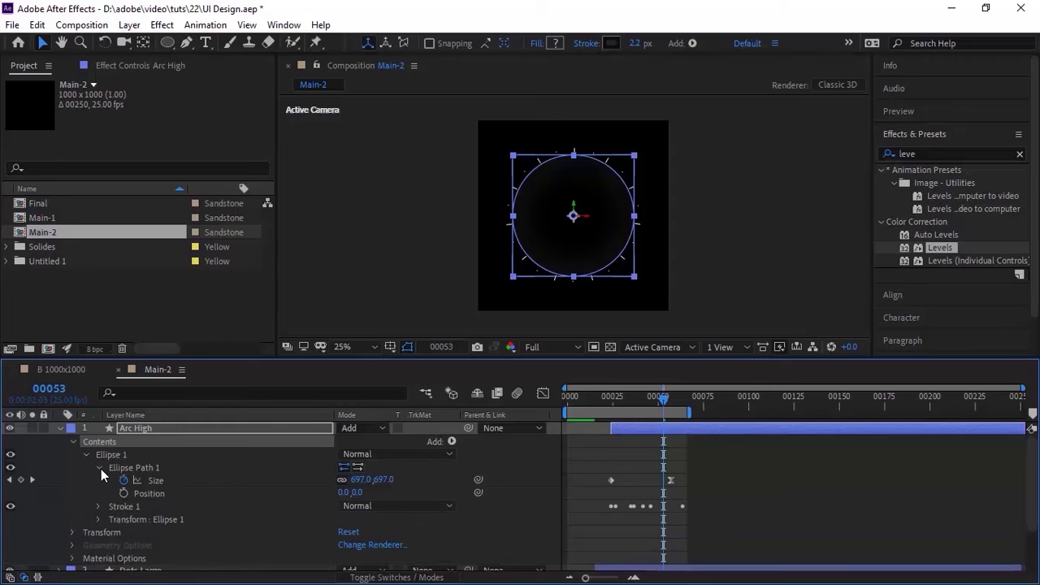
click(9, 481)
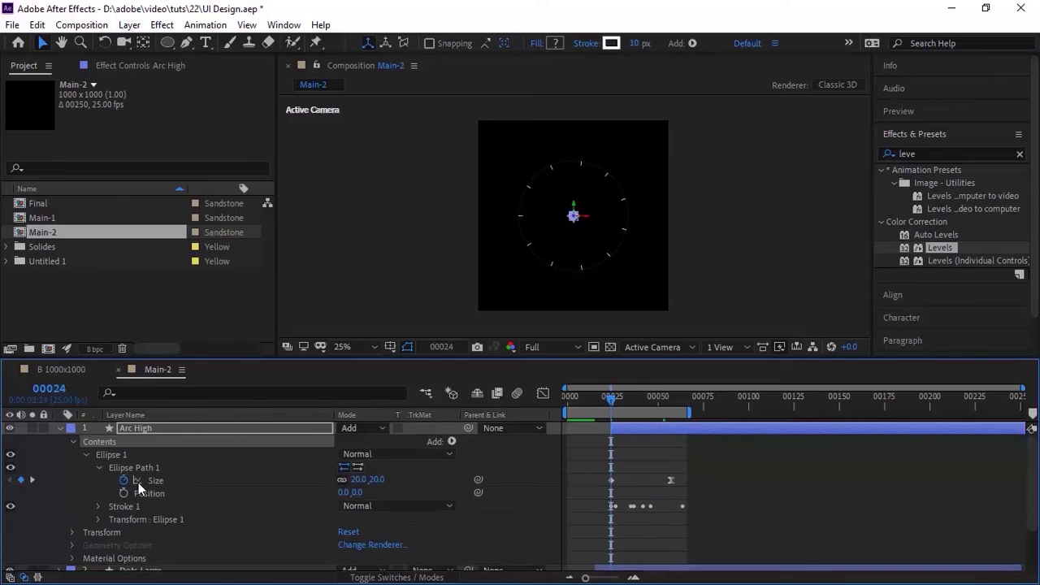
click(150, 484)
click(360, 479)
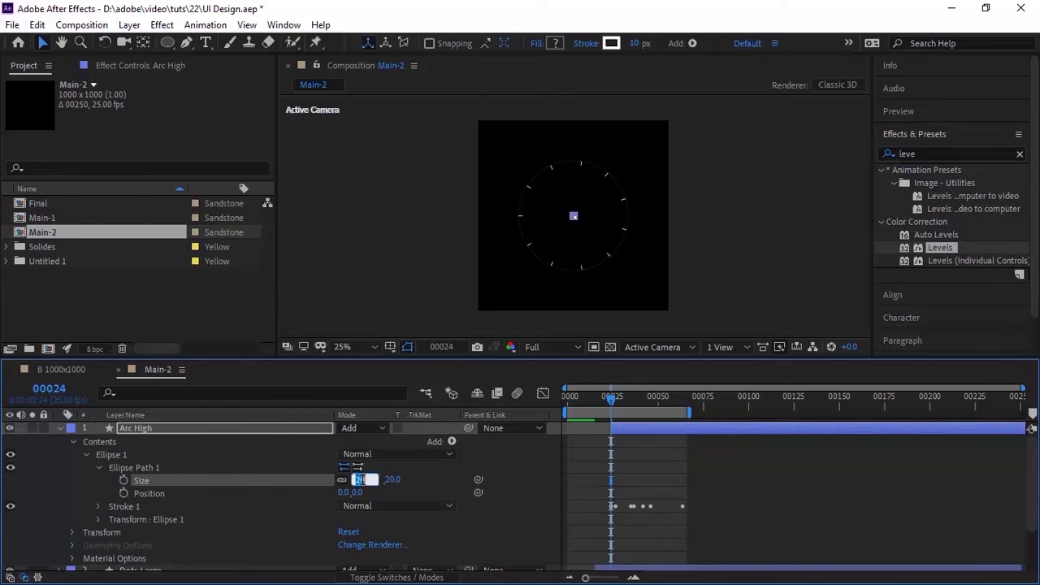
text(600)
key(Return)
Step: Add Trim Paths to Arc High's Ellipse 1 group and expand its properties
click(453, 441)
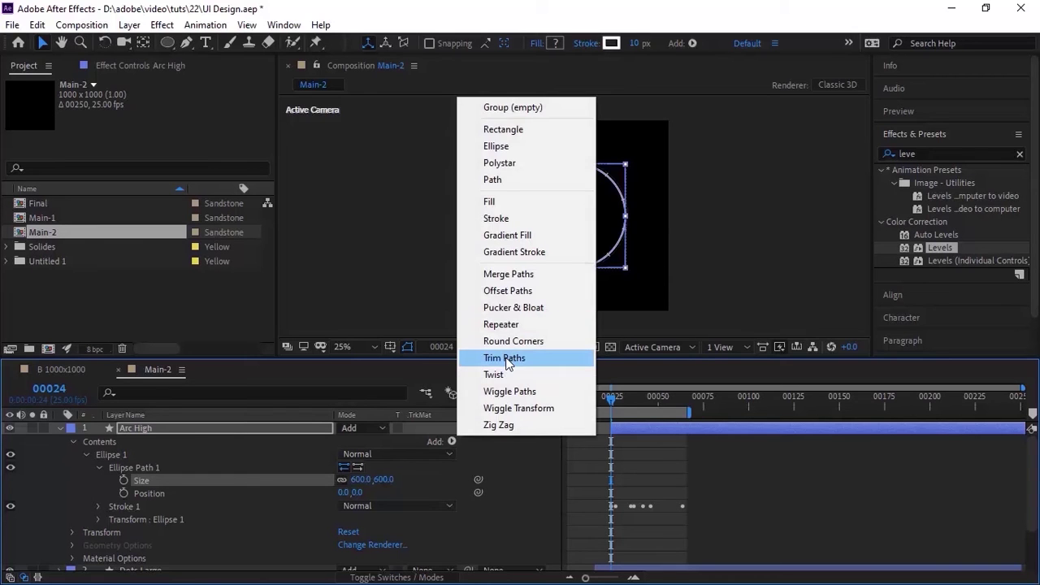
click(505, 359)
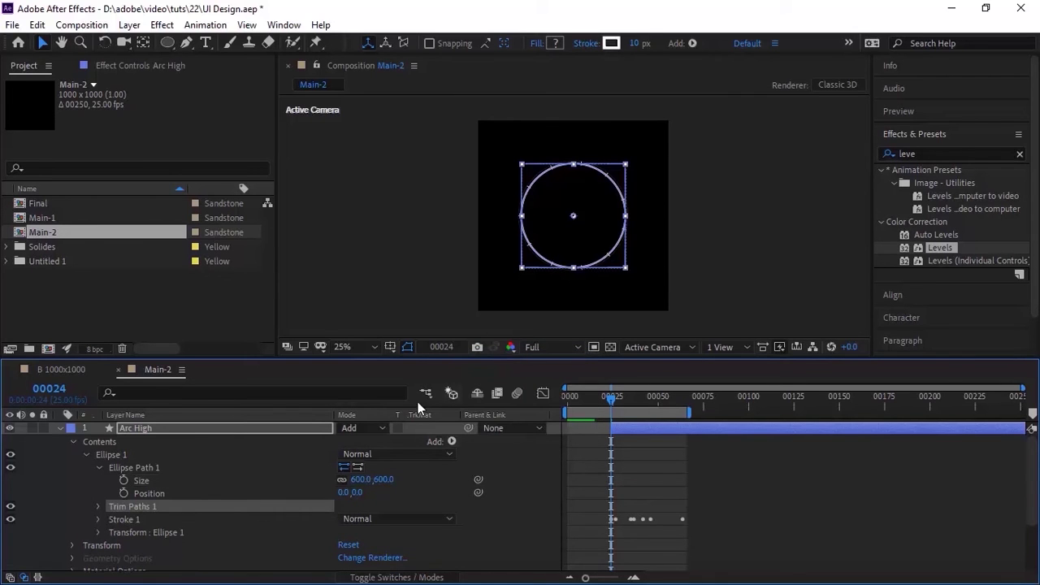
click(99, 469)
click(99, 481)
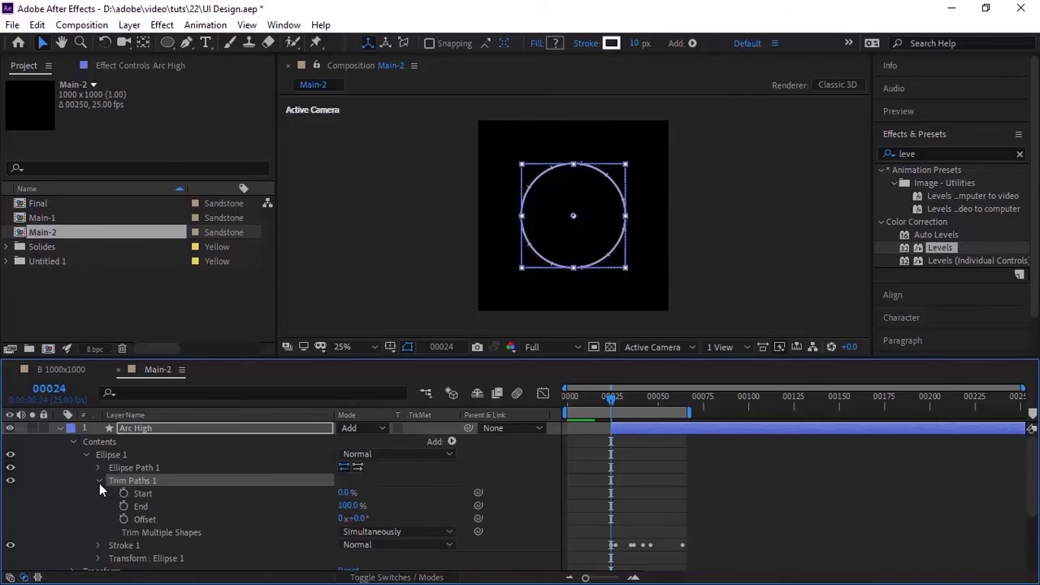
Step: Shift the Arc High layer in time so it starts at frame 39
key(space)
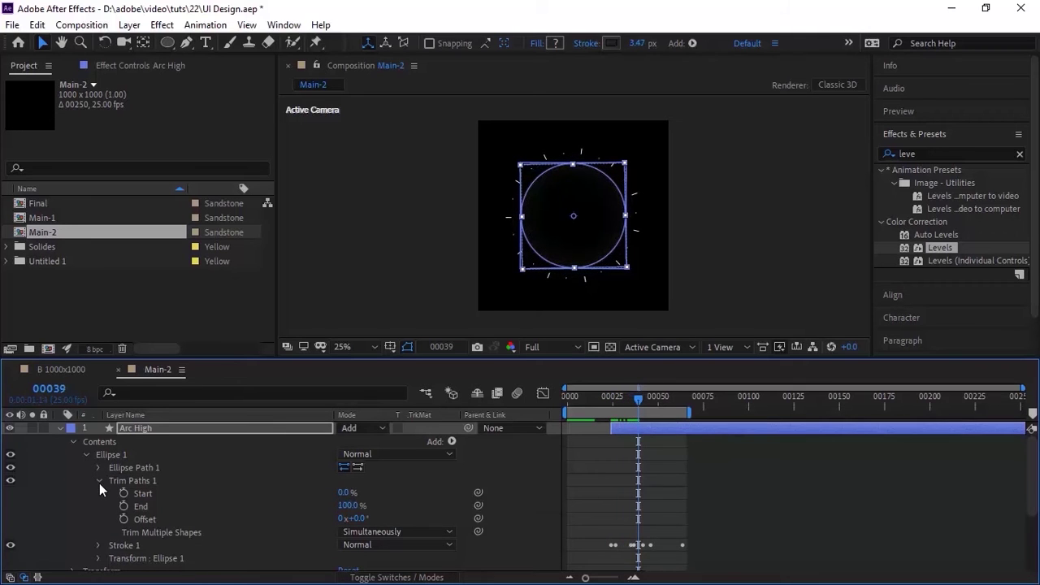
click(639, 436)
drag(639, 435, 650, 433)
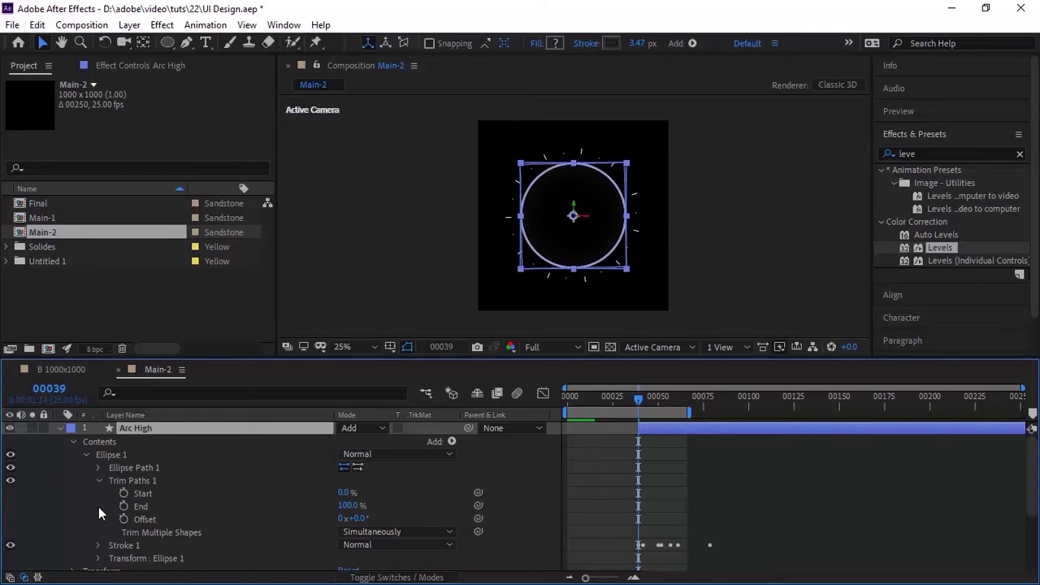
Step: Keyframe the Trim Paths End of Arc High from 0% at frame 39 to 50% at frame 72
click(124, 506)
click(343, 506)
text(0)
key(Return)
click(50, 389)
text(72)
key(Return)
click(345, 507)
text(50)
key(Return)
Step: Add the expression wiggle(0.3,150) to the Trim Paths Offset of Arc High
alt+click(125, 520)
text(wigg)
key(Return)
text(03)
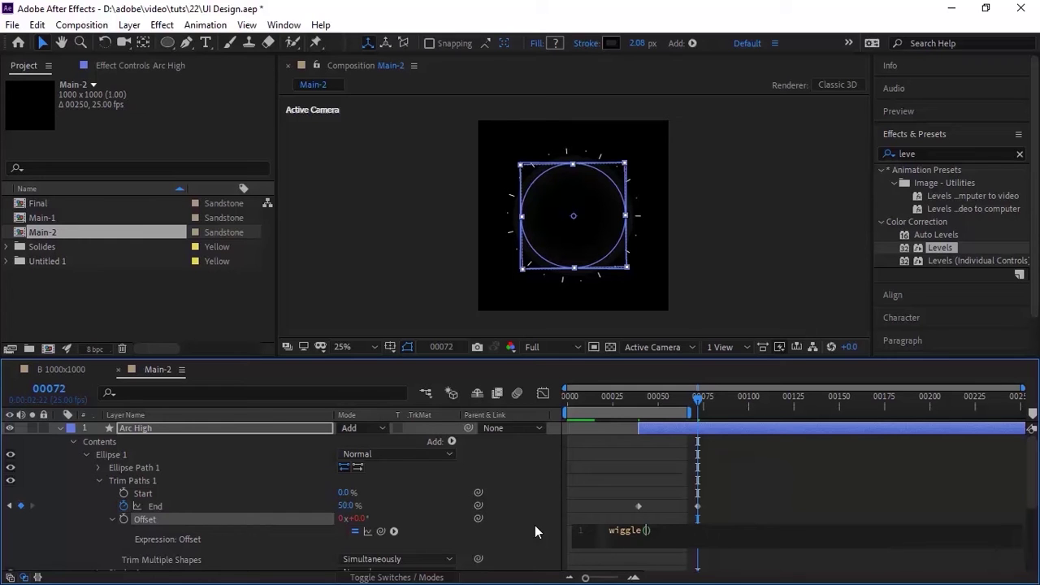
key(BackSpace)
text(.3,150)
click(519, 536)
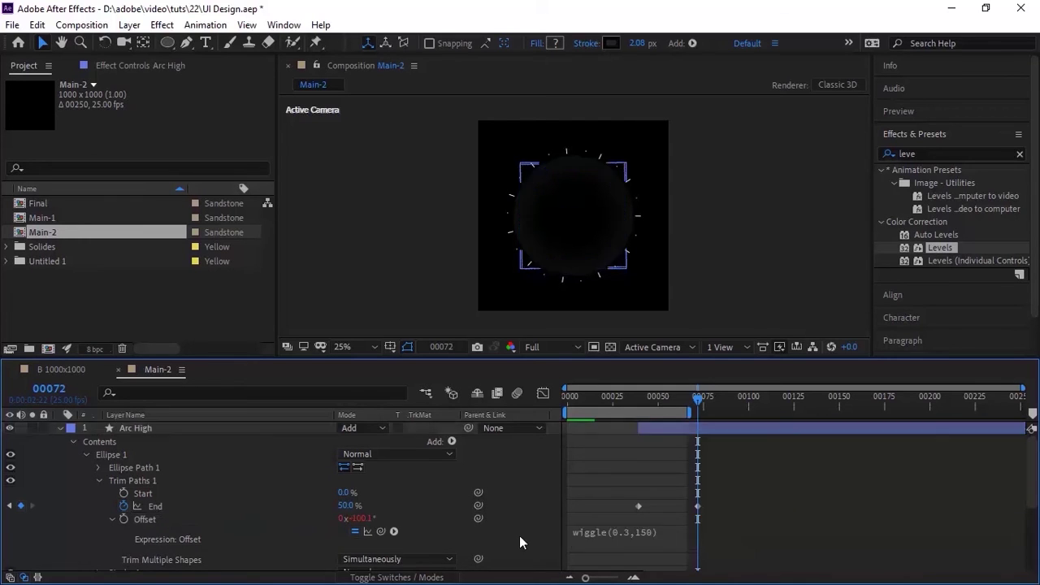
Step: Adjust Arc High's stroke color with the value 40 at the keyframe just after frame 50 and delete the color keyframes that follow it
click(98, 481)
click(98, 493)
click(10, 486)
click(11, 486)
click(10, 486)
click(31, 486)
click(349, 487)
key(Escape)
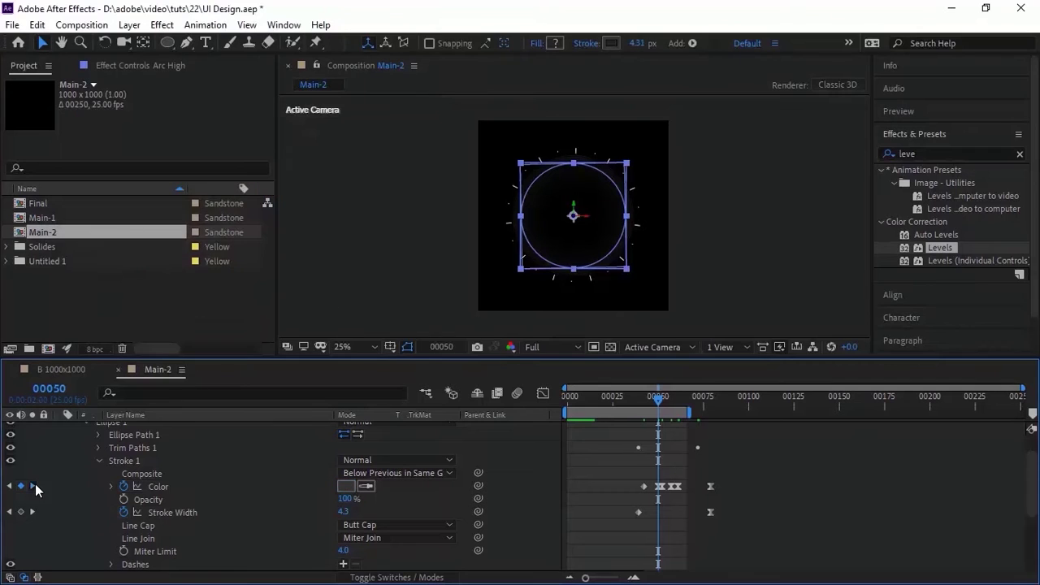
click(32, 485)
click(347, 486)
click(323, 240)
text(40)
key(Return)
drag(742, 483, 670, 504)
key(Delete)
Step: Move Arc High's last Stroke Width keyframe to frame 80 and set its width to 3
click(11, 512)
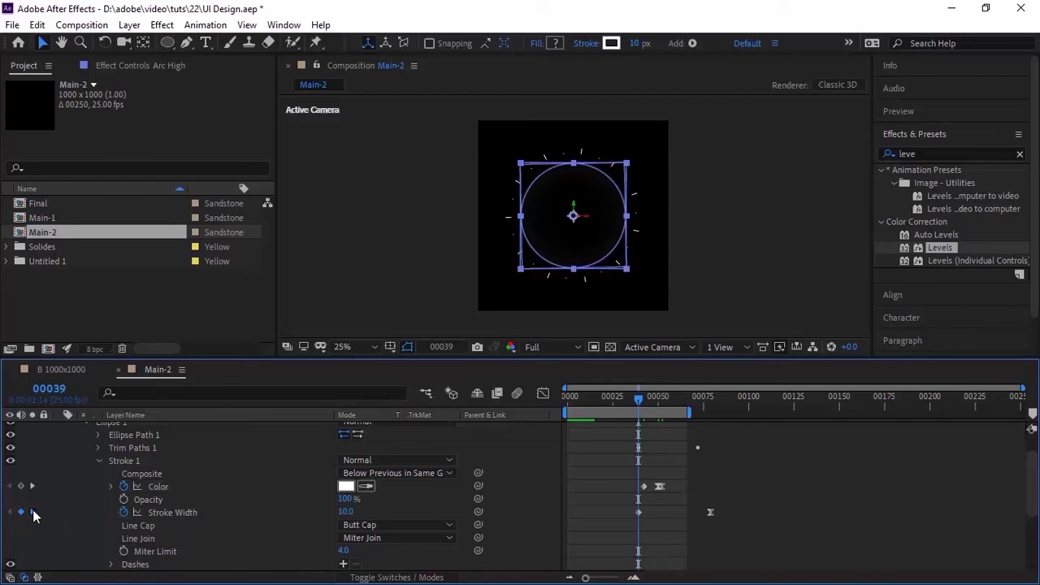
click(33, 510)
click(49, 389)
text(80)
key(Return)
click(710, 512)
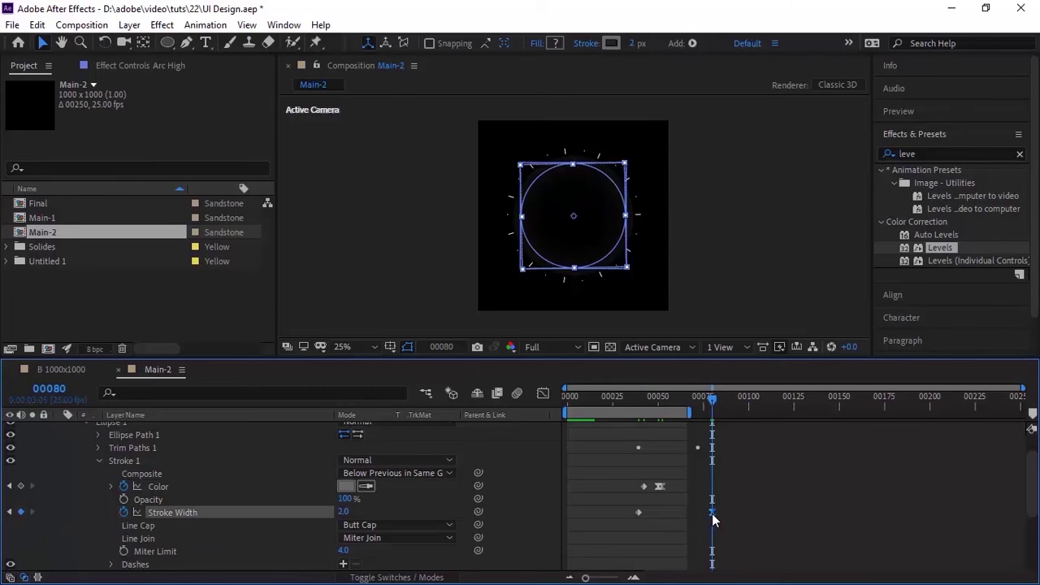
click(342, 511)
text(3)
key(Return)
Step: Add a dash and gap to Arc High's stroke and set the Dash to 5
scroll(1034, 471, down, 2)
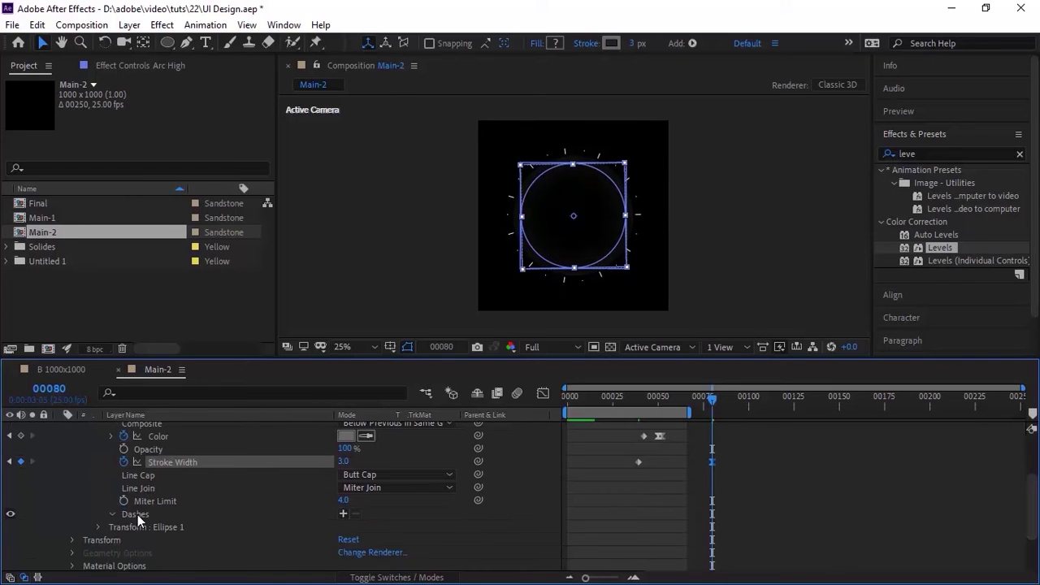
click(343, 515)
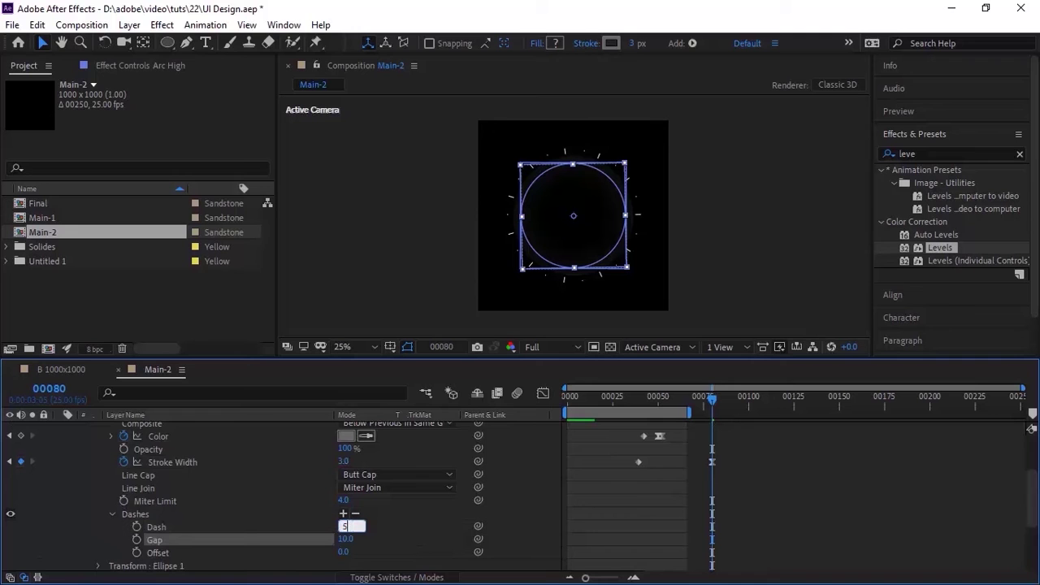
click(110, 513)
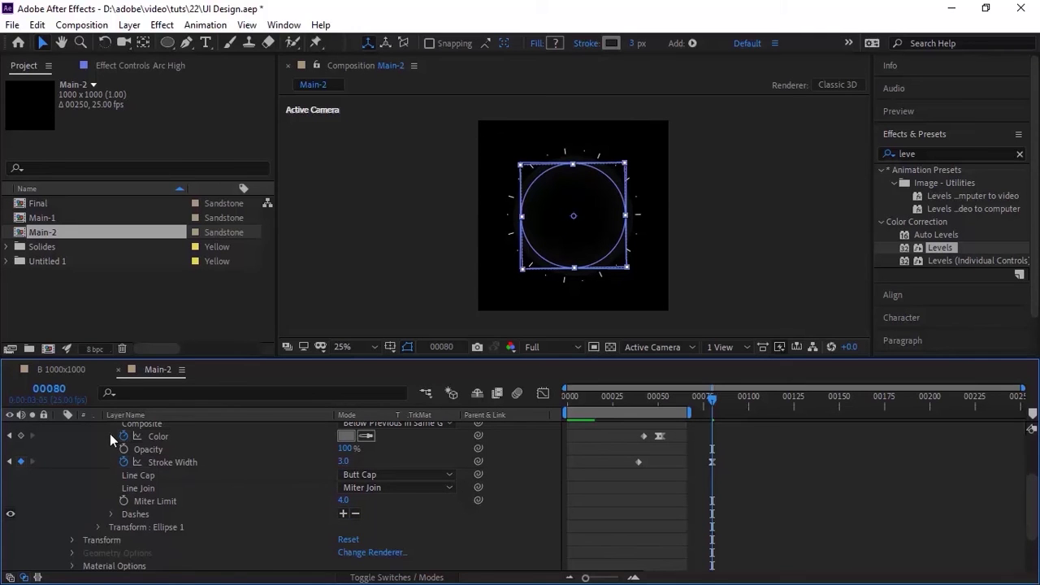
Step: Set Arc High's Z position to 50 and collapse the layer
click(111, 435)
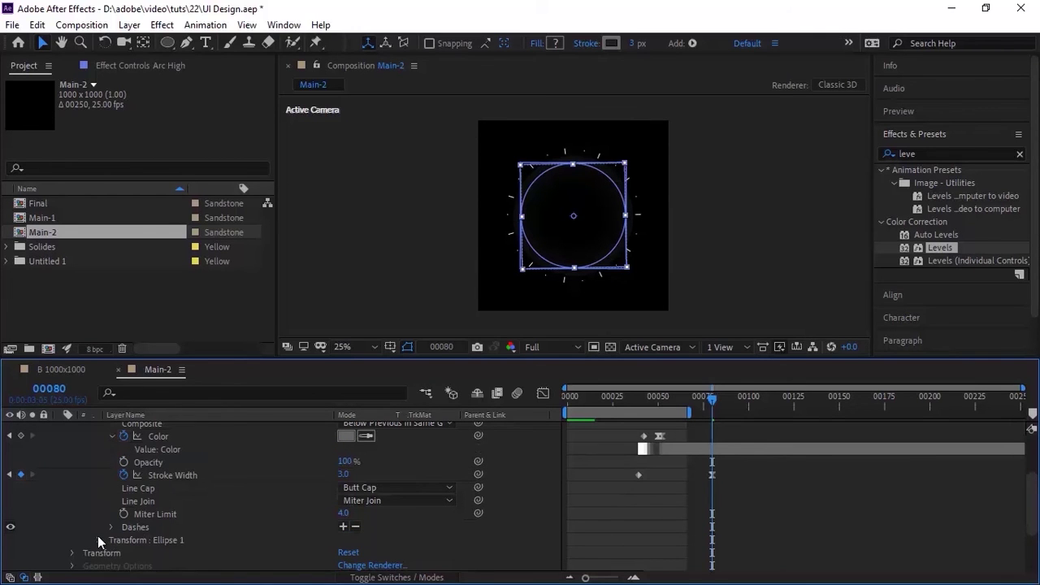
click(97, 540)
click(97, 474)
click(72, 488)
click(394, 487)
text(50)
key(Return)
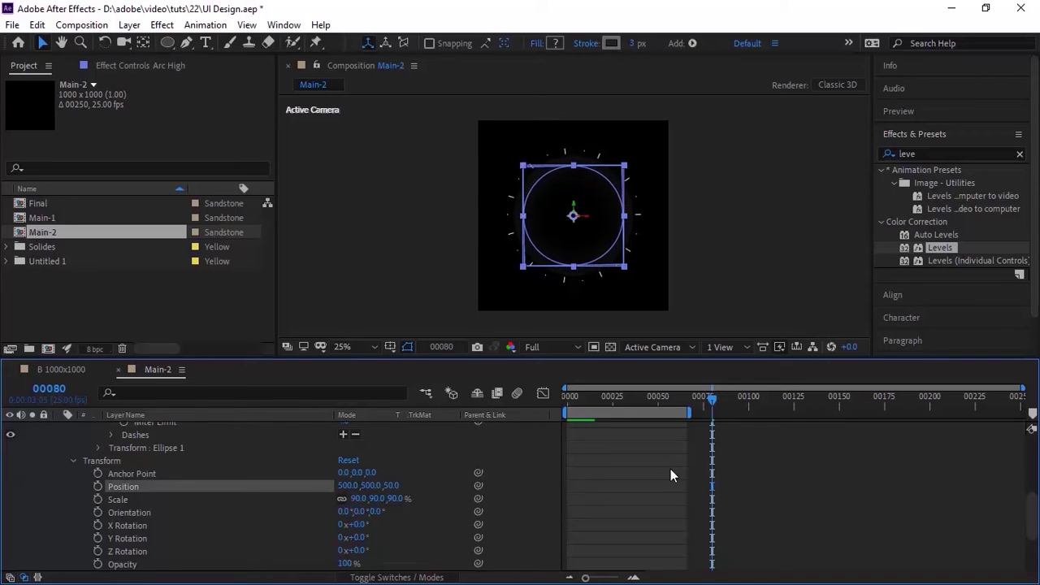
click(73, 461)
drag(1032, 524, 1032, 447)
click(59, 428)
click(390, 528)
Step: Extend the end of the work area to frame 100 and preview the Main-2 animation
key(space)
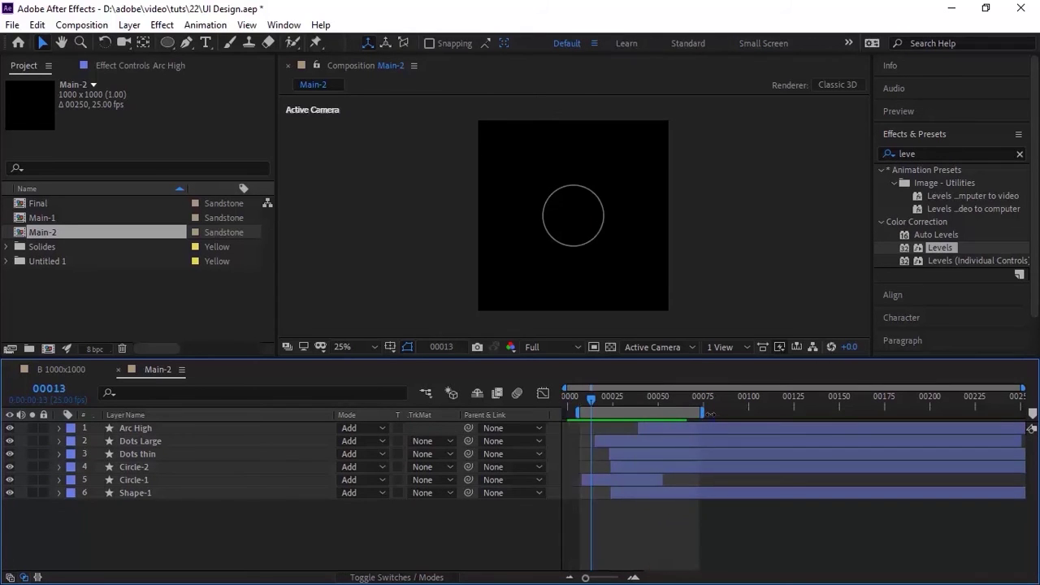
drag(687, 413, 749, 413)
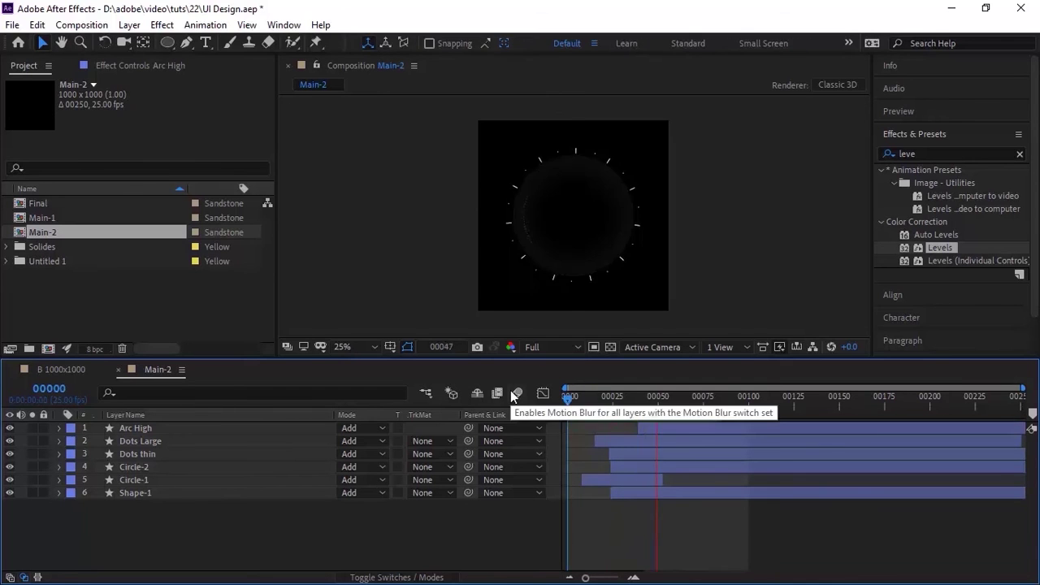
key(space)
Step: Duplicate the Arc High layer and rename the copy Arc Low
click(212, 429)
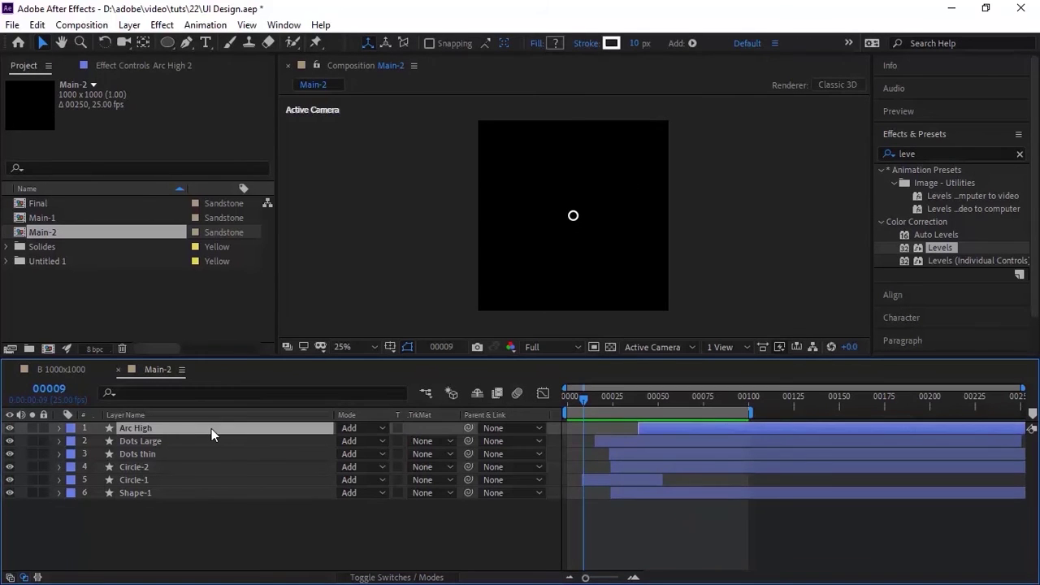
key(ctrl+d)
key(Return)
text(Arc Low)
key(Return)
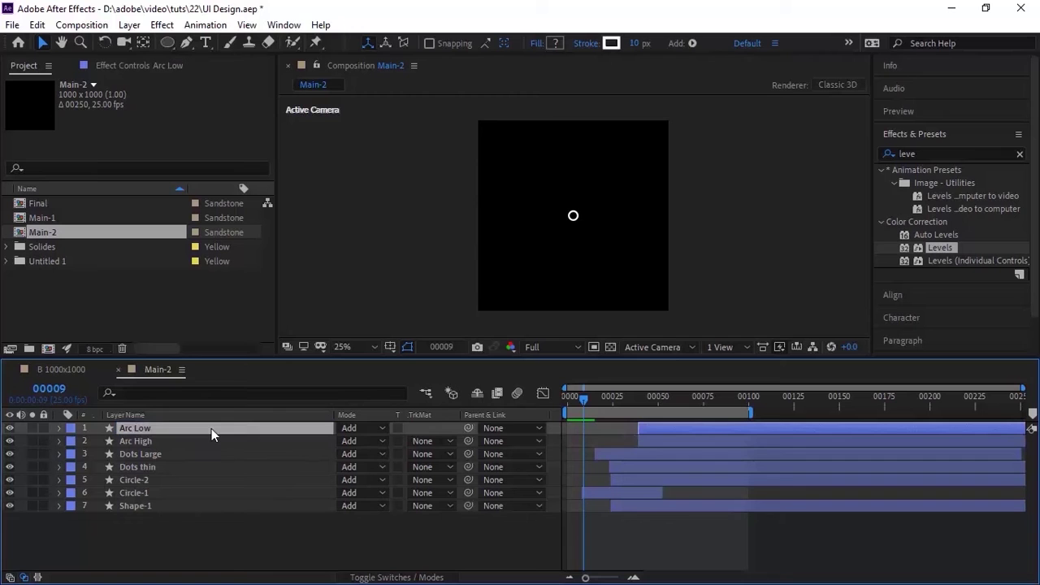
Step: Shift Arc Low to start at frame 0 and extend its end to the end of the composition
drag(697, 428, 627, 429)
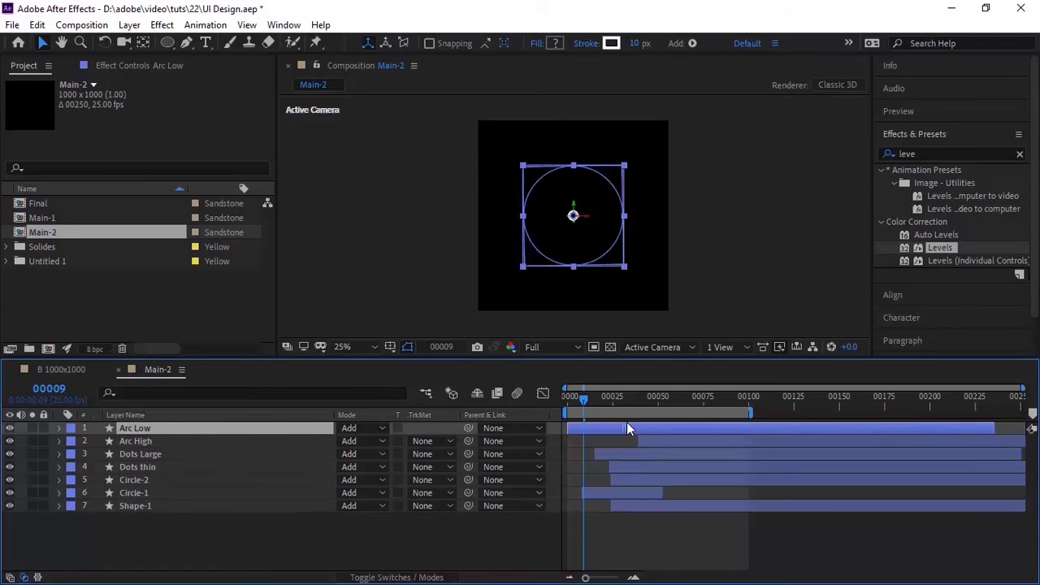
drag(996, 429, 1025, 429)
click(187, 567)
Step: Add a Size keyframe of 20 by 20 to Arc Low's ellipse path at frame 0
click(59, 429)
click(73, 442)
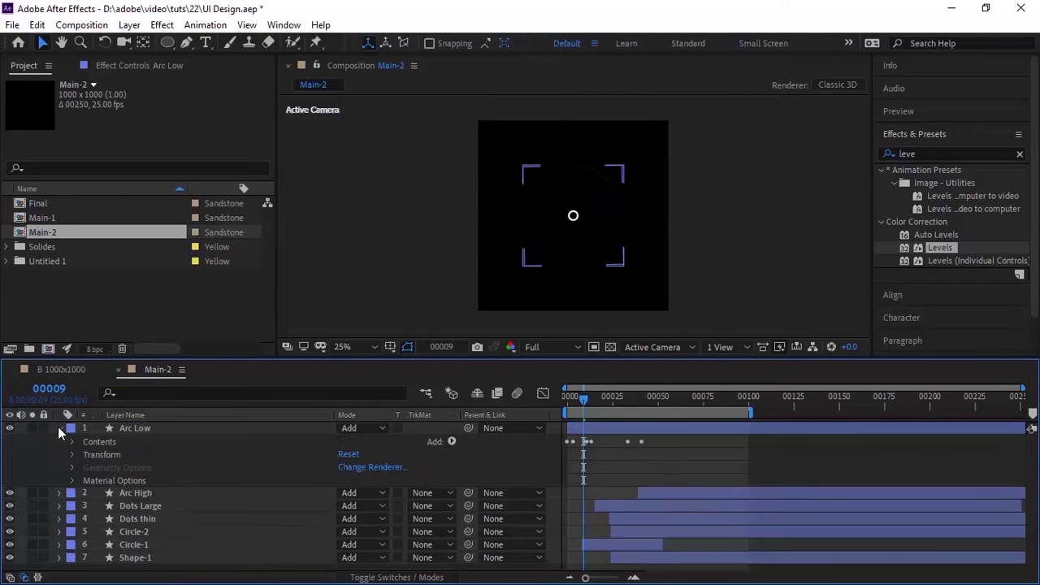
click(85, 456)
click(97, 467)
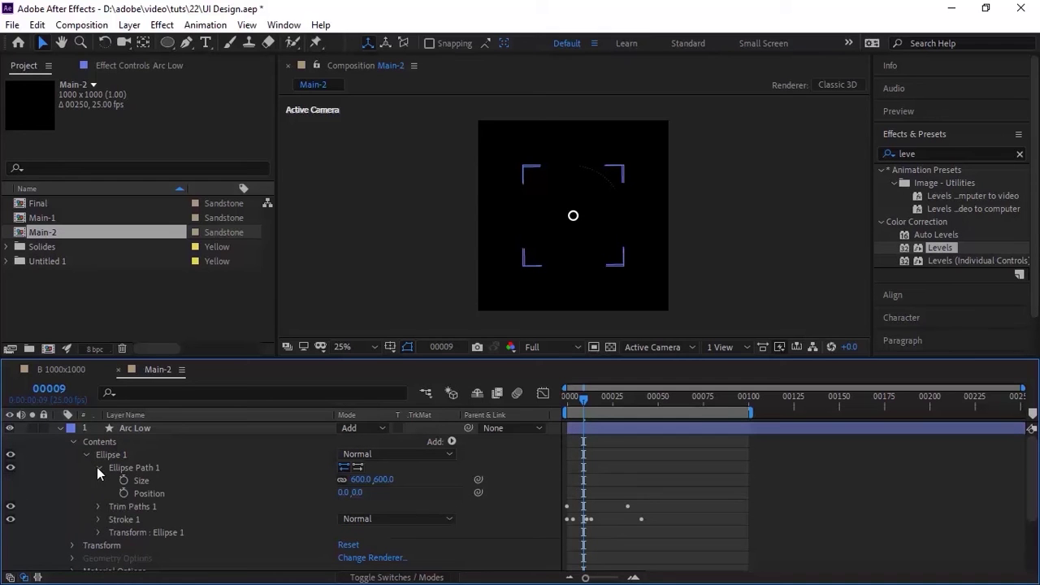
click(49, 388)
text(0)
key(Return)
click(124, 481)
click(360, 479)
text(20)
key(Return)
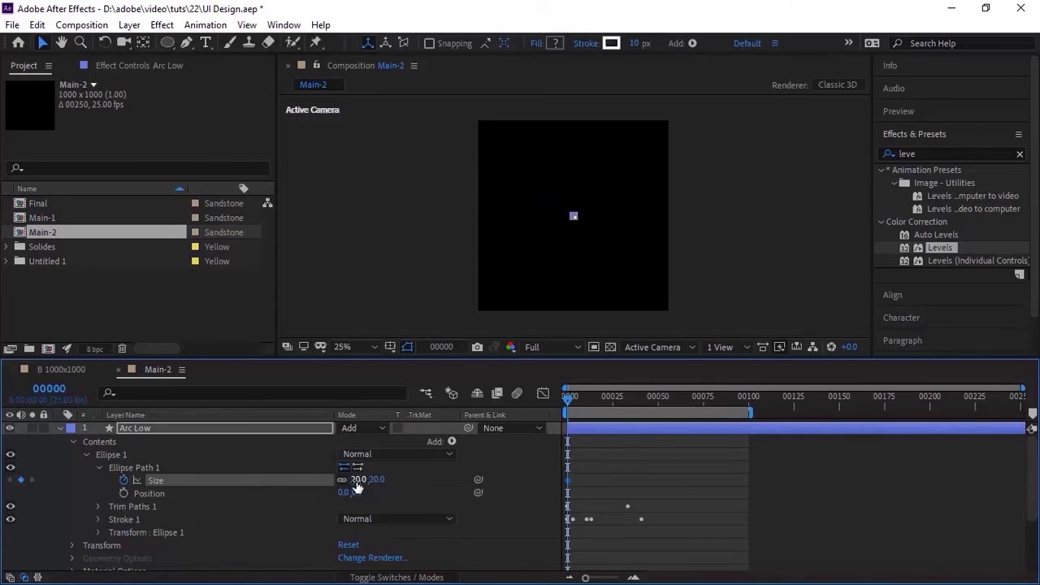
Step: Keyframe Arc Low's ellipse size at 885 by 885 on frame 33
click(49, 388)
text(33)
key(Return)
click(357, 480)
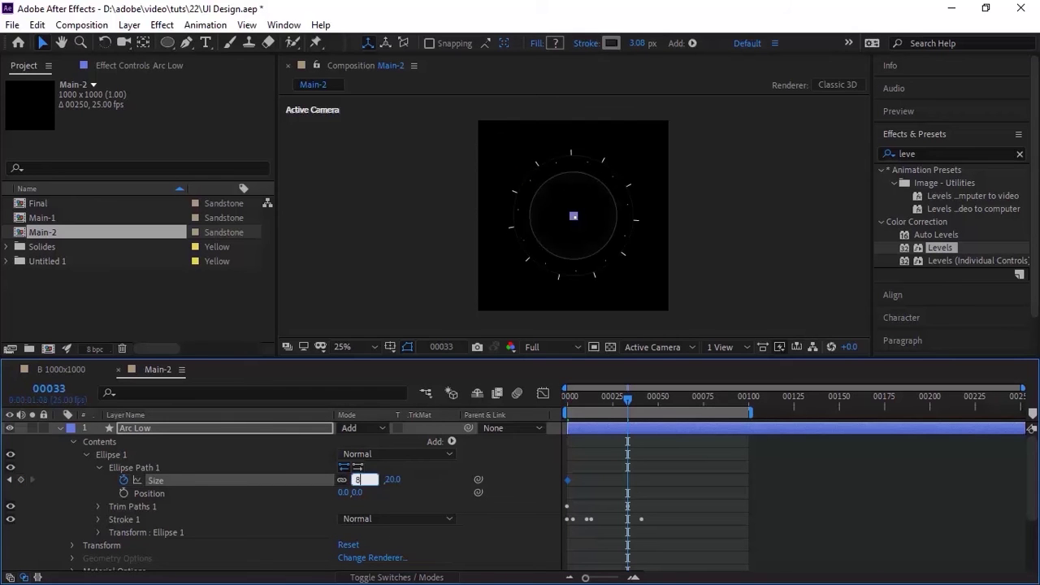
text(885)
key(Return)
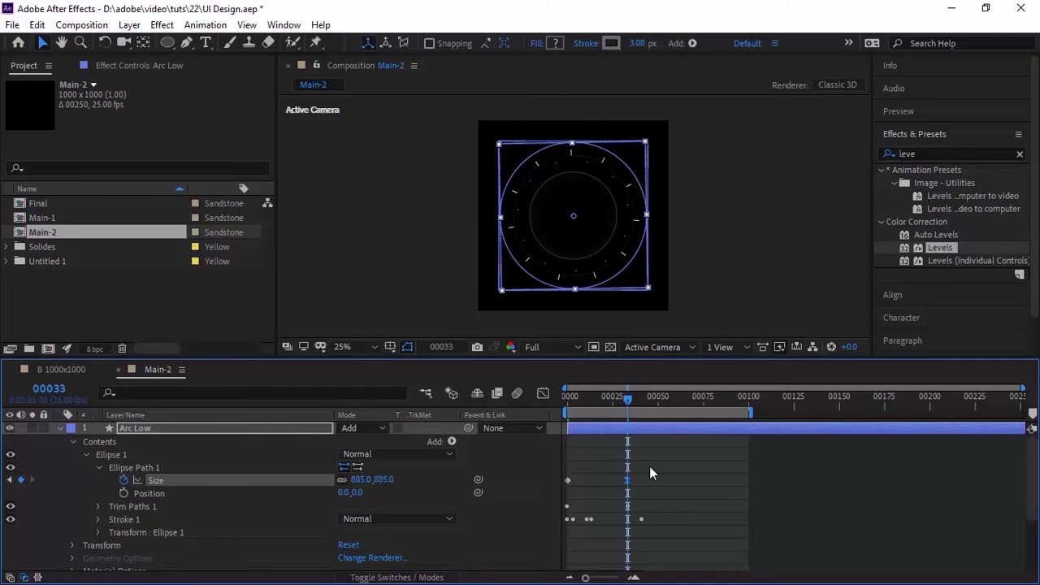
Step: Set the incoming velocity influence of Arc Low's Size keyframe at frame 33 to 100%
right_click(628, 481)
click(642, 515)
click(389, 242)
text(100)
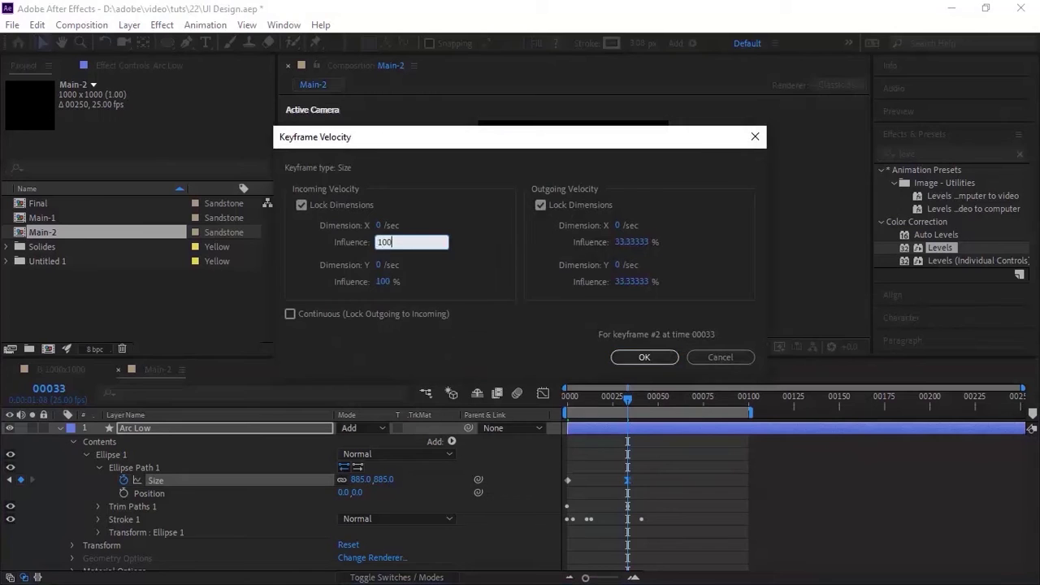
key(Return)
click(100, 468)
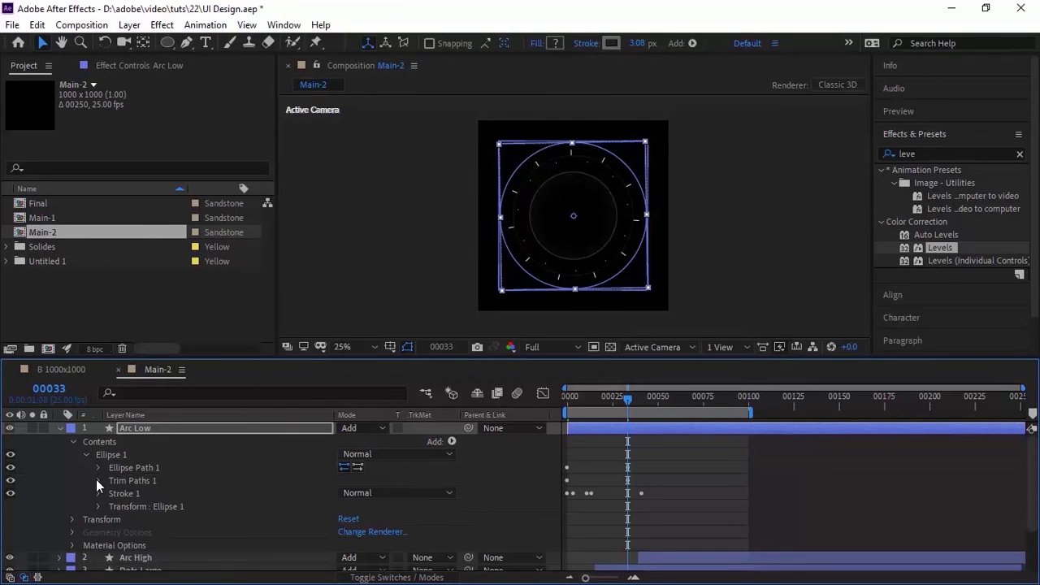
Step: Remove the End keyframes from Arc Low's Trim Paths and change its Offset expression to value+wiggle(0.3,150)
click(97, 481)
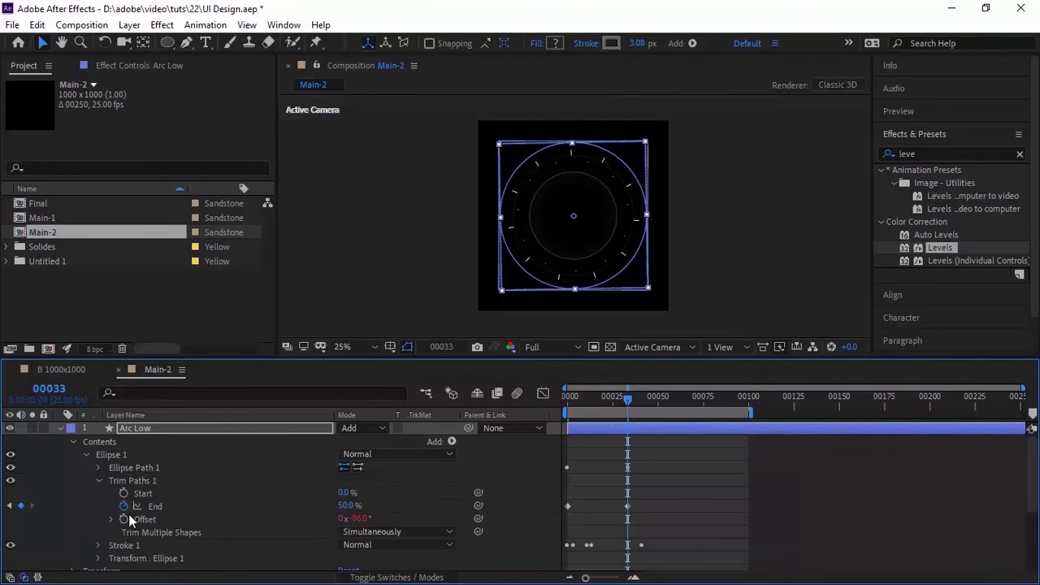
click(124, 506)
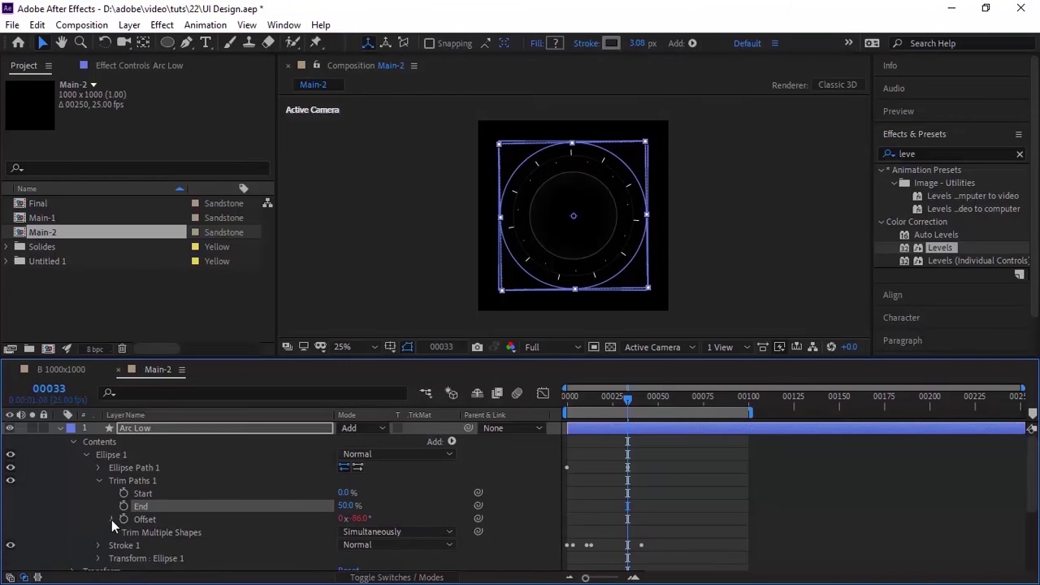
click(111, 519)
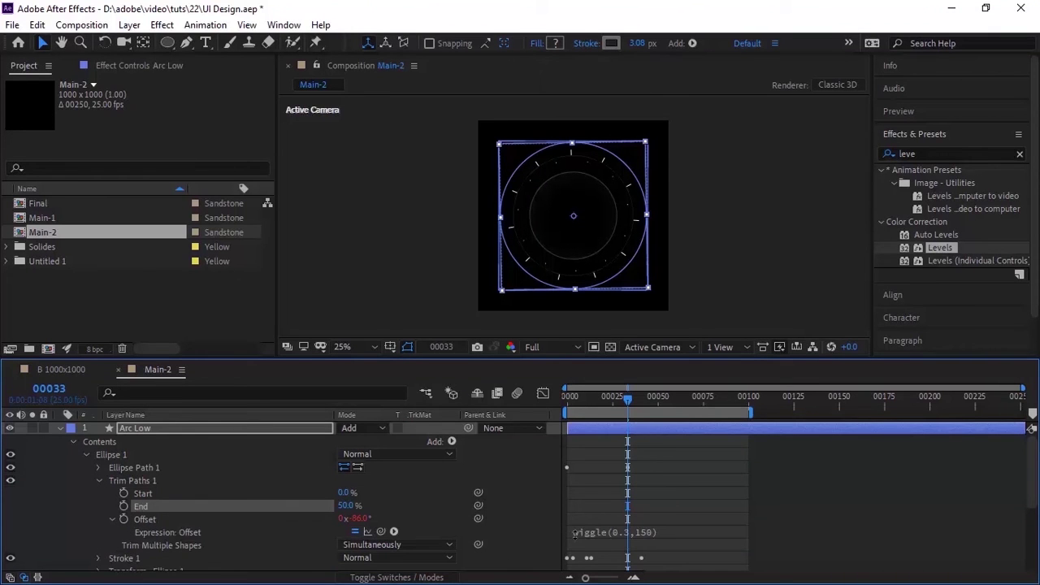
click(577, 531)
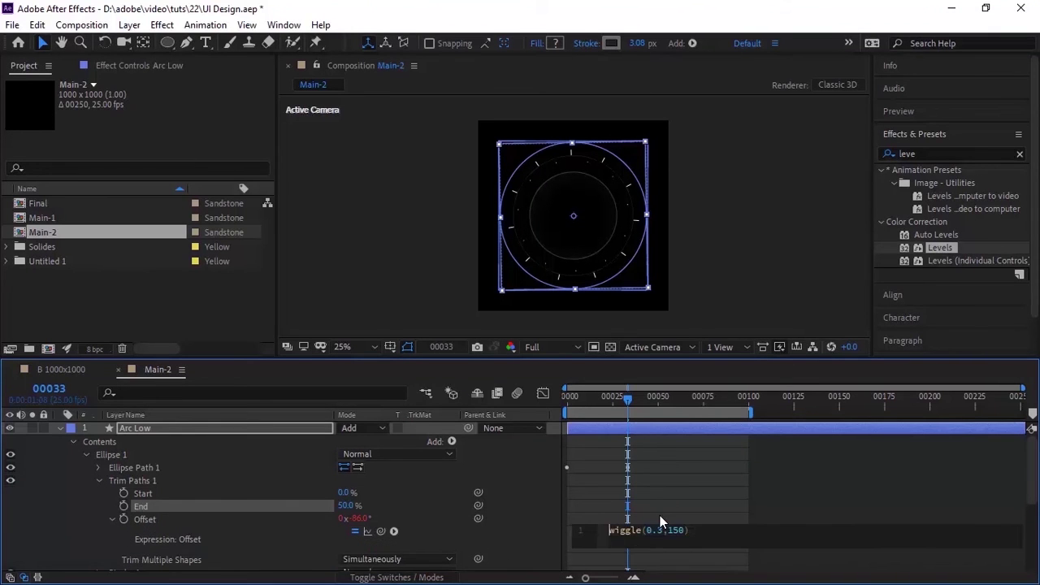
text(value)
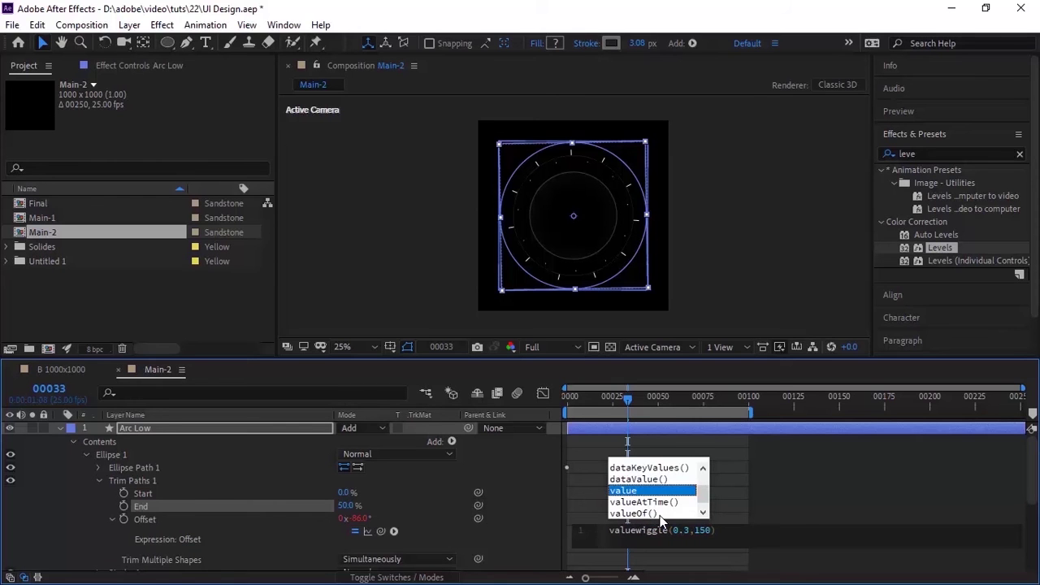
text(+)
click(527, 544)
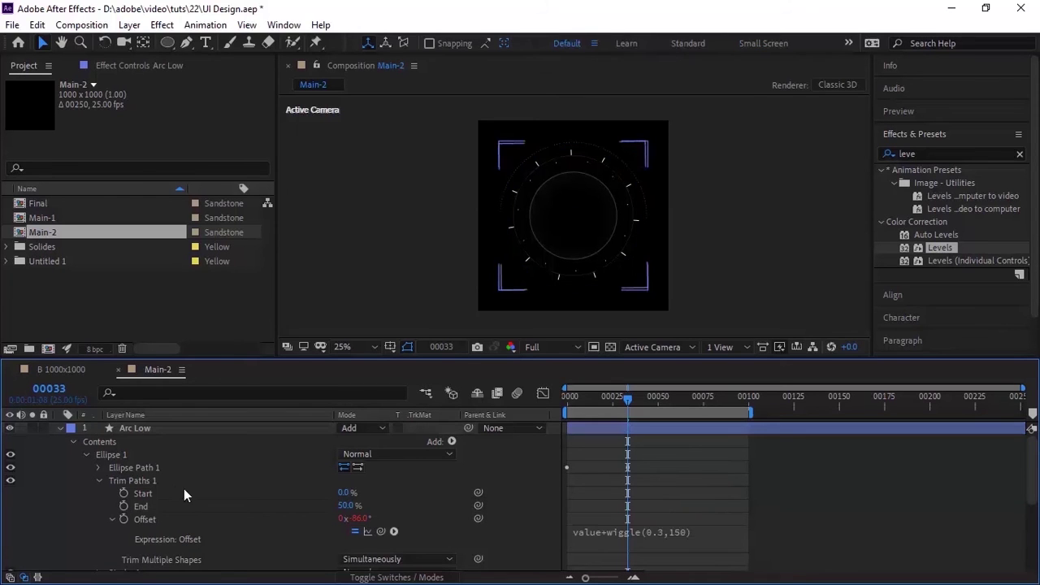
click(111, 518)
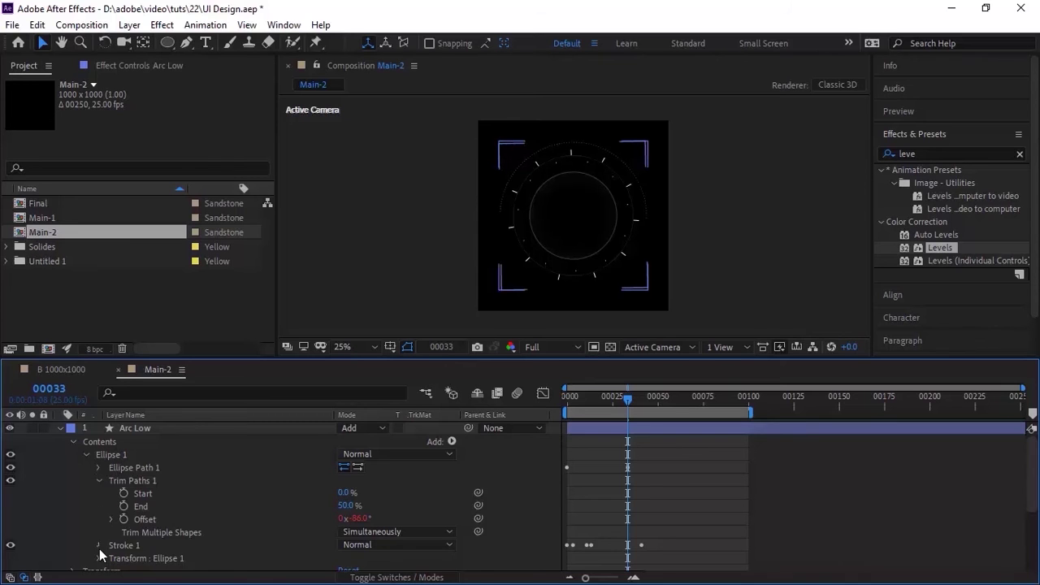
Step: Set Arc Low's Stroke Width keyframe at frame 41 to 2
click(97, 546)
click(10, 486)
click(9, 486)
click(32, 487)
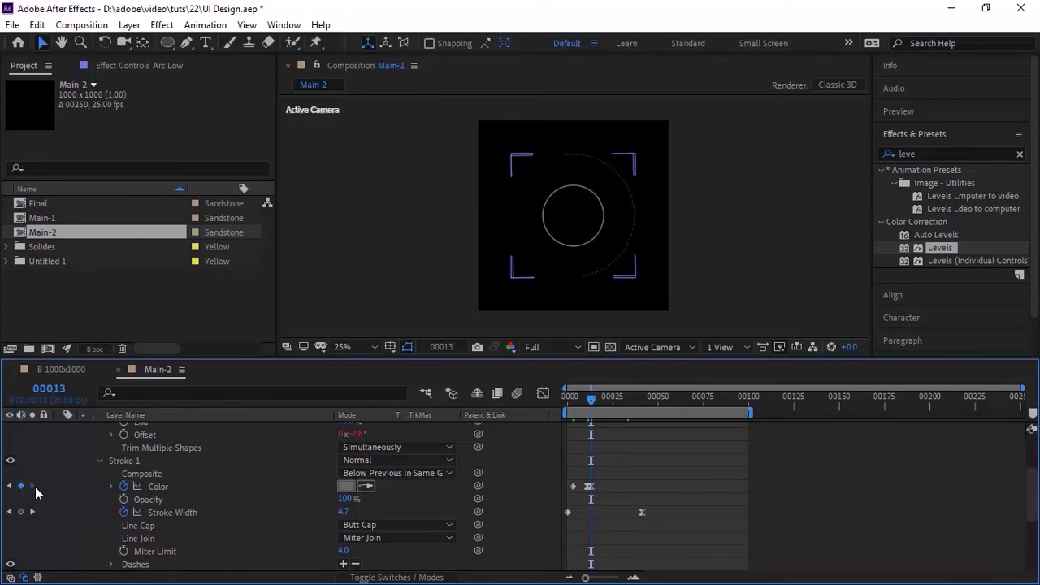
click(10, 512)
click(33, 512)
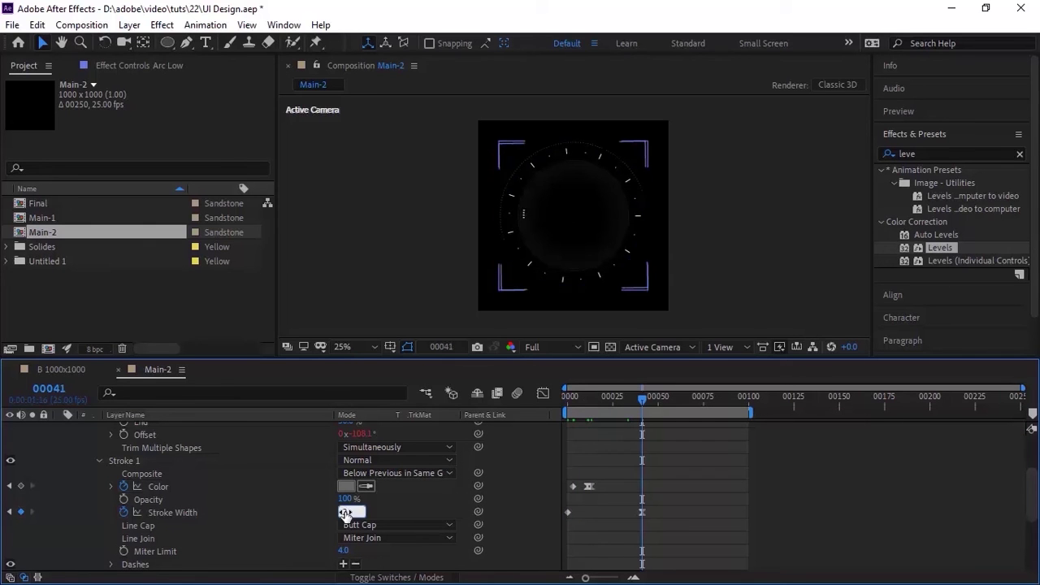
click(102, 512)
Step: Remove the gap and dash from Arc Low's stroke so that it is a solid line
click(100, 461)
click(99, 461)
click(111, 564)
click(354, 530)
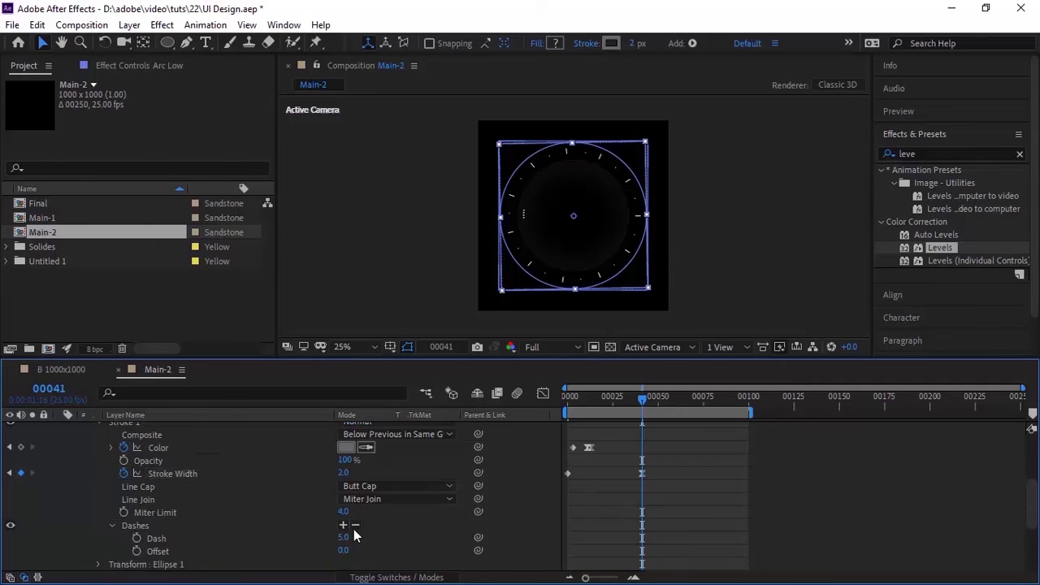
click(98, 538)
click(98, 474)
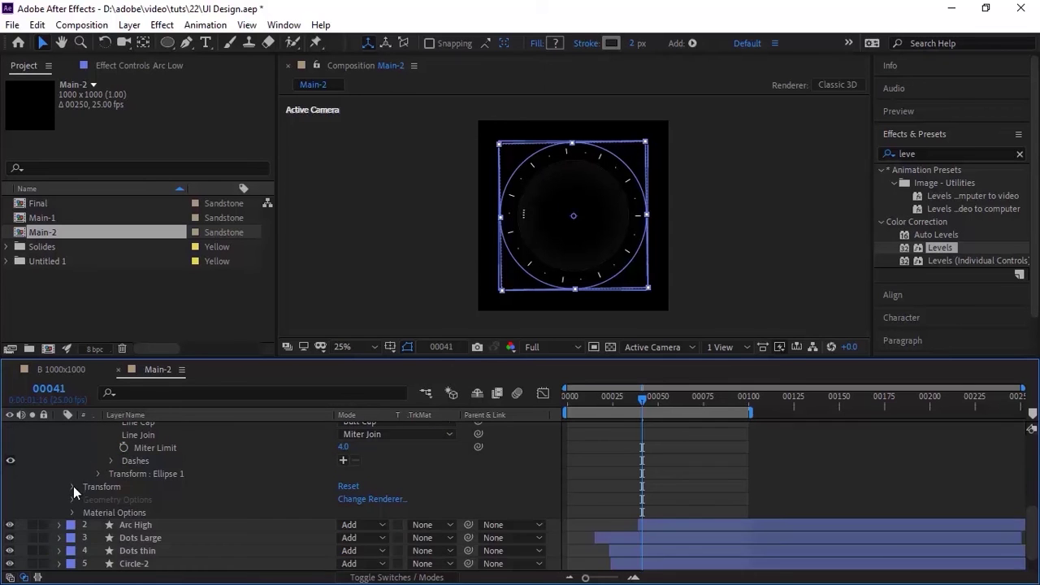
Step: Set Arc Low's Z position to 0
click(73, 485)
click(394, 485)
text(0)
key(Return)
Step: Collapse the Arc Low layer and preview the Main-2 animation from frame 0
drag(642, 397, 333, 401)
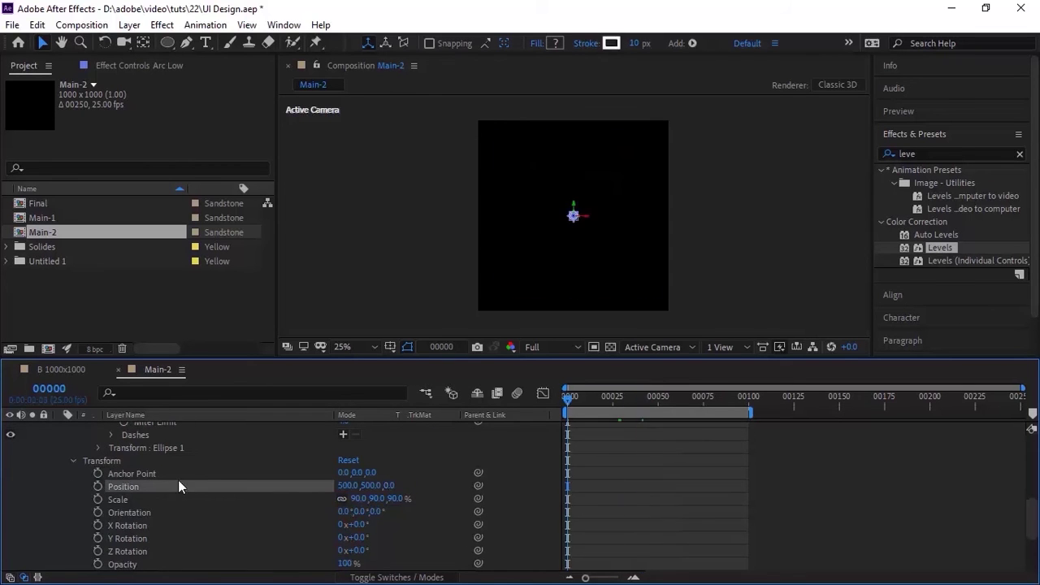
scroll(122, 488, up, 5)
click(59, 428)
click(202, 533)
click(637, 393)
key(space)
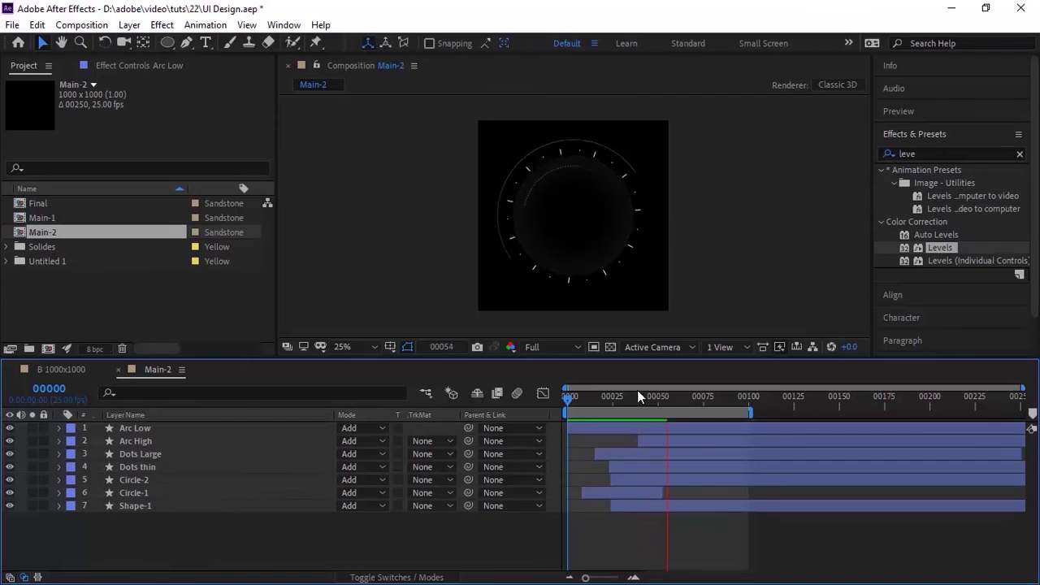
Step: Add Main-2 to the Final composition below Main-1, parent Main-1 to Main-2, and preview the combined animation
key(space)
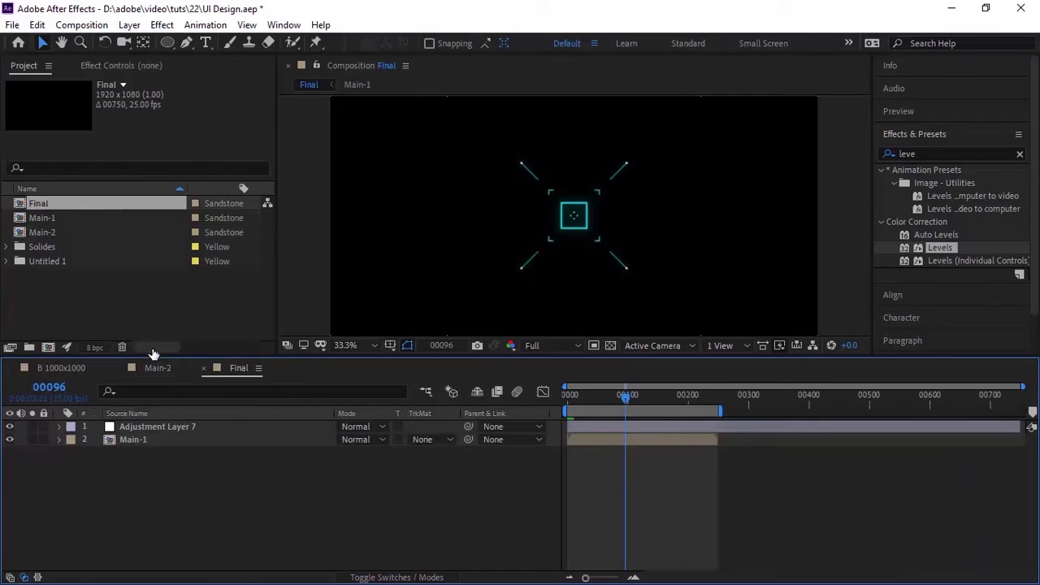
drag(61, 235, 135, 479)
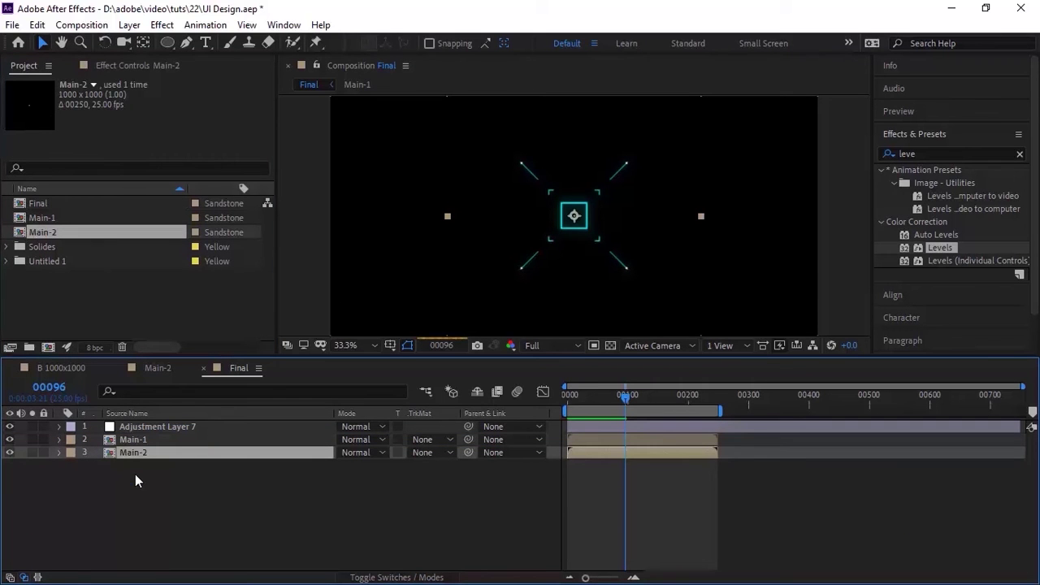
click(525, 440)
click(527, 511)
drag(586, 394, 544, 396)
key(space)
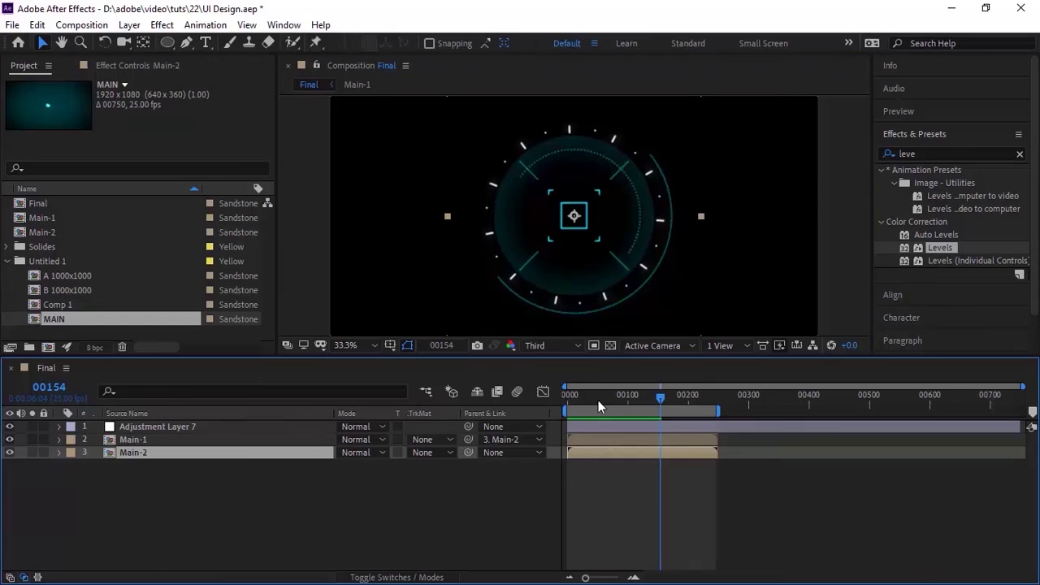
Step: Shift the Main-1 layer in Final so that it starts at frame 27
drag(599, 400, 560, 400)
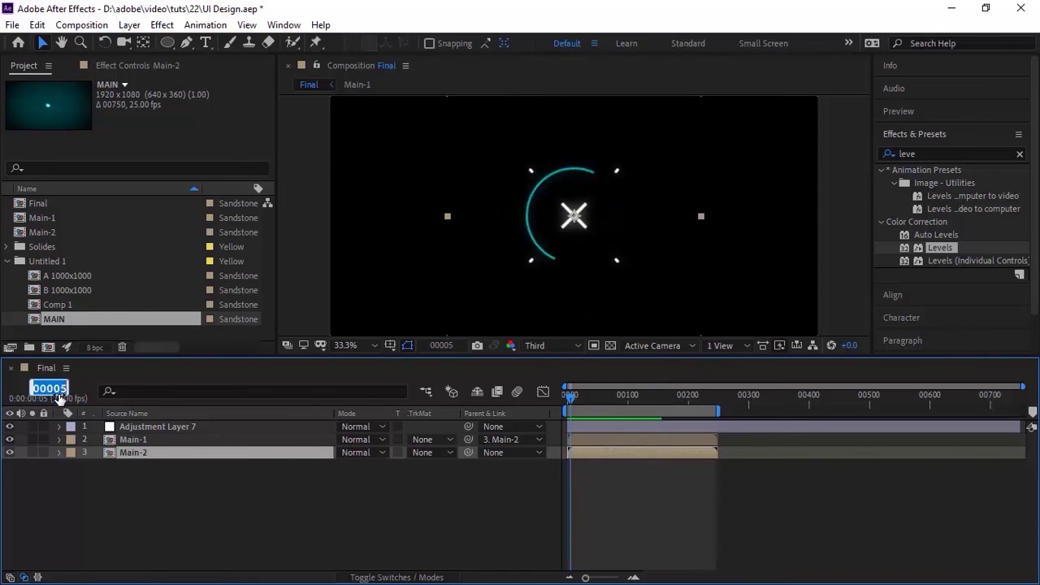
drag(42, 392, 60, 394)
drag(577, 439, 587, 437)
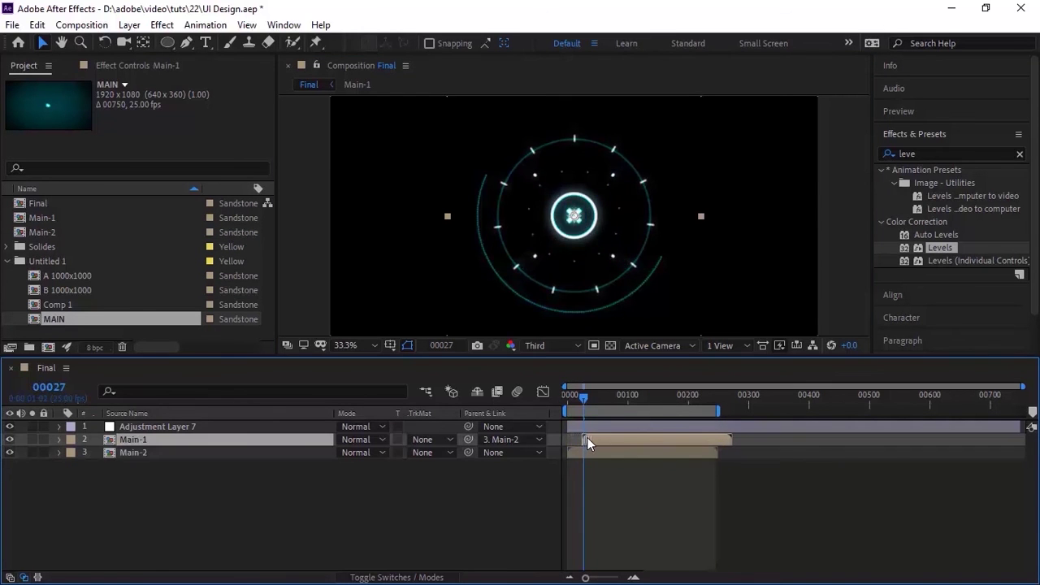
Step: Turn on Collapse Transformations for Main-1 and Main-2 and make both 3D layers, with Main-2's Transform properties expanded
click(60, 453)
click(72, 466)
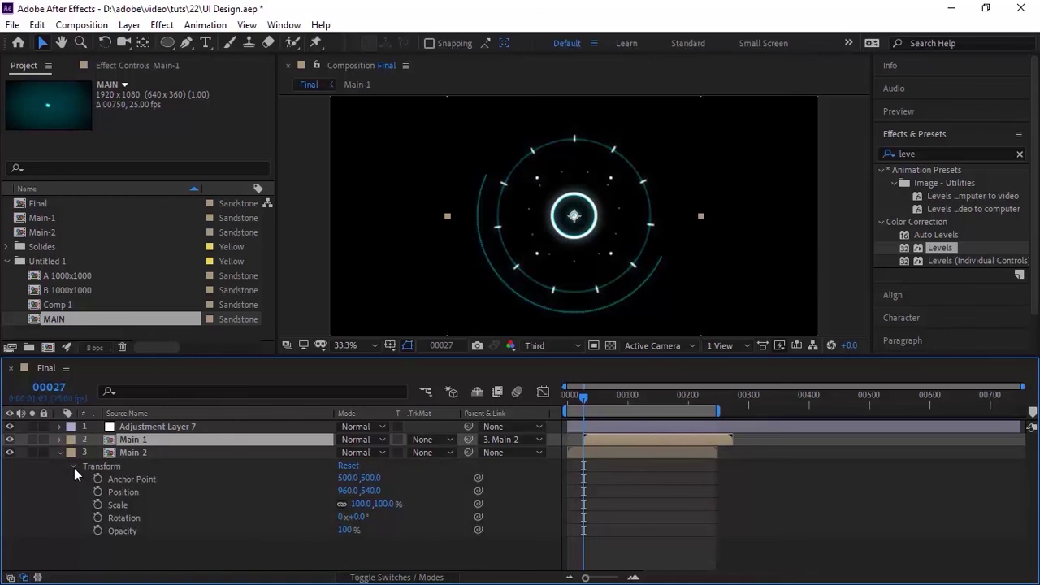
drag(48, 388, 37, 389)
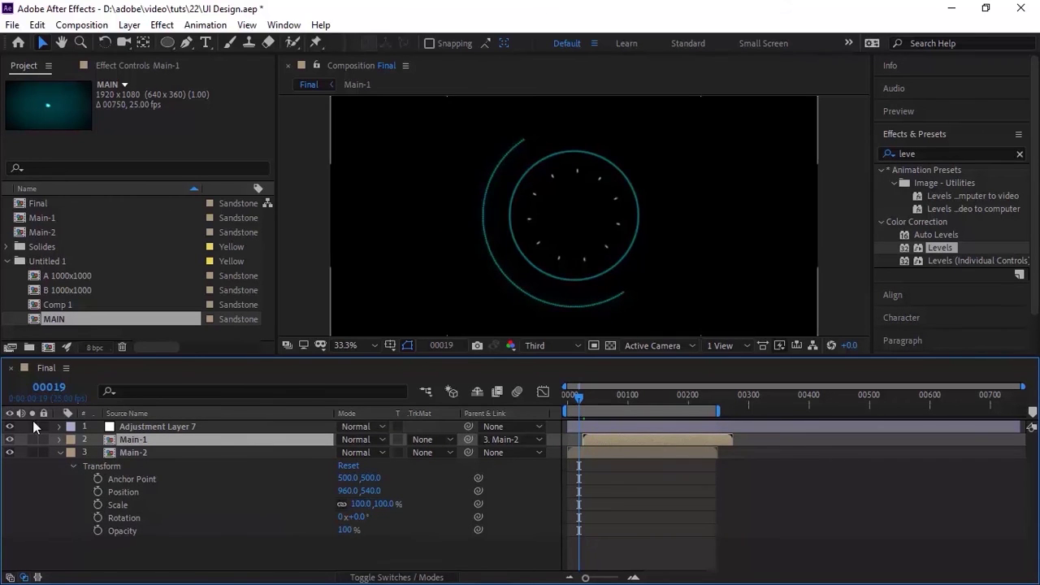
click(398, 577)
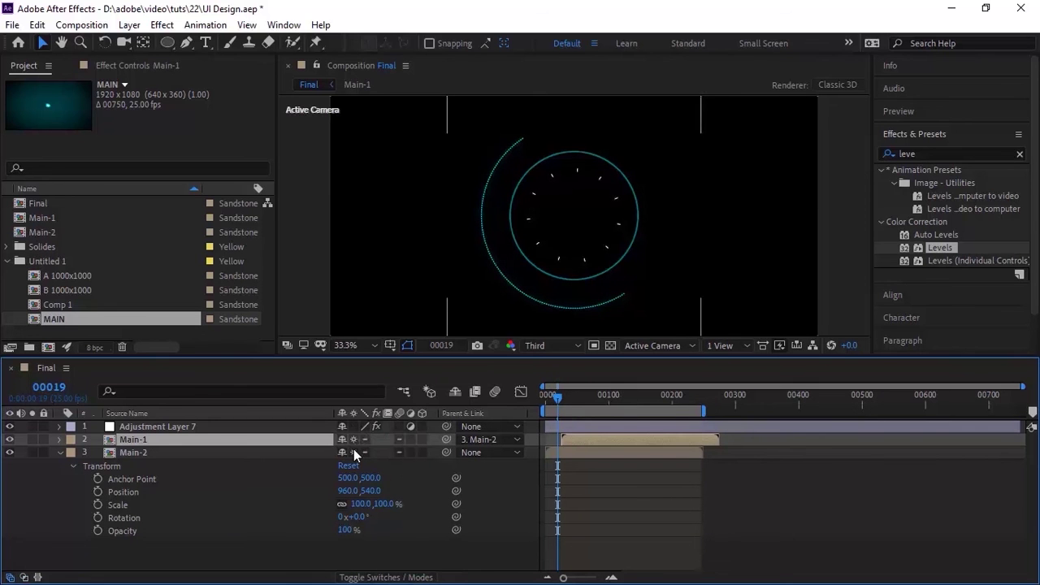
click(422, 452)
click(386, 577)
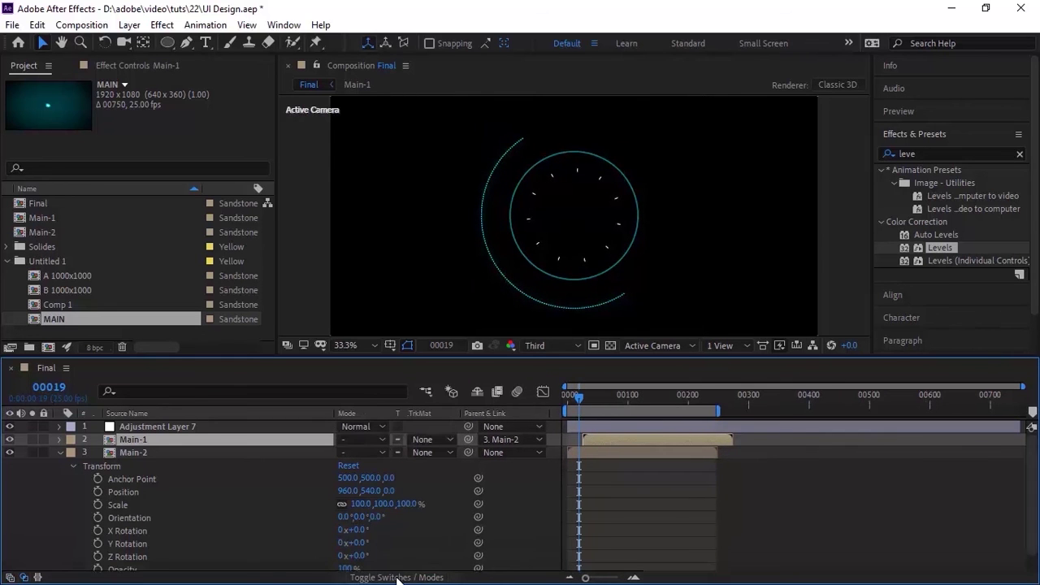
Step: Add a Scale keyframe to Main-2 at frame 19 with unlinked values of 140, 140 and 600%
click(99, 505)
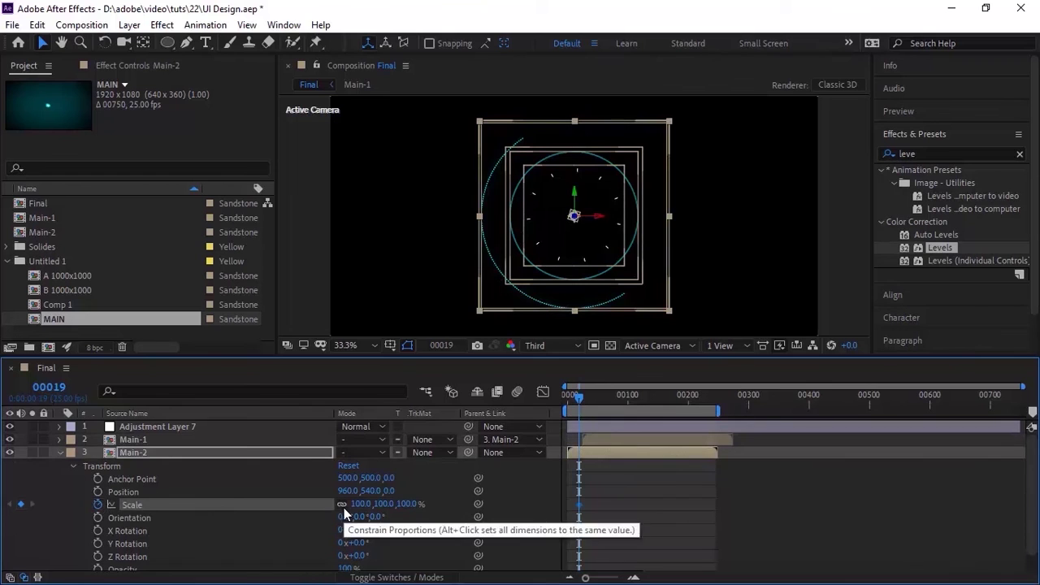
click(361, 504)
text(140)
key(Tab)
text(140)
key(Tab)
text(600)
key(Return)
Step: Set Main-2's Z Scale to 140% at frame 72
click(48, 387)
text(72)
key(Return)
click(409, 504)
text(140)
key(Return)
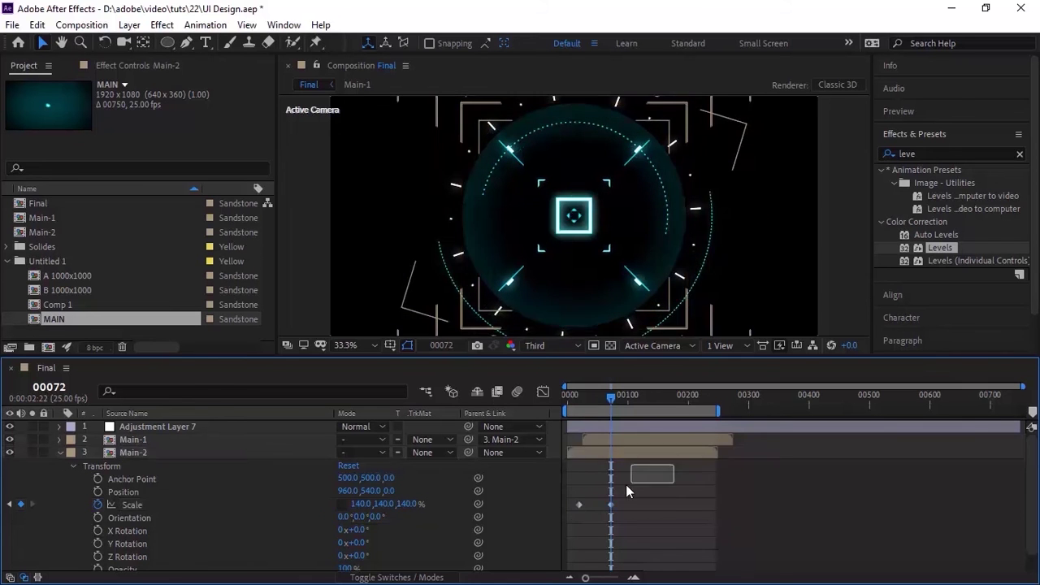
Step: Set the keyframe velocity influence of Main-2's two Scale keyframes to 100%
drag(675, 464, 567, 523)
right_click(578, 504)
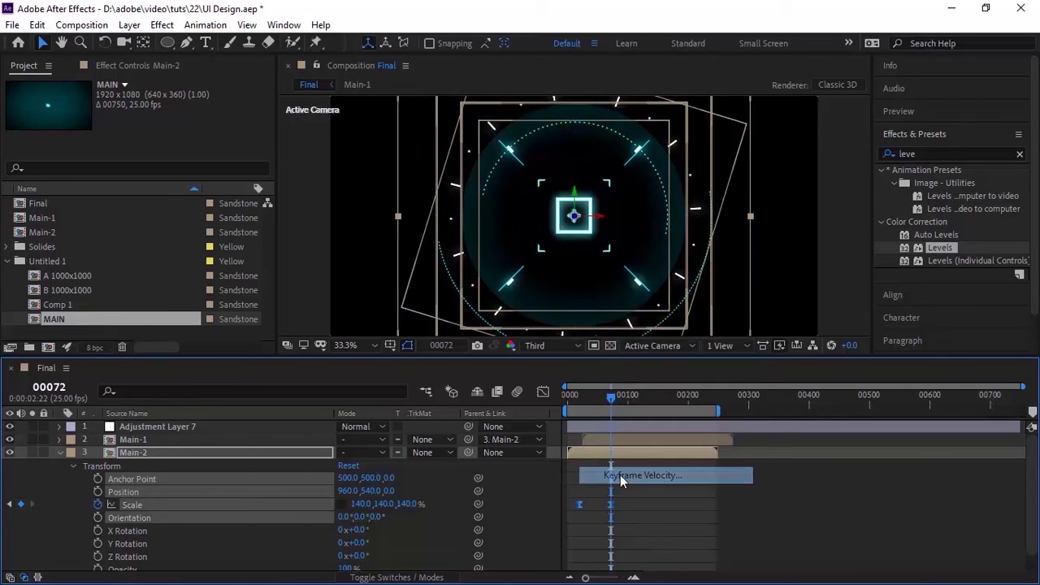
click(630, 474)
text(100)
key(Return)
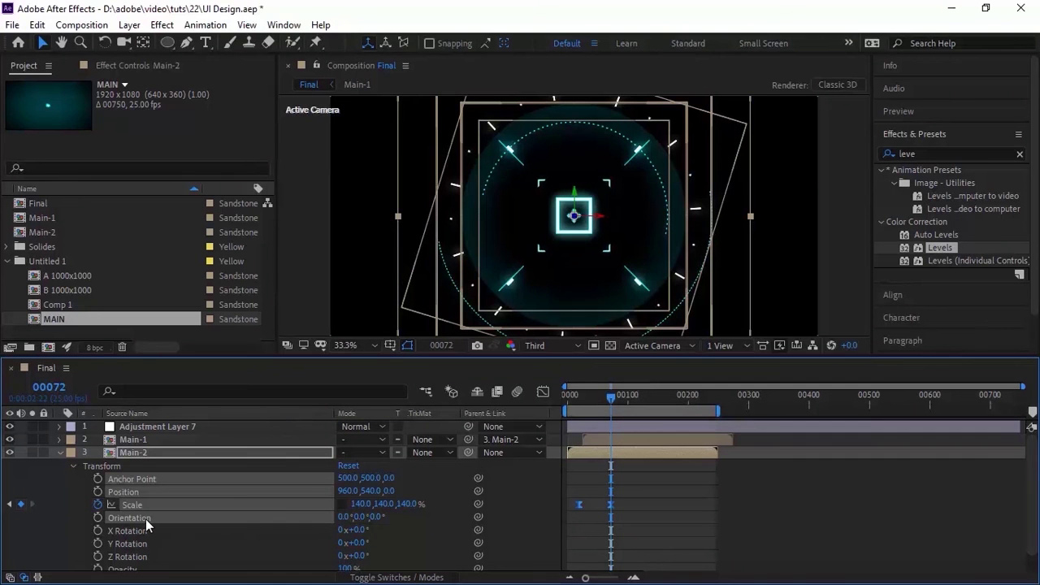
Step: Add an X Rotation keyframe of 210° to Main-2 at frame 0
drag(577, 396, 485, 395)
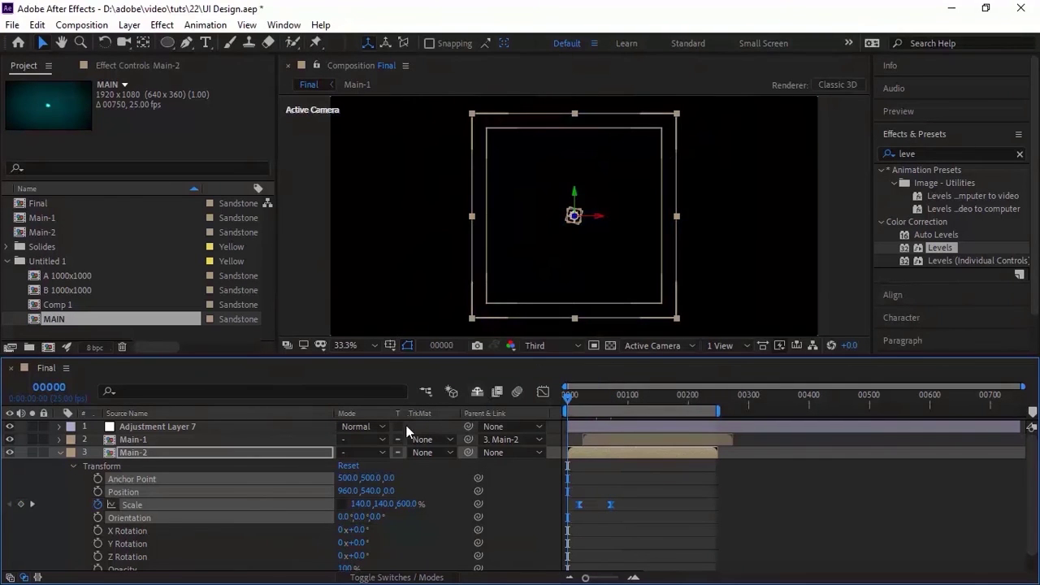
click(97, 530)
click(359, 530)
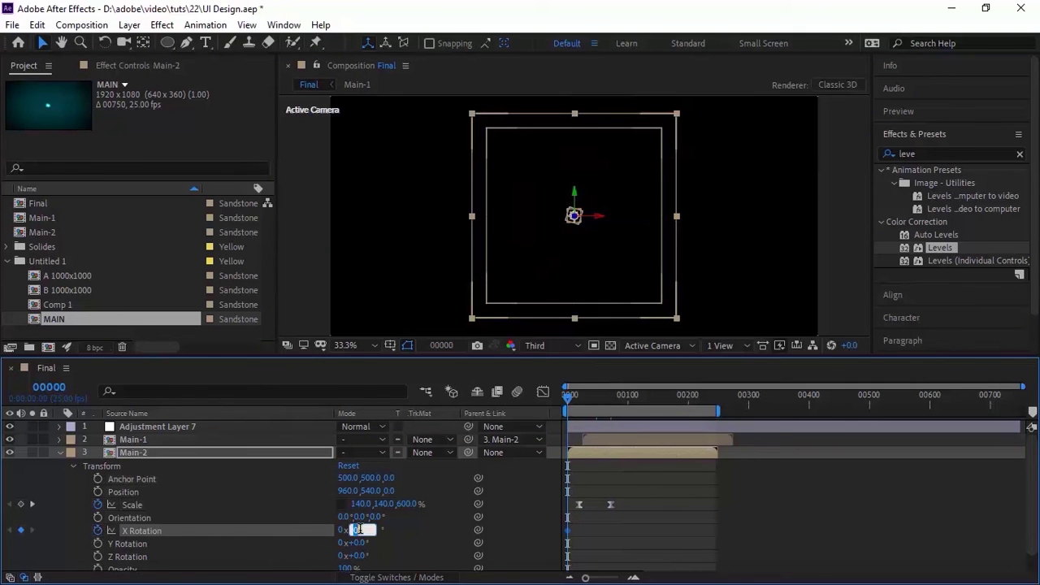
text(210)
key(Return)
Step: Set Main-2's X Rotation to 130° at frame 70
click(57, 388)
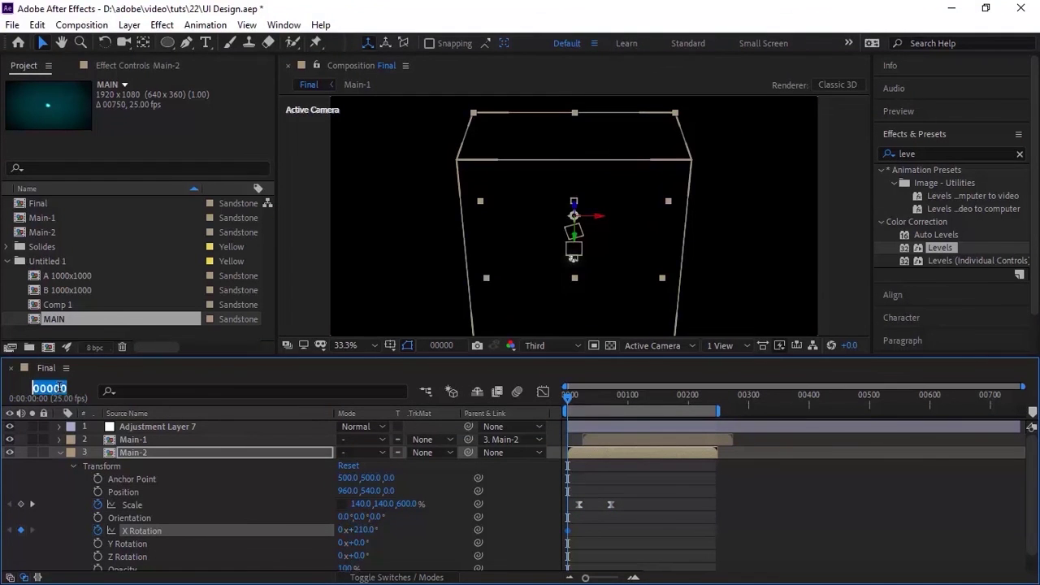
text(70)
key(Return)
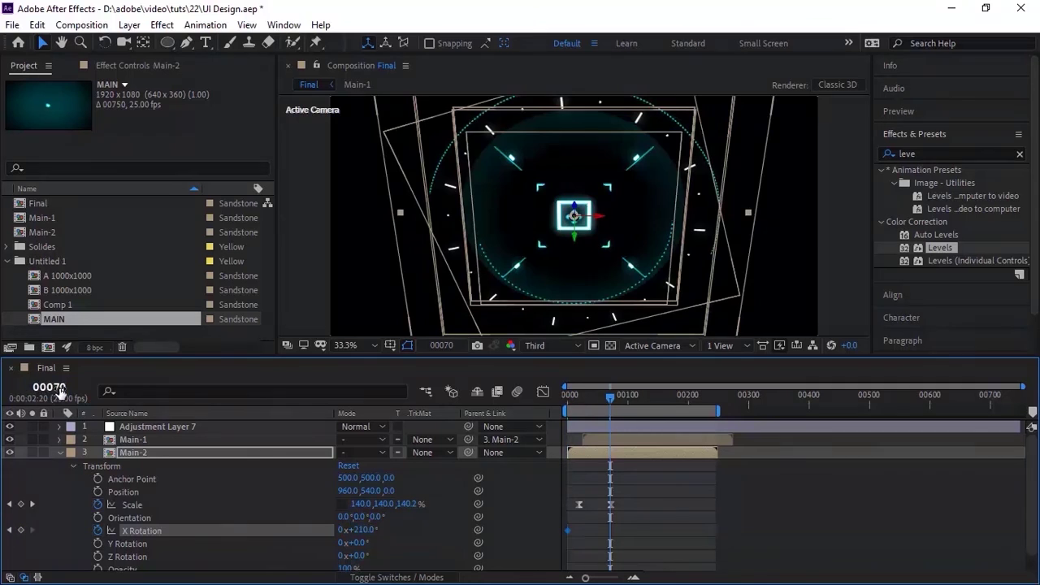
click(359, 530)
text(130)
key(Return)
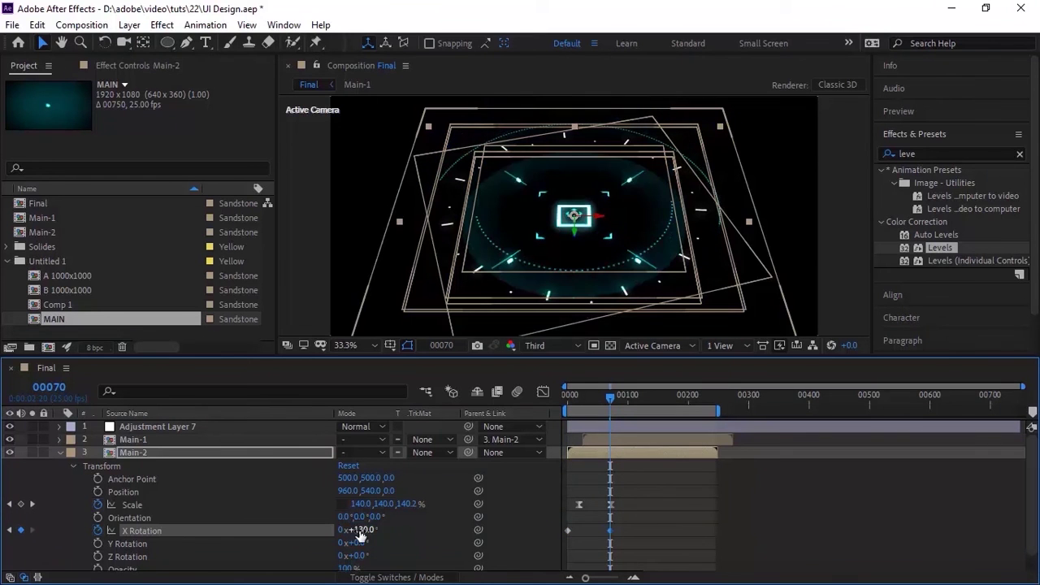
Step: Give Main-2's Z Rotation the expression time*-5 and collapse the layer
alt+click(98, 558)
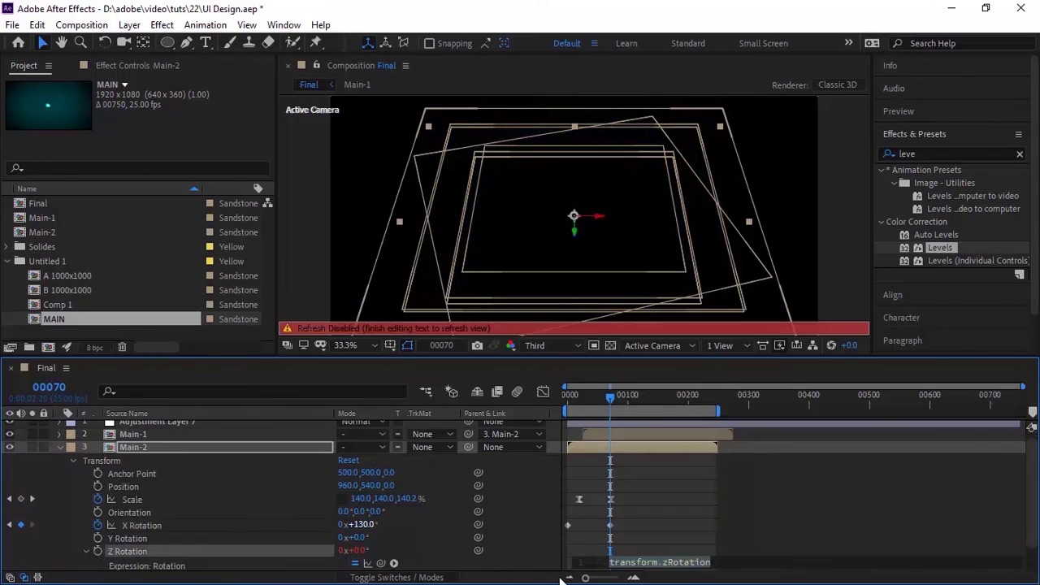
text(time*-5)
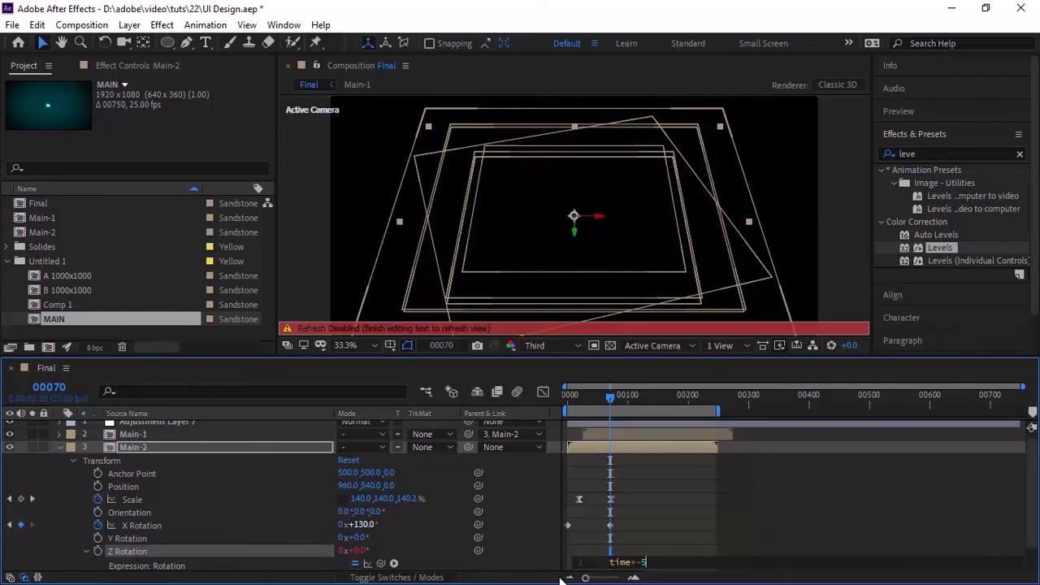
key(KP_Enter)
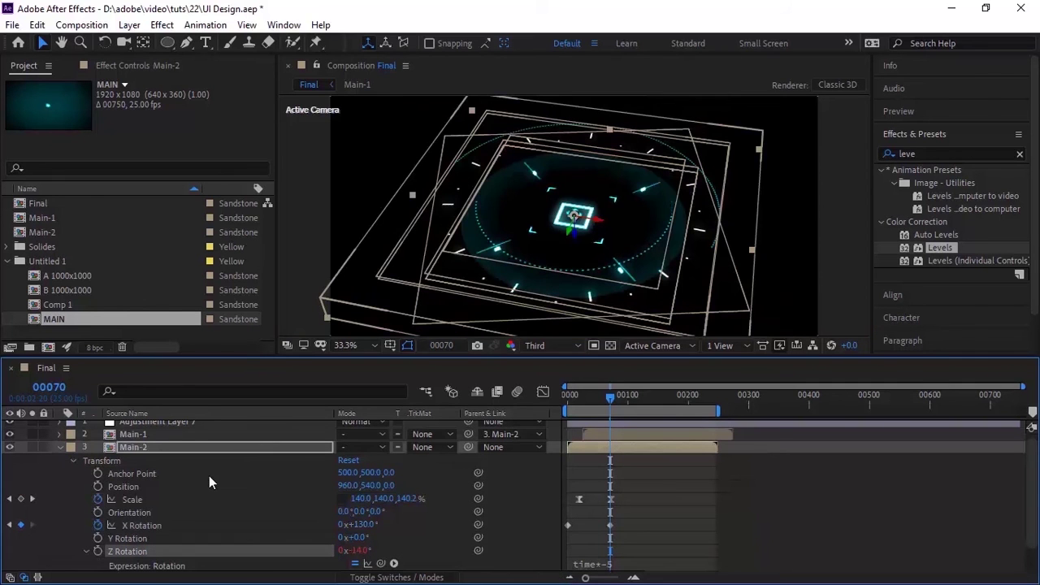
click(55, 448)
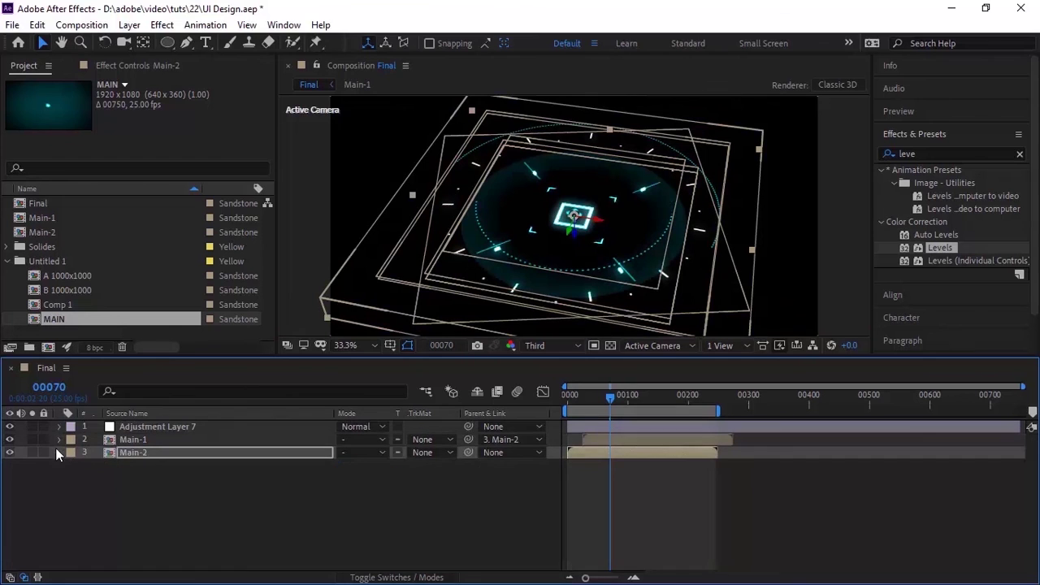
Step: Add a Scale keyframe to Main-1 at frame 61 with unlinked values of 83.3, 83.3 and 90%
click(58, 440)
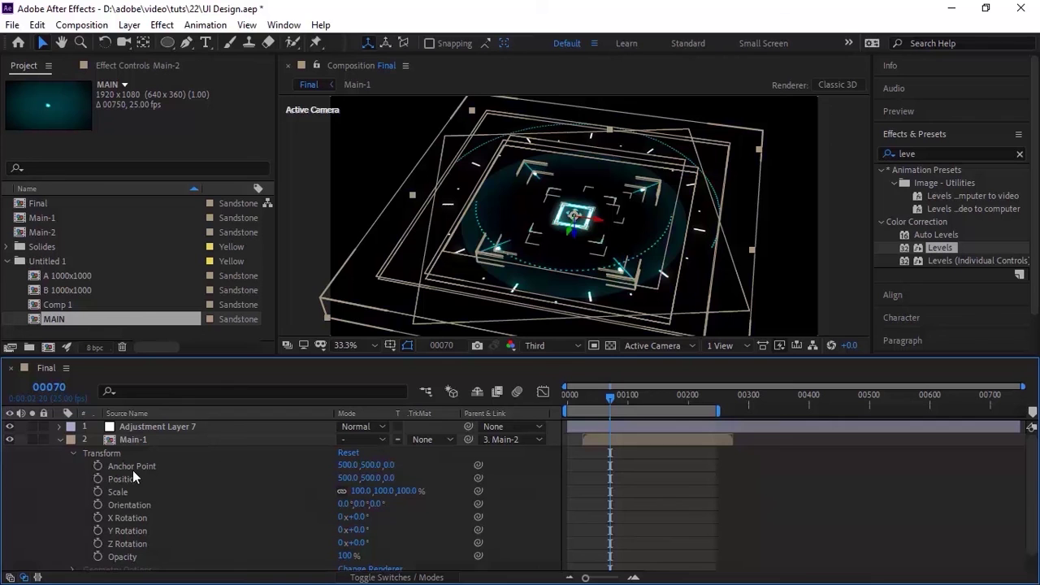
click(48, 387)
text(61)
key(Return)
click(97, 492)
click(358, 491)
text(83.3)
key(Tab)
text(83)
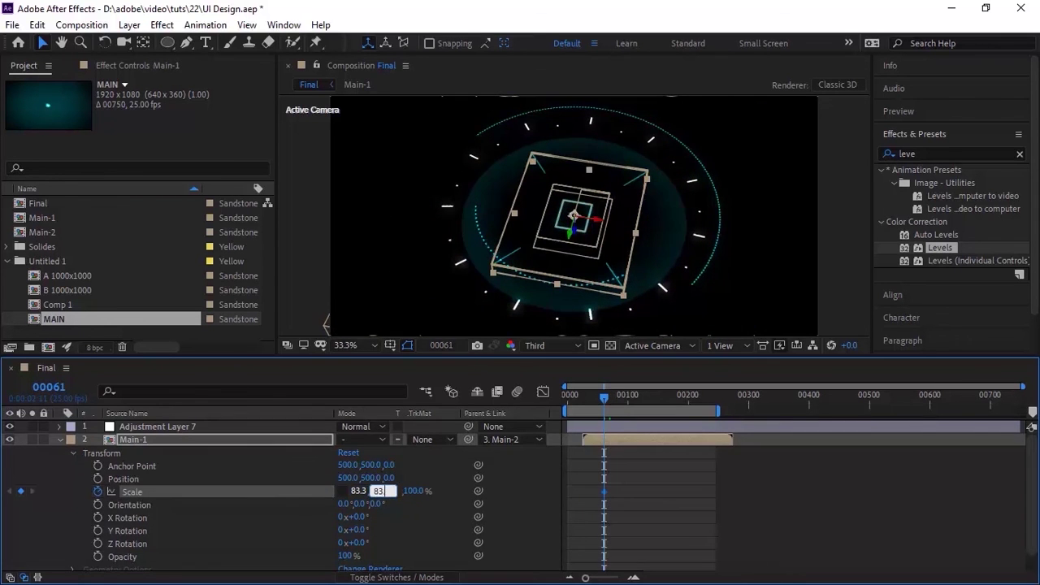
text(.3)
key(Tab)
text(9)
key(Return)
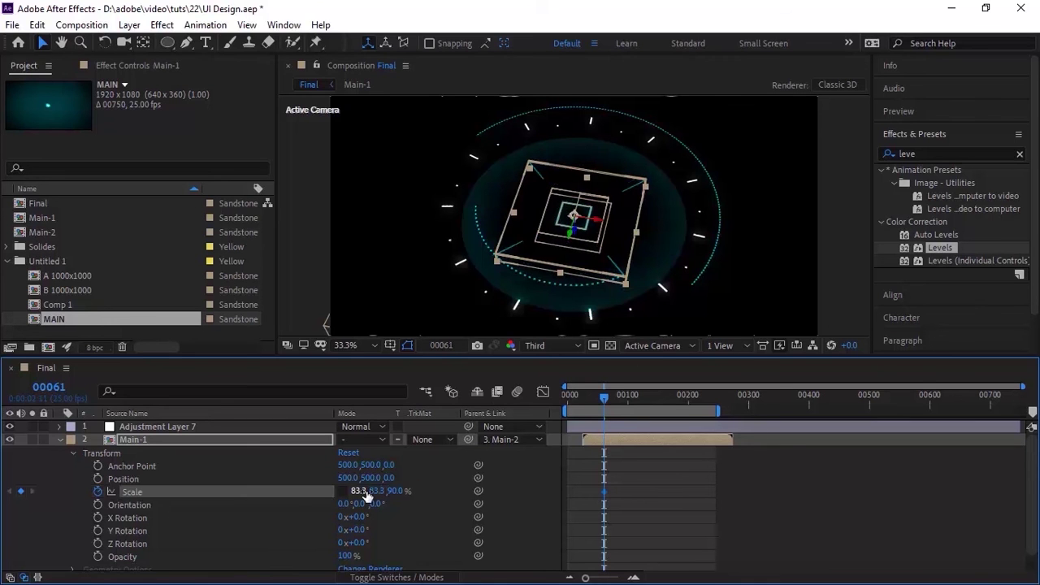
Step: Set Main-1's X Rotation to 164° and give its Z Rotation the expression time*-10
click(360, 519)
text(164)
key(Return)
alt+click(98, 544)
text(time*-10)
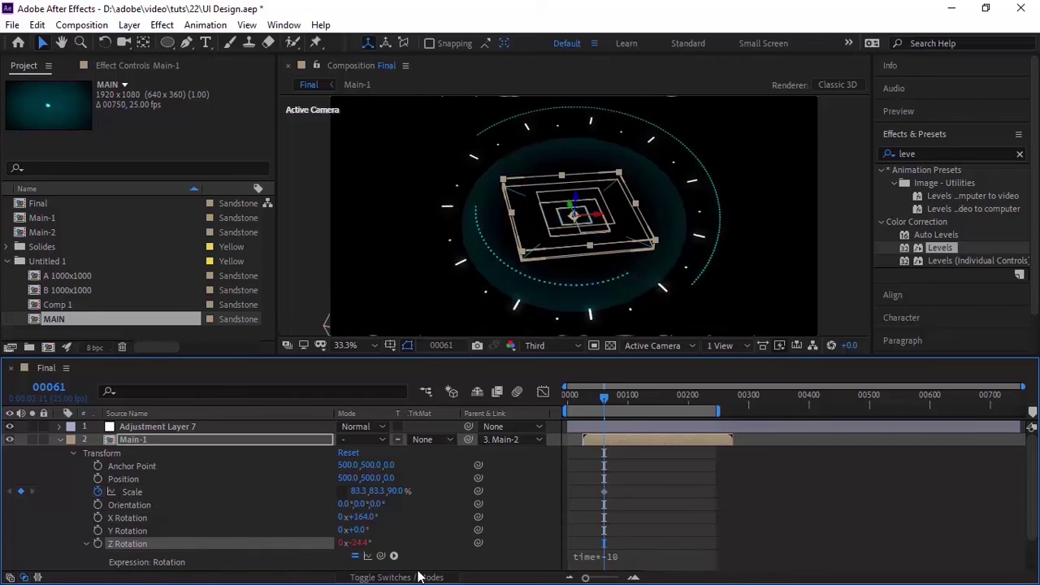
Step: Collapse Main-1 and preview the Final composition from frame 0 at Quarter resolution
drag(597, 398, 474, 392)
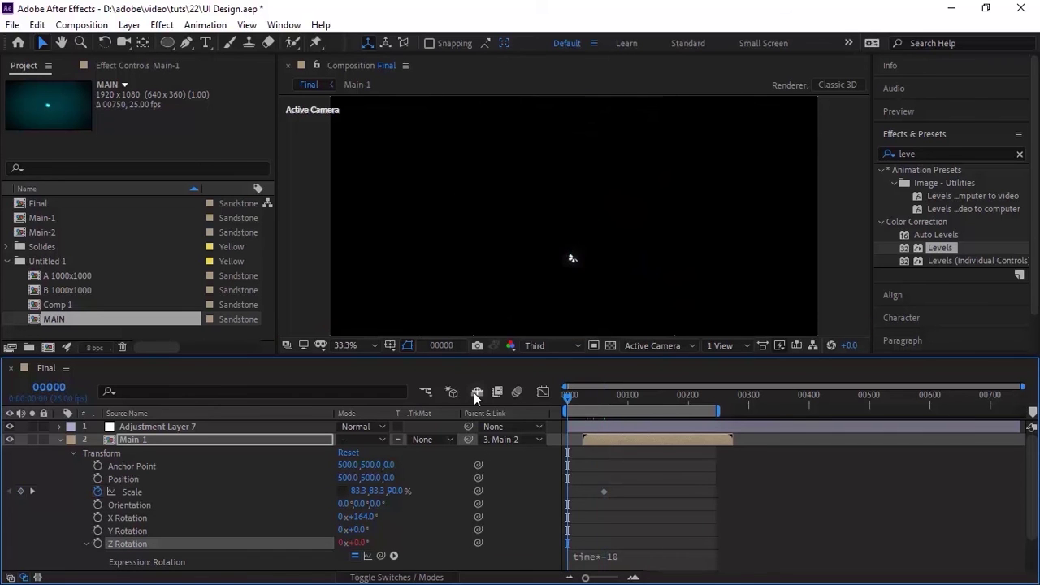
click(59, 440)
click(217, 489)
click(560, 345)
click(552, 431)
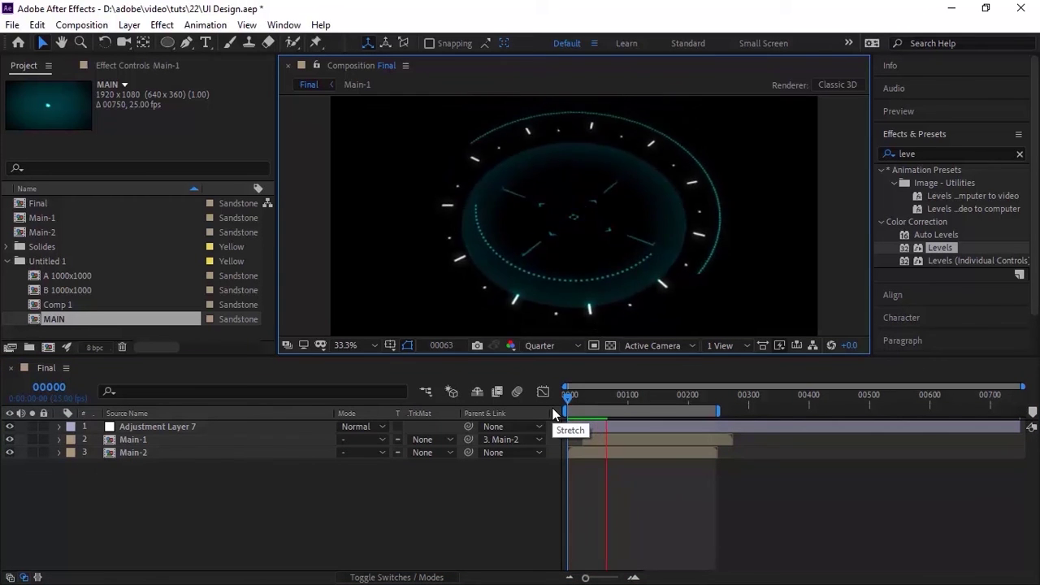
key(comma)
key(space)
Step: Inspect the transform properties of Arc Low's Ellipse 1 in Main-2, and preview the Final composition again
double_click(53, 233)
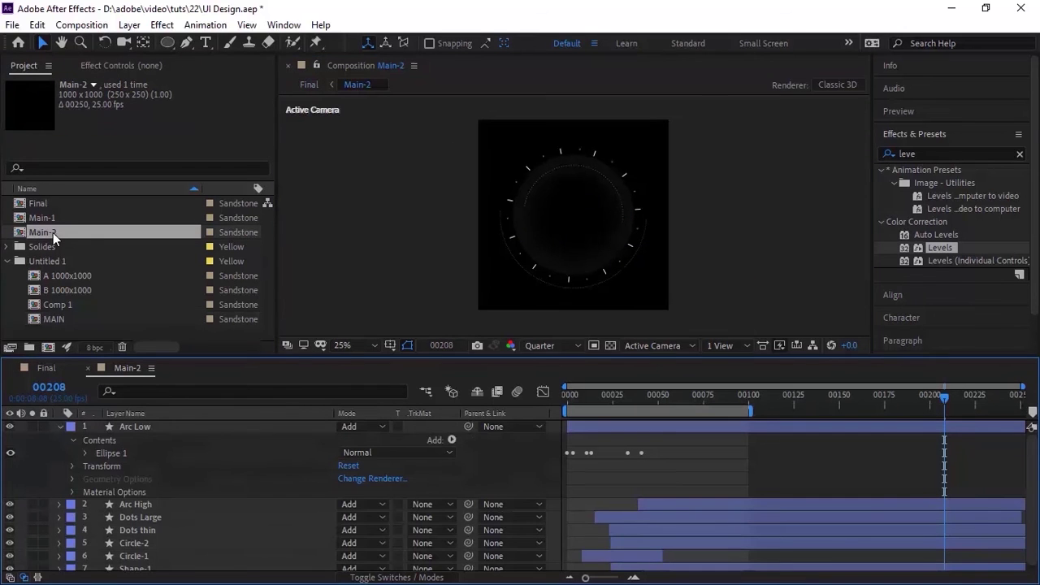
click(73, 461)
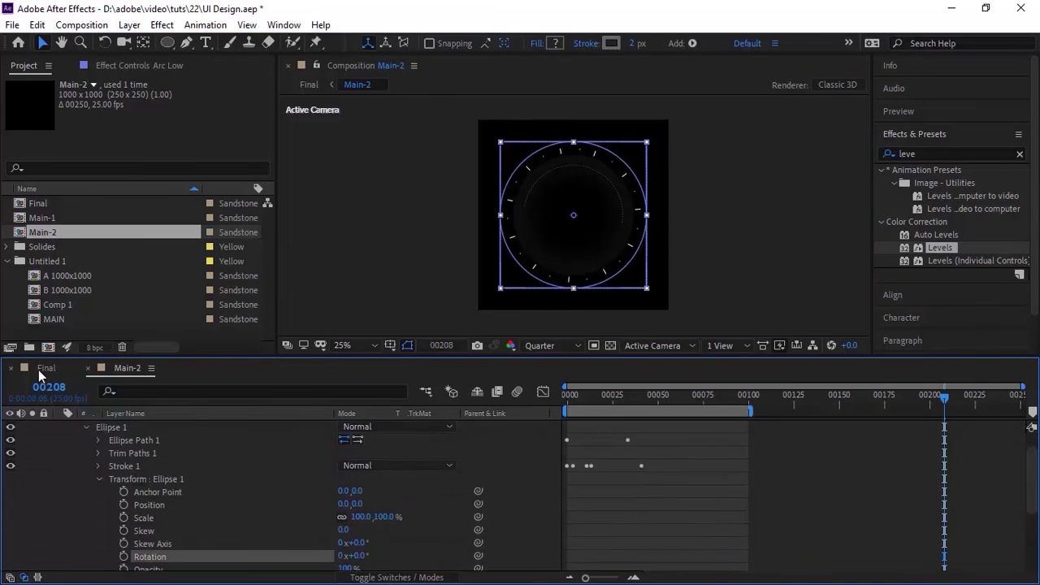
click(38, 369)
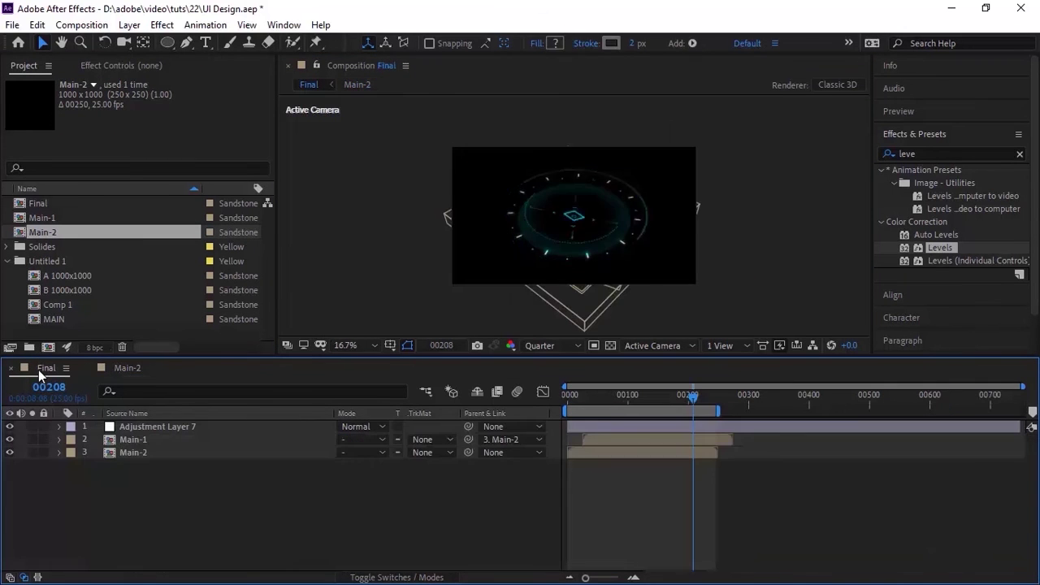
key(space)
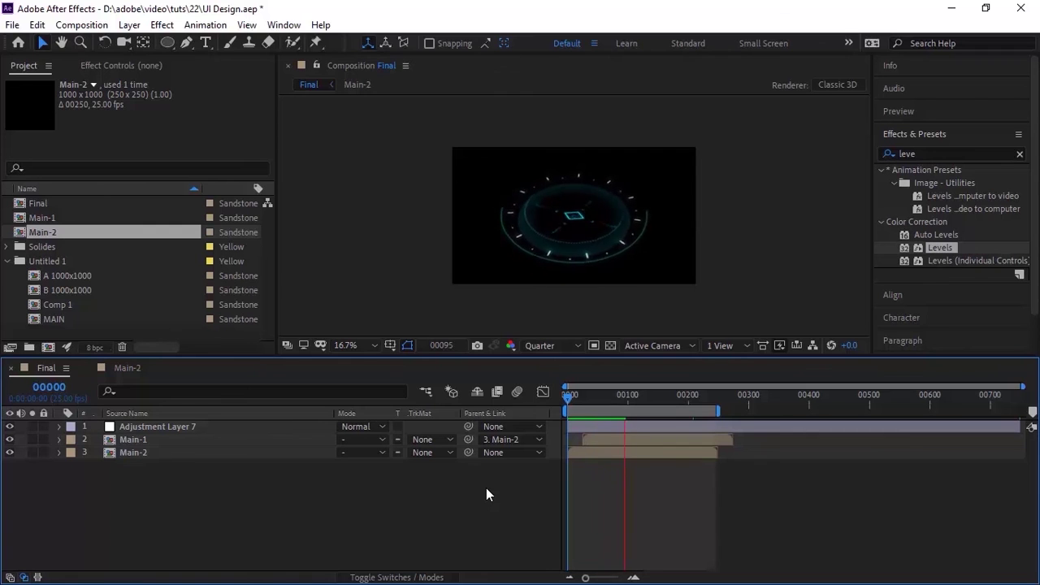
key(period)
key(space)
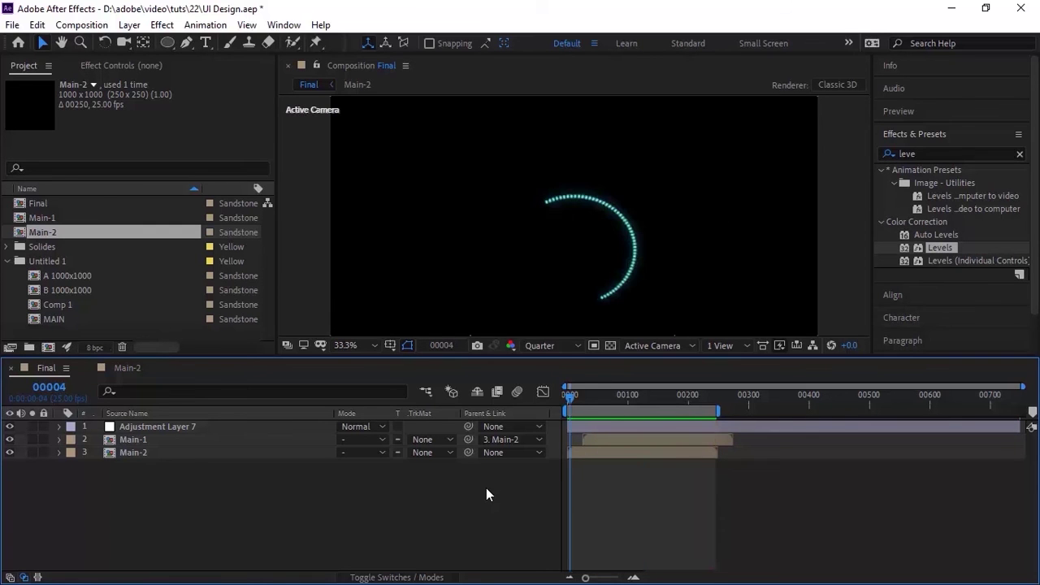
Step: Set Final's preview resolution to Full, fit the composition to the viewer, and play it from frame 0
click(540, 346)
click(561, 379)
click(566, 396)
click(365, 84)
key(shift+slash)
key(space)
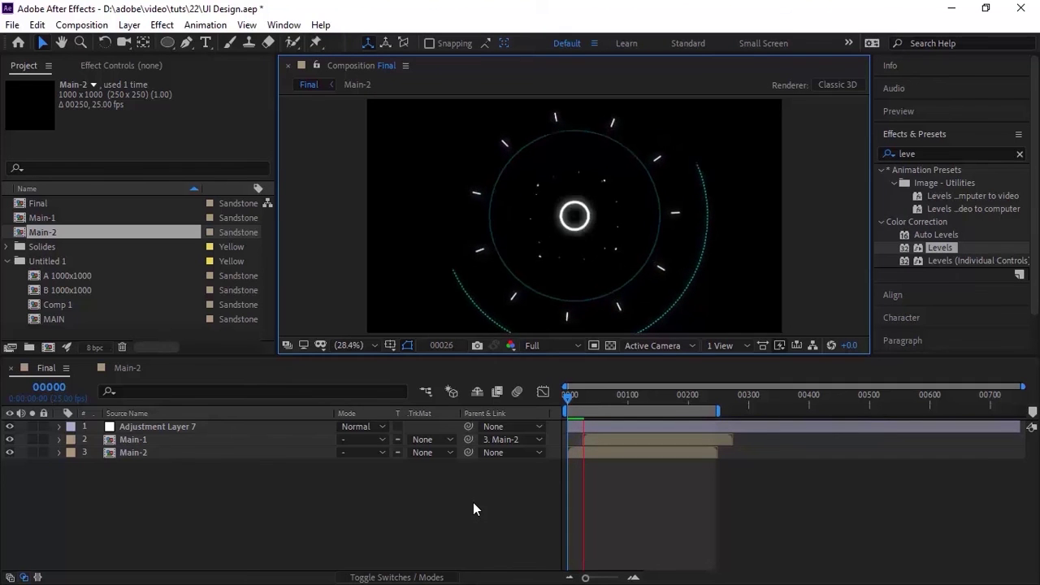
click(162, 439)
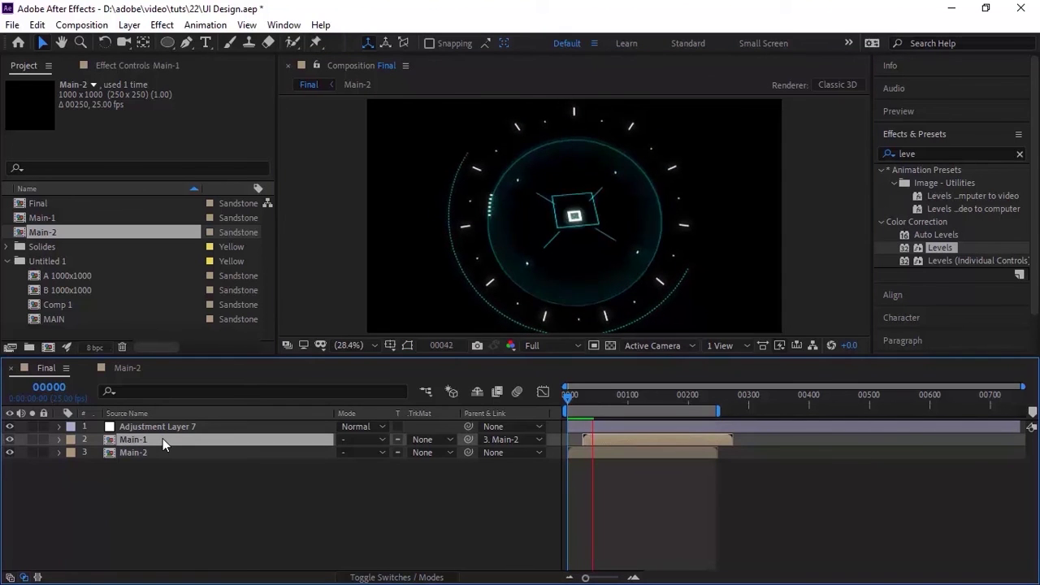